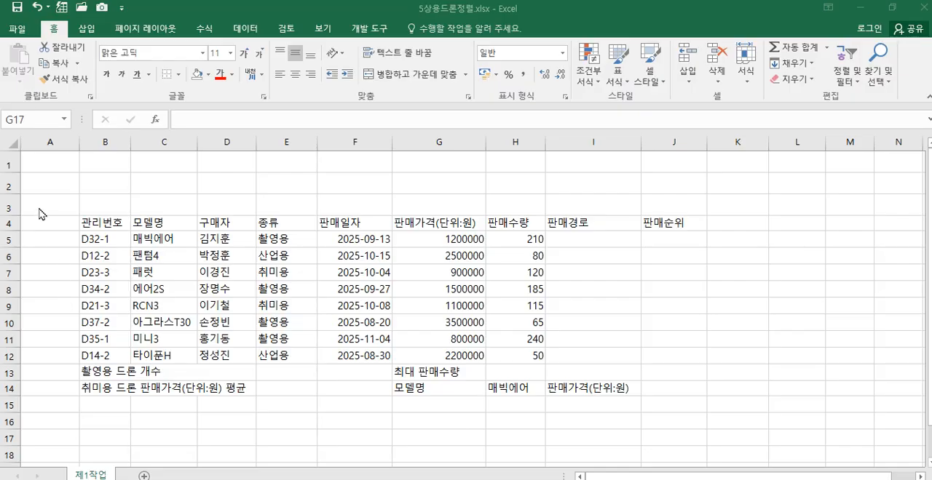
pyautogui.click(8, 139)
pyautogui.click(8, 139)
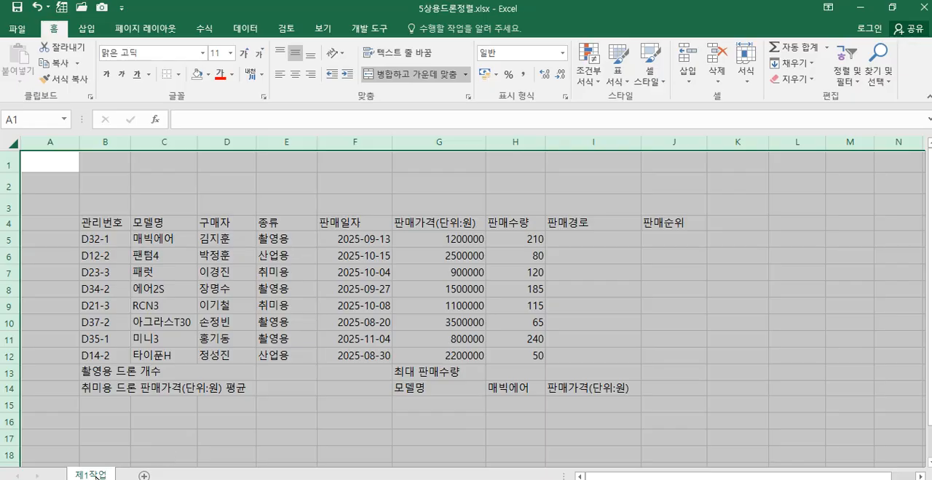
pyautogui.click(143, 441)
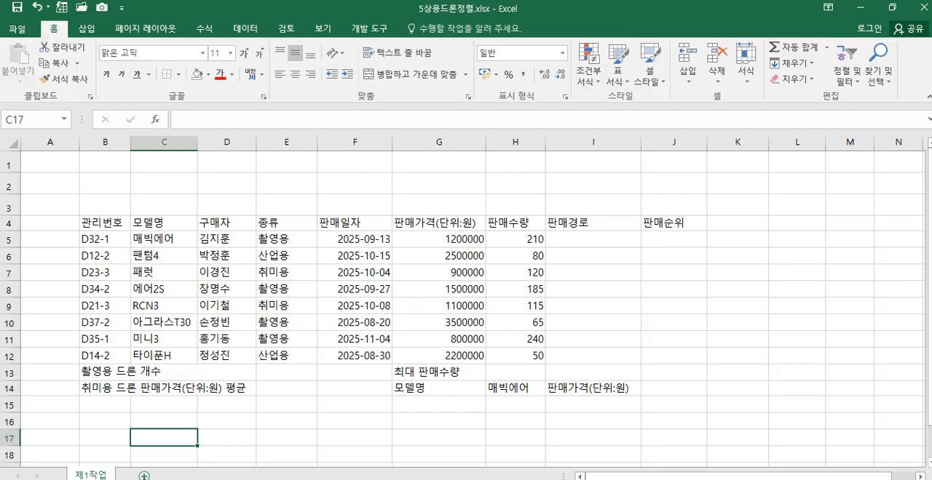
# Step: Add two blank worksheets after 제1작업 and return to 제1작업
pyautogui.click(144, 477)
pyautogui.click(190, 476)
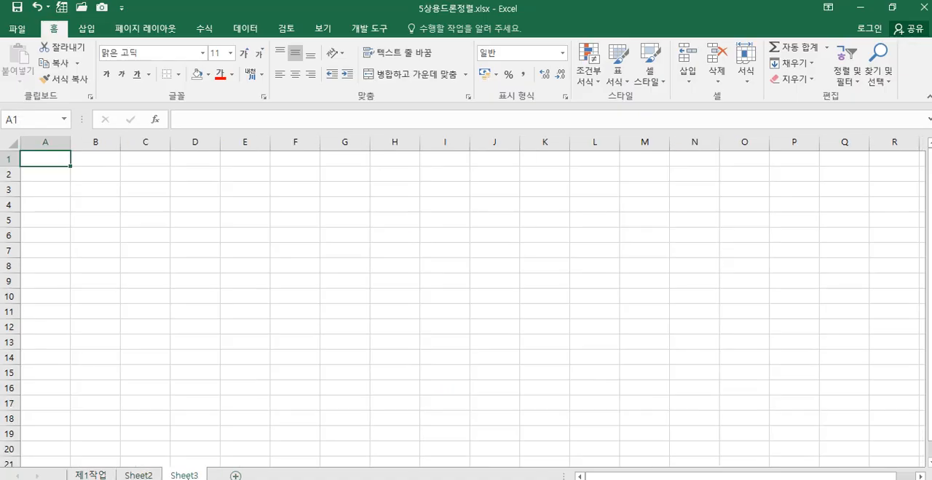
pyautogui.click(92, 475)
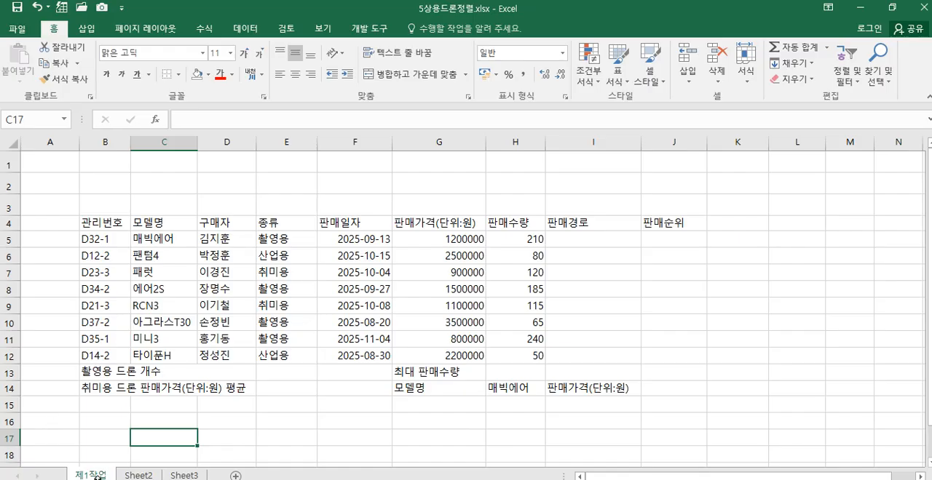
# Step: Group 제1작업, Sheet2 and Sheet3 and set the font of all their cells to 굴림
pyautogui.keyDown('ctrl'); pyautogui.click(136, 475); pyautogui.keyUp('ctrl')
pyautogui.keyDown('ctrl'); pyautogui.click(179, 475); pyautogui.keyUp('ctrl')
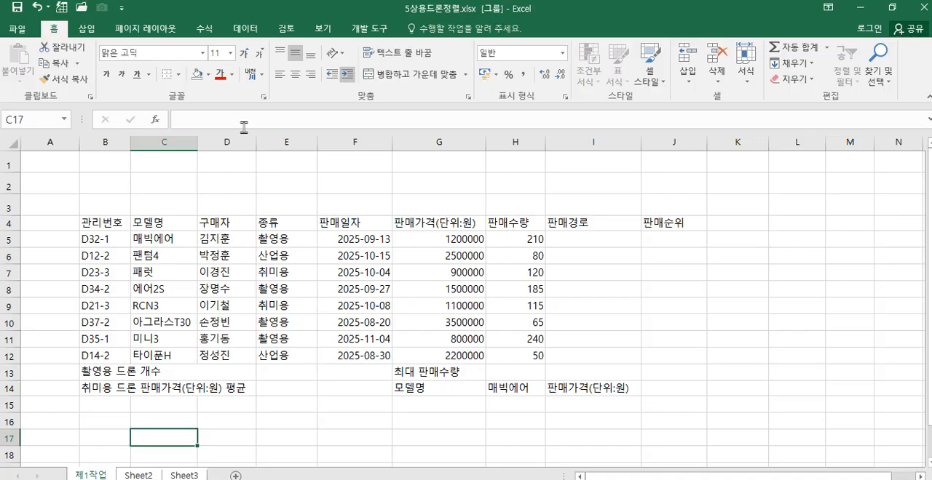
pyautogui.click(6, 138)
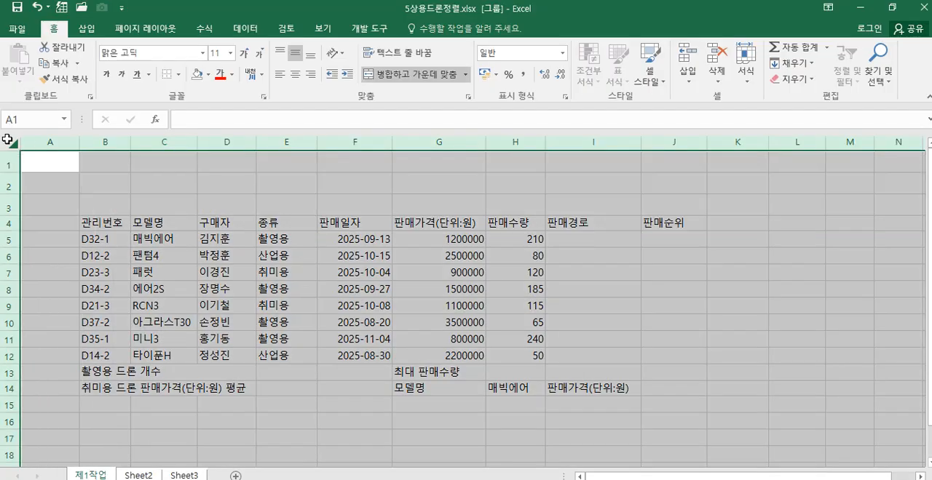
pyautogui.click(164, 53)
pyautogui.write('굴림')
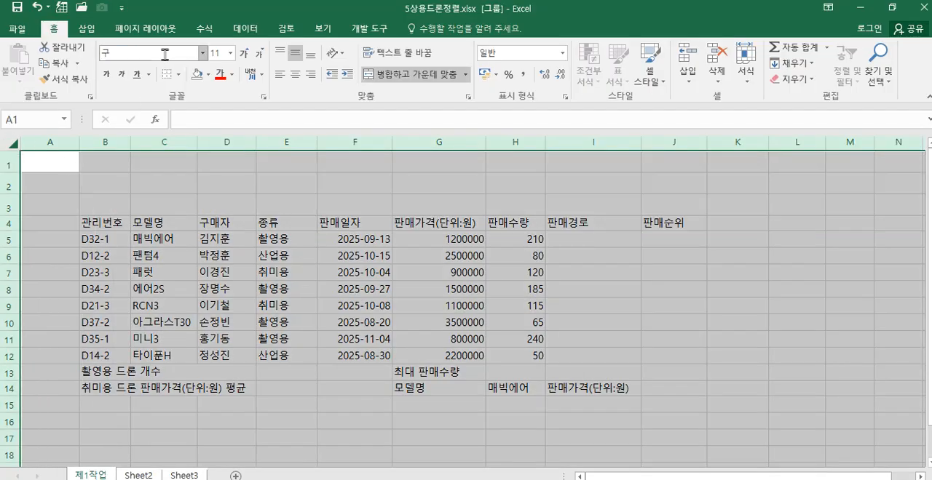
pyautogui.press('Return')
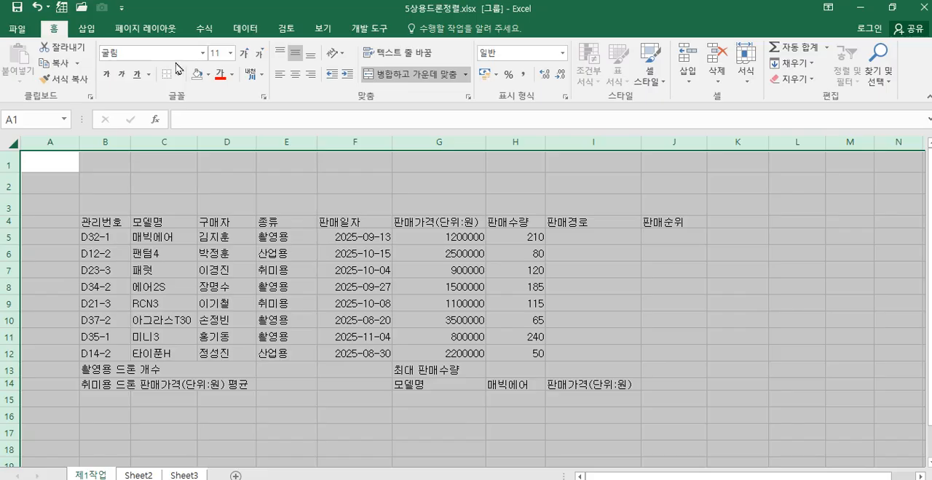
# Step: Set the width of column A to 1 on the grouped worksheets
pyautogui.click(41, 142)
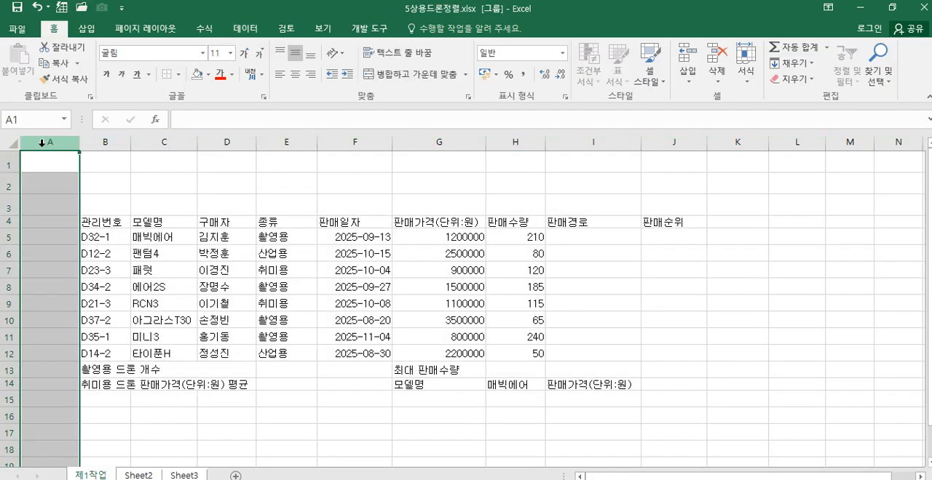
pyautogui.rightClick(42, 142)
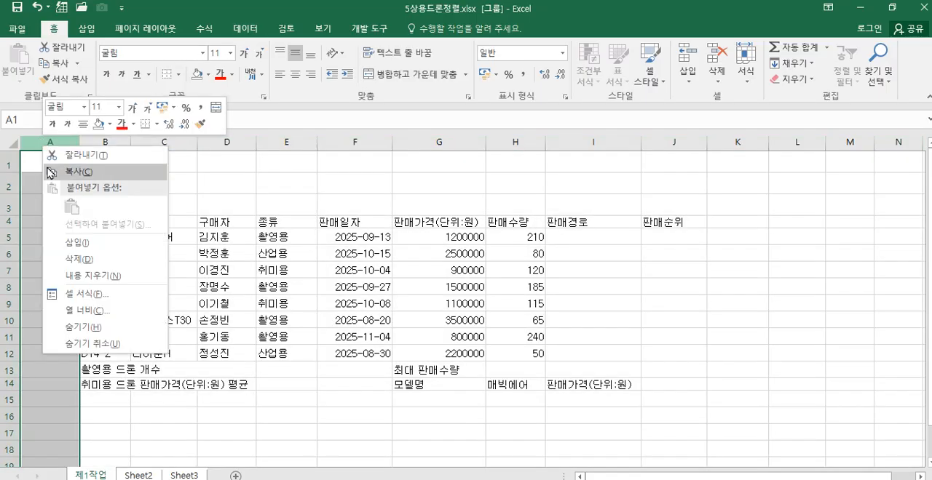
pyautogui.click(111, 319)
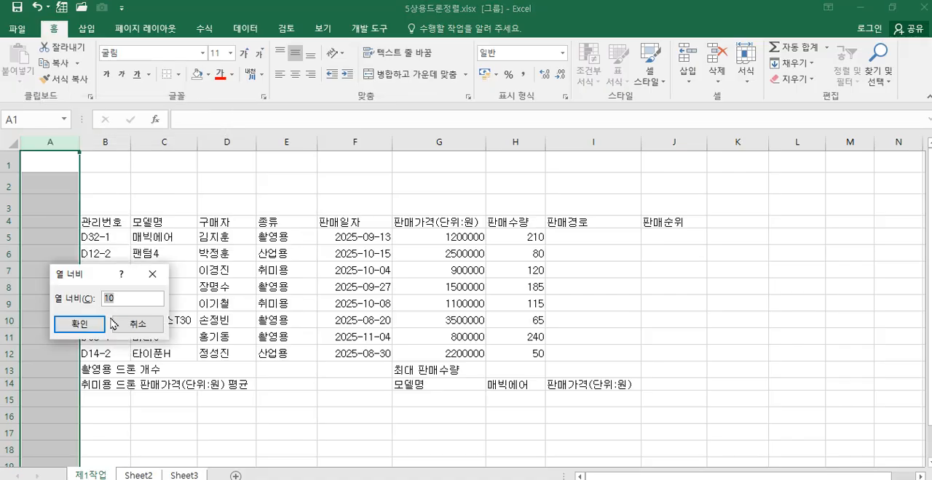
pyautogui.write('1')
pyautogui.click(82, 324)
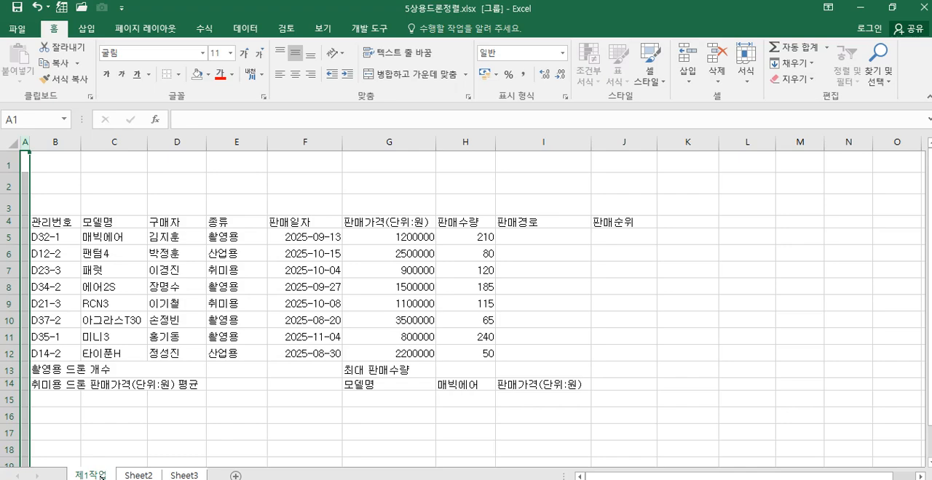
# Step: Ungroup the worksheets, check the font and column A width on Sheet2 and Sheet3, and return to 제1작업
pyautogui.rightClick(102, 474)
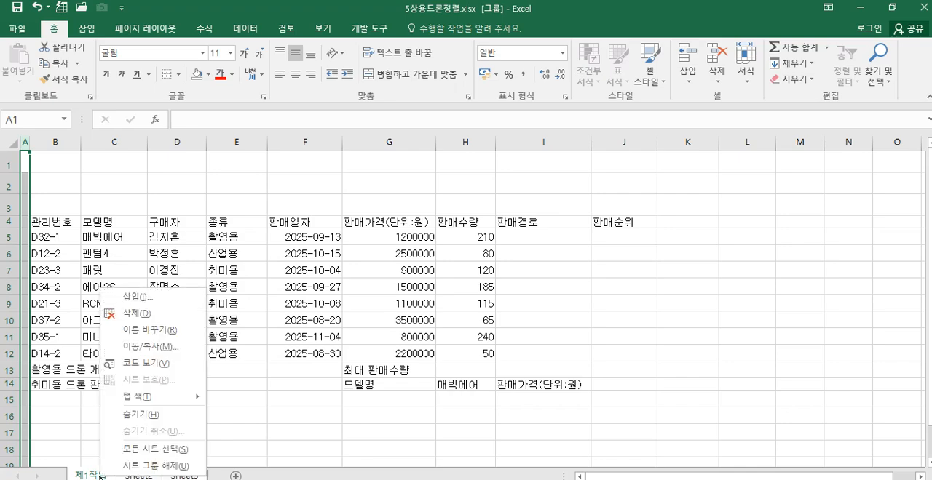
pyautogui.click(165, 469)
pyautogui.click(253, 434)
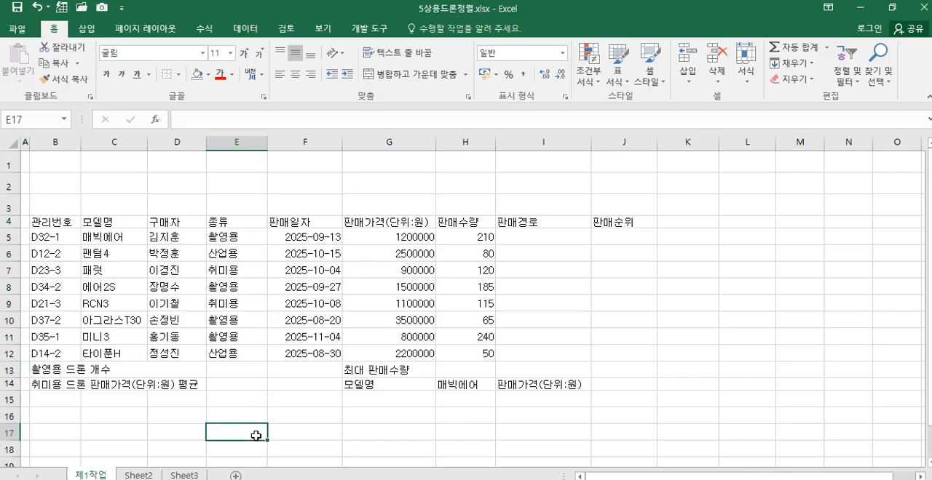
pyautogui.click(138, 475)
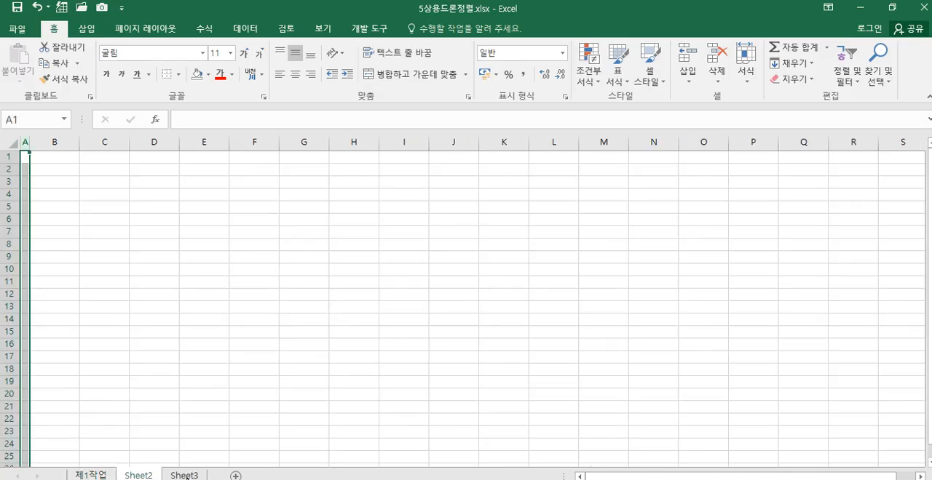
pyautogui.click(185, 475)
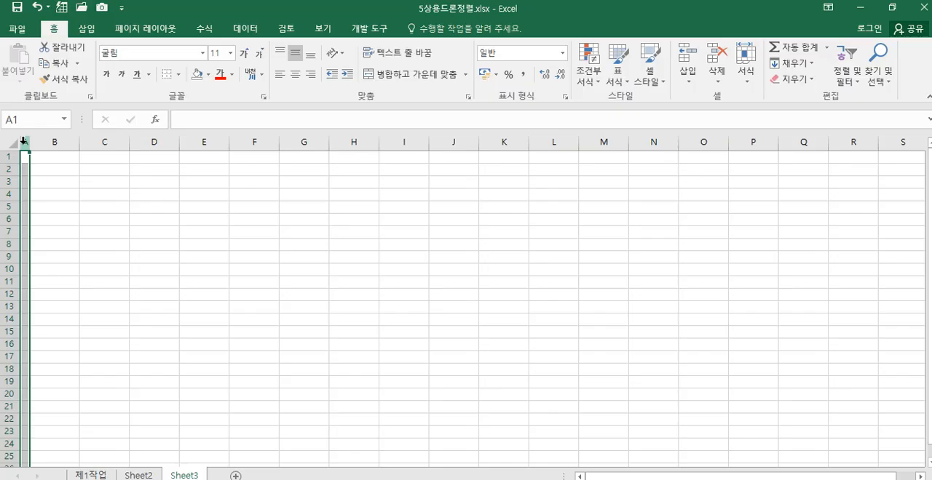
pyautogui.click(139, 402)
pyautogui.click(92, 476)
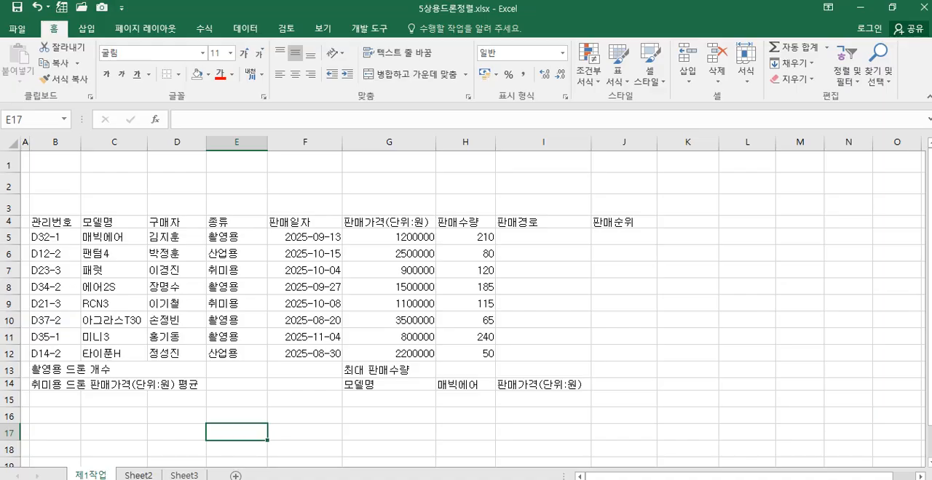
# Step: Rename Sheet2 as 제2작업 and Sheet3 as 제3작업, and go back to 제1작업
pyautogui.click(138, 475)
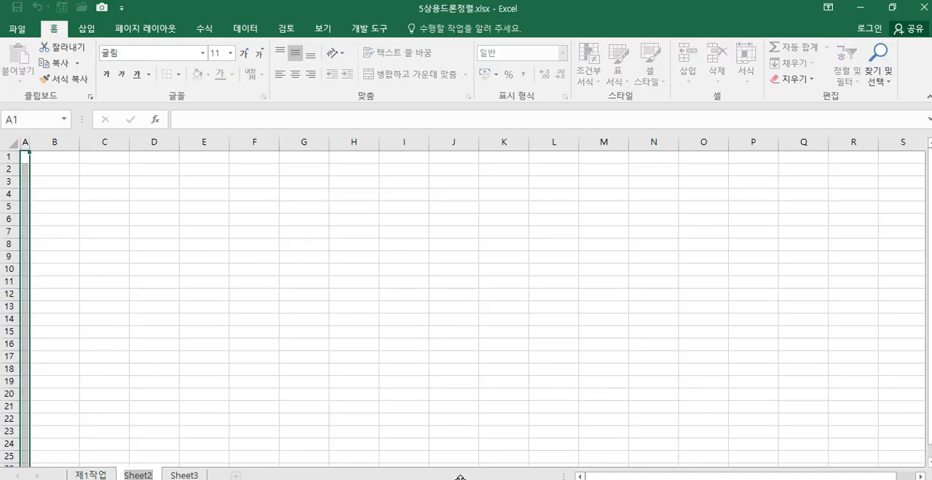
pyautogui.write('제2작업')
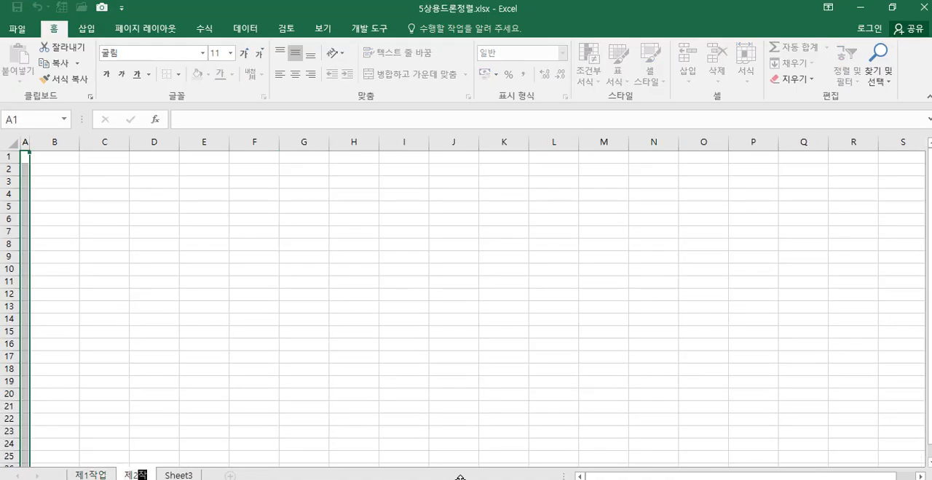
pyautogui.doubleClick(188, 476)
pyautogui.write('제3작업')
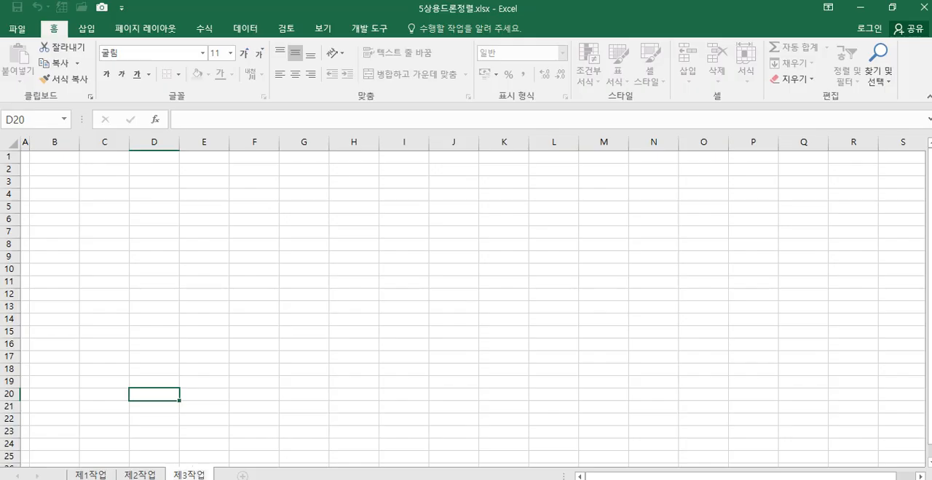
pyautogui.click(323, 395)
pyautogui.click(91, 475)
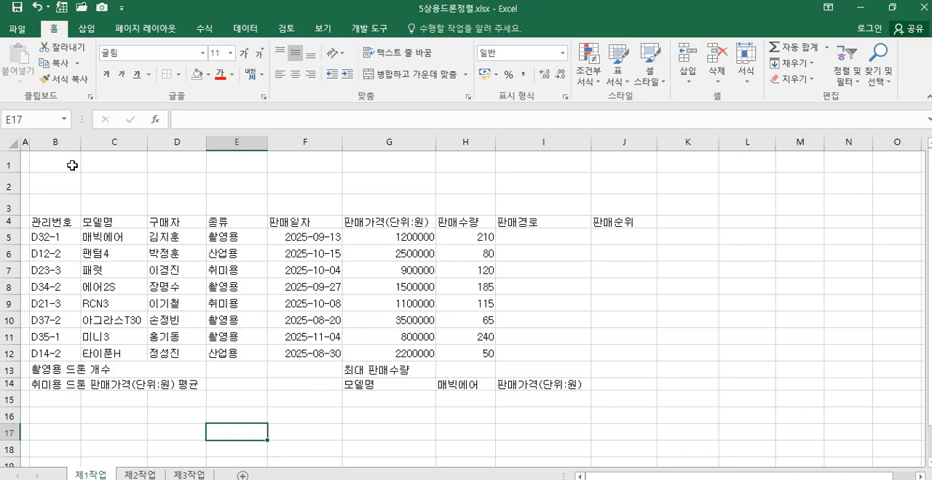
# Step: Apply all borders to the table range B4:J14 and center its contents horizontally
pyautogui.click(13, 144)
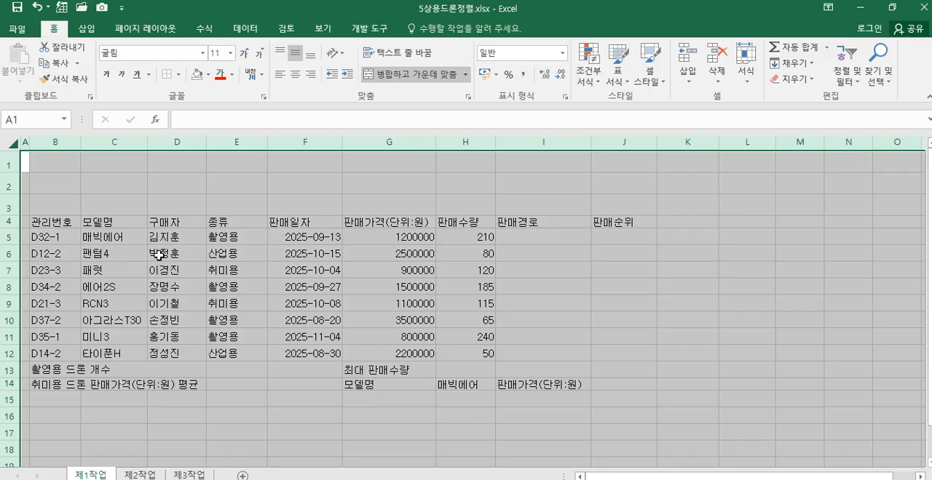
pyautogui.moveTo(53, 221); pyautogui.dragTo(643, 389)
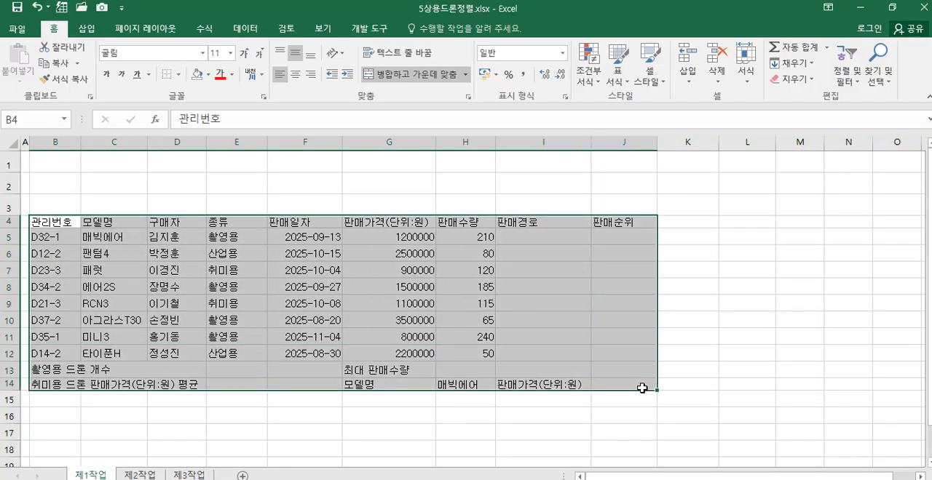
pyautogui.click(178, 74)
pyautogui.click(217, 194)
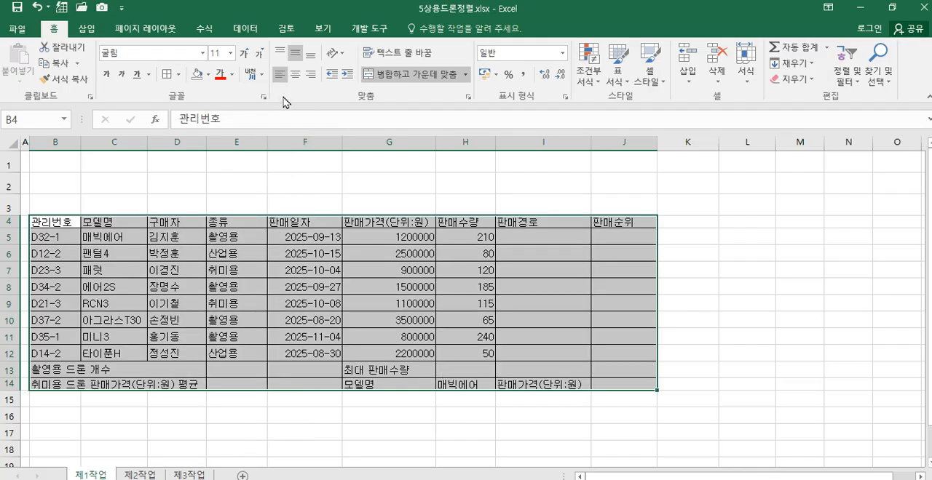
pyautogui.click(296, 75)
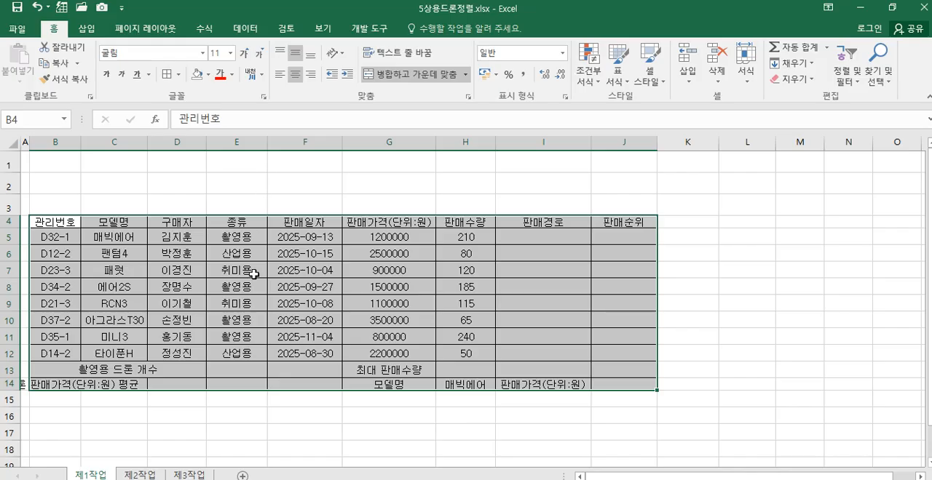
# Step: Right-align the sales prices and quantities in G5:H12 and format them with the comma style
pyautogui.moveTo(396, 238); pyautogui.dragTo(456, 347)
pyautogui.click(311, 75)
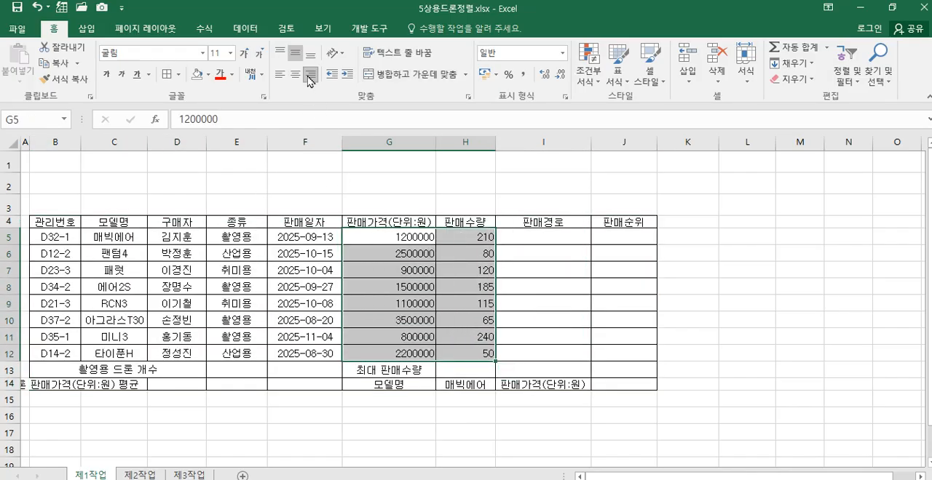
pyautogui.click(521, 80)
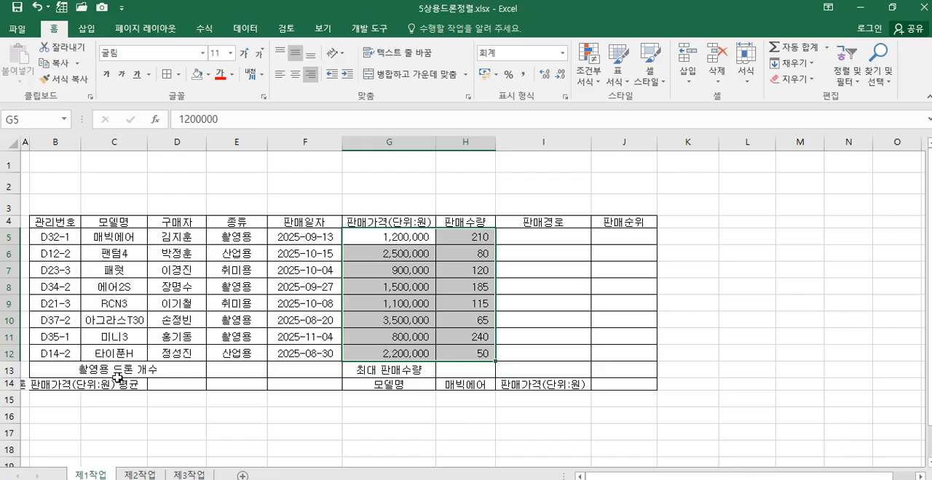
pyautogui.click(71, 373)
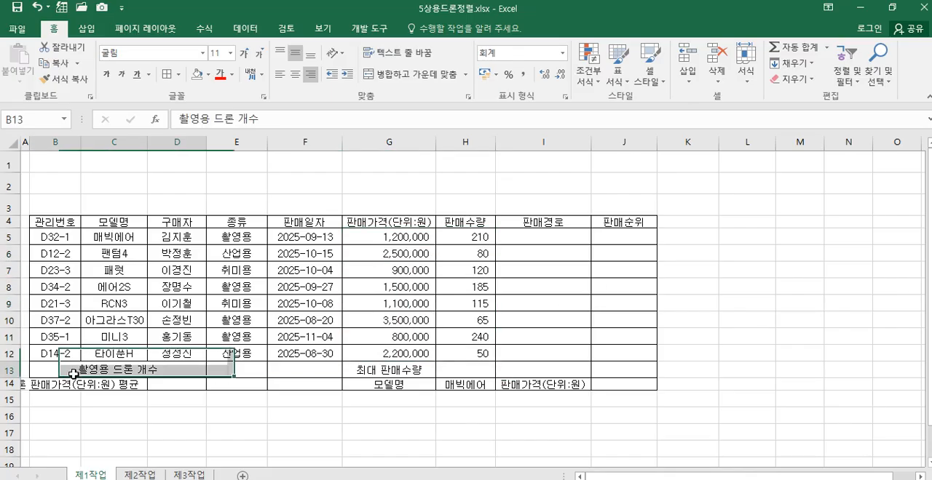
pyautogui.moveTo(186, 372)
pyautogui.mouseDown()
pyautogui.moveTo(213, 373)
pyautogui.moveTo(202, 373)
pyautogui.mouseUp()
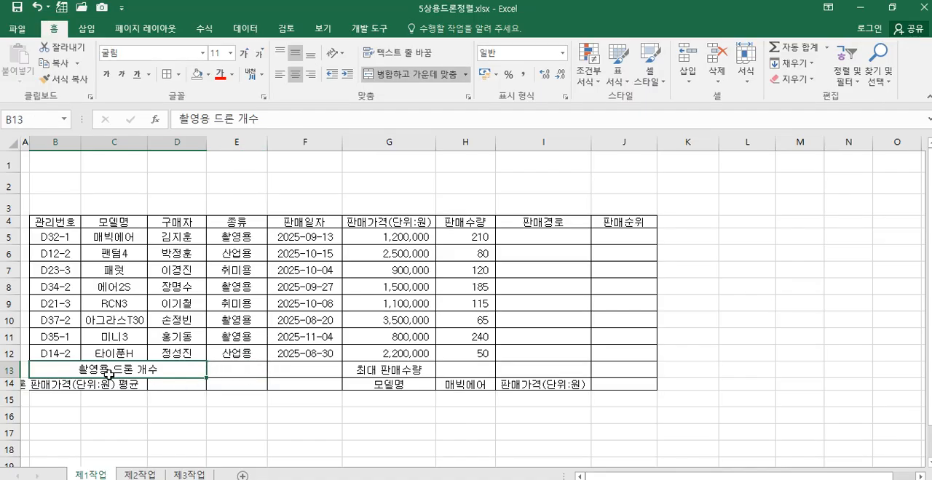
pyautogui.click(211, 394)
pyautogui.click(93, 372)
pyautogui.moveTo(59, 386); pyautogui.dragTo(158, 388)
pyautogui.click(208, 394)
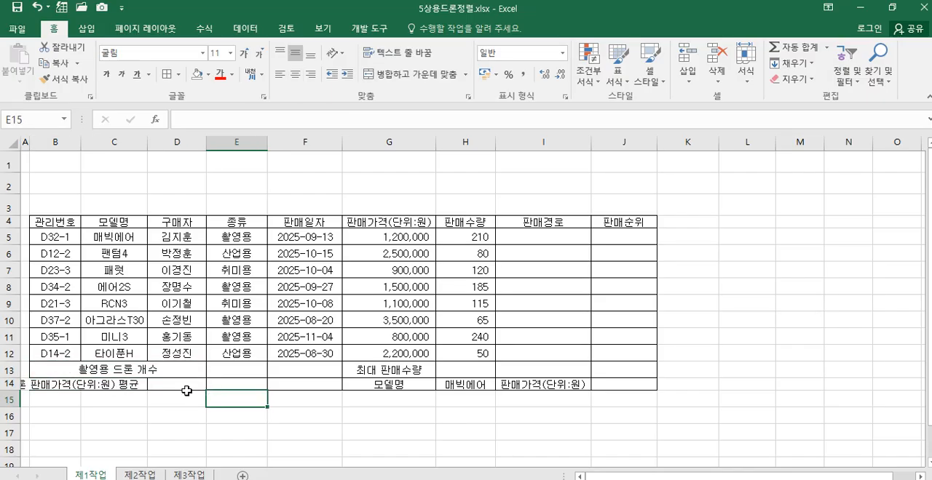
# Step: Merge and center the label ranges B13:D13, B14:D14 and G13:I13
pyautogui.moveTo(72, 371); pyautogui.dragTo(187, 370)
pyautogui.moveTo(70, 384); pyautogui.dragTo(184, 385)
pyautogui.moveTo(380, 373); pyautogui.dragTo(516, 371)
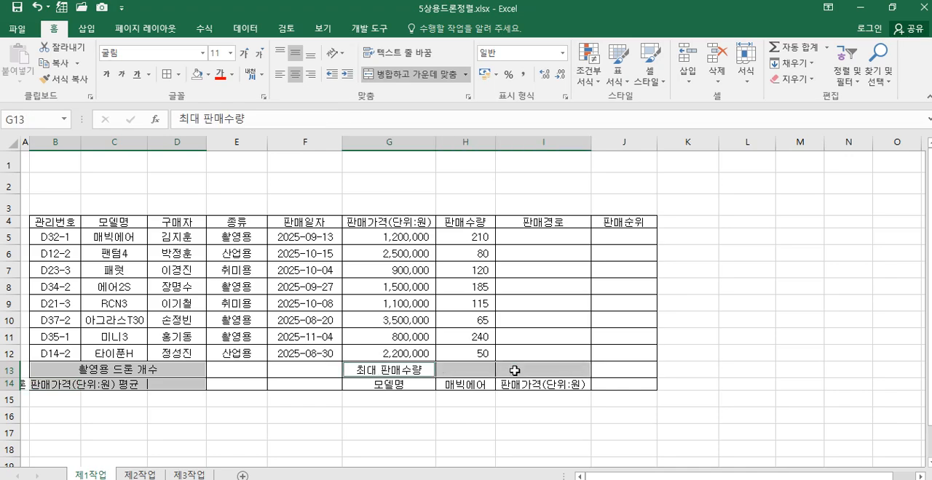
pyautogui.click(416, 80)
pyautogui.click(316, 412)
# Step: Merge F13:F14 into one cell and cross it out with both diagonal borders
pyautogui.moveTo(305, 370); pyautogui.dragTo(313, 384)
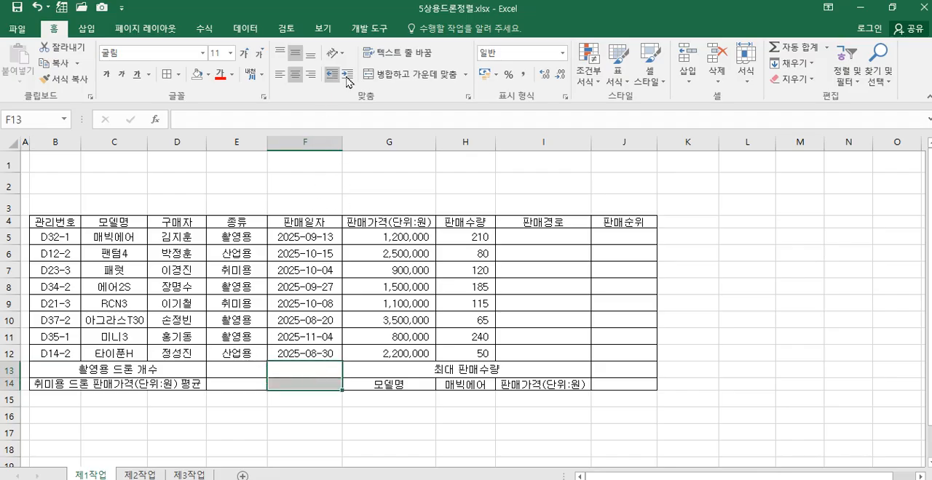
pyautogui.click(409, 75)
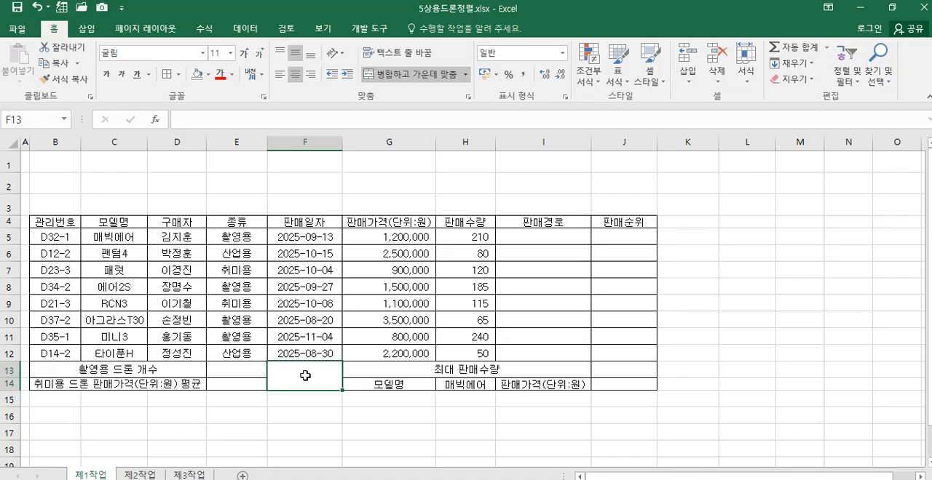
pyautogui.hotkey('ctrl', '1')
pyautogui.click(595, 69)
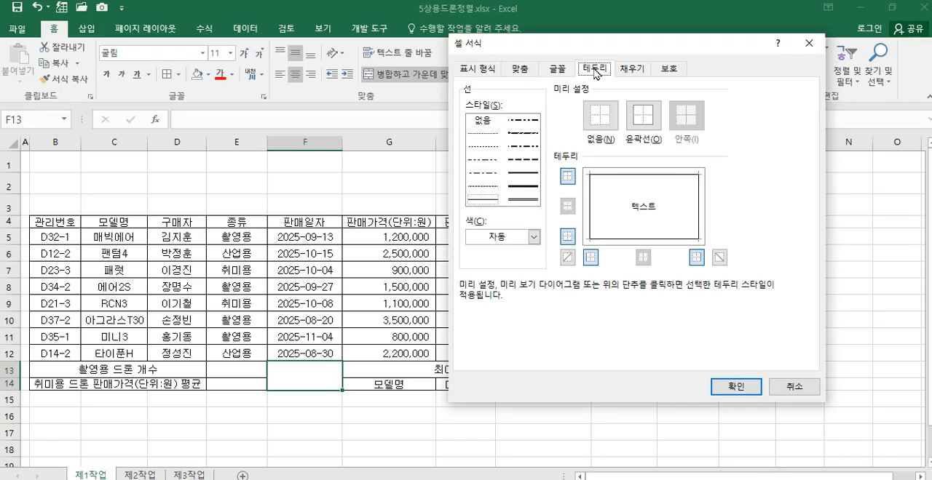
pyautogui.click(567, 258)
pyautogui.click(719, 258)
pyautogui.click(726, 389)
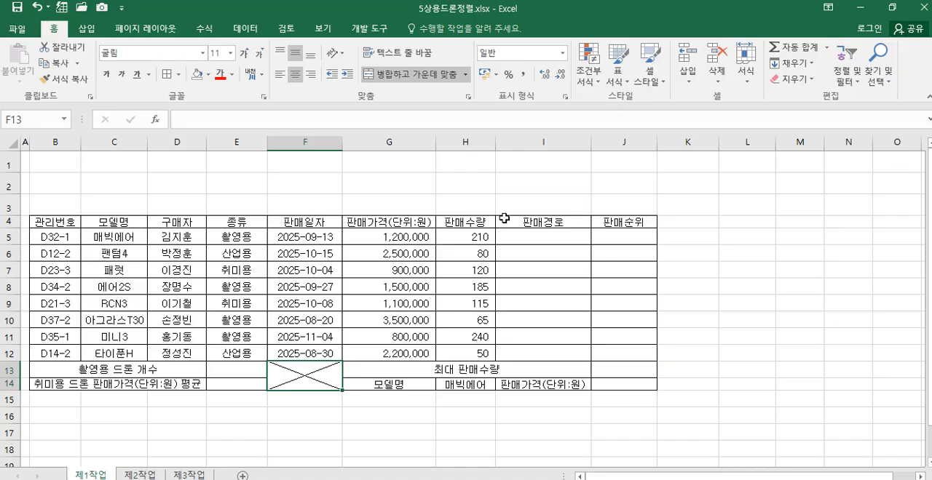
# Step: Split the header 판매가격(단위:원) in G4 onto two lines, with a line break before (단위:원)
pyautogui.click(384, 220)
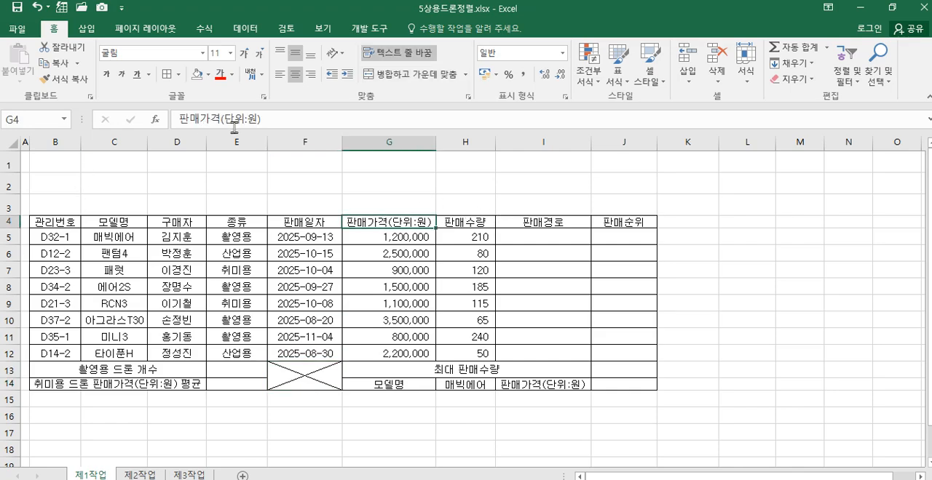
pyautogui.click(222, 121)
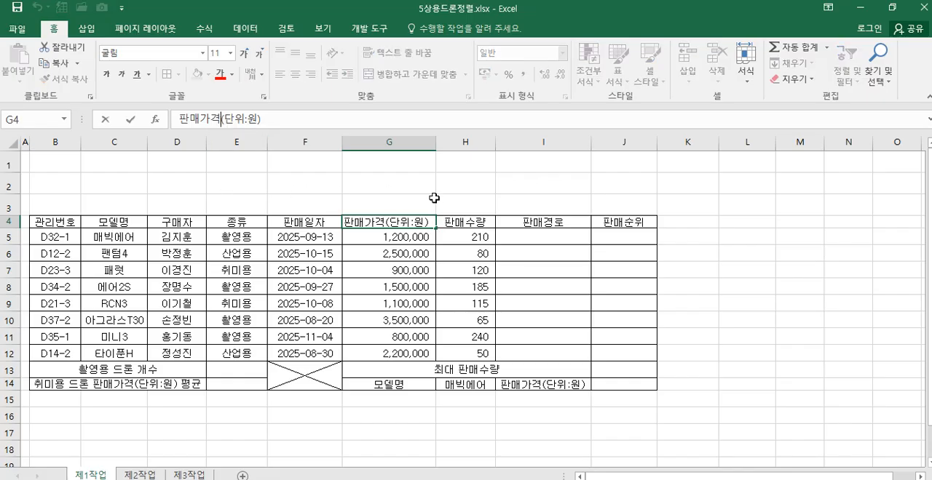
pyautogui.hotkey('alt', 'Return')
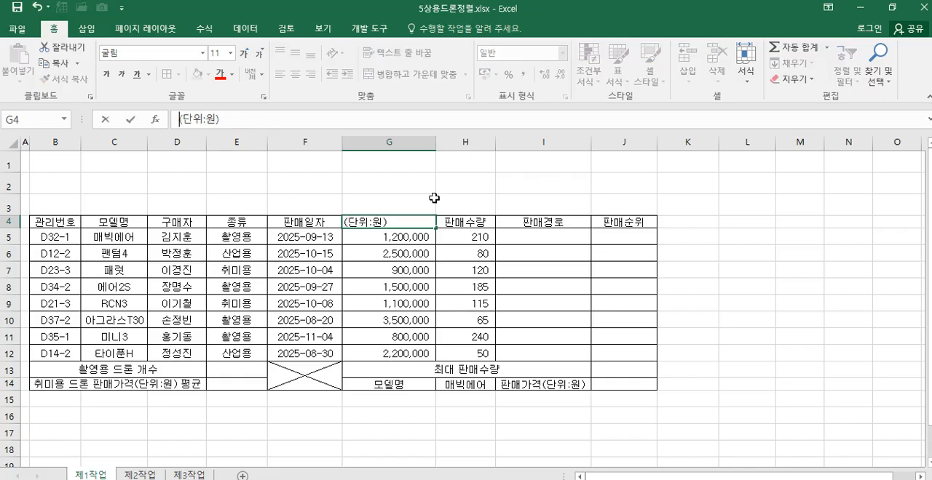
pyautogui.click(379, 307)
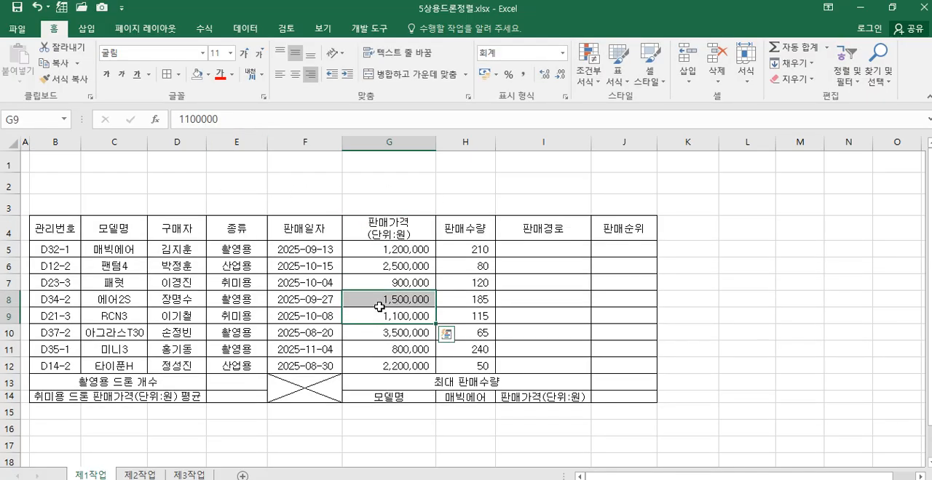
# Step: Split the label 판매가격(단위:원) in I14 onto two lines, with (단위:원) on the second line
pyautogui.click(540, 396)
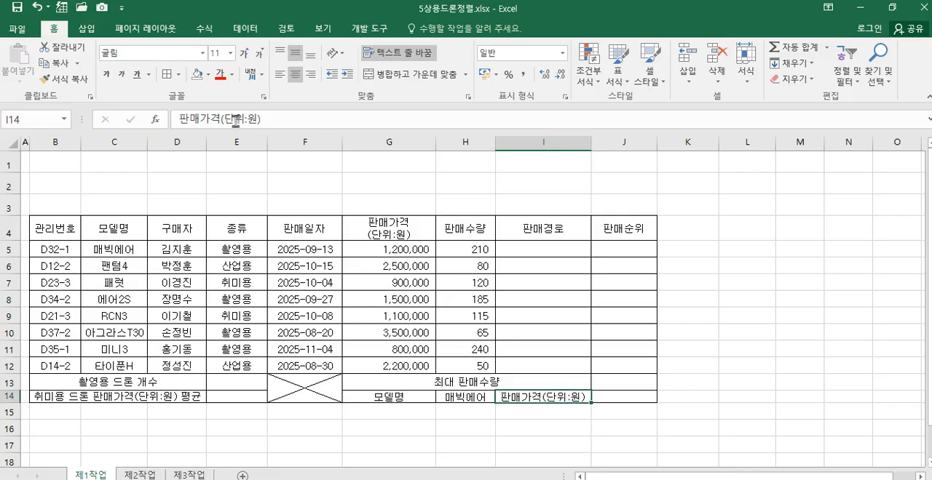
pyautogui.click(222, 118)
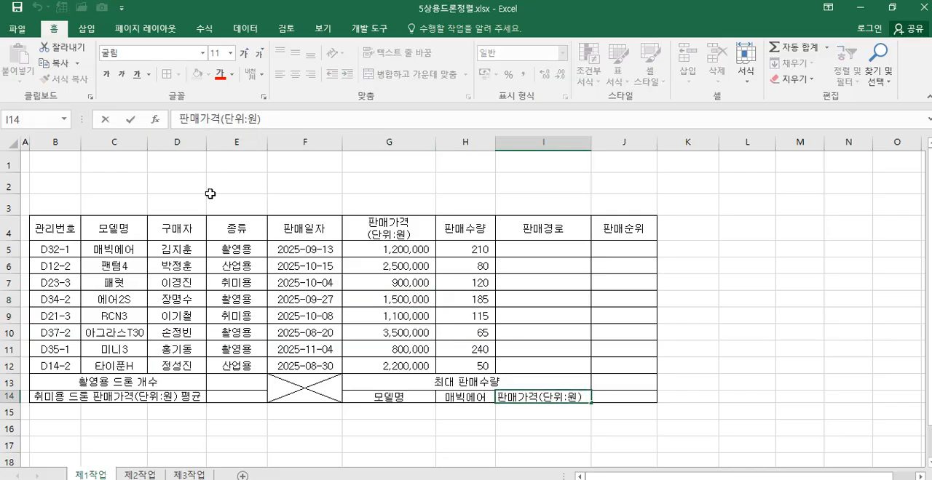
pyautogui.press('BackSpace')
pyautogui.press('BackSpace')
pyautogui.press('BackSpace')
pyautogui.press('BackSpace')
pyautogui.click(332, 316)
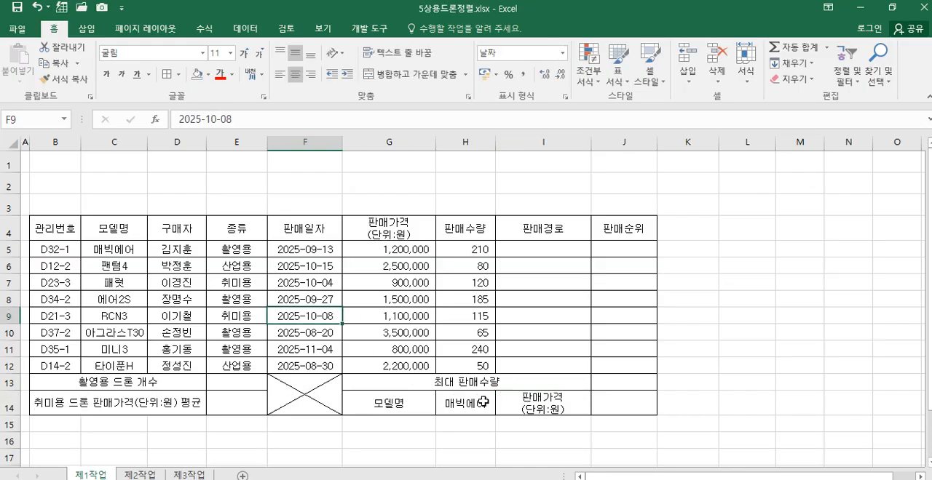
pyautogui.click(512, 406)
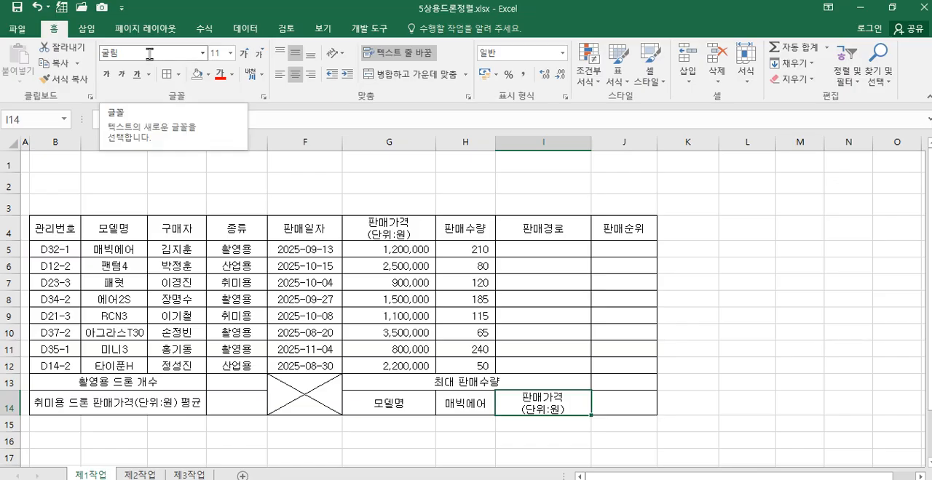
# Step: Draw a plaque (배지) shape about 14.45 × 2.01 cm over rows 1–3 from column B to G and enter 상용 드론 판매 현황 in it
pyautogui.click(87, 29)
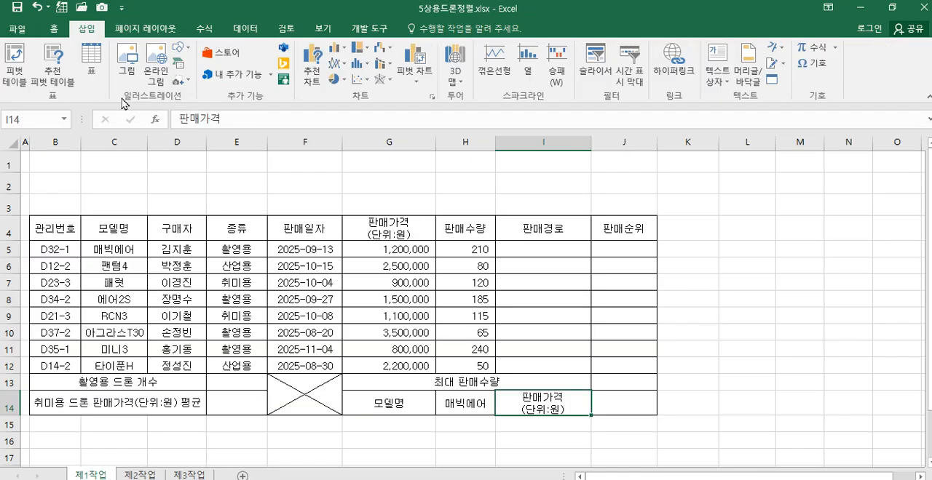
pyautogui.click(182, 48)
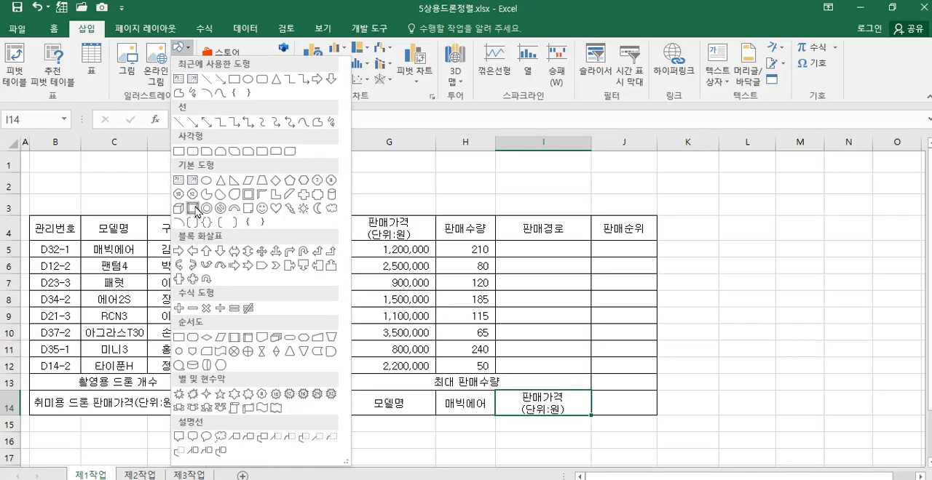
pyautogui.click(318, 195)
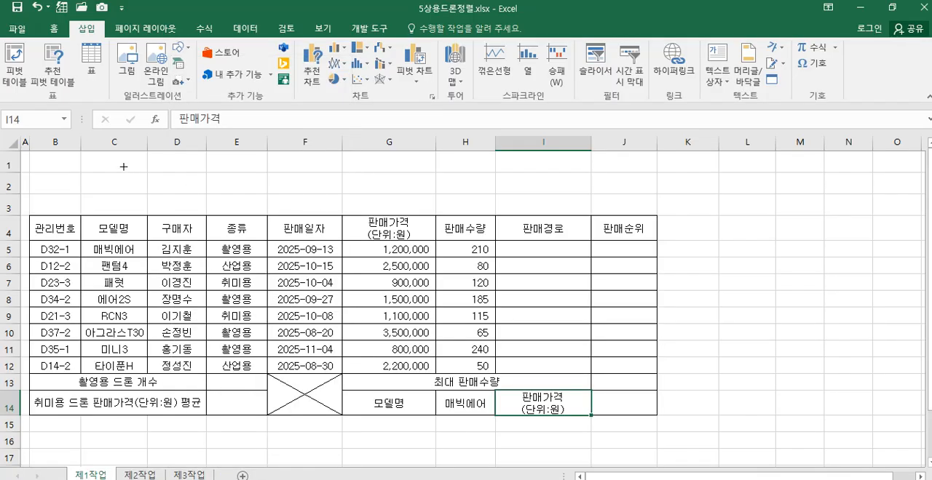
pyautogui.moveTo(42, 155); pyautogui.dragTo(417, 210)
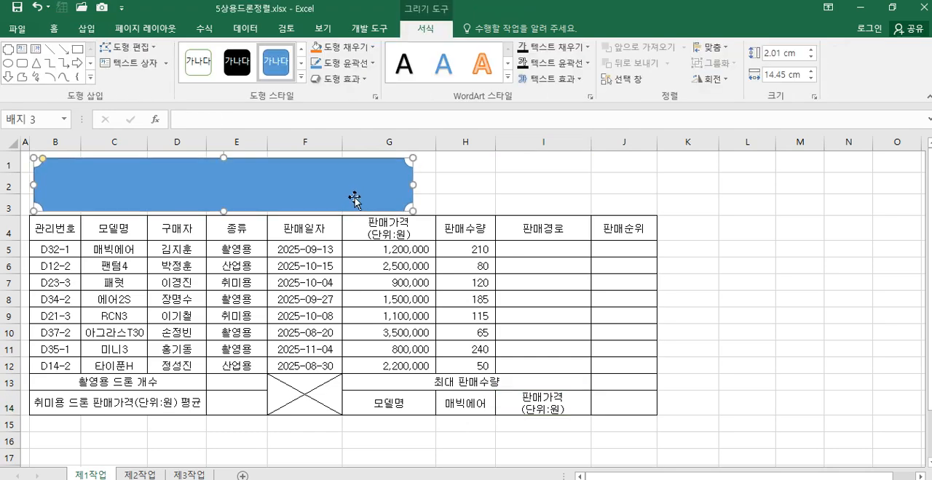
pyautogui.write('상용 드론 판매 현황')
pyautogui.press('Escape')
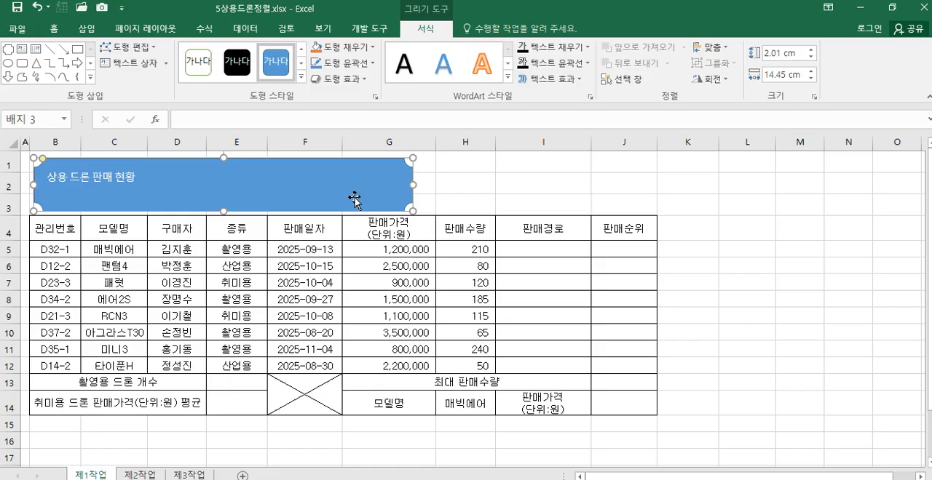
# Step: Format the title shape's text as 굴림, size 24, bold and black
pyautogui.click(55, 29)
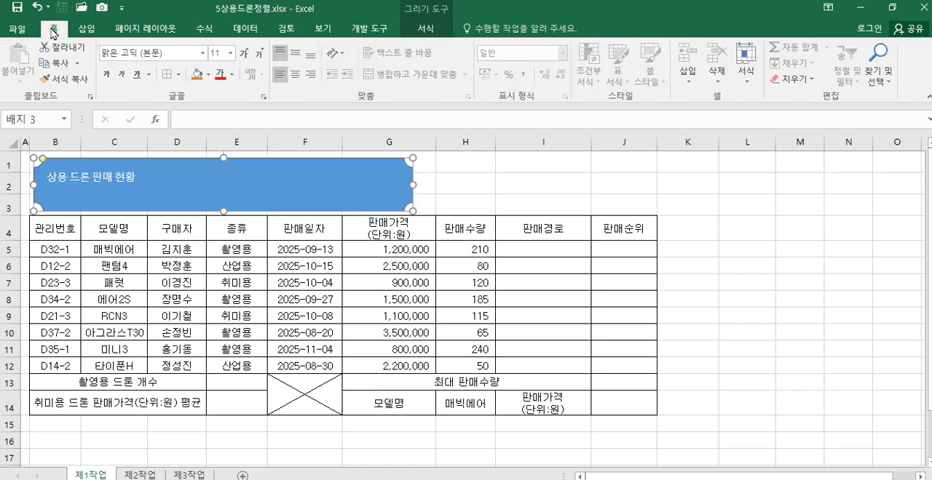
pyautogui.click(178, 54)
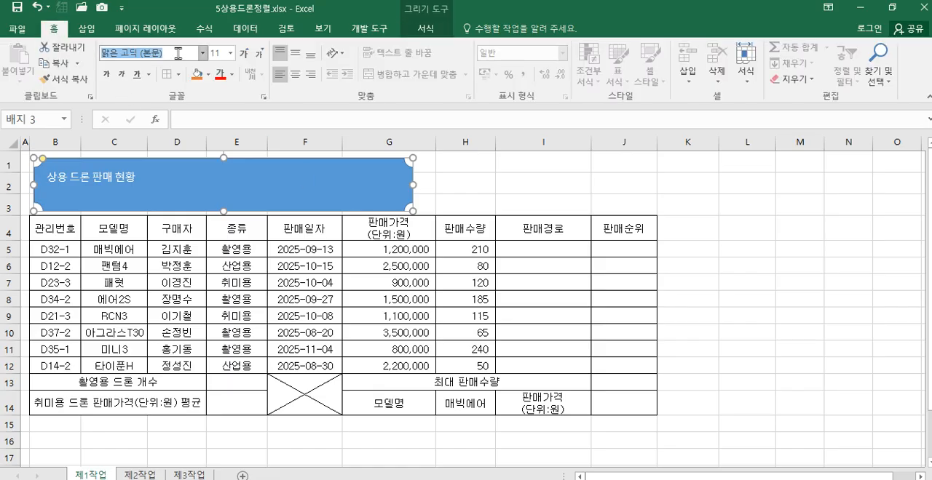
pyautogui.write('굴림')
pyautogui.press('Return')
pyautogui.click(218, 53)
pyautogui.write('24')
pyautogui.press('Return')
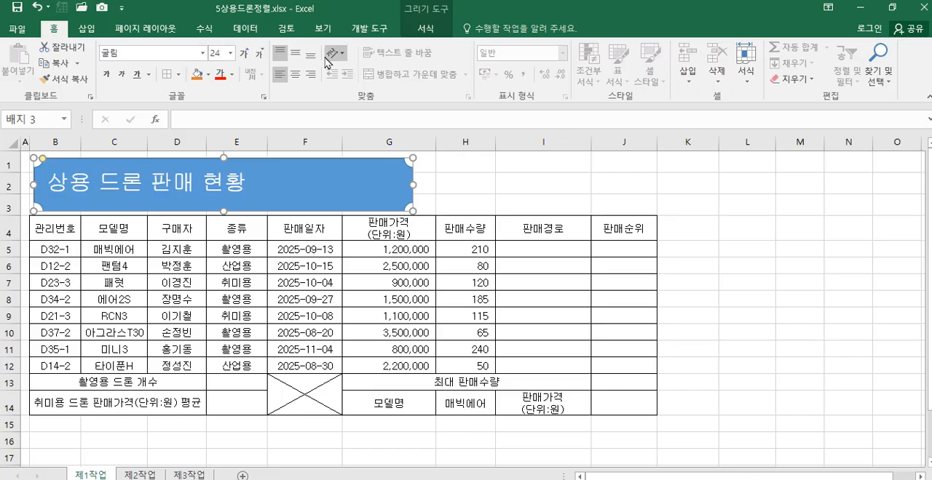
pyautogui.click(109, 76)
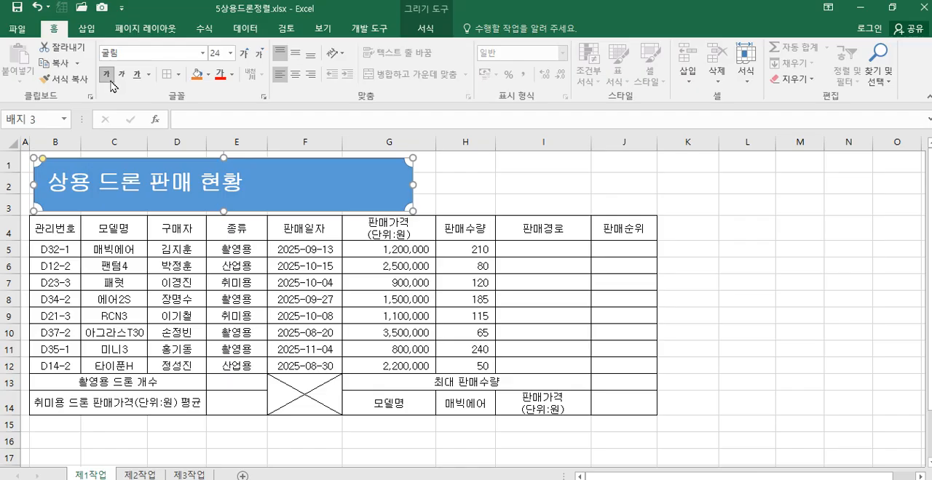
pyautogui.click(232, 79)
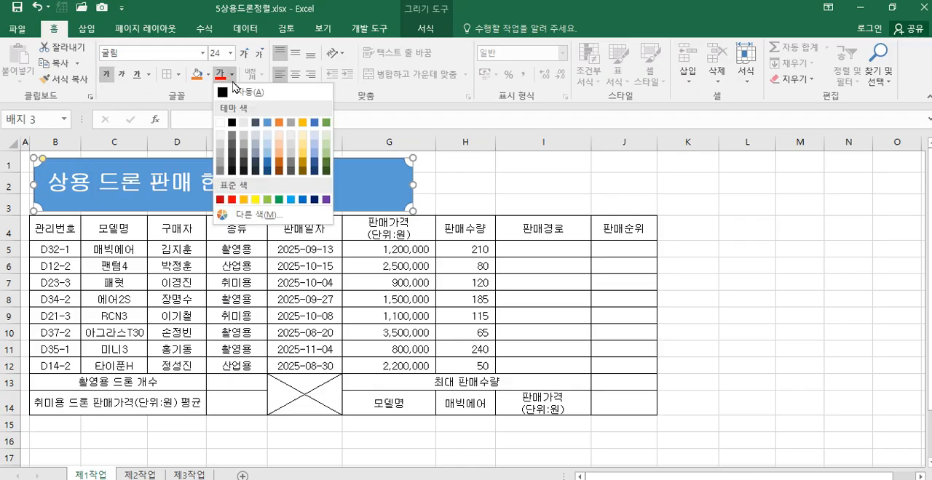
pyautogui.click(231, 123)
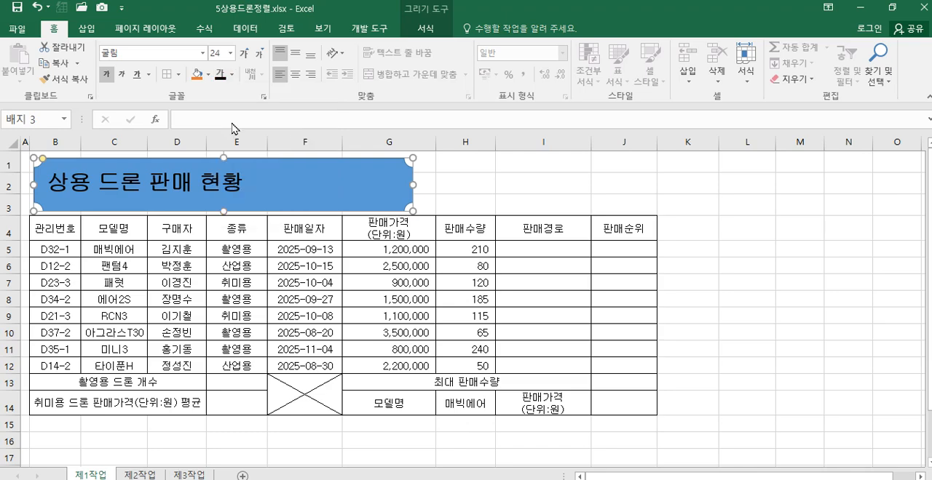
# Step: Fill the title shape with standard yellow and center its text vertically and horizontally
pyautogui.click(208, 74)
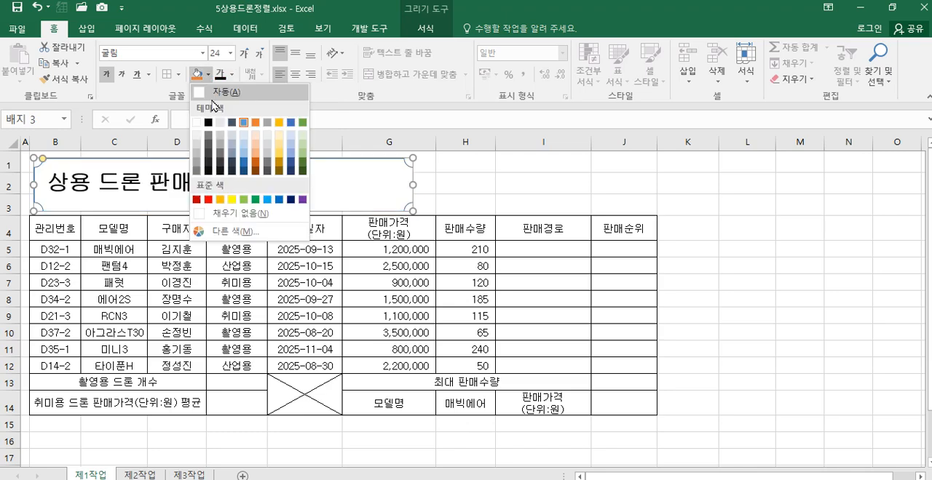
pyautogui.click(231, 200)
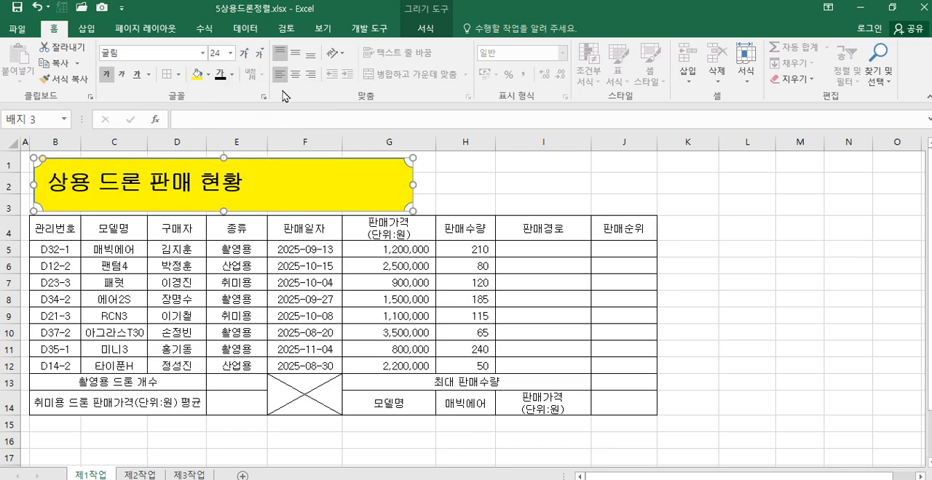
pyautogui.click(296, 53)
pyautogui.click(296, 75)
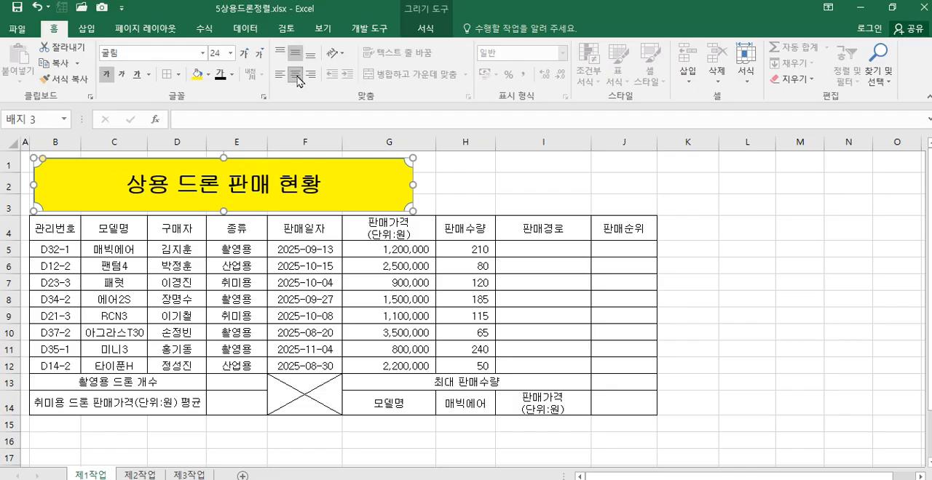
# Step: Apply an outer shadow offset to the right to the title shape
pyautogui.click(424, 30)
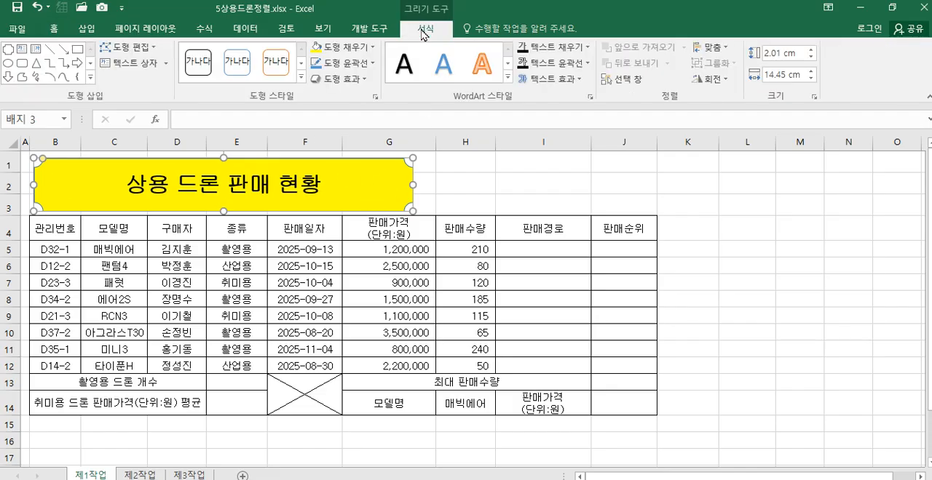
pyautogui.click(353, 78)
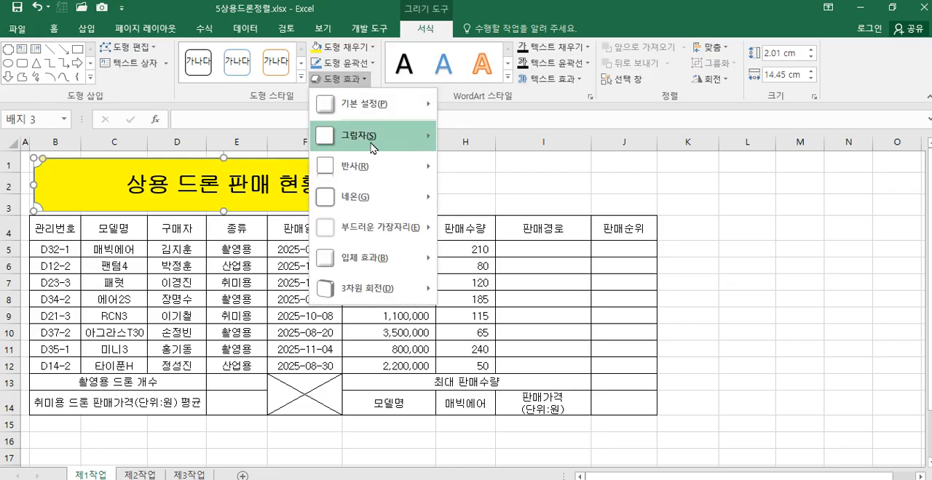
pyautogui.moveTo(373, 148)
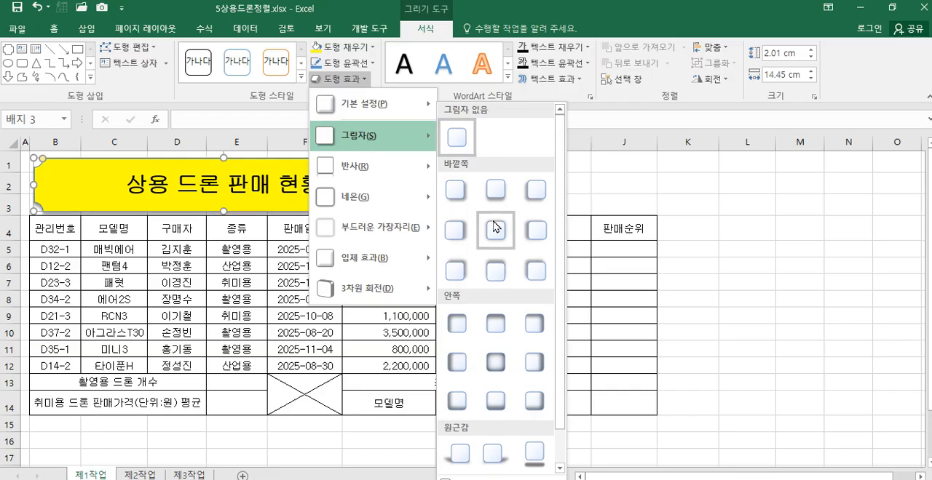
pyautogui.click(453, 236)
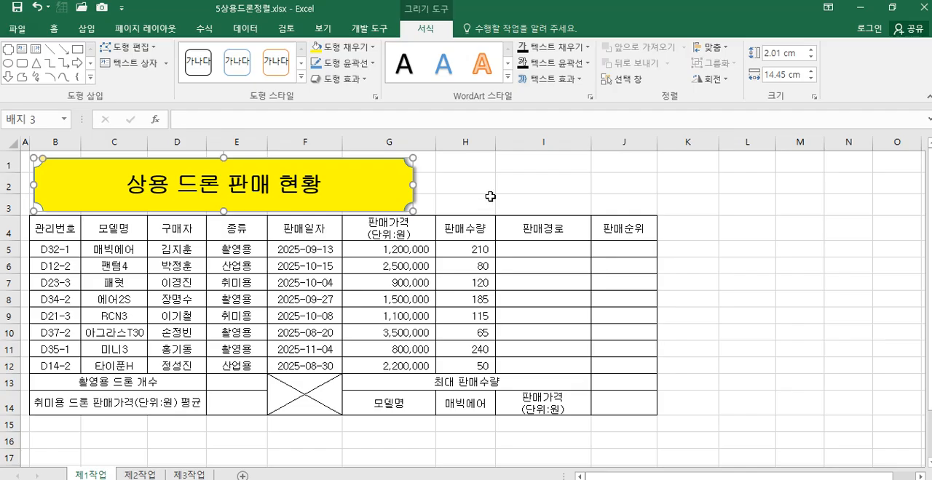
# Step: Make row 3 slightly taller to leave a gap between the title shape and the table
pyautogui.click(458, 197)
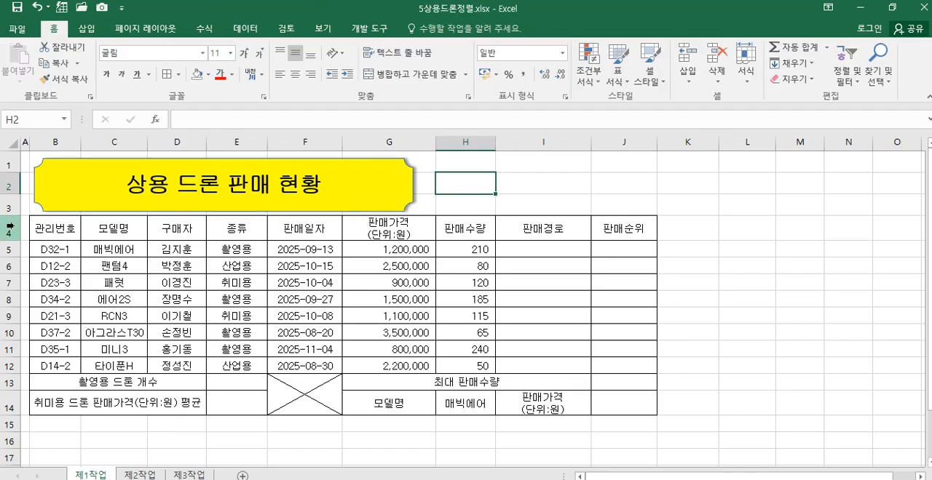
pyautogui.moveTo(14, 215); pyautogui.dragTo(15, 220)
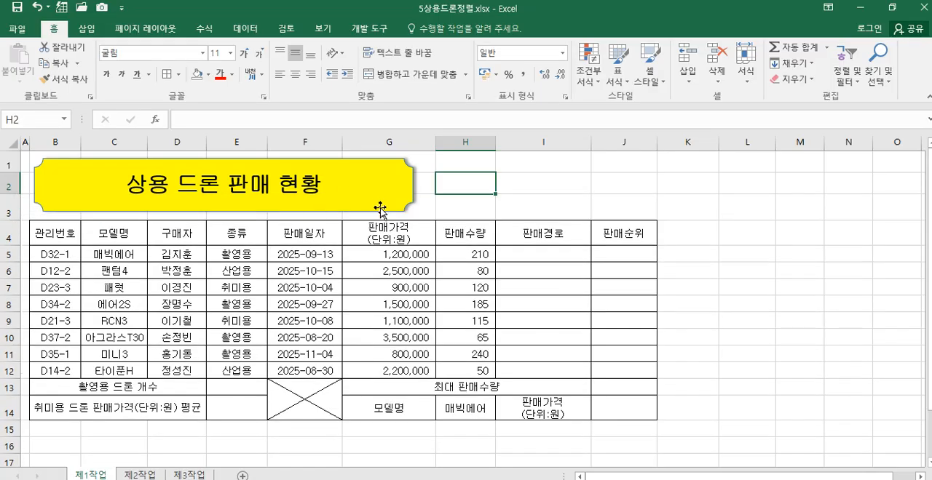
pyautogui.click(597, 200)
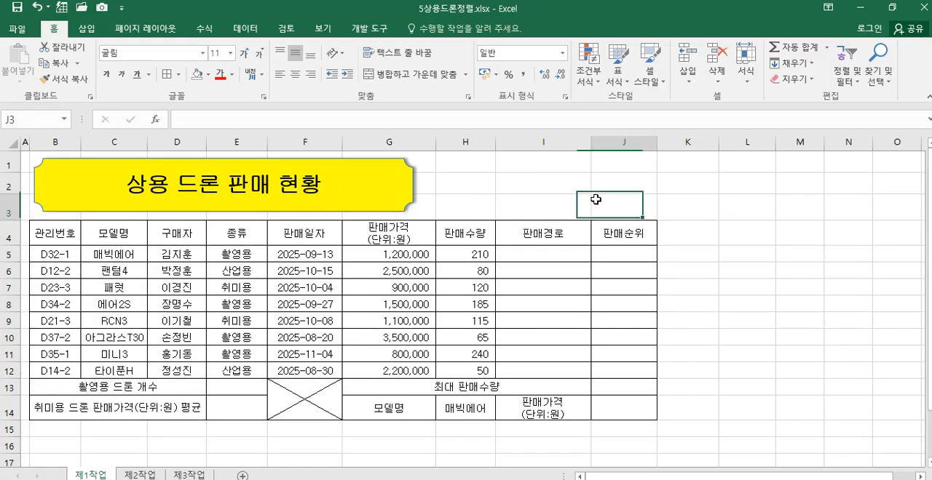
# Step: Enter the approval box labels 확인, 담당, 팀장 and 이사 in cells L4 to O4
pyautogui.click(741, 233)
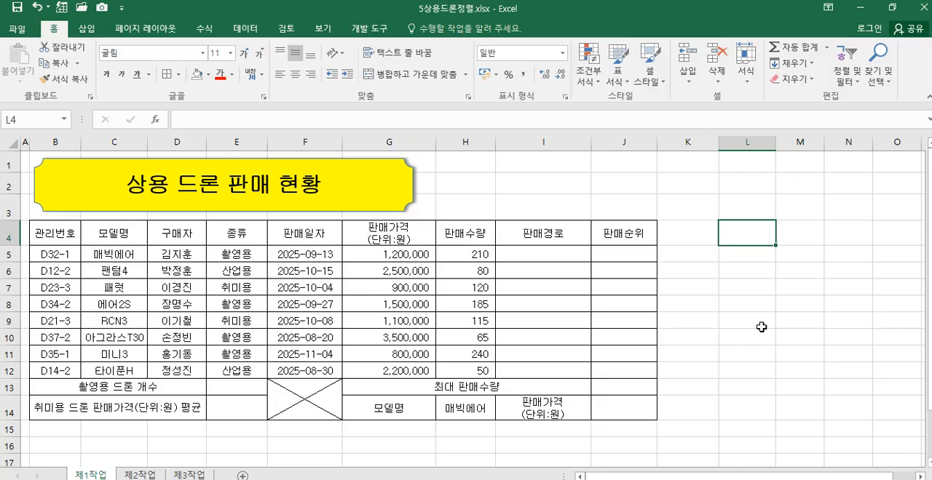
pyautogui.moveTo(763, 236); pyautogui.dragTo(905, 268)
pyautogui.click(749, 233)
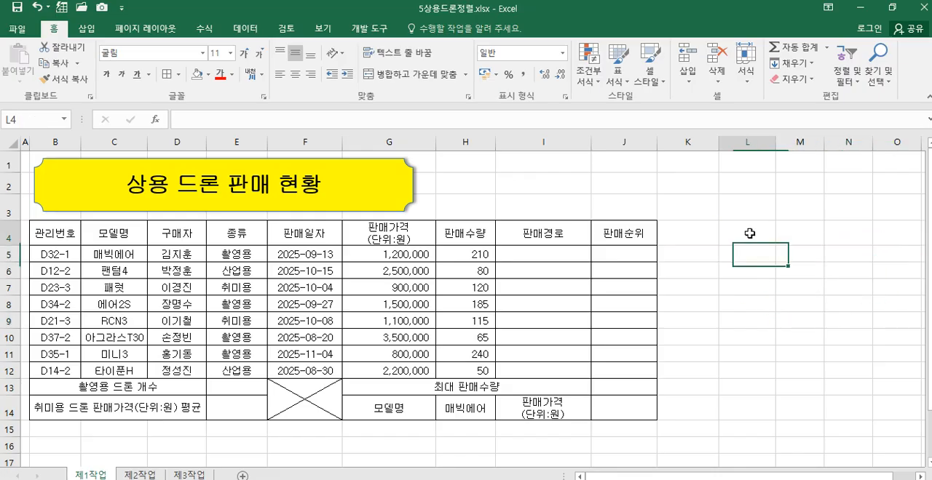
pyautogui.write('확인')
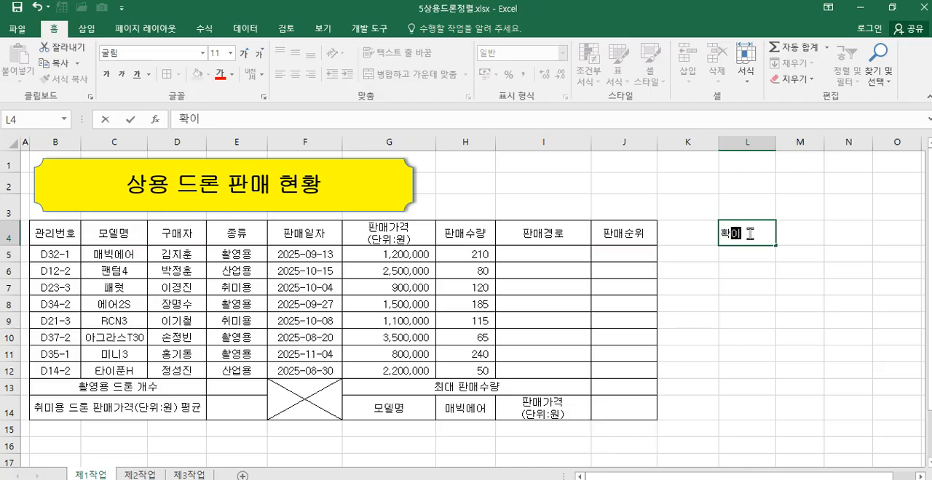
pyautogui.press('Tab')
pyautogui.write('담다')
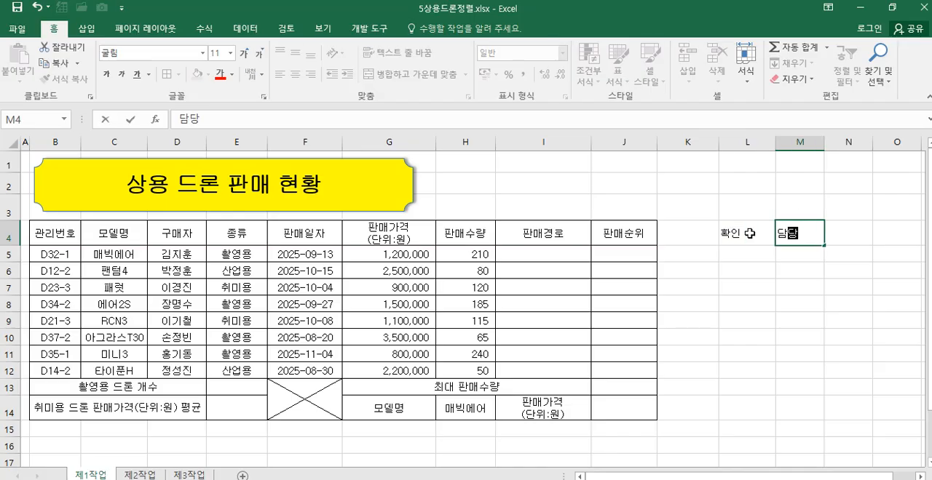
pyautogui.press('Tab')
pyautogui.write('팀장')
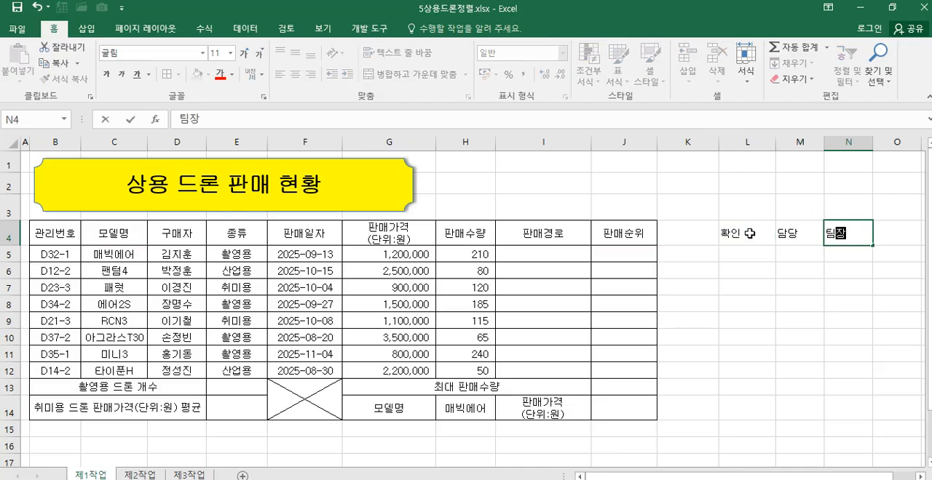
pyautogui.press('Tab')
pyautogui.write('이사')
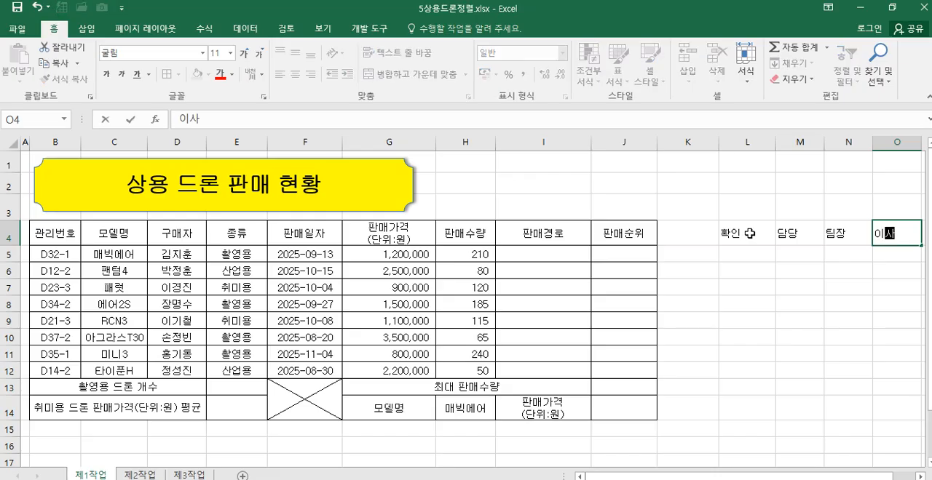
# Step: Apply all borders to the approval box range L4:O6
pyautogui.moveTo(747, 234); pyautogui.dragTo(888, 267)
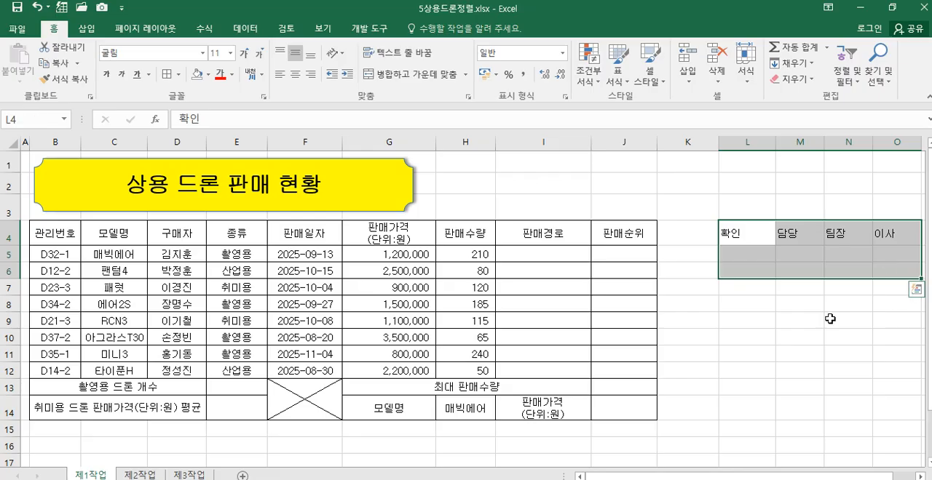
pyautogui.click(179, 75)
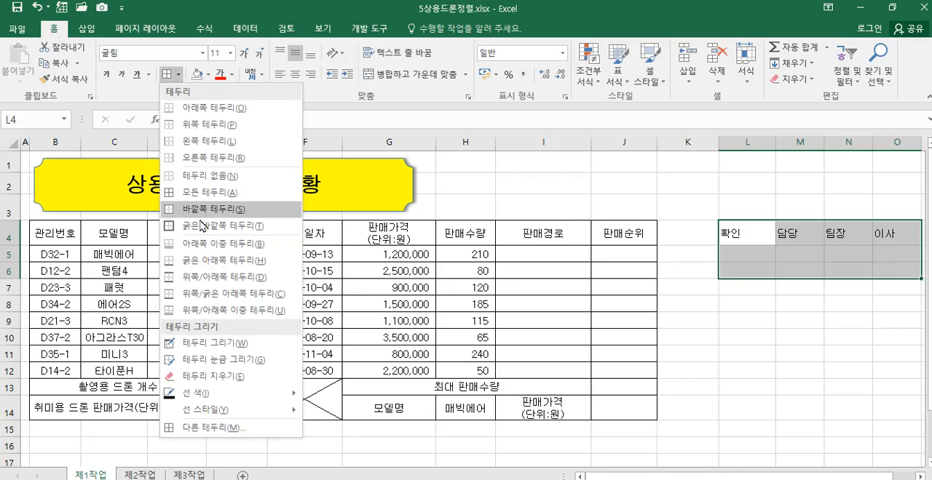
pyautogui.click(241, 193)
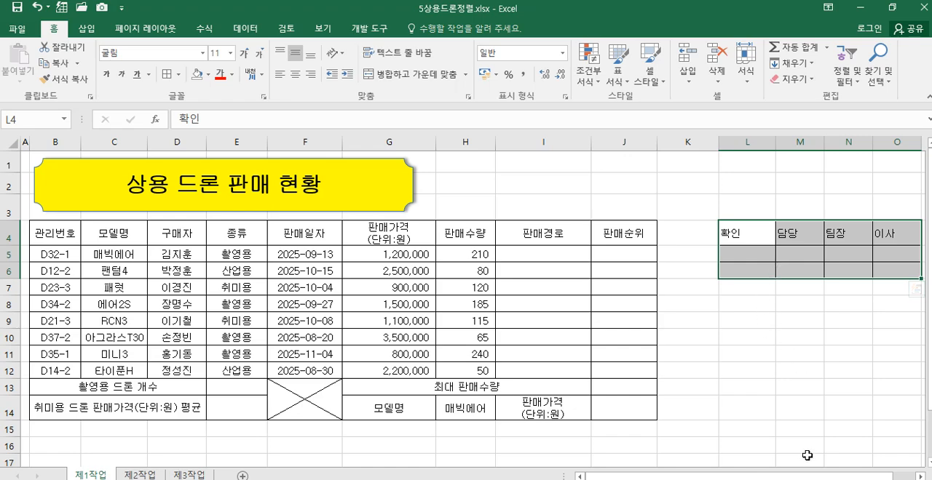
# Step: Merge and center L4:L6, M5:M6, N5:N6 and O5:O6 as separate blocks in the approval box
pyautogui.moveTo(868, 477); pyautogui.dragTo(901, 477)
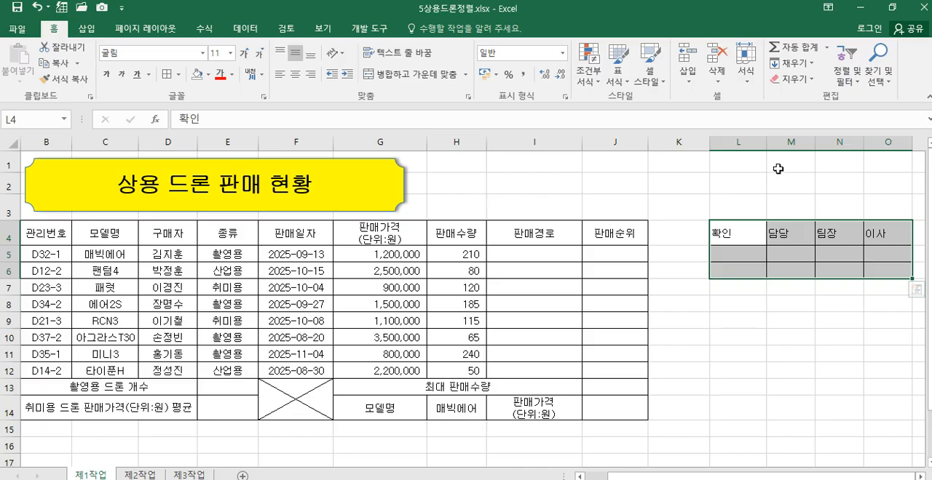
pyautogui.moveTo(739, 234); pyautogui.dragTo(795, 275)
pyautogui.moveTo(845, 256); pyautogui.dragTo(890, 270)
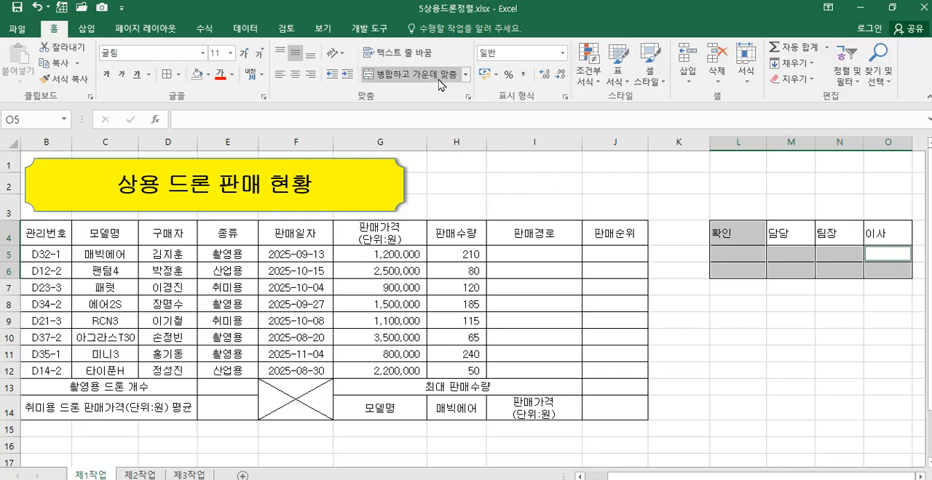
pyautogui.click(407, 75)
# Step: Center the contents of the approval box cells L4:O6 horizontally
pyautogui.moveTo(748, 238); pyautogui.dragTo(874, 262)
pyautogui.click(295, 74)
pyautogui.click(295, 74)
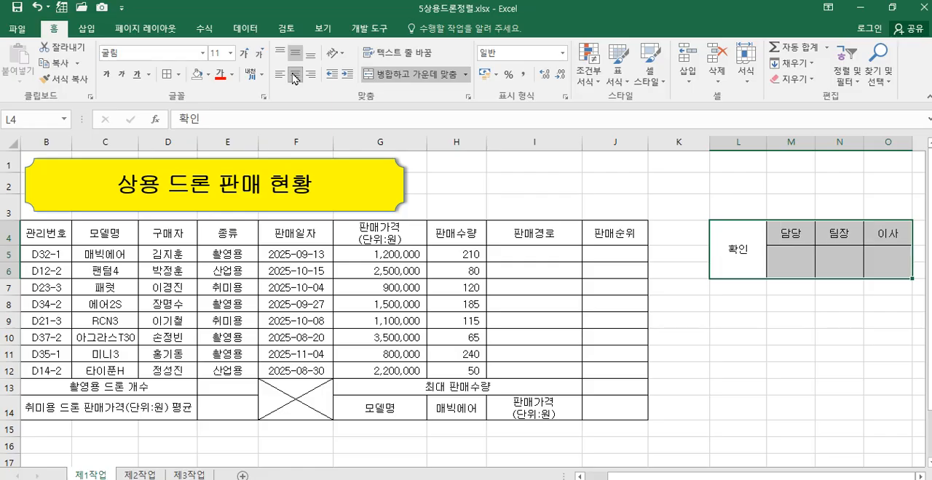
# Step: Narrow column L and set the 확인 label to vertical text
pyautogui.click(747, 255)
pyautogui.moveTo(765, 137); pyautogui.dragTo(746, 146)
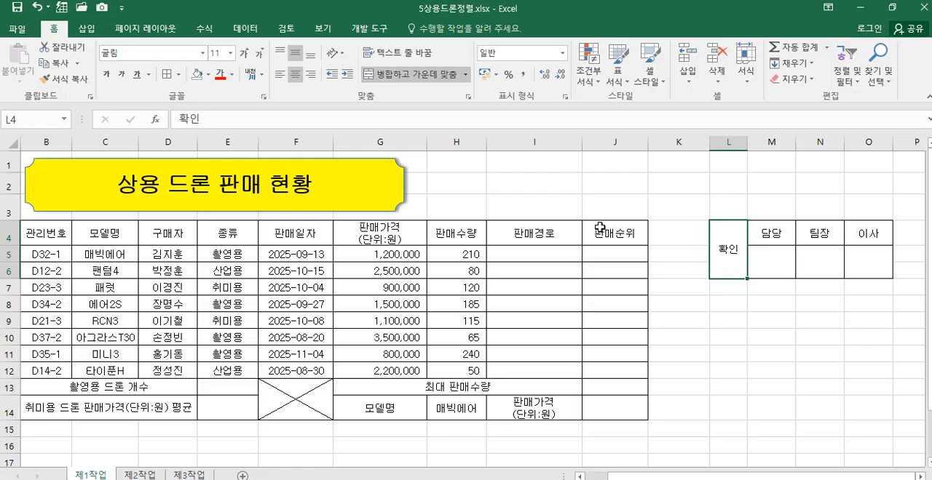
pyautogui.click(336, 53)
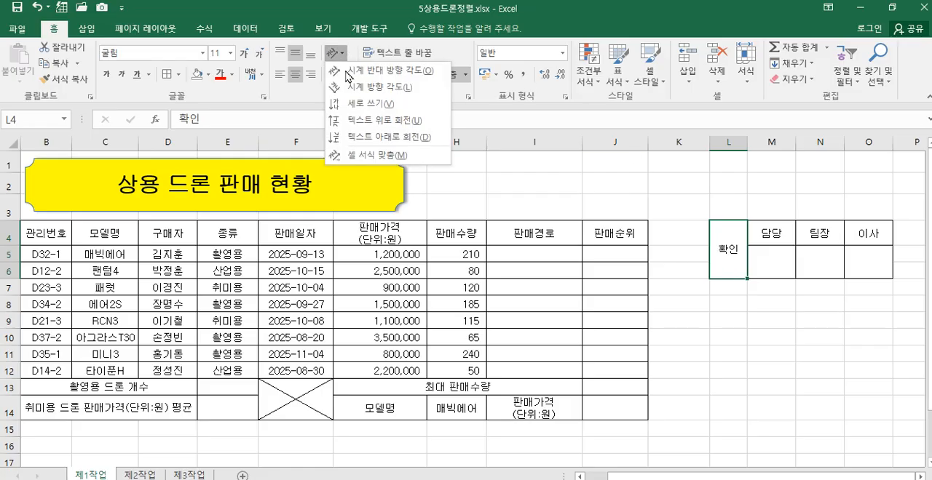
pyautogui.click(364, 98)
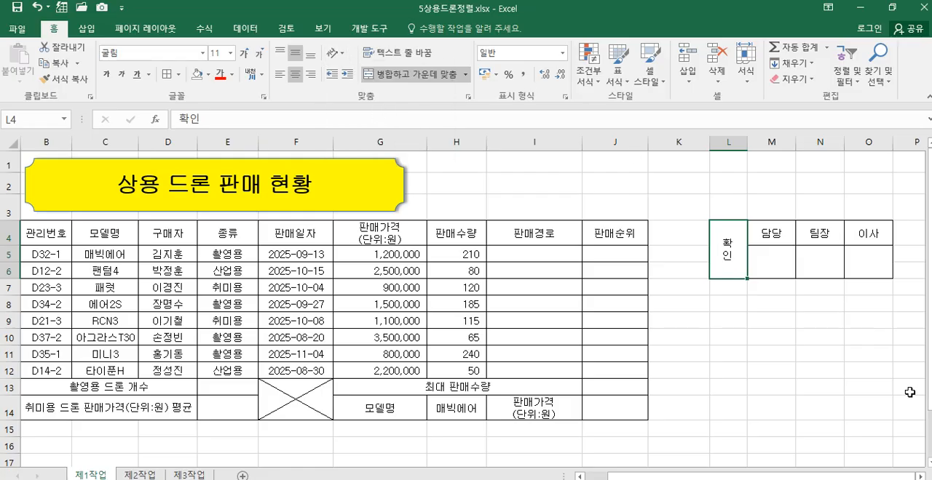
# Step: Widen columns M, N and O equally for the 담당, 팀장 and 이사 boxes
pyautogui.click(759, 262)
pyautogui.click(827, 267)
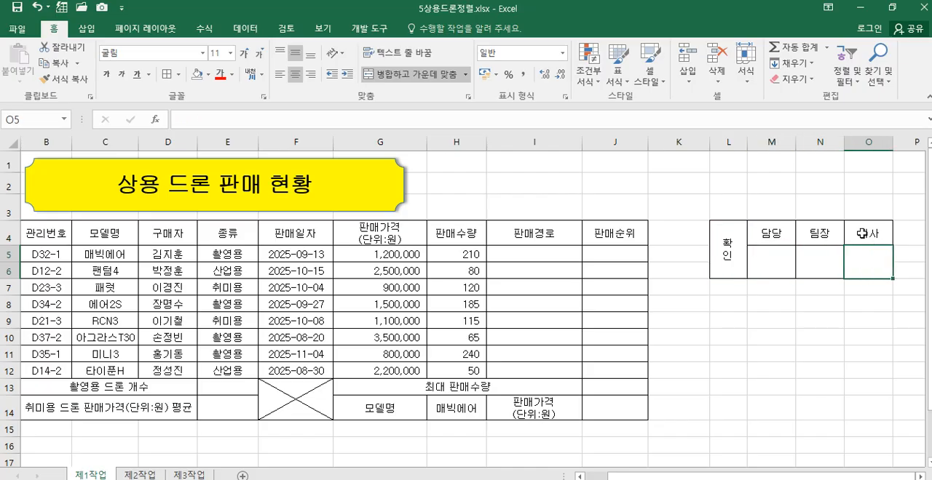
pyautogui.moveTo(782, 144); pyautogui.dragTo(846, 142)
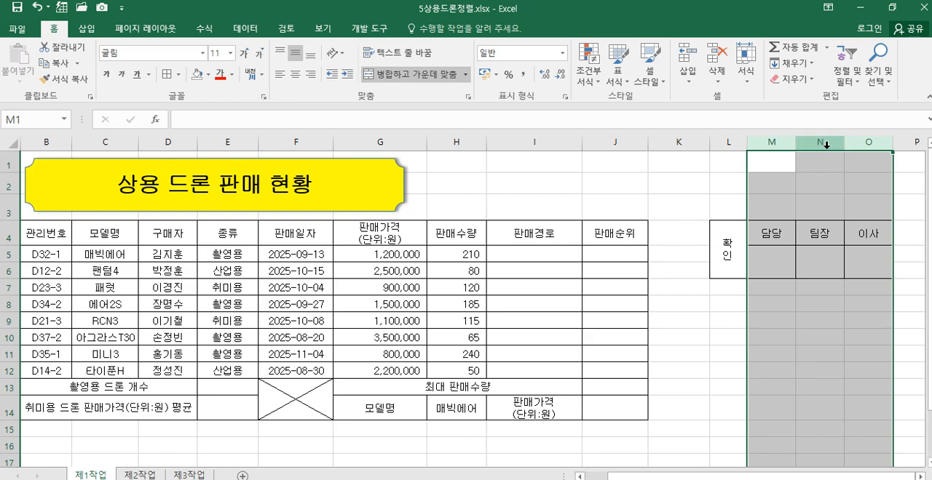
pyautogui.moveTo(844, 144); pyautogui.dragTo(853, 141)
pyautogui.click(822, 354)
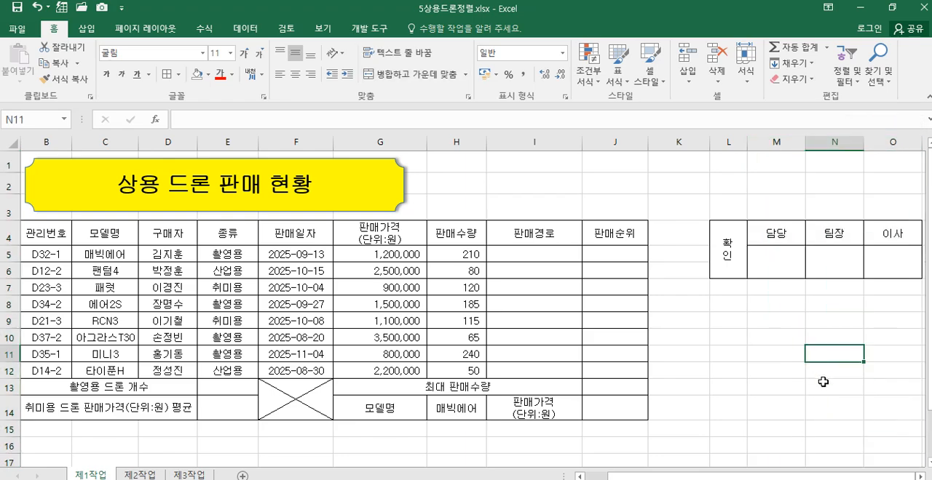
# Step: Copy the approval box L4:O6 and paste it as a picture at cell H1
pyautogui.moveTo(729, 240); pyautogui.dragTo(880, 260)
pyautogui.rightClick(733, 248)
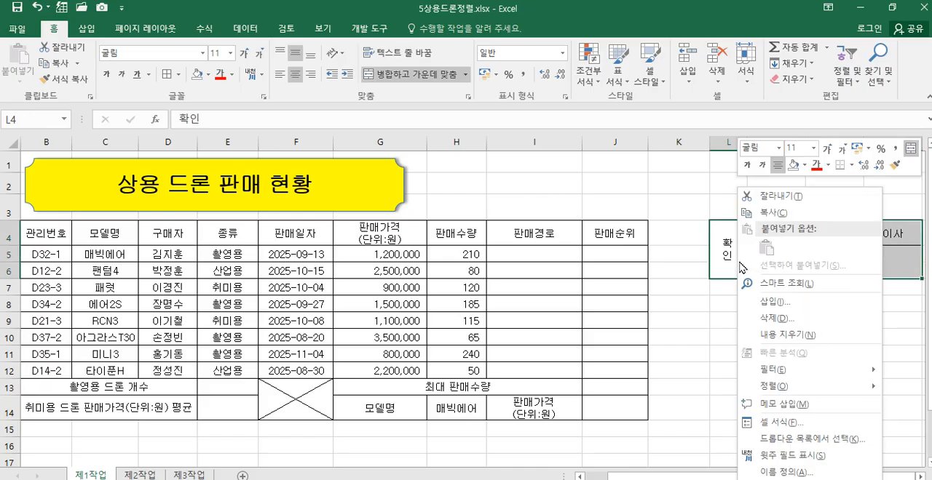
pyautogui.click(774, 213)
pyautogui.click(456, 162)
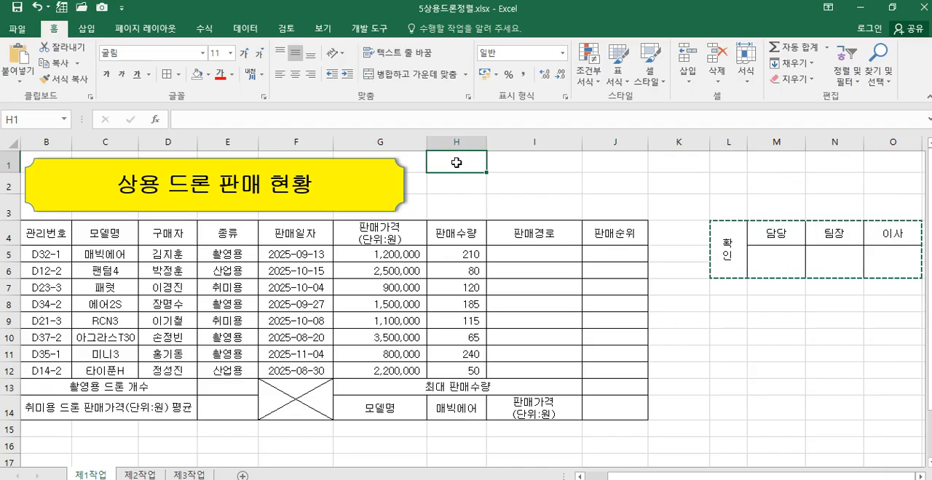
pyautogui.rightClick(456, 163)
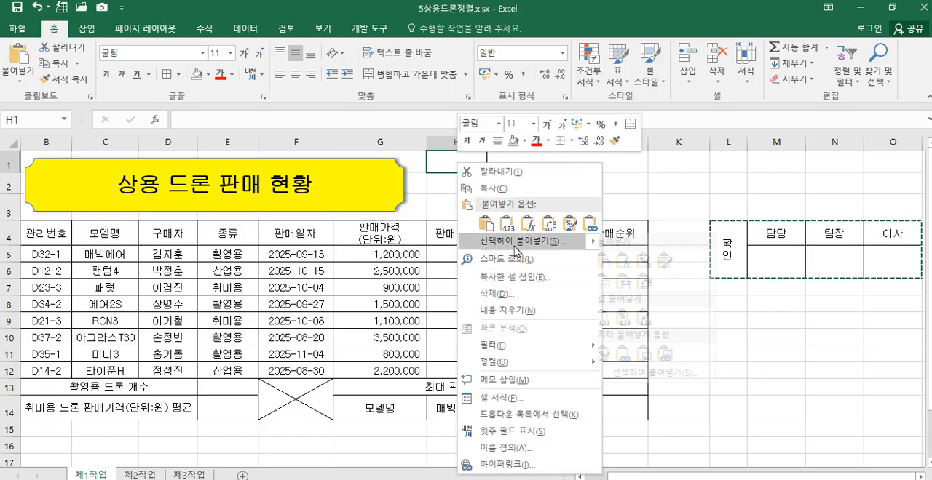
pyautogui.moveTo(514, 245)
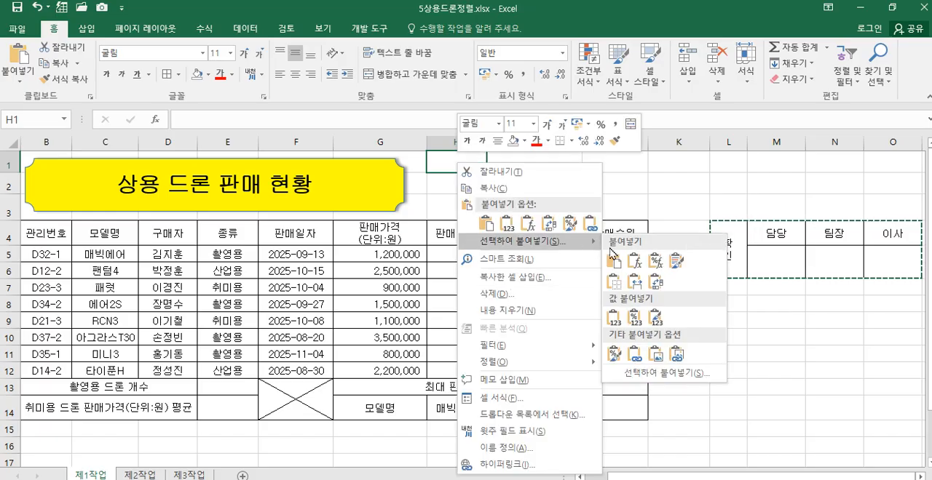
pyautogui.click(661, 355)
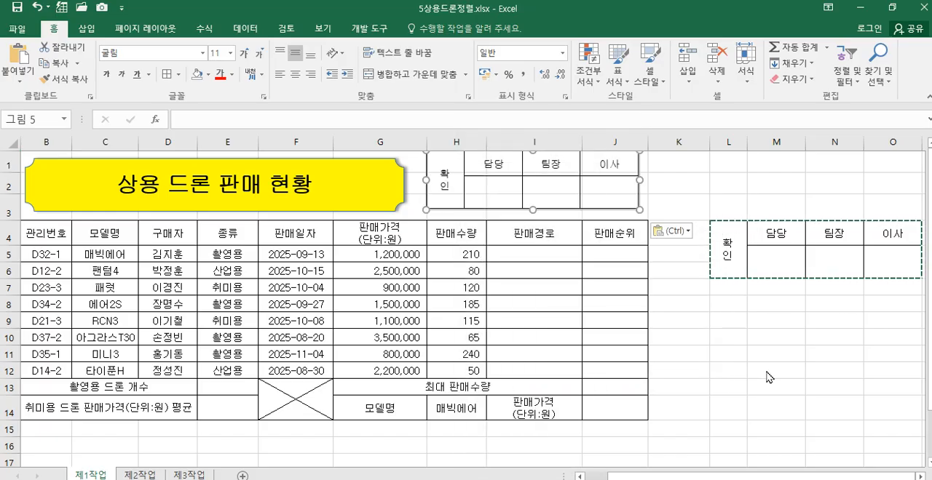
# Step: Move the approval box picture slightly right and down so it lines up with the table's right edge
pyautogui.click(776, 371)
pyautogui.moveTo(624, 208); pyautogui.dragTo(636, 213)
pyautogui.click(700, 322)
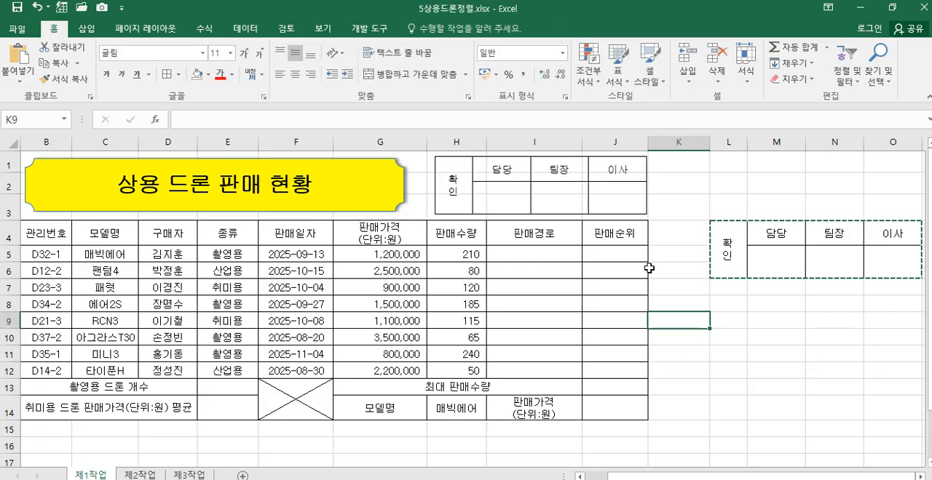
# Step: Delete columns L to O containing the original approval box
pyautogui.moveTo(728, 142); pyautogui.dragTo(915, 145)
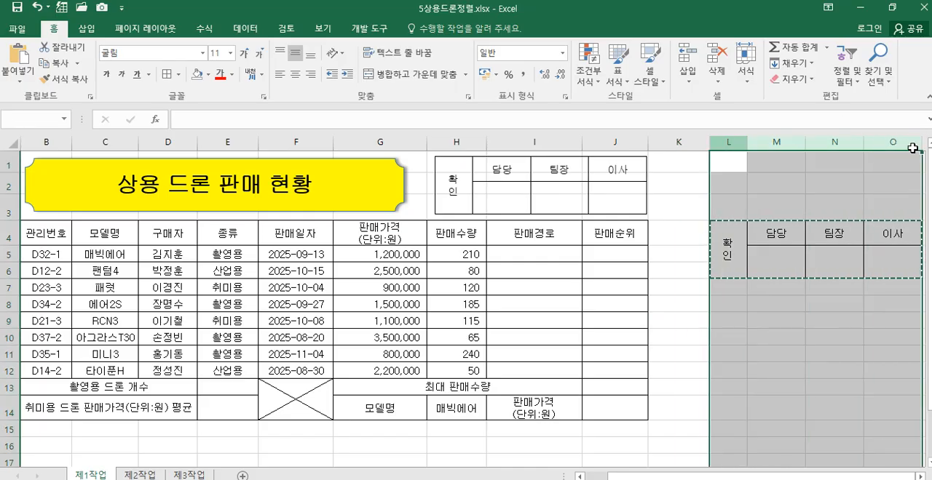
pyautogui.rightClick(851, 142)
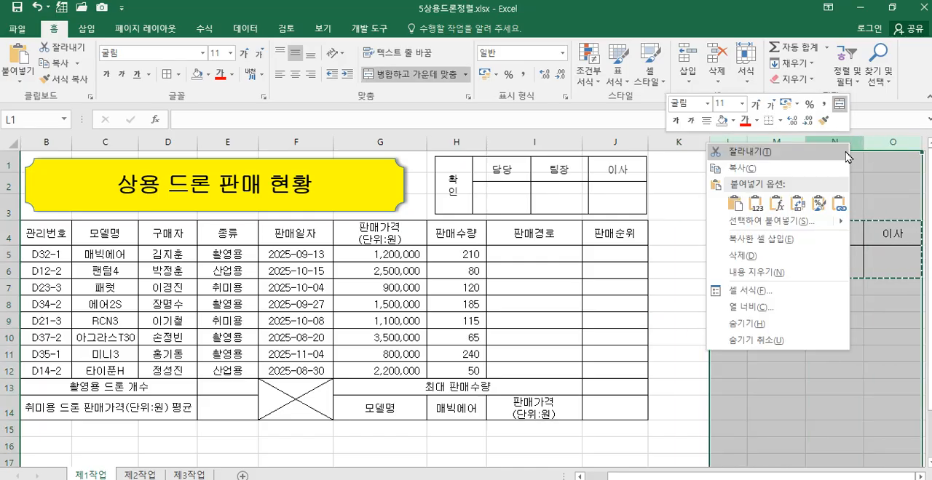
pyautogui.click(748, 256)
pyautogui.click(808, 317)
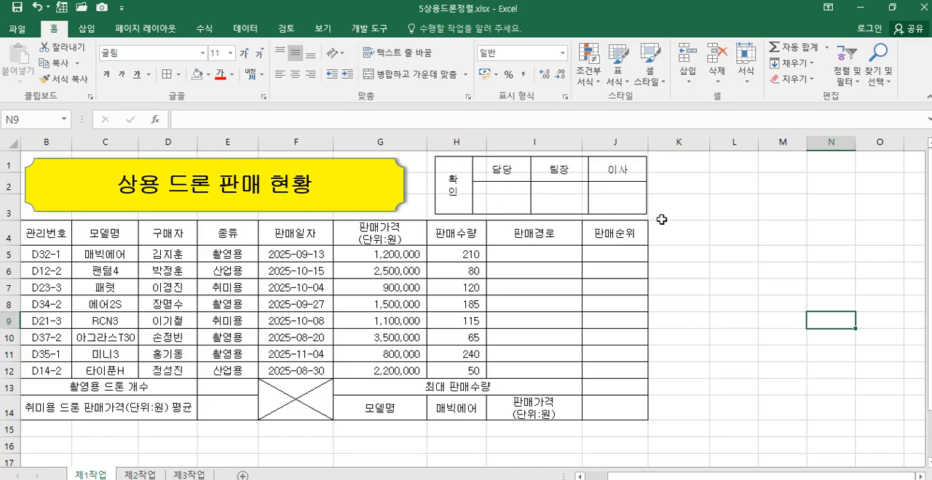
# Step: Hide the gridlines on the 제1작업 sheet
pyautogui.click(323, 31)
pyautogui.click(187, 79)
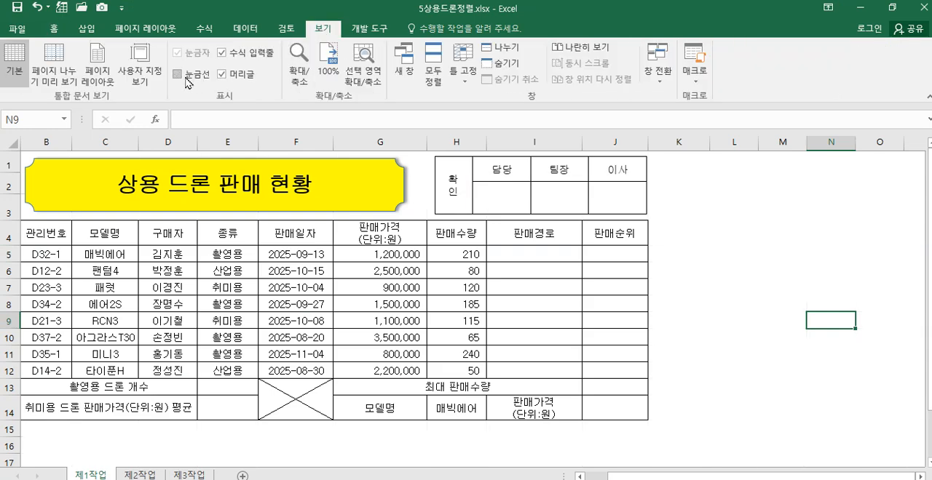
pyautogui.click(177, 76)
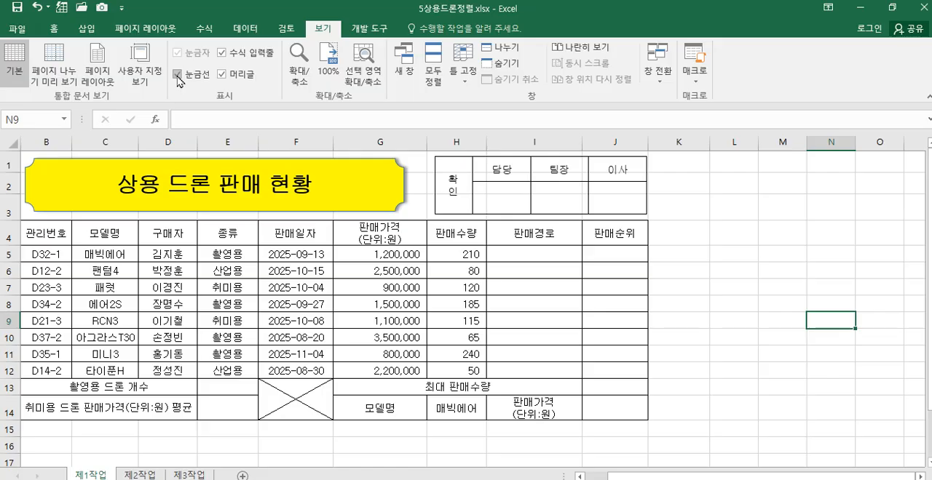
pyautogui.click(179, 77)
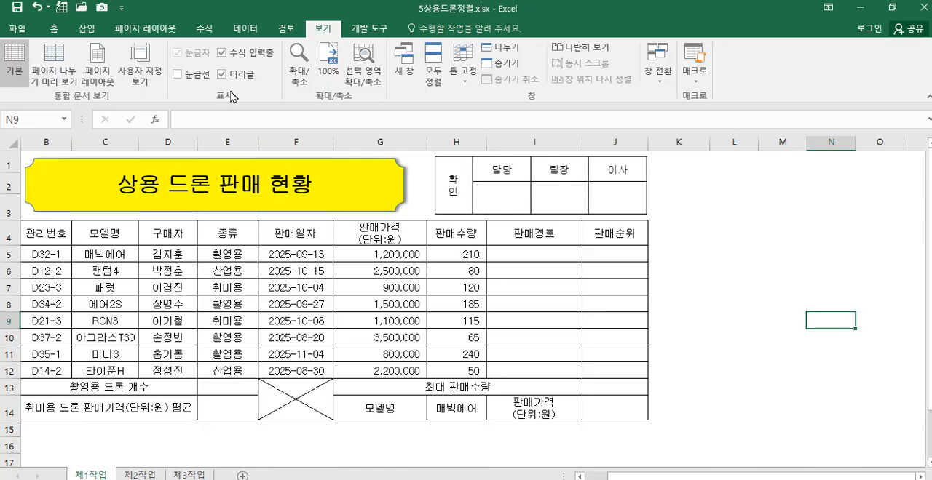
pyautogui.click(180, 76)
pyautogui.click(180, 77)
pyautogui.moveTo(703, 474); pyautogui.dragTo(680, 474)
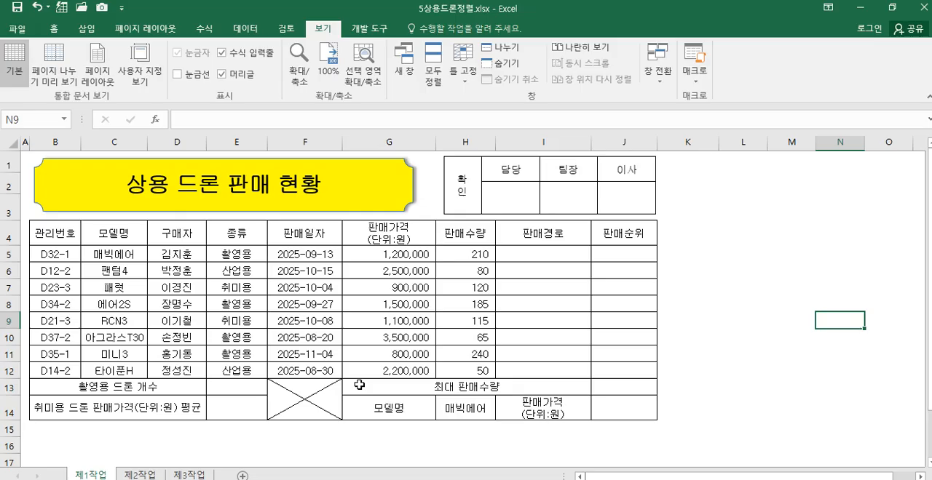
pyautogui.moveTo(73, 231); pyautogui.dragTo(310, 234)
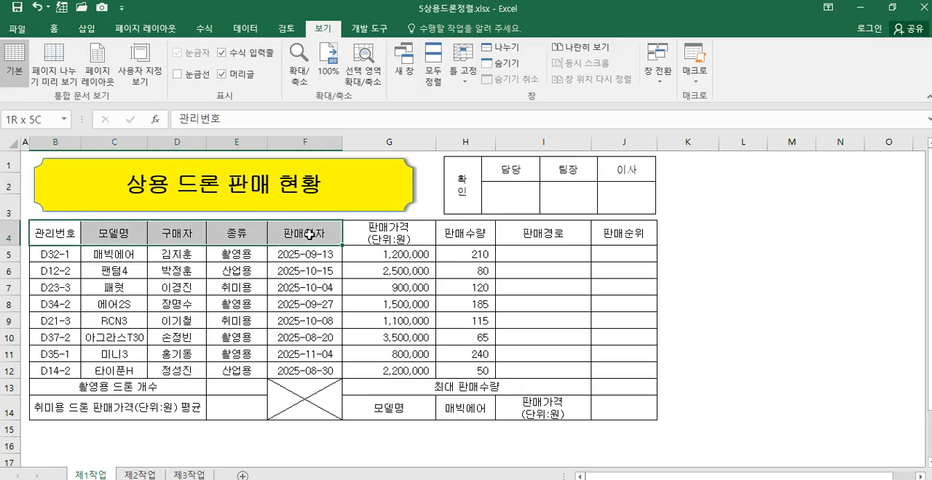
pyautogui.moveTo(309, 235); pyautogui.dragTo(606, 234)
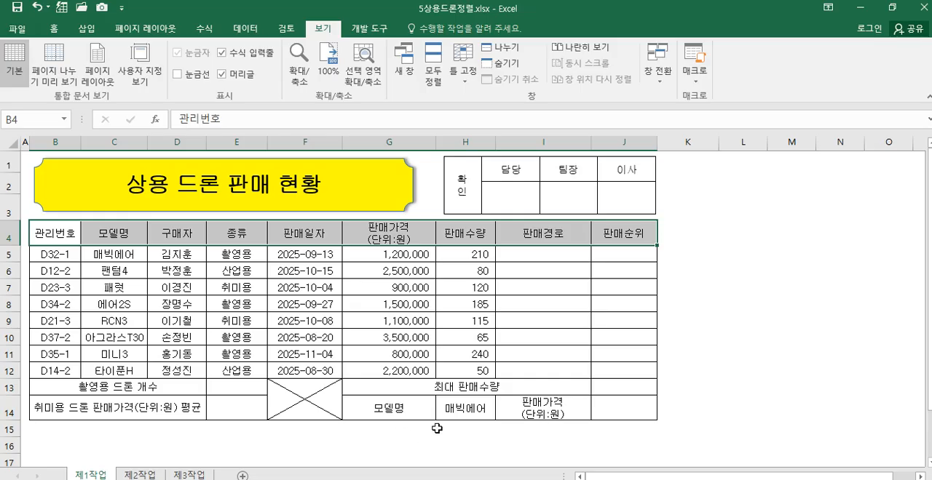
pyautogui.click(466, 409)
pyautogui.keyDown('ctrl'); pyautogui.click(539, 413); pyautogui.keyUp('ctrl')
pyautogui.click(461, 440)
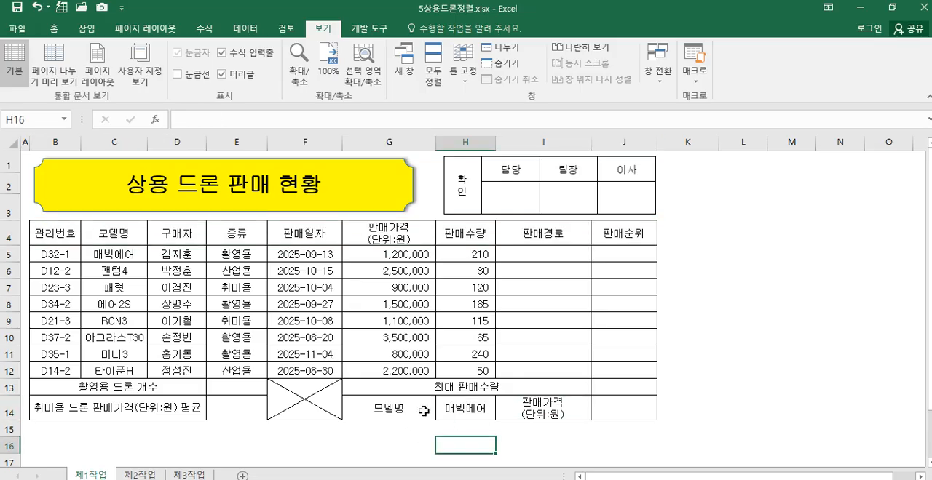
# Step: Fill the header row B4:J4 and the label cells G14 and I14 with standard orange
pyautogui.moveTo(69, 233); pyautogui.dragTo(604, 233)
pyautogui.keyDown('ctrl'); pyautogui.click(432, 408); pyautogui.keyUp('ctrl')
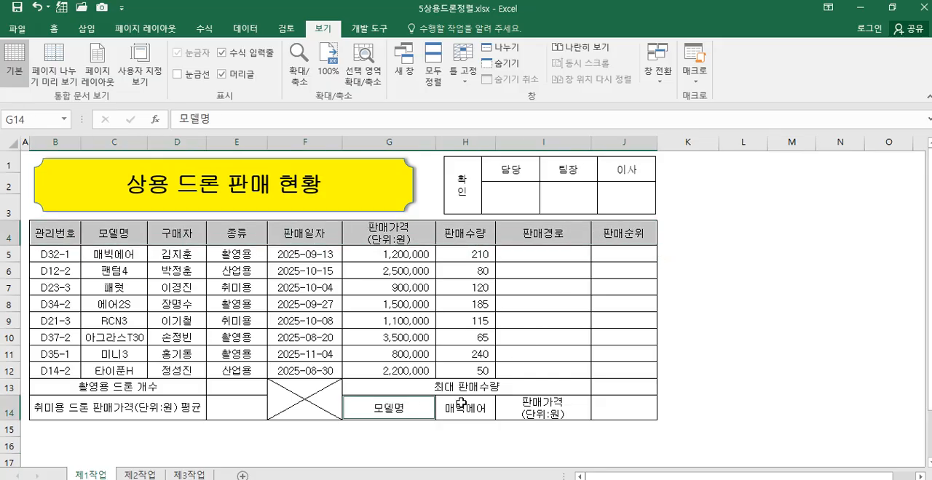
pyautogui.keyDown('ctrl'); pyautogui.click(533, 405); pyautogui.keyUp('ctrl')
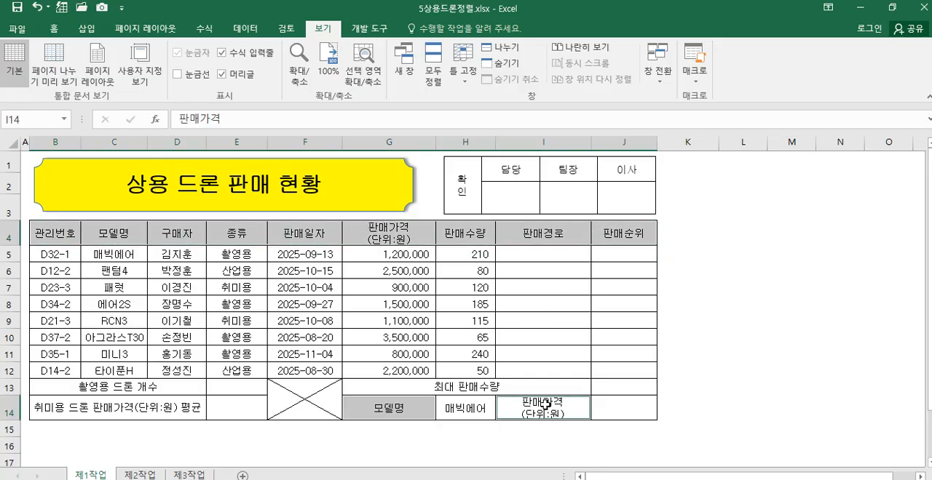
pyautogui.click(53, 29)
pyautogui.click(208, 74)
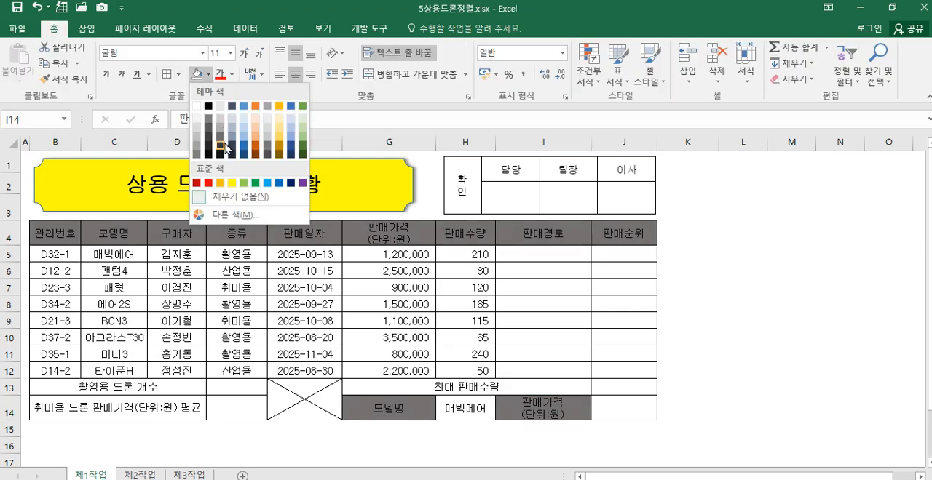
pyautogui.click(220, 183)
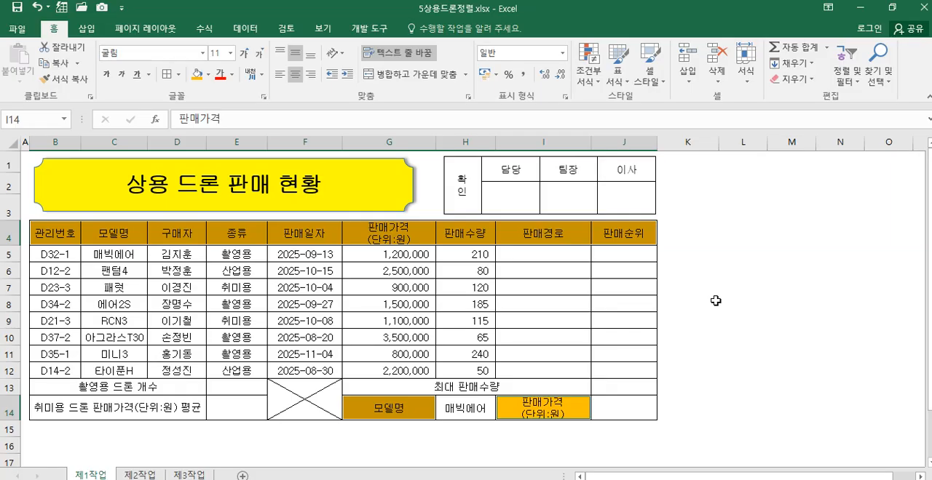
# Step: Set the data validation of cell H14 to a list sourced from =$C$5:$C$12 and check its dropdown choices
pyautogui.click(480, 412)
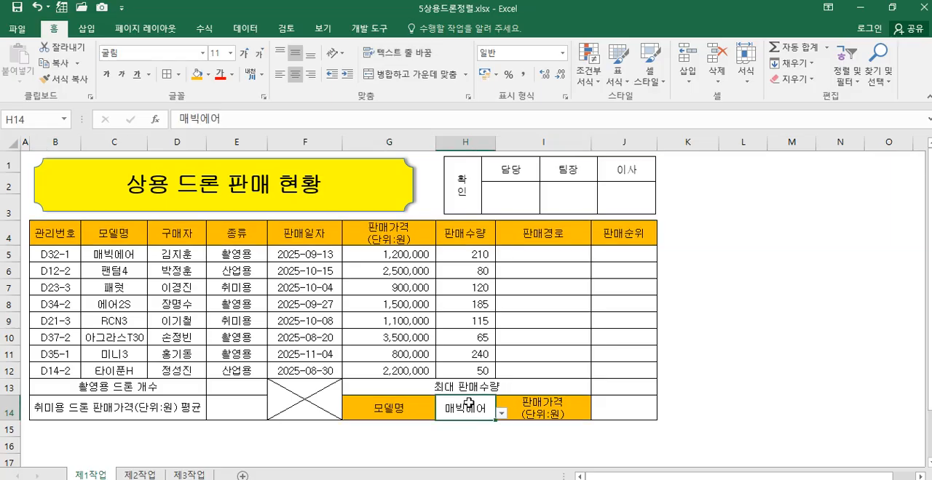
pyautogui.click(247, 33)
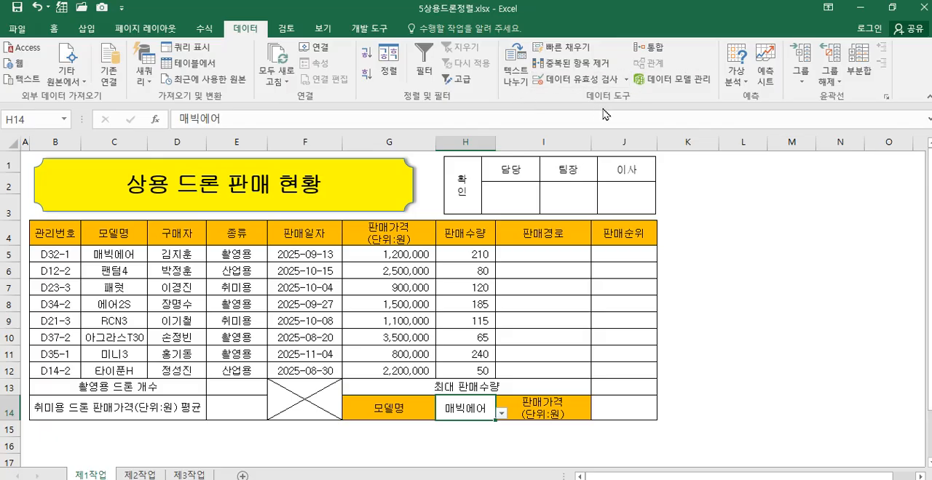
pyautogui.click(598, 81)
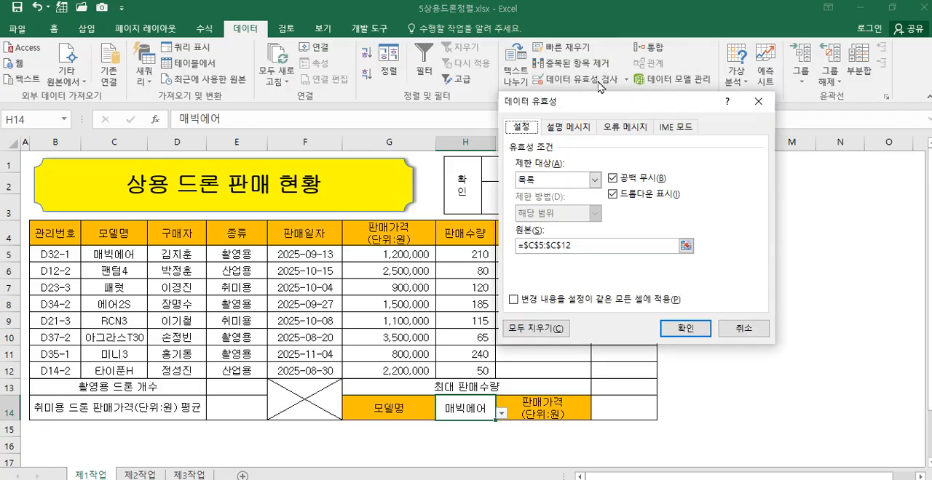
pyautogui.click(596, 180)
pyautogui.click(578, 234)
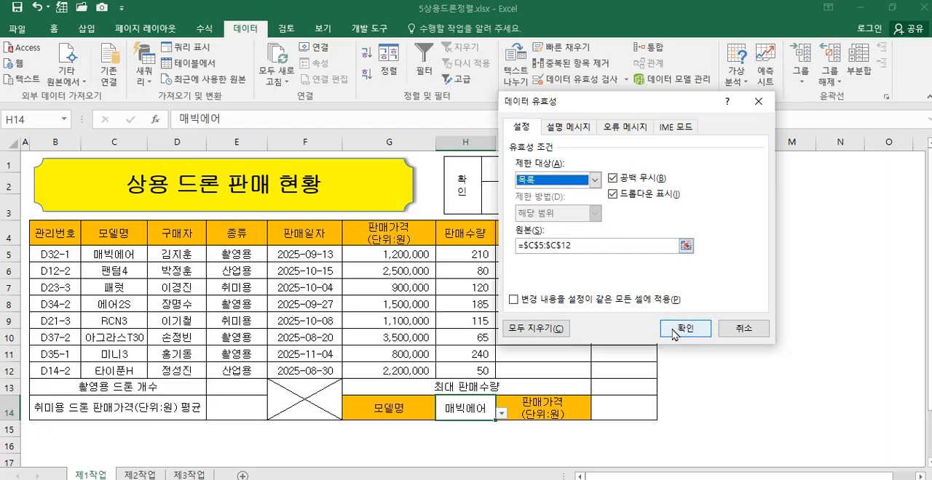
pyautogui.click(514, 246)
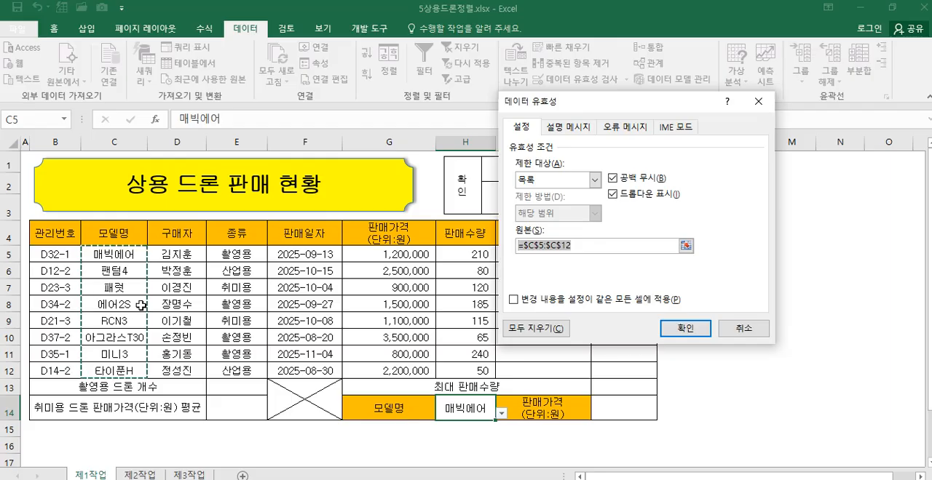
pyautogui.moveTo(128, 255); pyautogui.dragTo(121, 373)
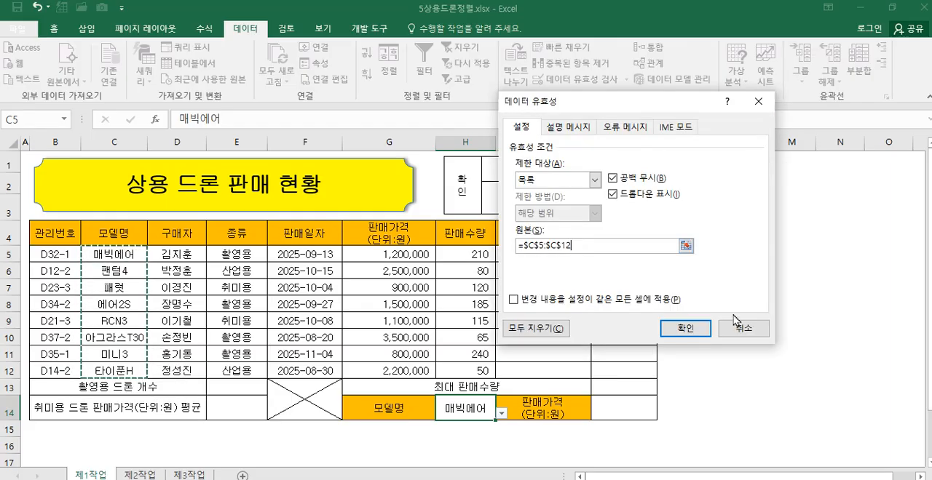
pyautogui.click(685, 329)
pyautogui.click(502, 414)
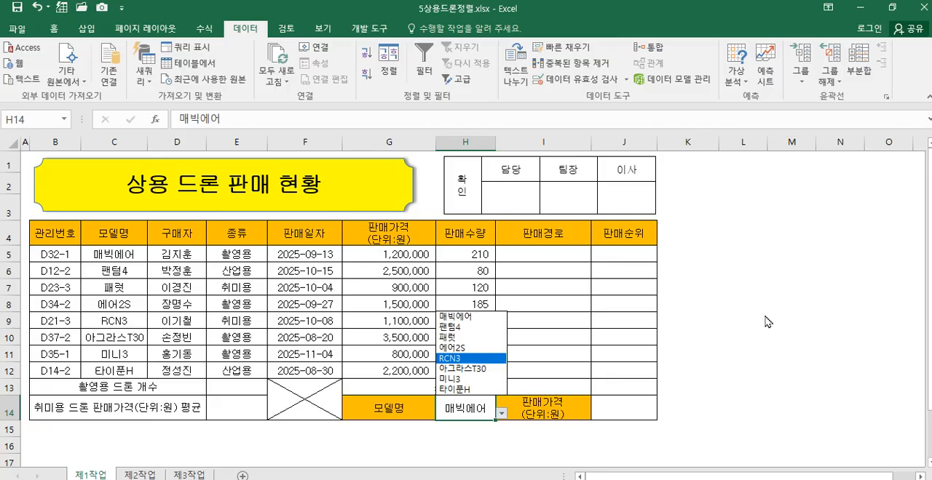
pyautogui.press('Escape')
# Step: Apply the custom number format #,##0대 to the sales quantities in H5:H12
pyautogui.moveTo(466, 254); pyautogui.dragTo(465, 369)
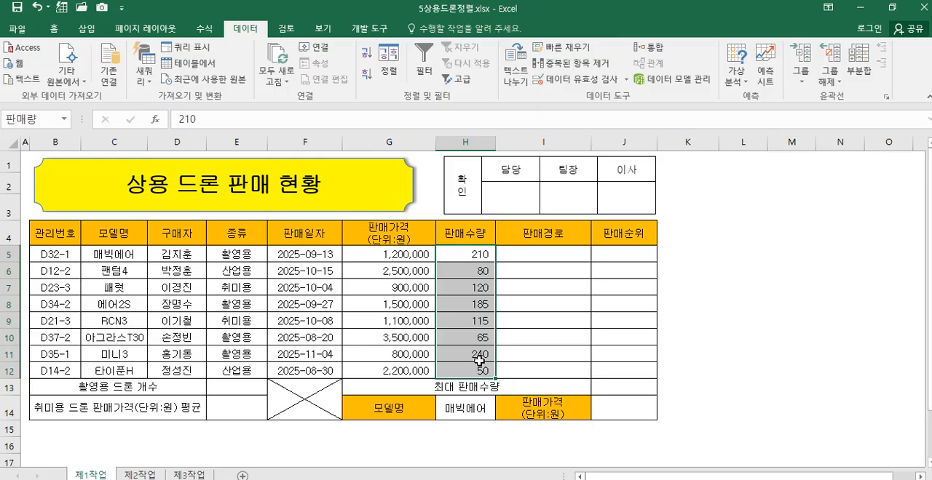
pyautogui.hotkey('ctrl', '1')
pyautogui.click(477, 69)
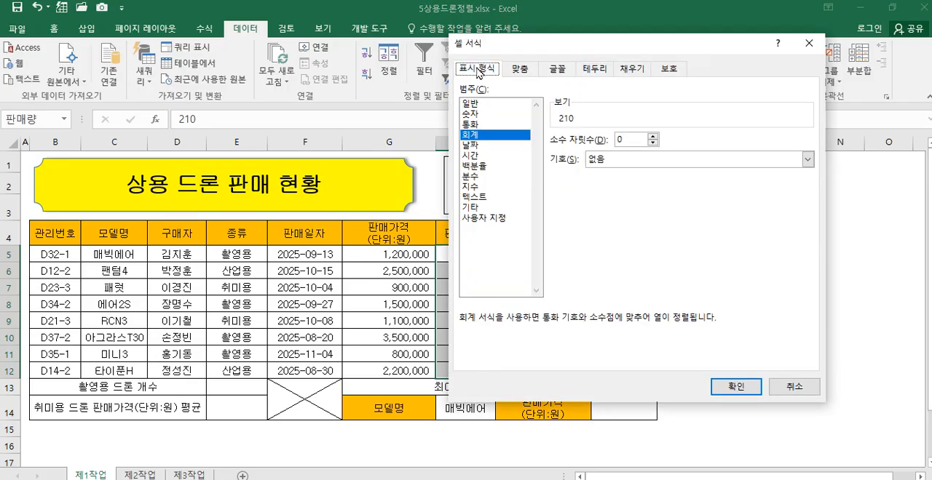
pyautogui.click(491, 218)
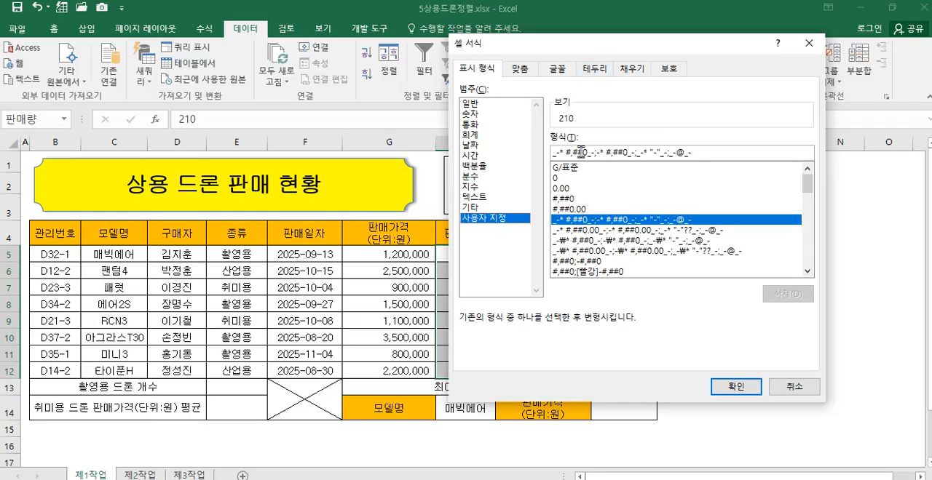
pyautogui.moveTo(586, 51); pyautogui.dragTo(694, 88)
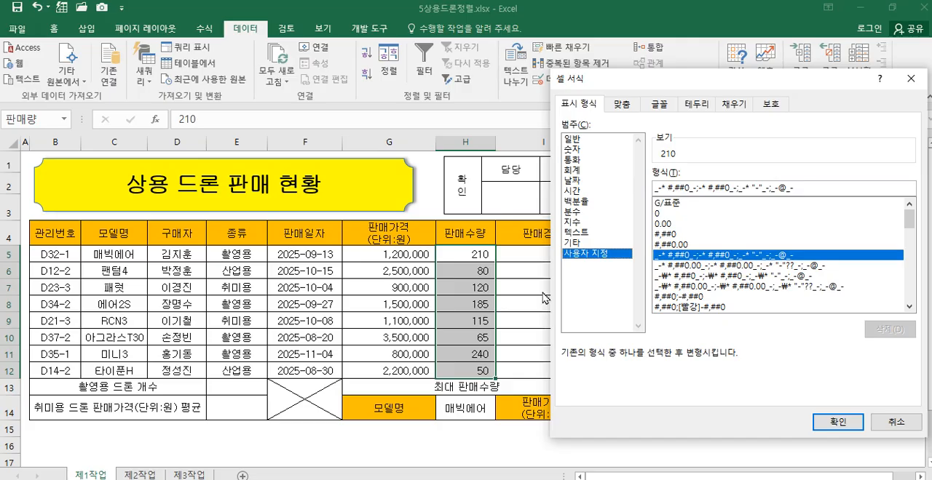
pyautogui.click(666, 234)
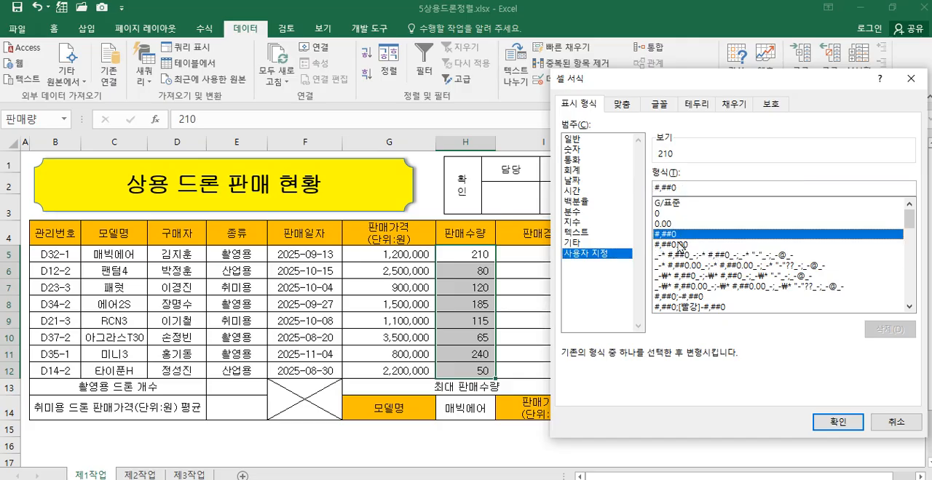
pyautogui.click(707, 188)
pyautogui.write('대')
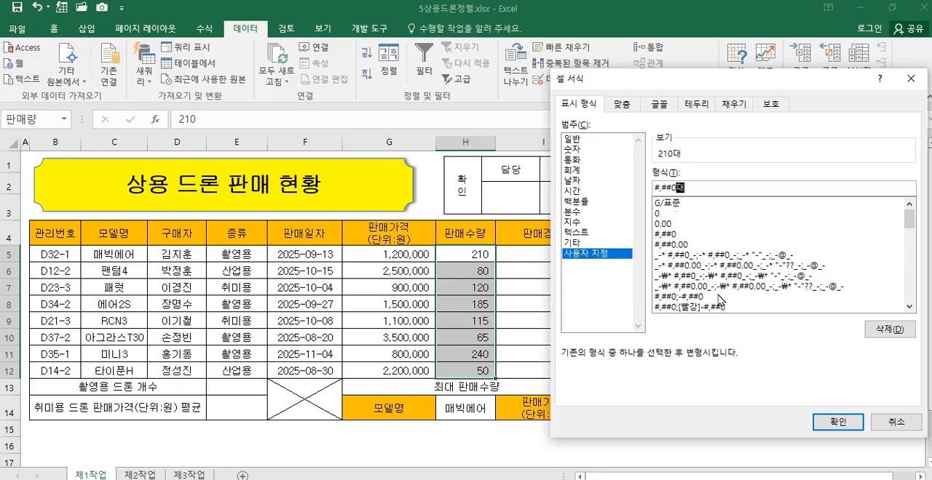
pyautogui.click(830, 423)
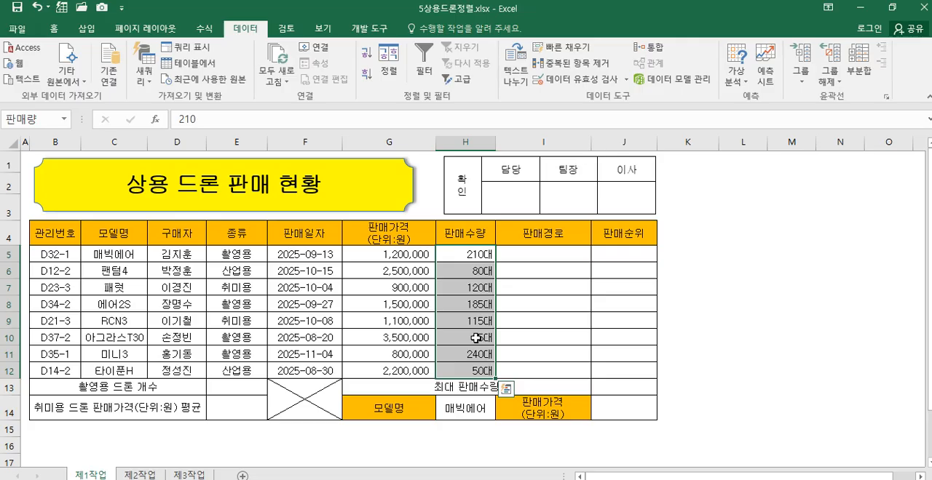
# Step: Check the range name assigned to the sales quantities in H5:H12
pyautogui.moveTo(466, 249); pyautogui.dragTo(463, 369)
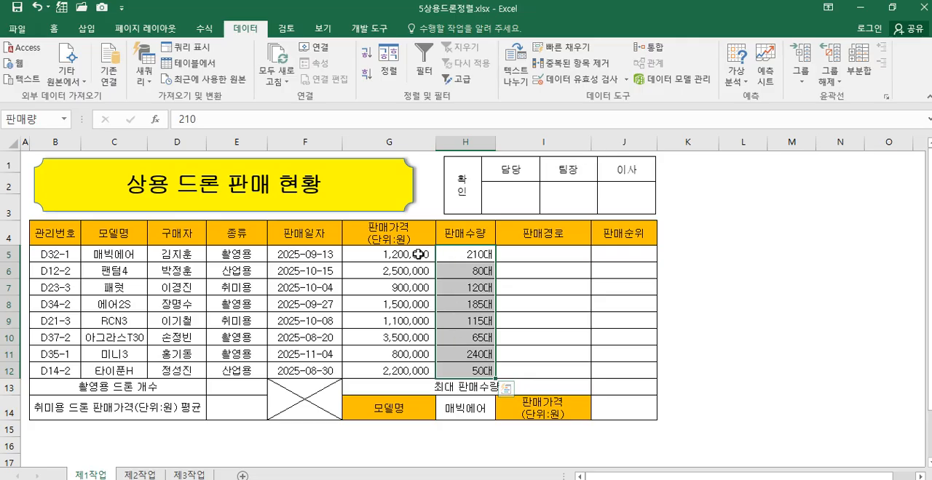
pyautogui.click(22, 119)
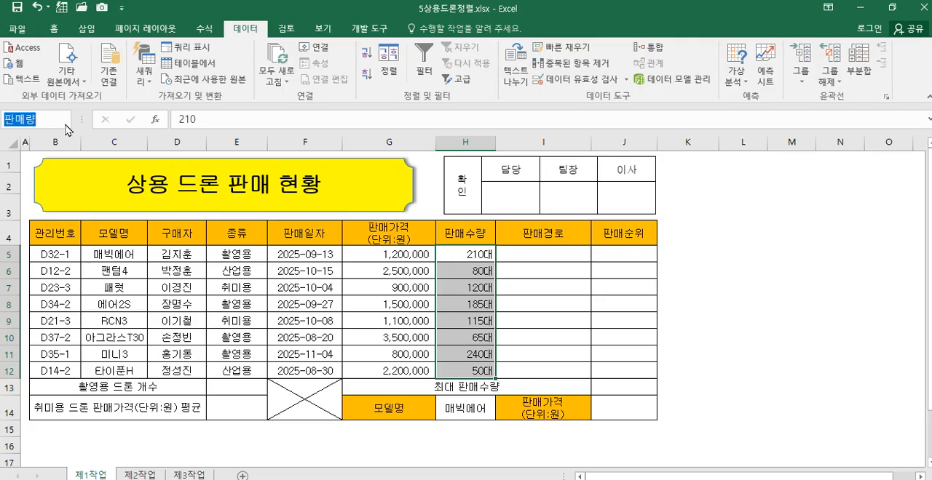
pyautogui.click(38, 139)
pyautogui.click(45, 118)
# Step: Try to define the name 판매량 for the range H5:H12 with workbook scope
pyautogui.rightClick(460, 253)
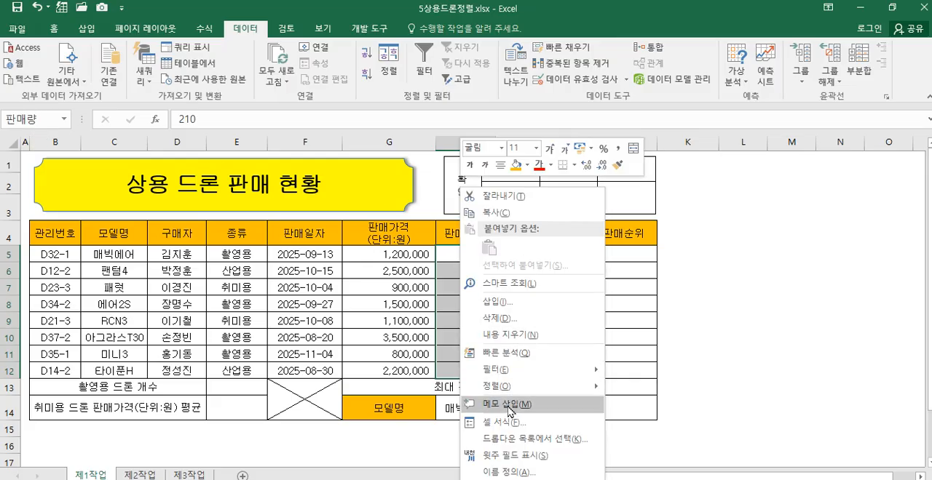
pyautogui.click(507, 472)
pyautogui.moveTo(509, 348); pyautogui.dragTo(589, 181)
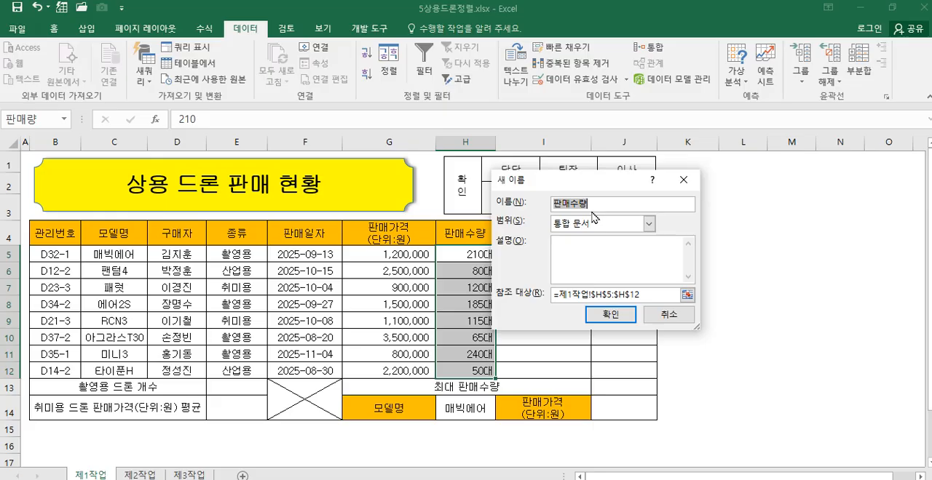
pyautogui.moveTo(601, 202); pyautogui.dragTo(515, 199)
pyautogui.write('파냄')
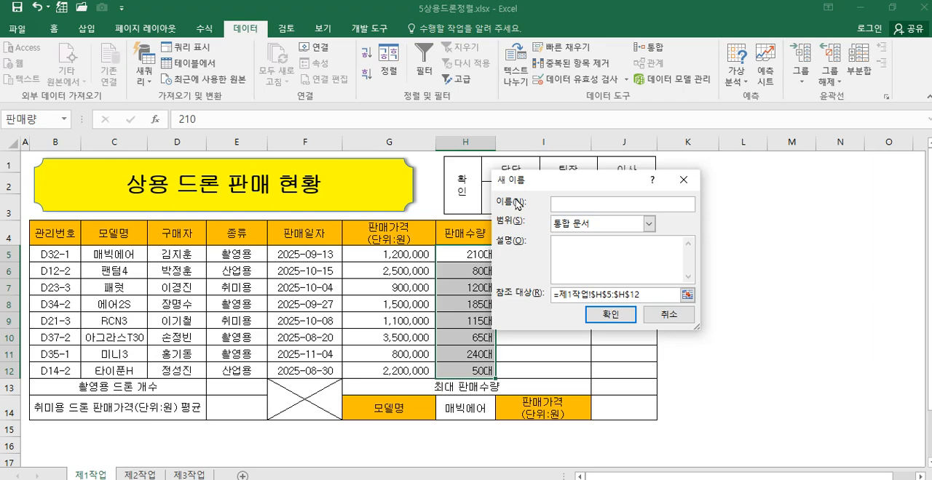
pyautogui.write('량')
pyautogui.press('Return')
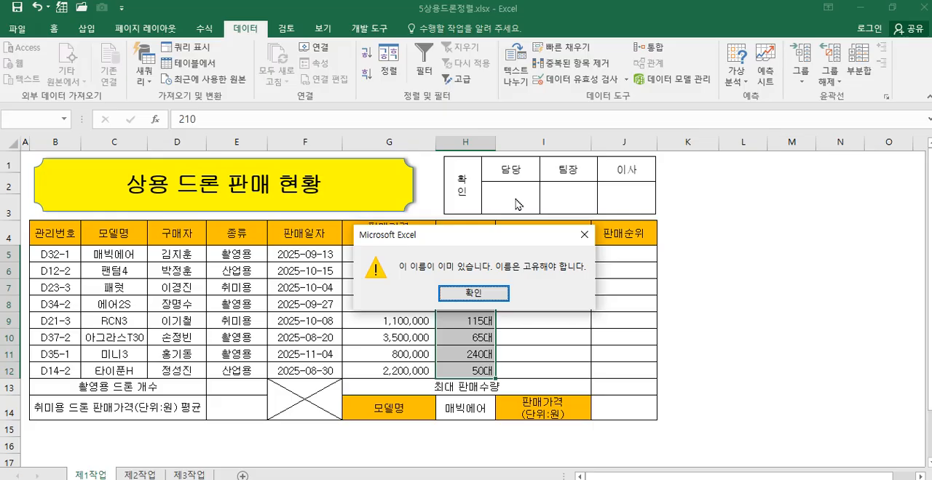
pyautogui.click(494, 297)
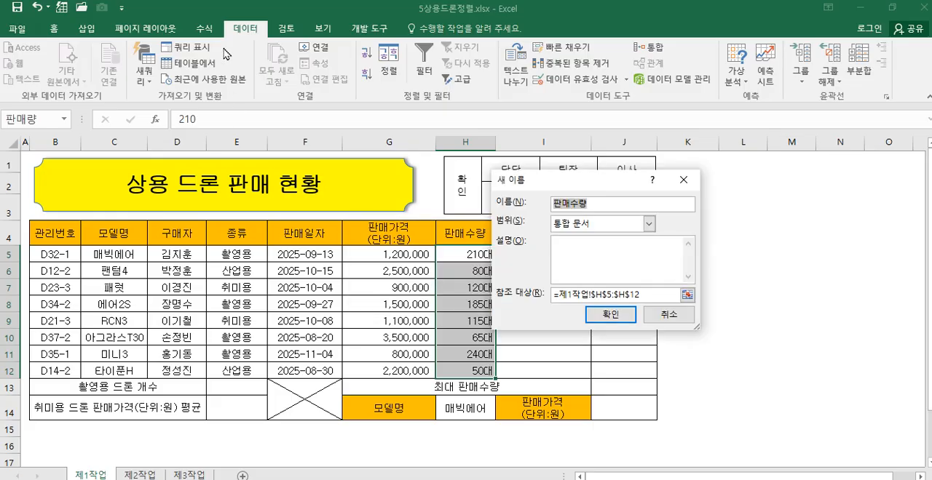
pyautogui.click(669, 315)
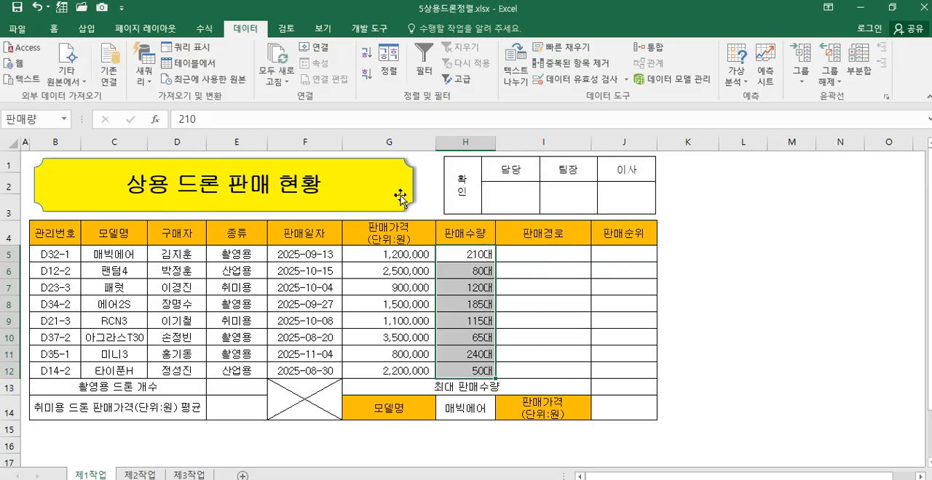
# Step: Review the cell range that the defined name 판매량 refers to in the Name Manager
pyautogui.click(206, 28)
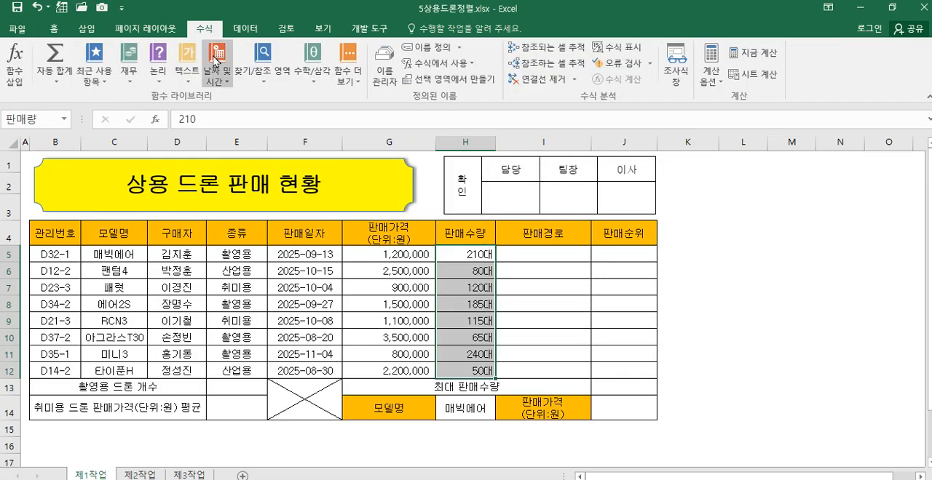
pyautogui.click(384, 80)
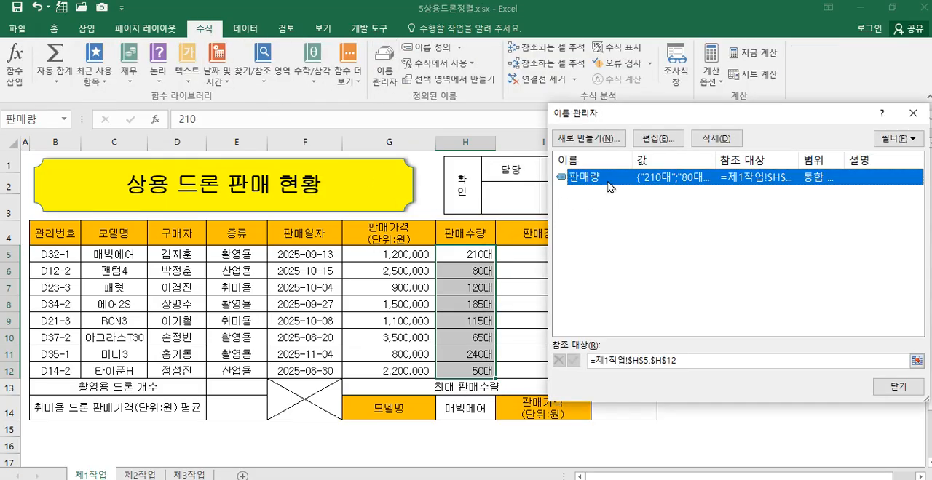
pyautogui.click(655, 141)
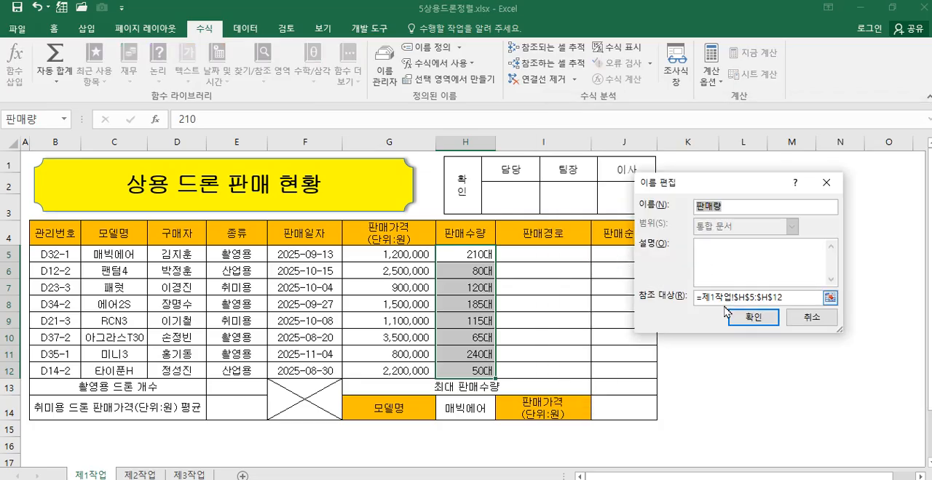
pyautogui.click(799, 297)
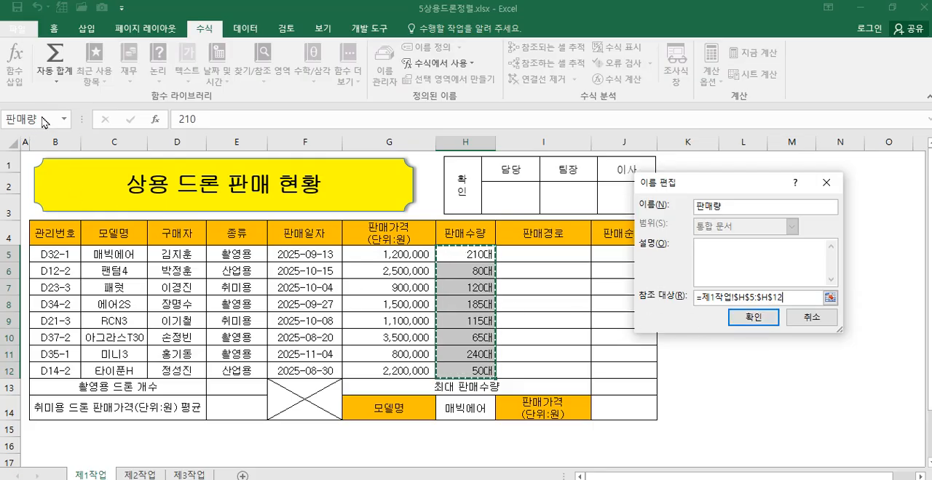
pyautogui.click(735, 318)
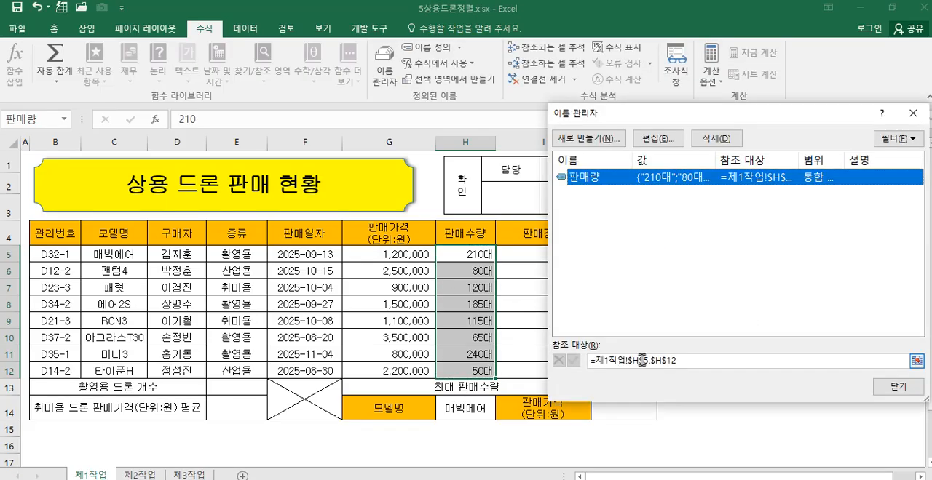
pyautogui.click(898, 386)
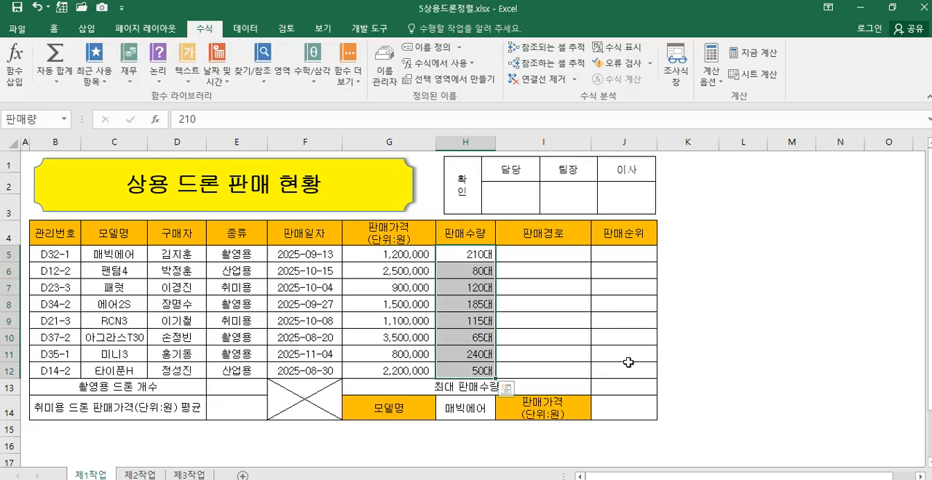
pyautogui.click(536, 257)
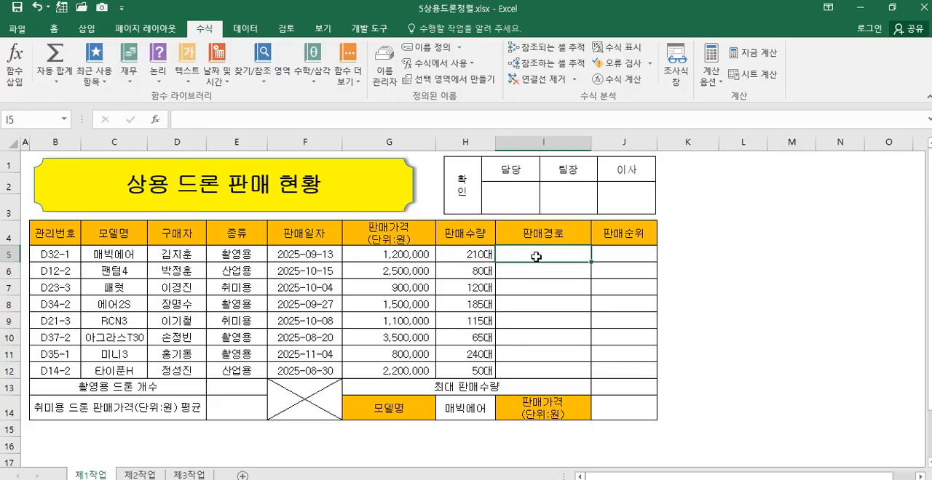
pyautogui.click(638, 254)
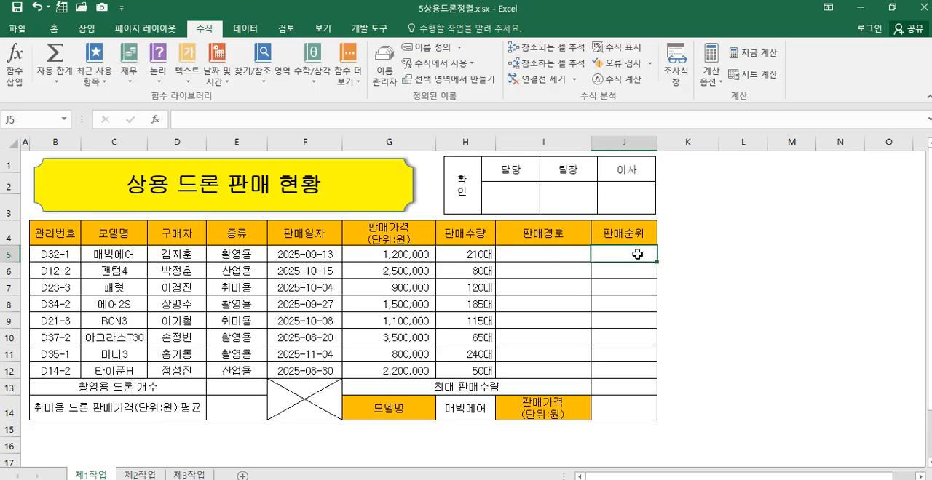
pyautogui.click(237, 414)
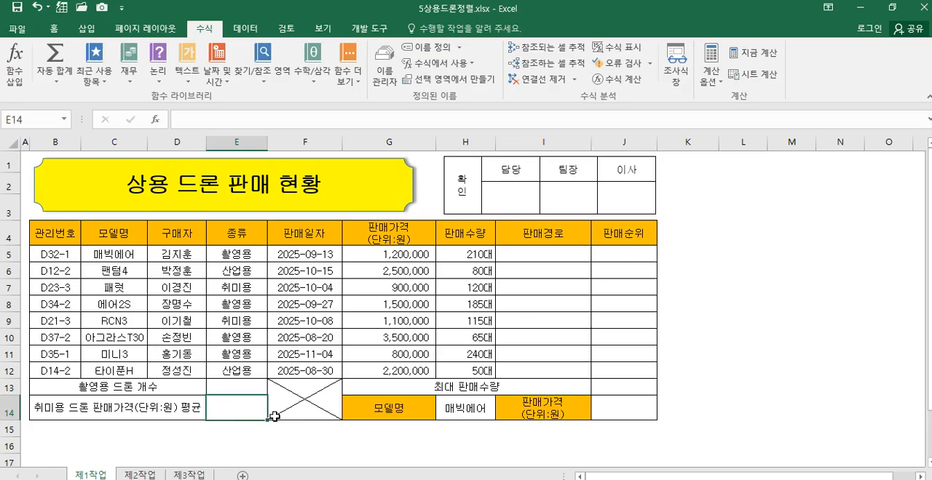
pyautogui.click(623, 389)
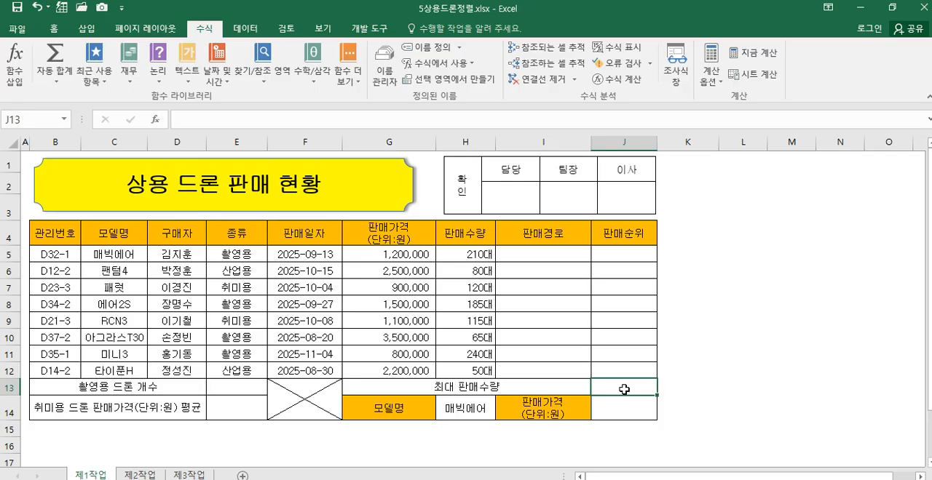
pyautogui.click(626, 412)
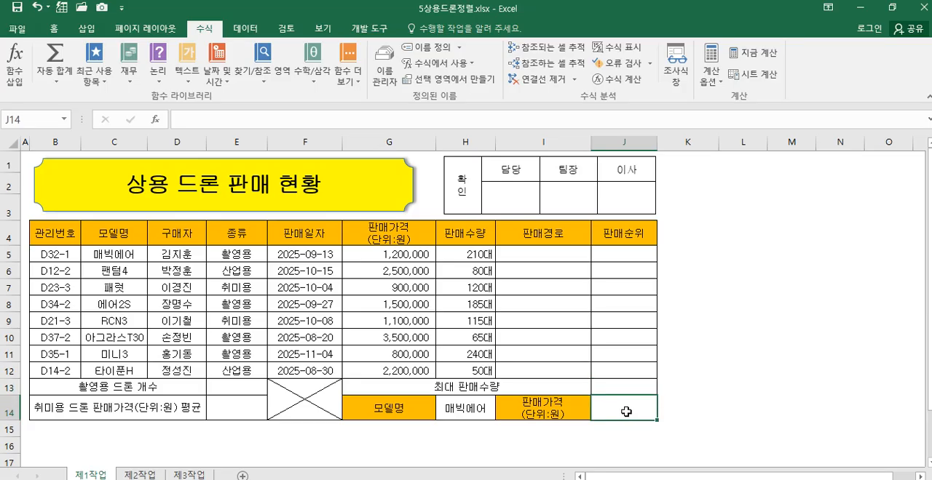
# Step: Start an IF function in cell I5 of the 판매경로 column and open its function arguments
pyautogui.click(545, 252)
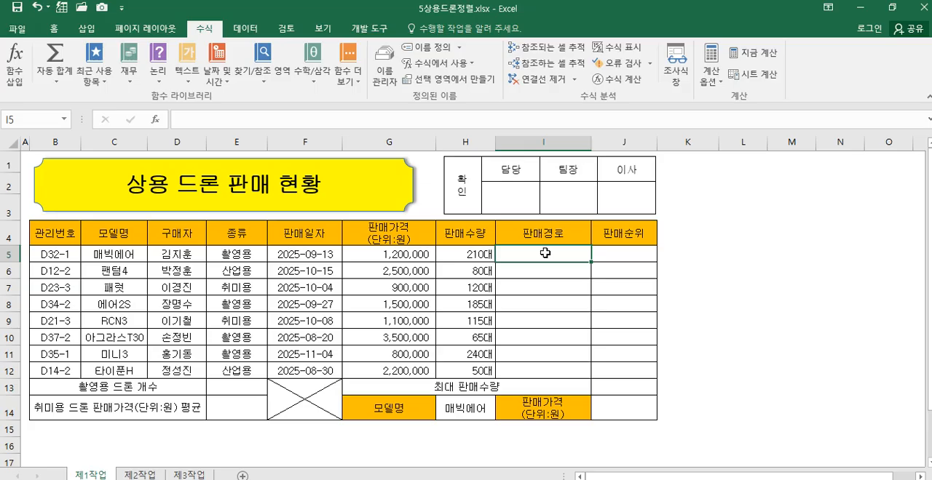
pyautogui.write('=')
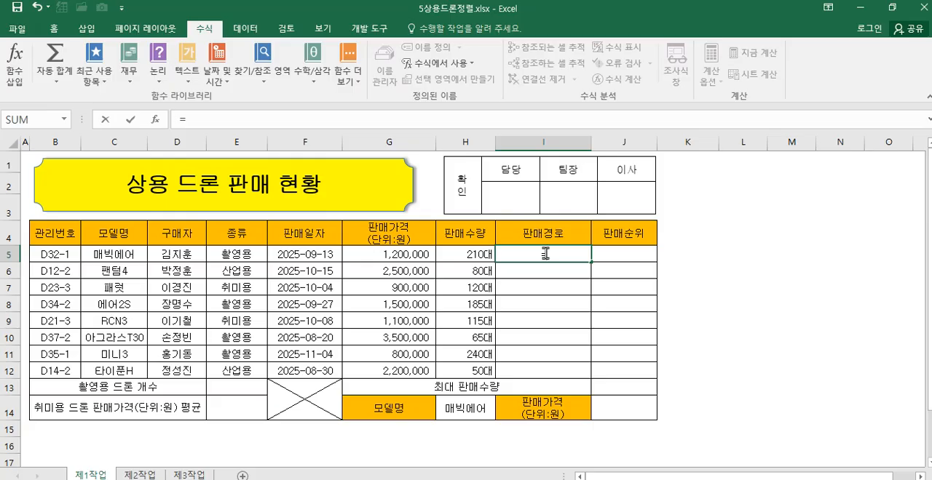
pyautogui.write('ㅑ')
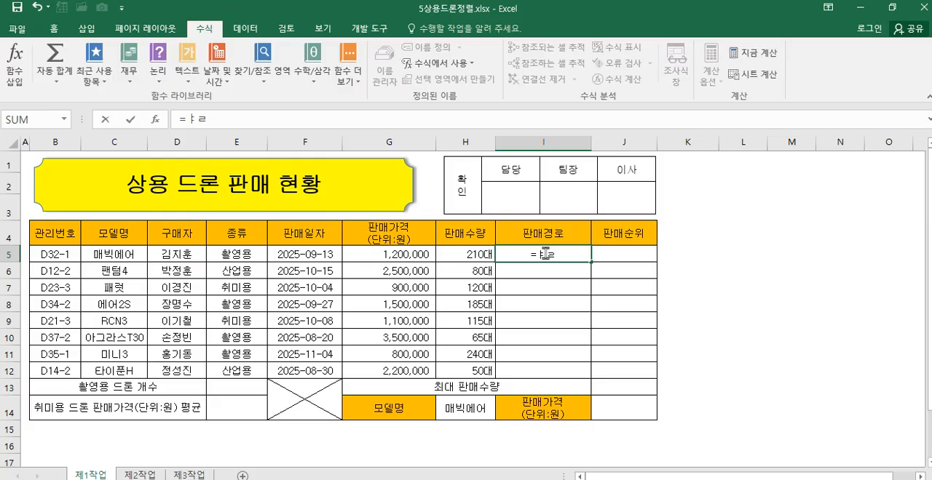
pyautogui.press('BackSpace')
pyautogui.write('if')
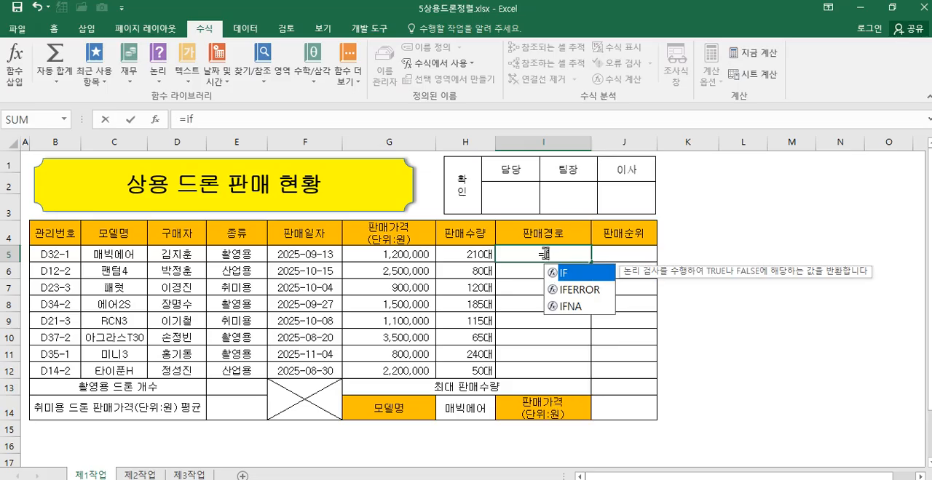
pyautogui.doubleClick(583, 274)
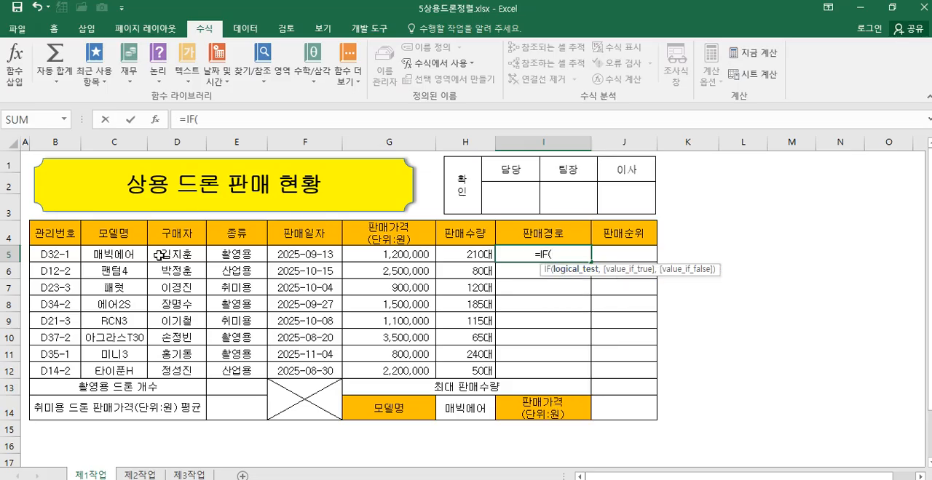
pyautogui.click(155, 120)
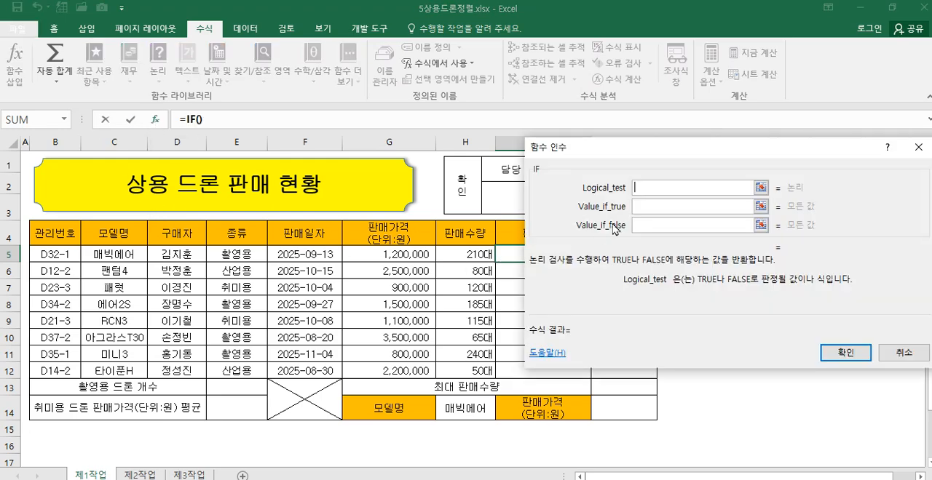
pyautogui.moveTo(630, 164); pyautogui.dragTo(530, 283)
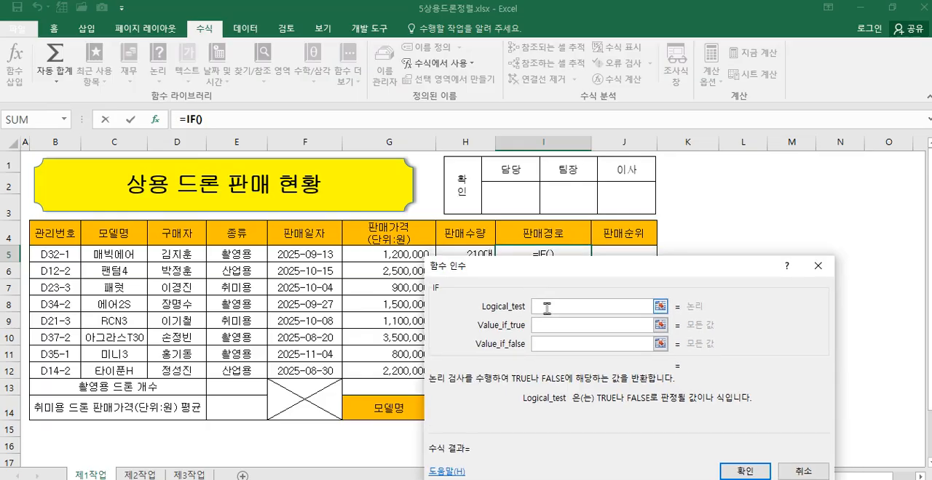
# Step: Nest a RIGHT function in the IF's logical test that extracts 1 character from B5
pyautogui.write('right()')
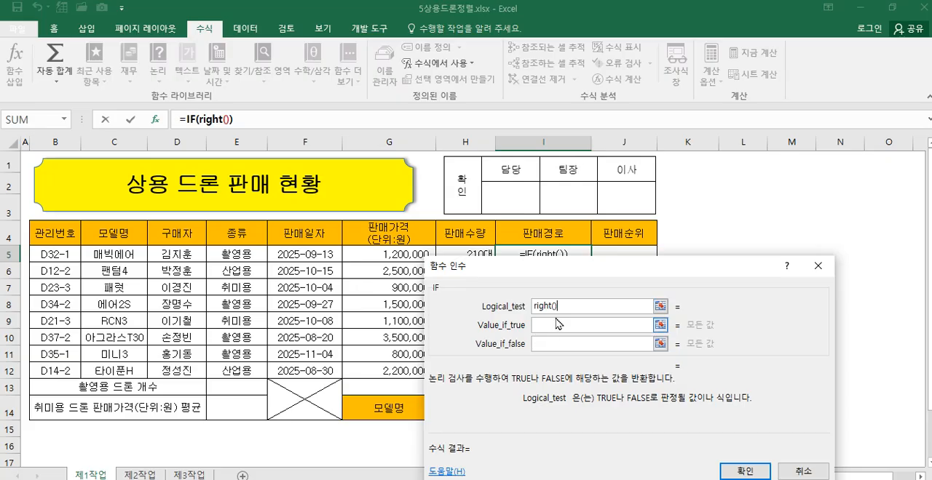
pyautogui.click(211, 120)
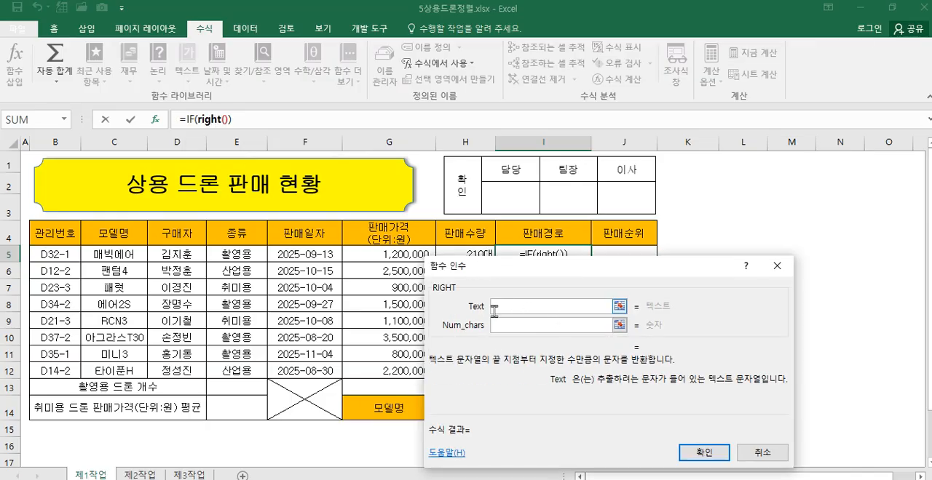
pyautogui.moveTo(528, 271); pyautogui.dragTo(638, 247)
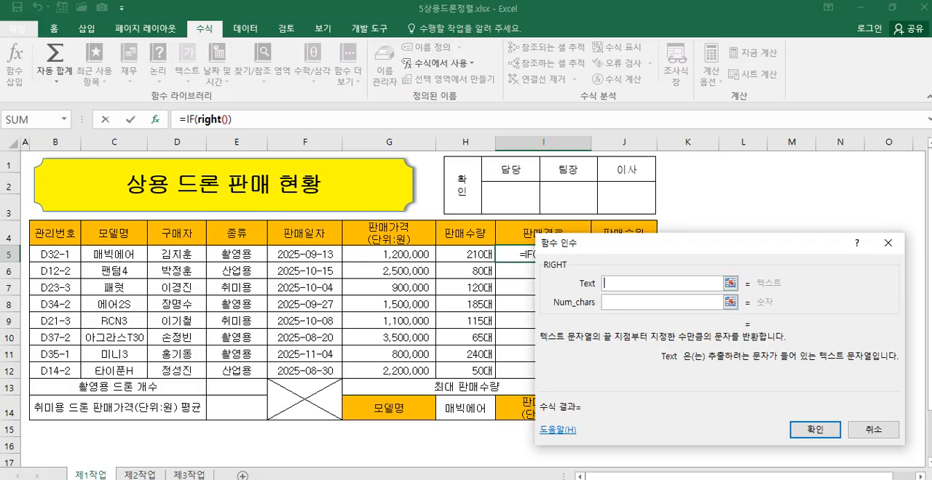
pyautogui.click(66, 255)
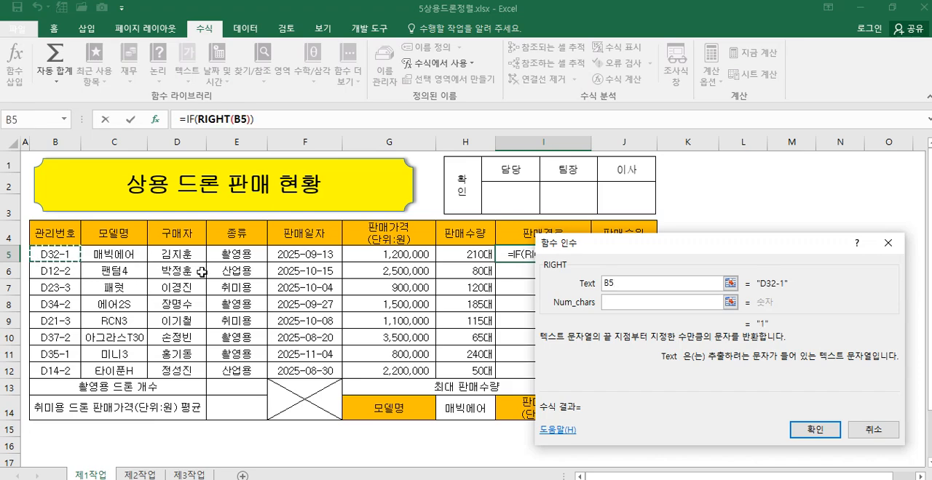
pyautogui.click(624, 301)
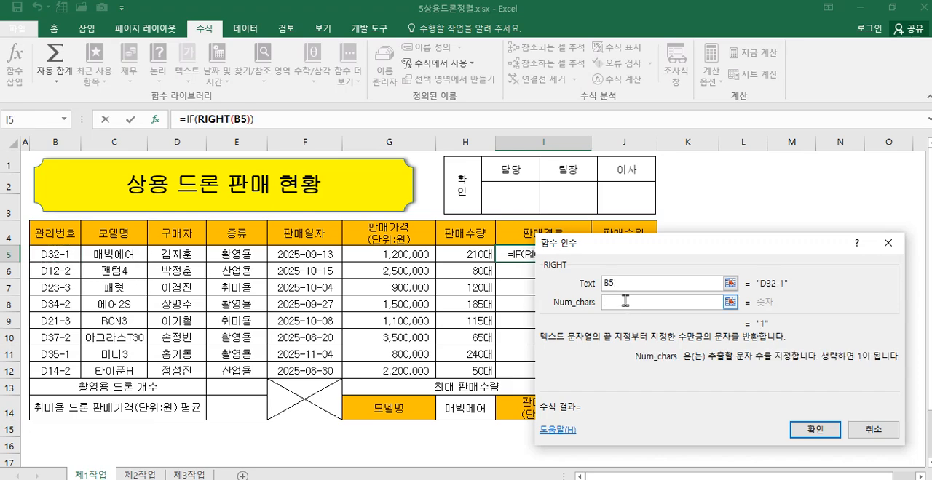
pyautogui.write('1')
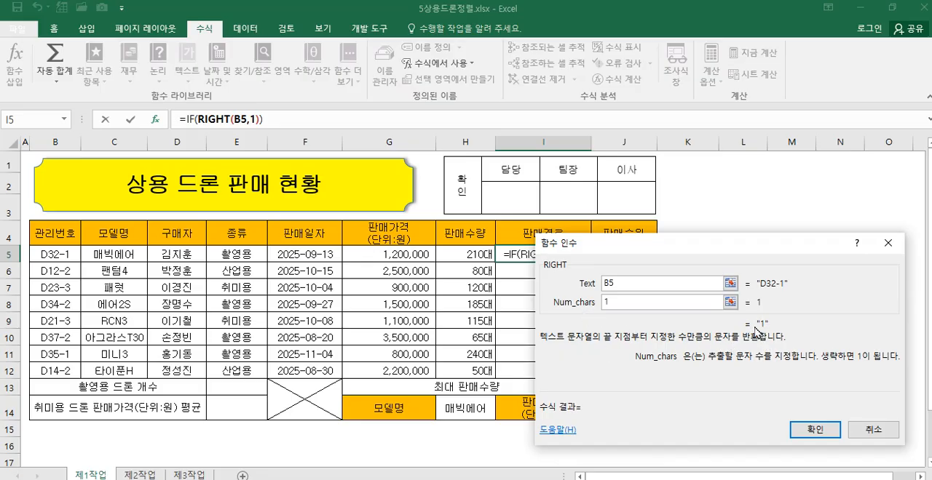
# Step: Complete the IF's logical test as RIGHT(B5,1)="1" and return "온라인" when it is true
pyautogui.click(190, 119)
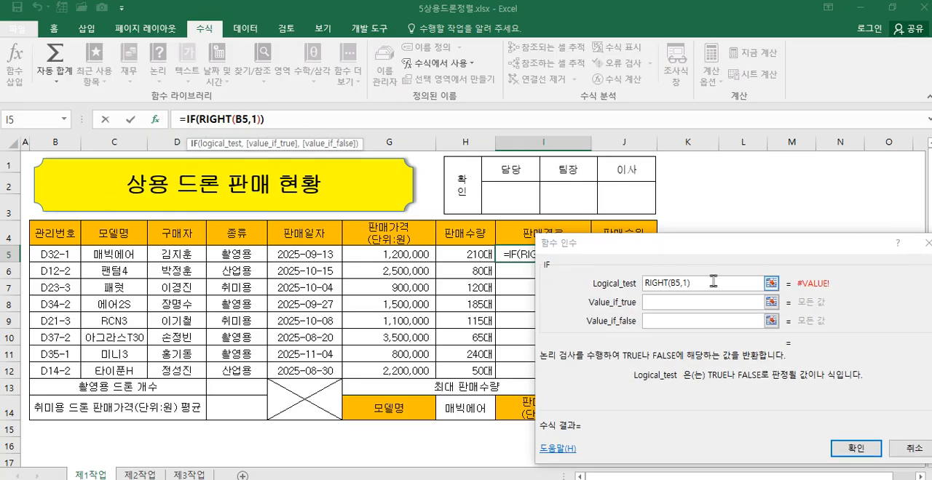
pyautogui.click(712, 284)
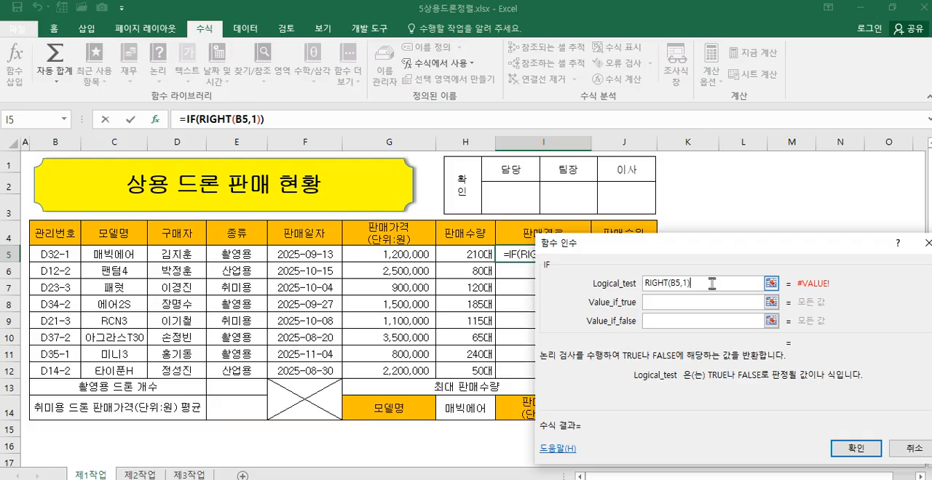
pyautogui.write('=')
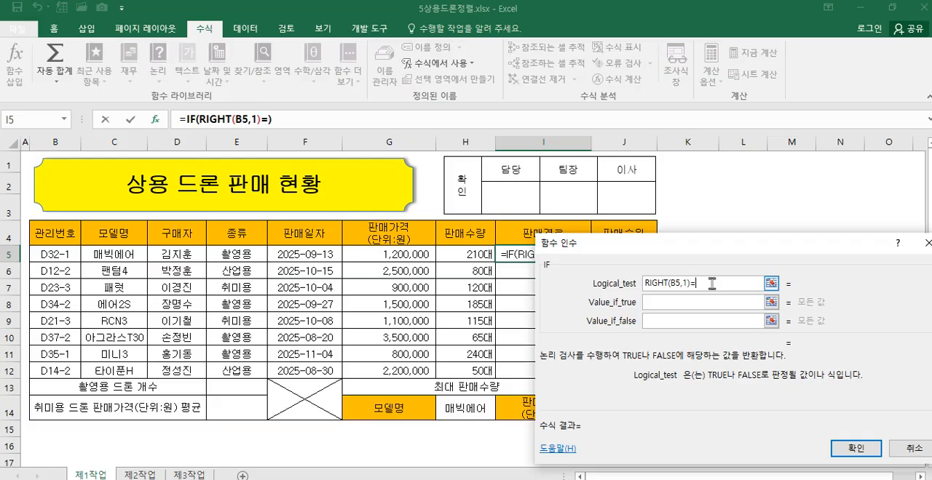
pyautogui.write('"1"')
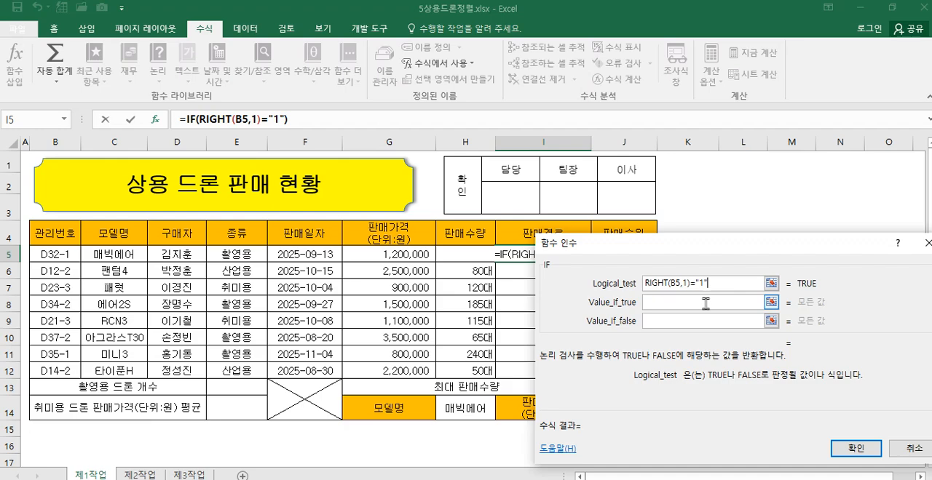
pyautogui.click(691, 303)
pyautogui.write('"')
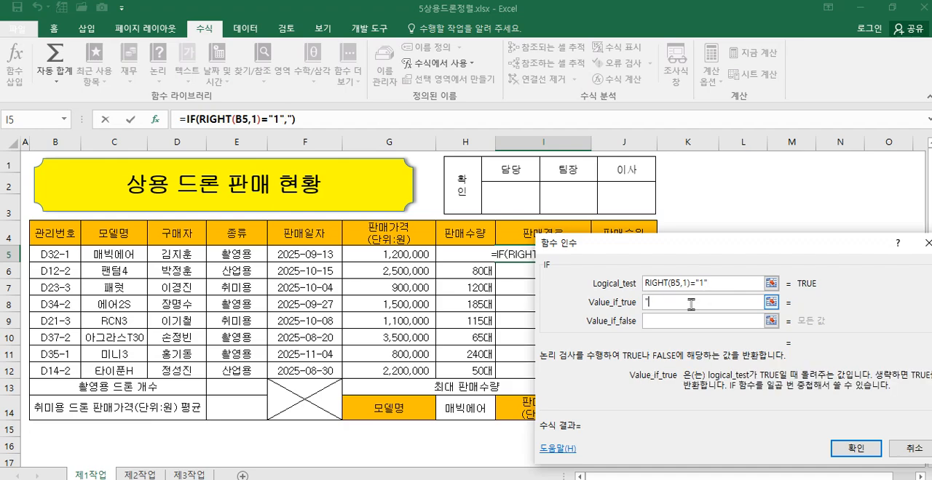
pyautogui.write('온라인"')
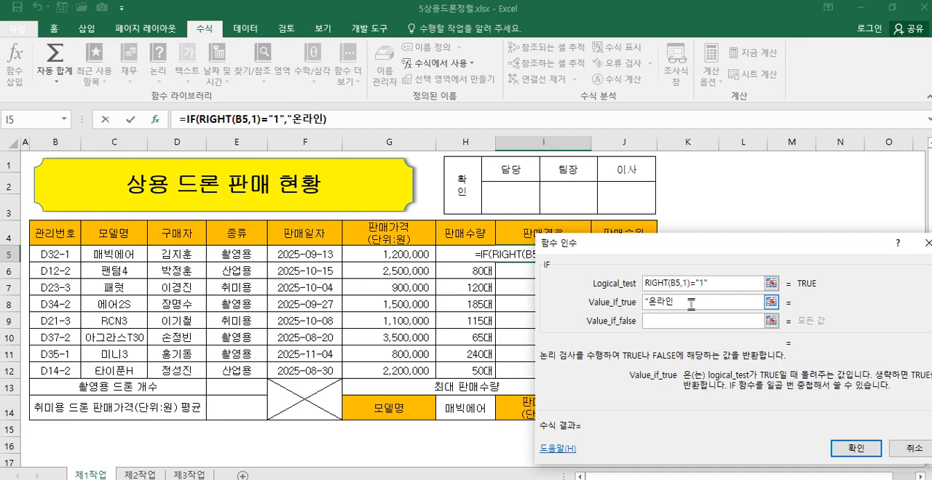
# Step: Reuse the expression IF(RIGHT(B5,1)="1" as a nested IF in the outer IF's false value
pyautogui.click(687, 322)
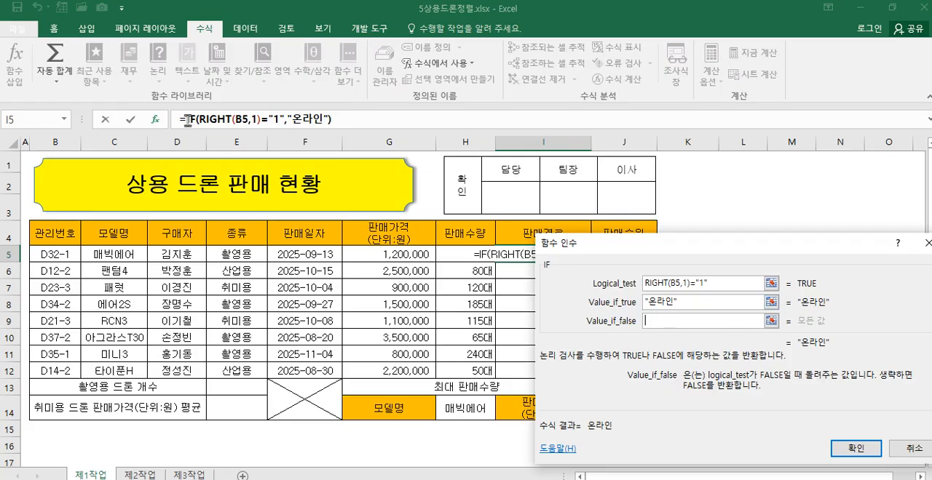
pyautogui.moveTo(188, 119); pyautogui.dragTo(283, 127)
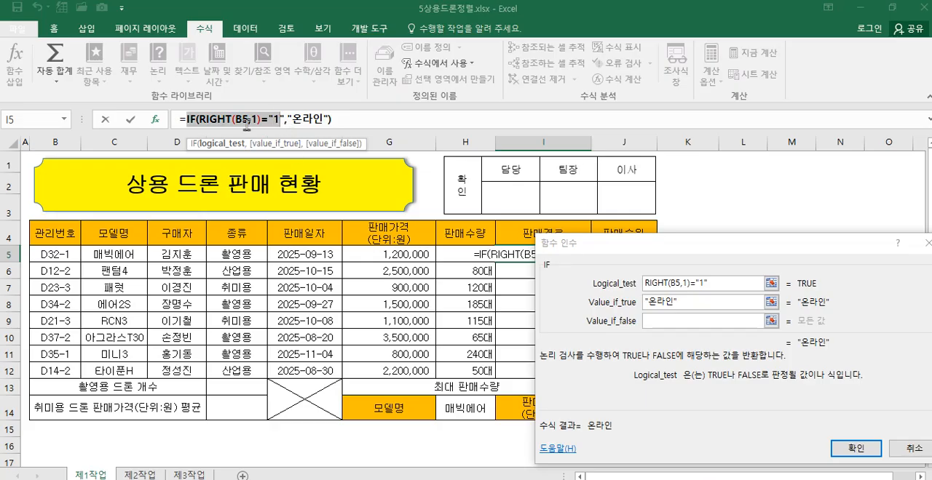
pyautogui.moveTo(188, 119); pyautogui.dragTo(283, 126)
pyautogui.hotkey('ctrl', 'c')
pyautogui.click(660, 320)
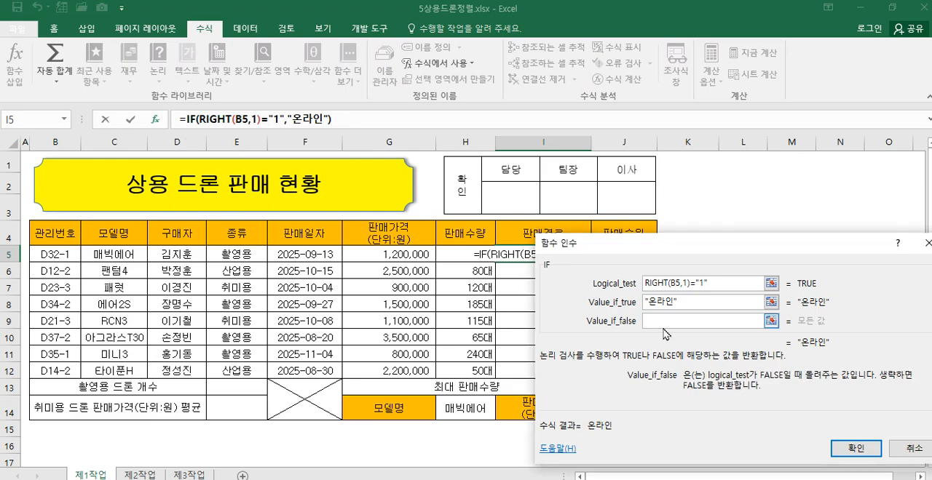
pyautogui.write('IF(')
pyautogui.hotkey('ctrl', 'v')
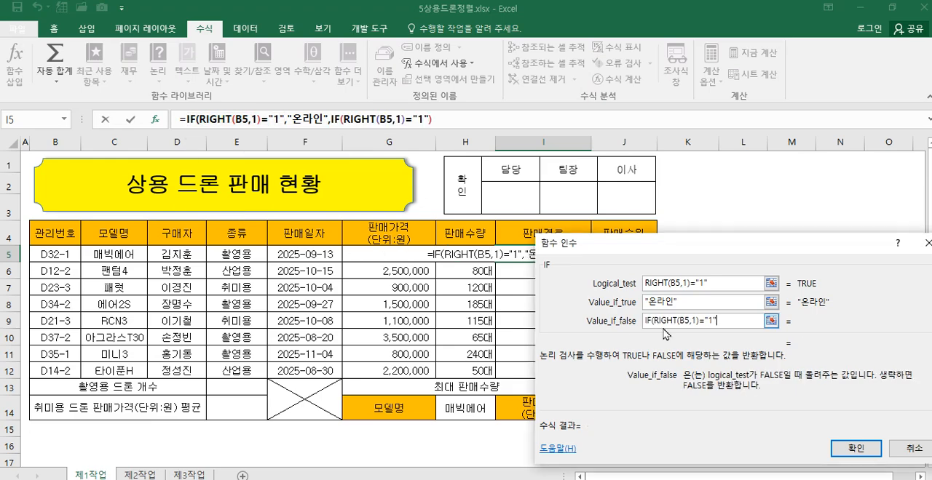
# Step: Change the nested IF's condition to RIGHT(B5,1)="2" and return "오프라인" when it is true
pyautogui.click(335, 118)
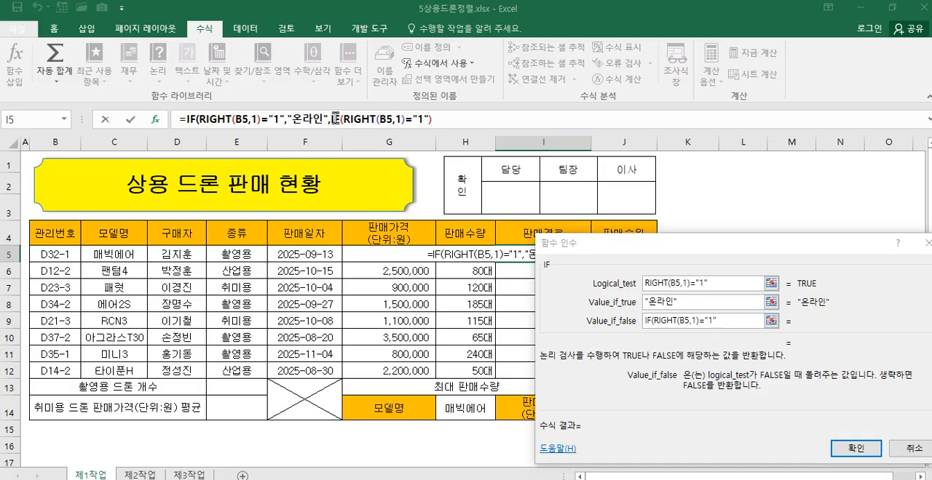
pyautogui.click(704, 283)
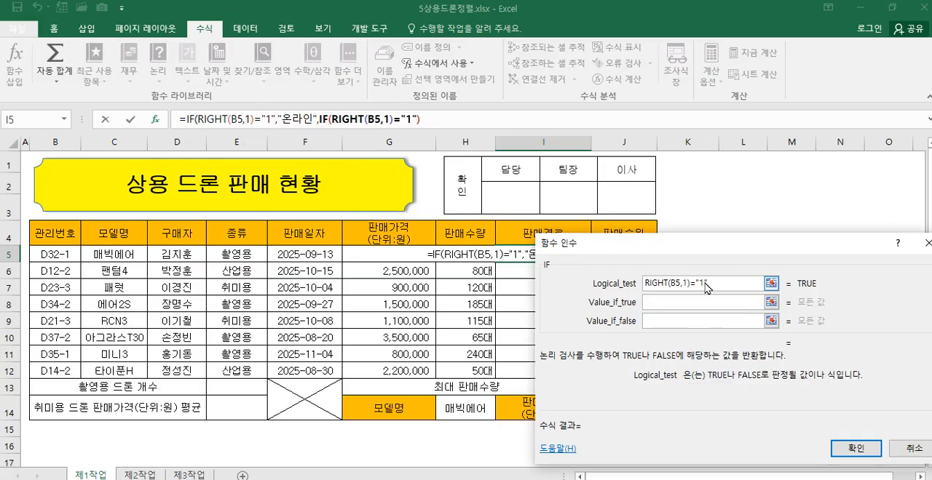
pyautogui.doubleClick(703, 283)
pyautogui.write('2')
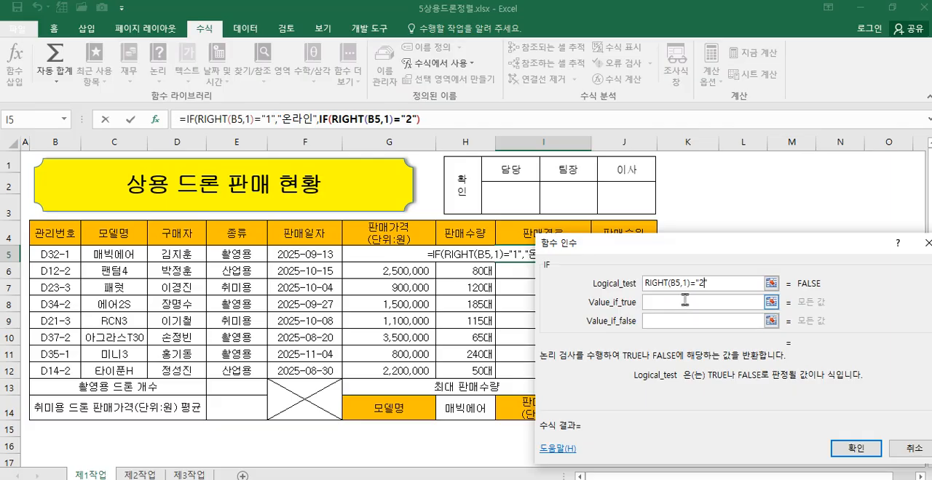
pyautogui.click(679, 303)
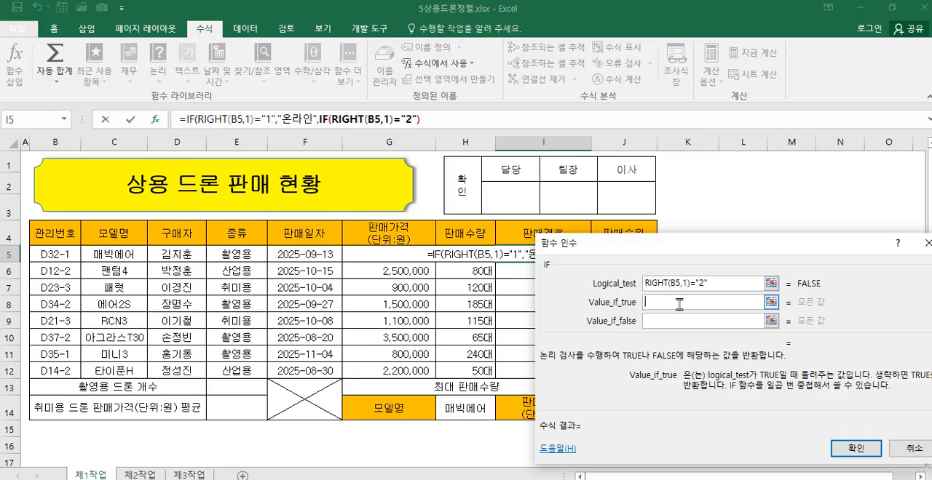
pyautogui.write('"')
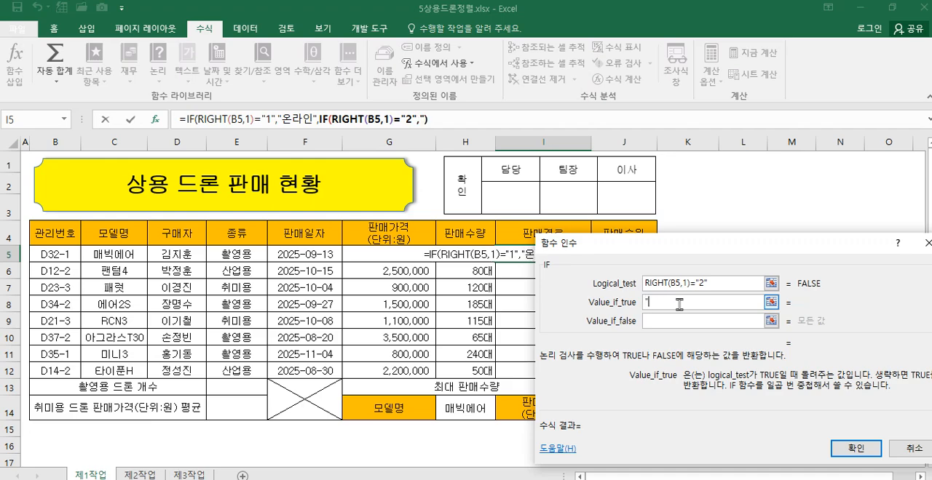
pyautogui.write('오프라이ㄴ"')
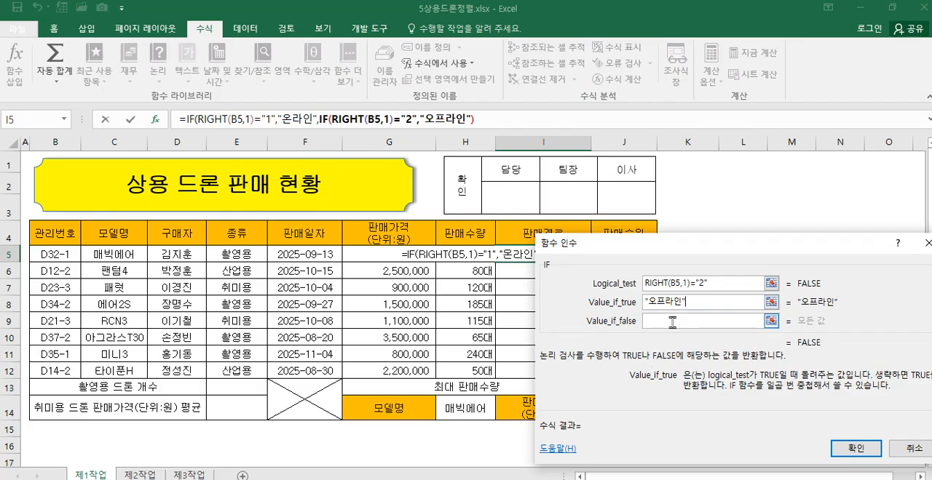
# Step: Set the nested IF's false value to "도매" and enter the formula in I5, accepting the proposed closing-parenthesis correction
pyautogui.click(672, 322)
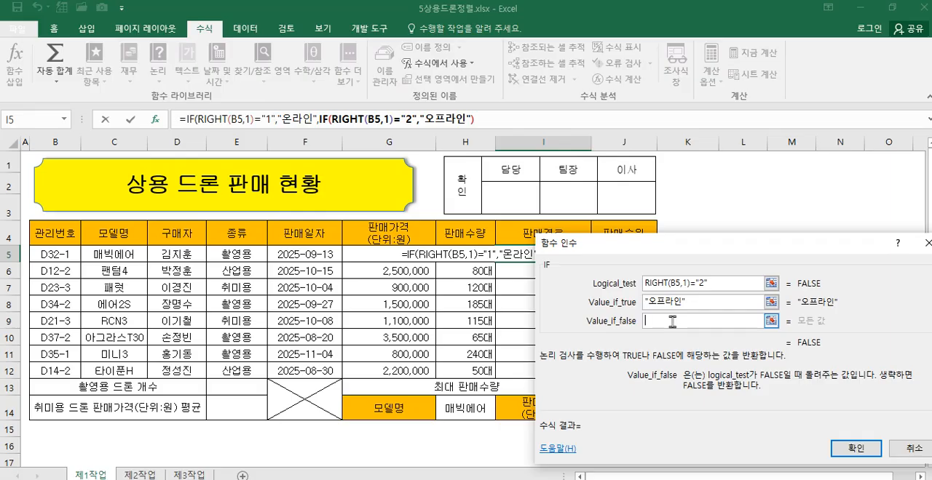
pyautogui.write('"도매')
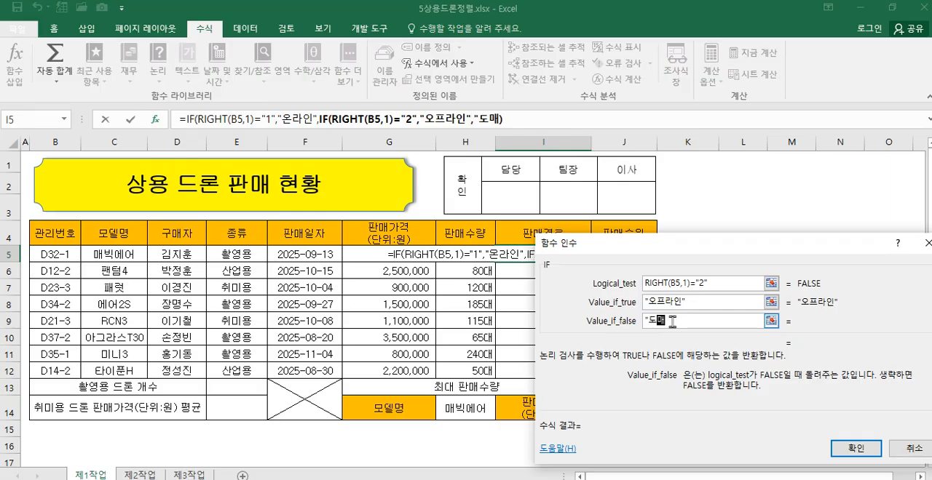
pyautogui.write('"')
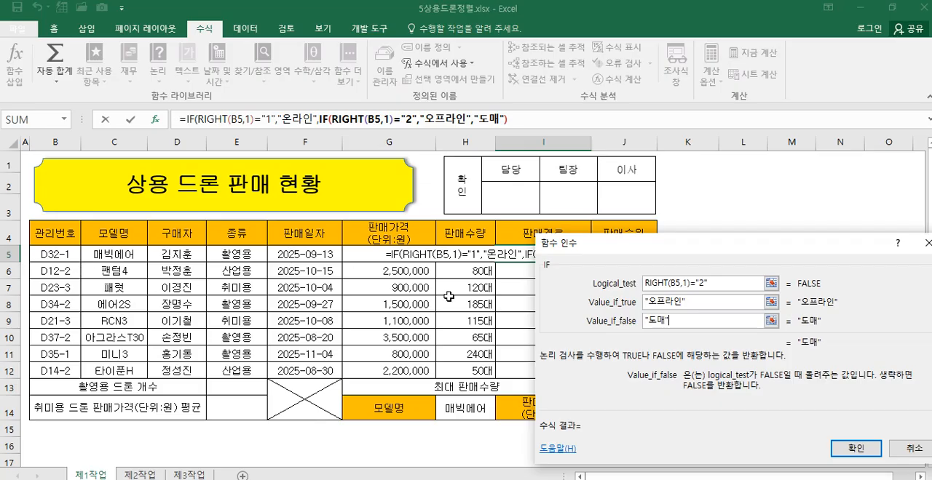
pyautogui.click(852, 450)
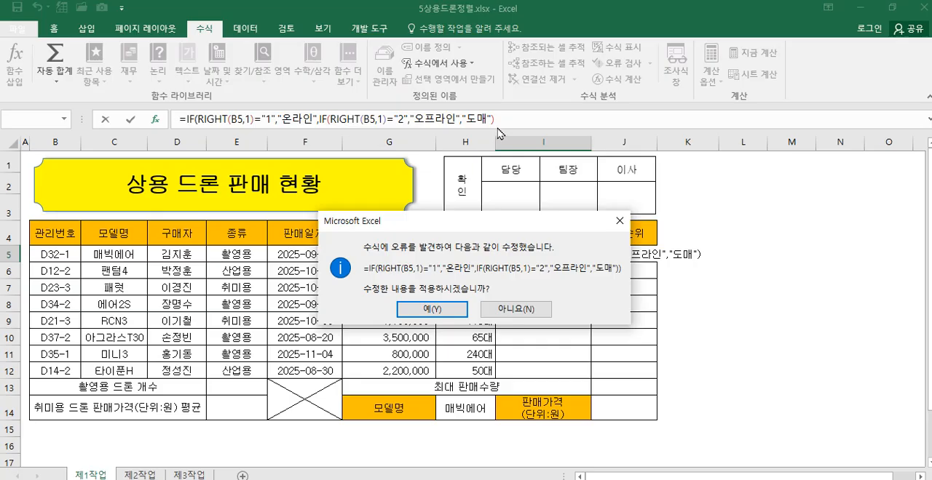
pyautogui.click(452, 313)
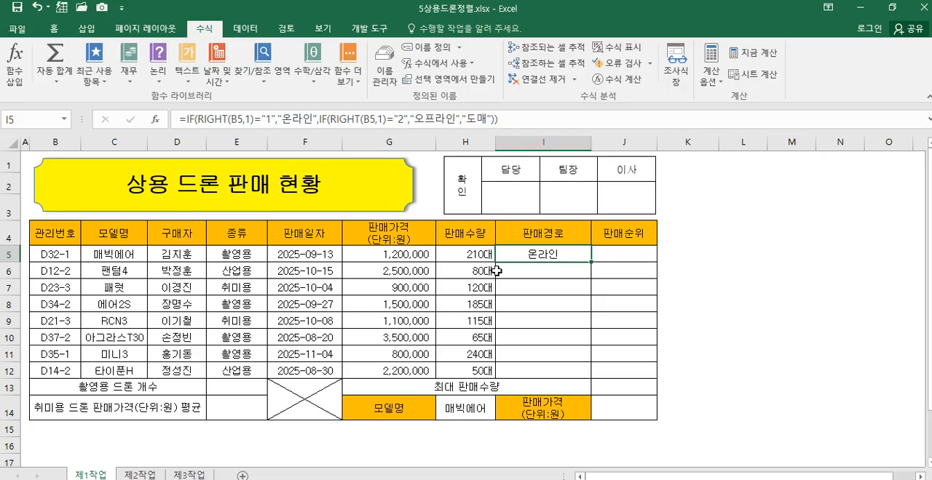
# Step: Fill the 판매경로 formula from I5 down through I12
pyautogui.moveTo(546, 253); pyautogui.dragTo(557, 377)
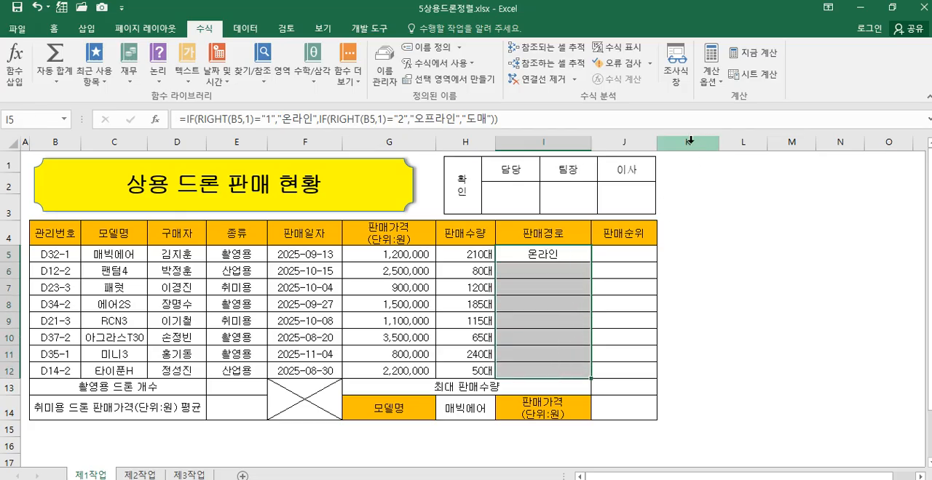
pyautogui.click(565, 260)
pyautogui.moveTo(591, 262)
pyautogui.mouseDown()
pyautogui.moveTo(588, 372)
pyautogui.moveTo(575, 251)
pyautogui.moveTo(564, 354)
pyautogui.mouseUp()
pyautogui.click(54, 29)
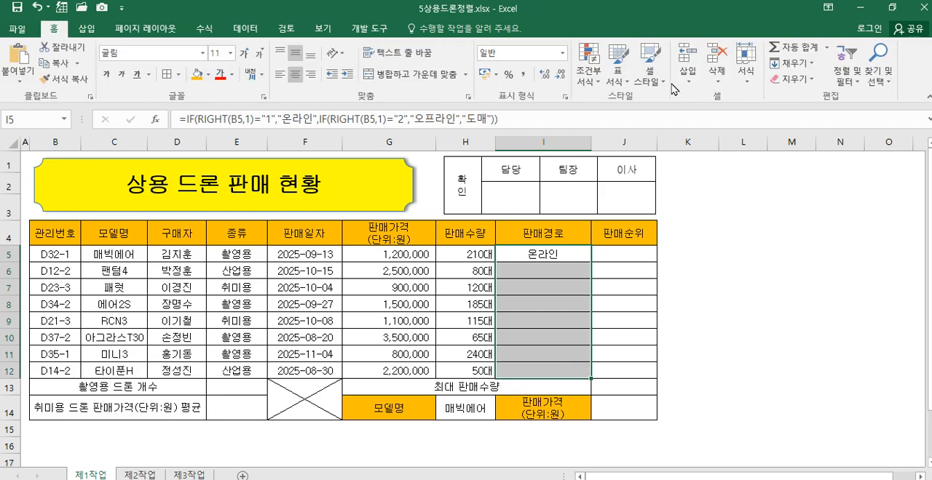
pyautogui.click(802, 65)
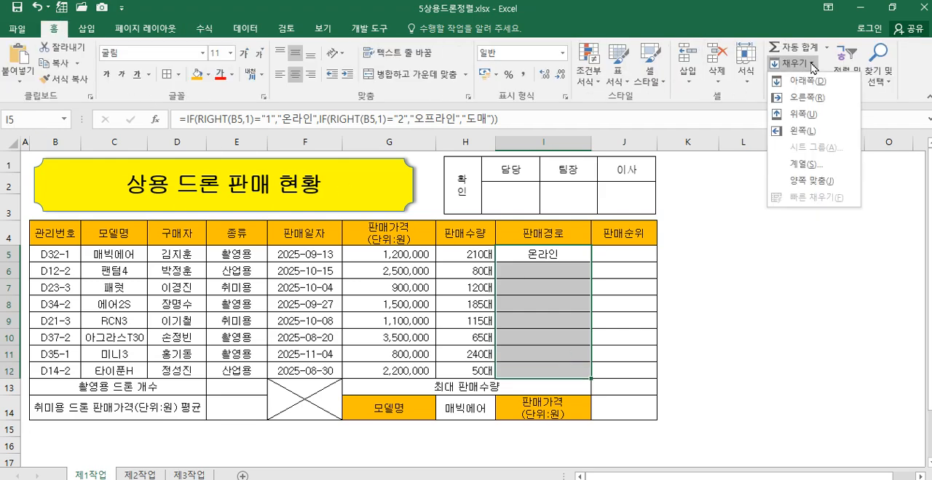
pyautogui.click(804, 81)
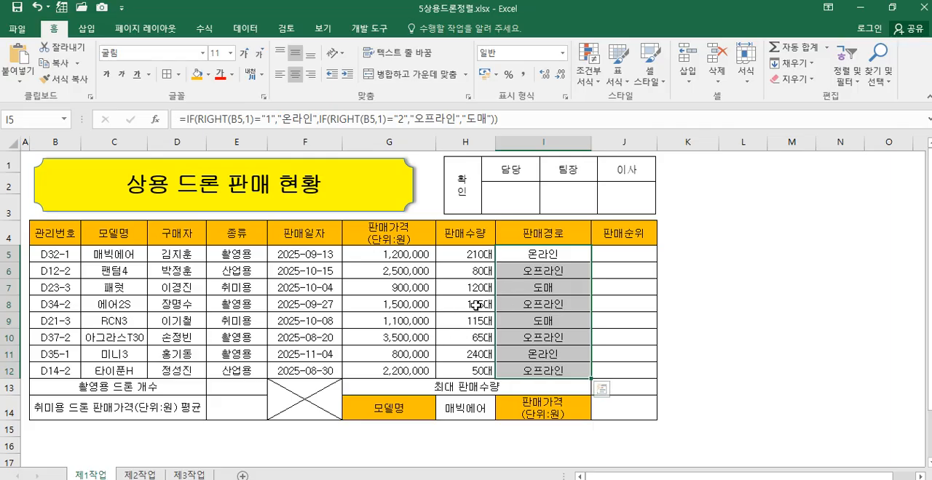
pyautogui.click(545, 257)
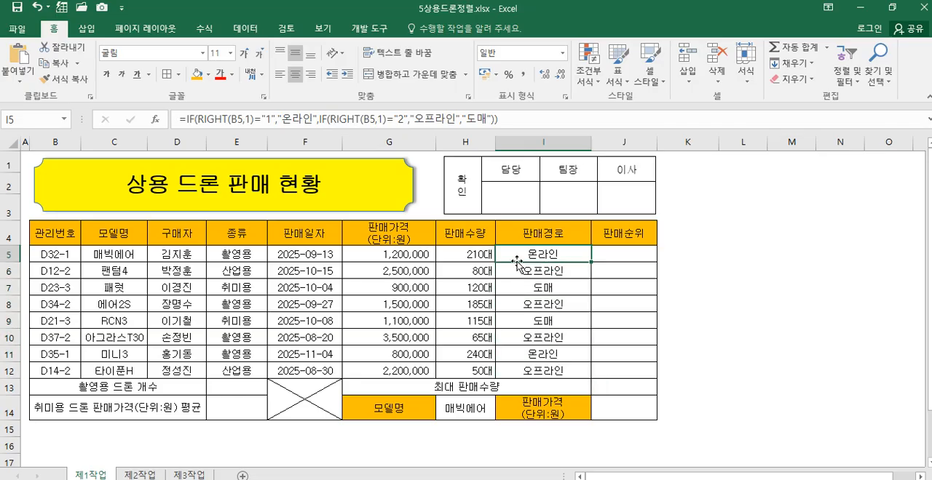
pyautogui.click(620, 253)
pyautogui.moveTo(546, 255); pyautogui.dragTo(545, 369)
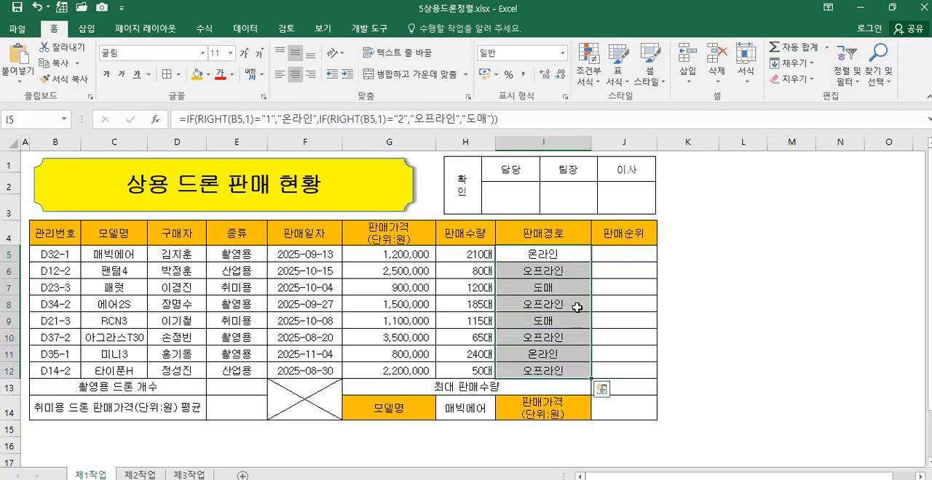
# Step: Start a RANK.EQ formula in J5 of the 판매순위 column and open its function arguments
pyautogui.click(604, 254)
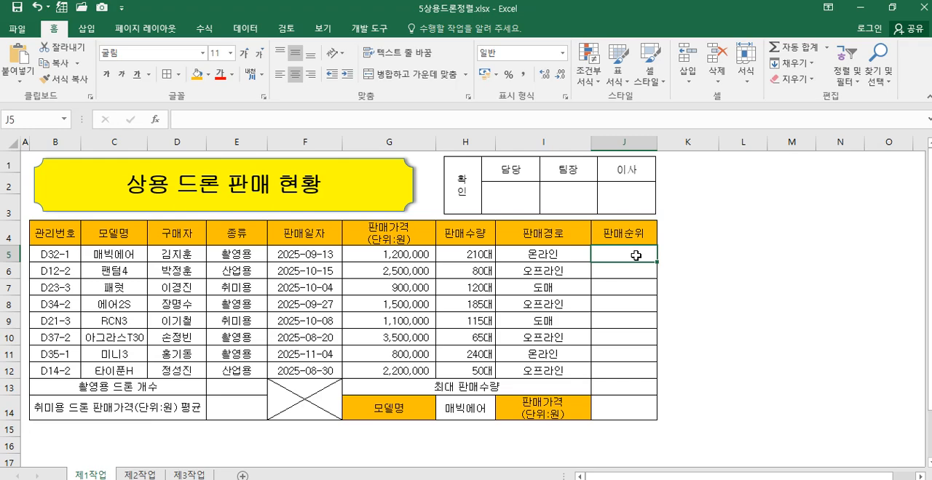
pyautogui.write('=r')
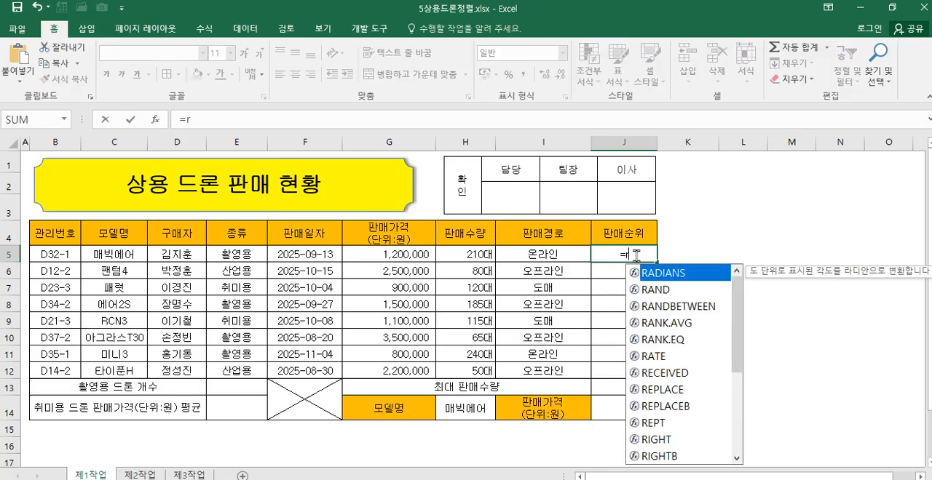
pyautogui.write('ank.eq')
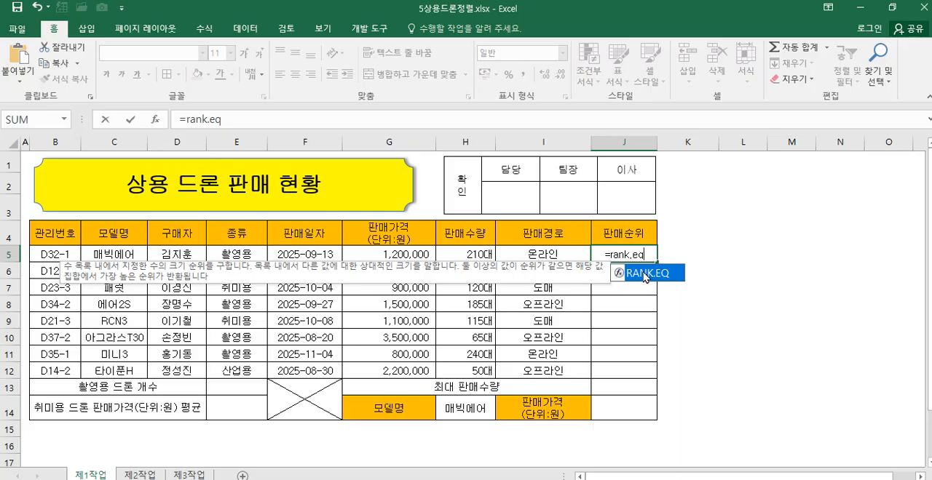
pyautogui.doubleClick(645, 273)
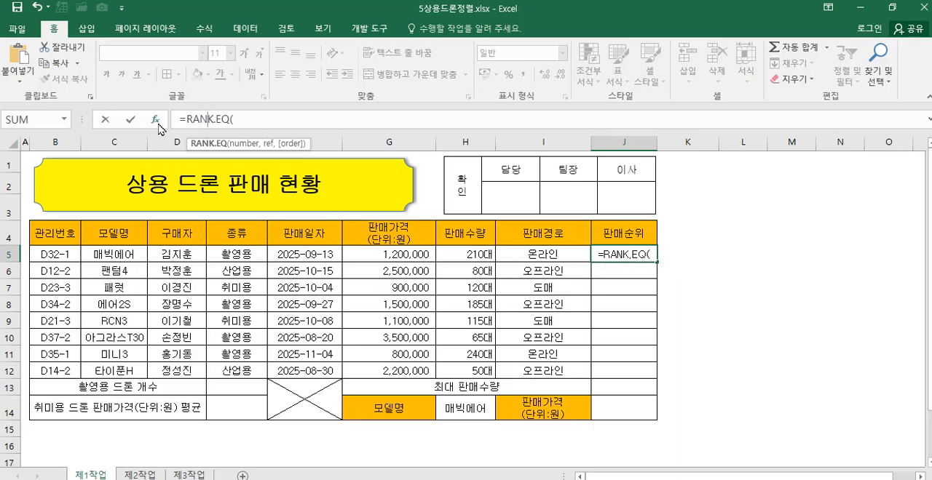
pyautogui.click(155, 120)
pyautogui.moveTo(662, 244); pyautogui.dragTo(651, 252)
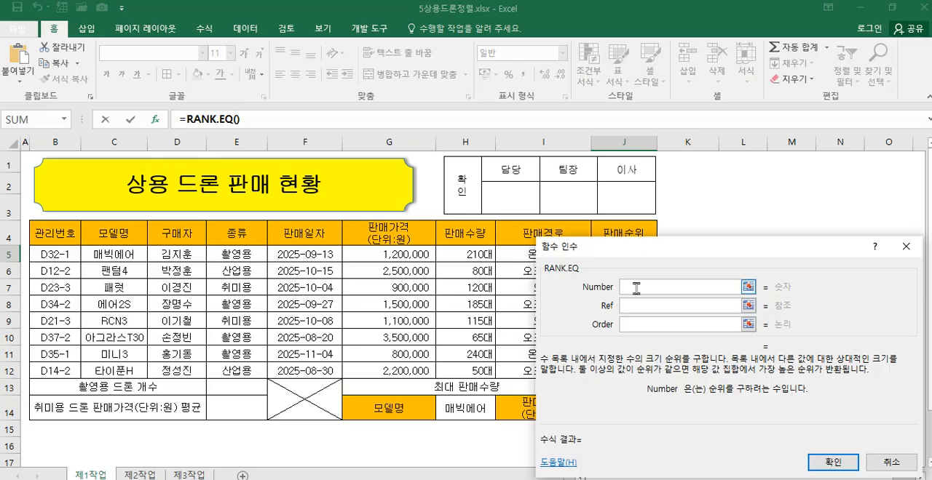
pyautogui.moveTo(599, 267); pyautogui.dragTo(624, 208)
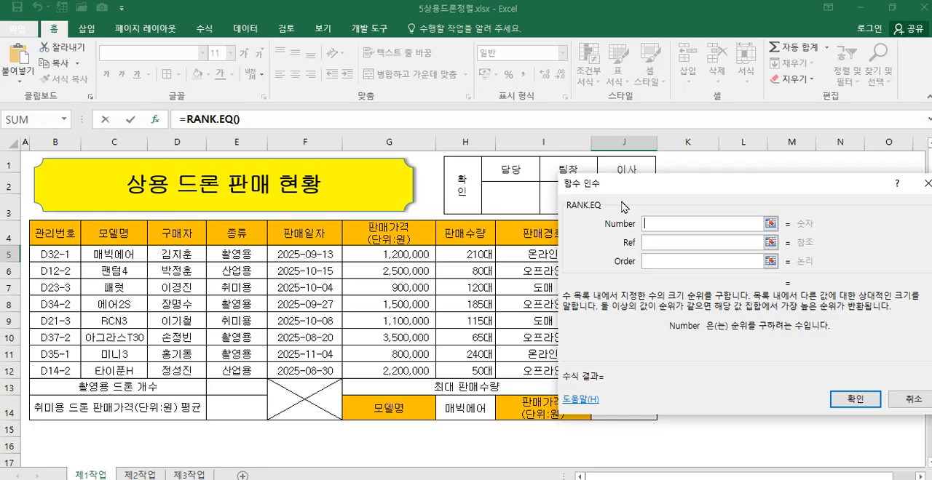
# Step: Rank H5 within the named range 판매량 (H5:H12) using order 0, and enter the RANK.EQ formula in J5
pyautogui.click(480, 253)
pyautogui.click(658, 243)
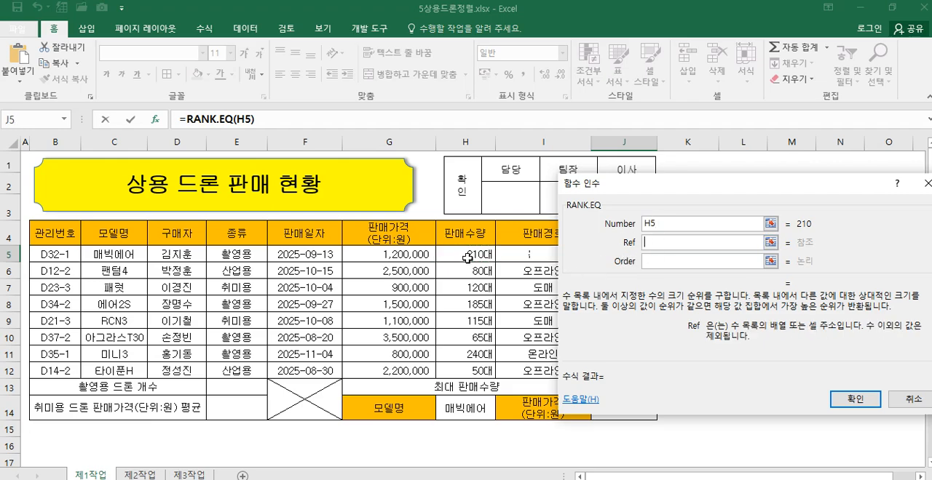
pyautogui.moveTo(467, 253); pyautogui.dragTo(470, 370)
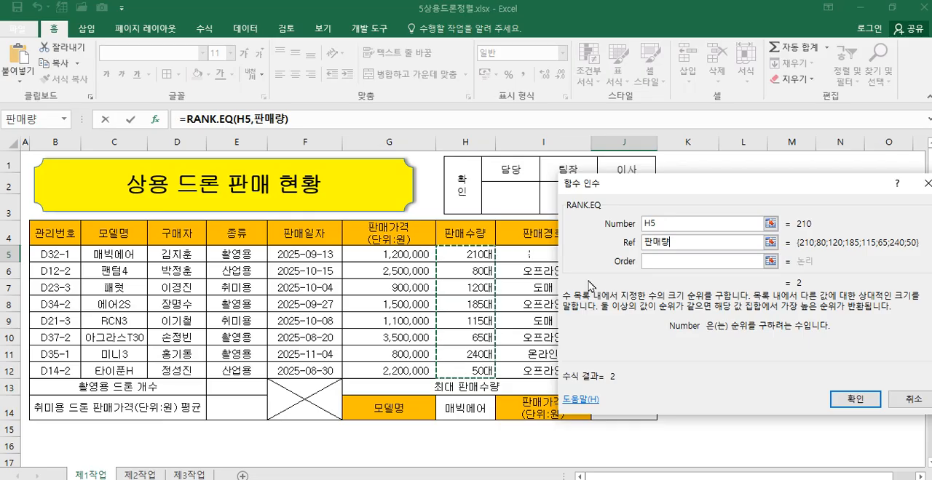
pyautogui.click(659, 262)
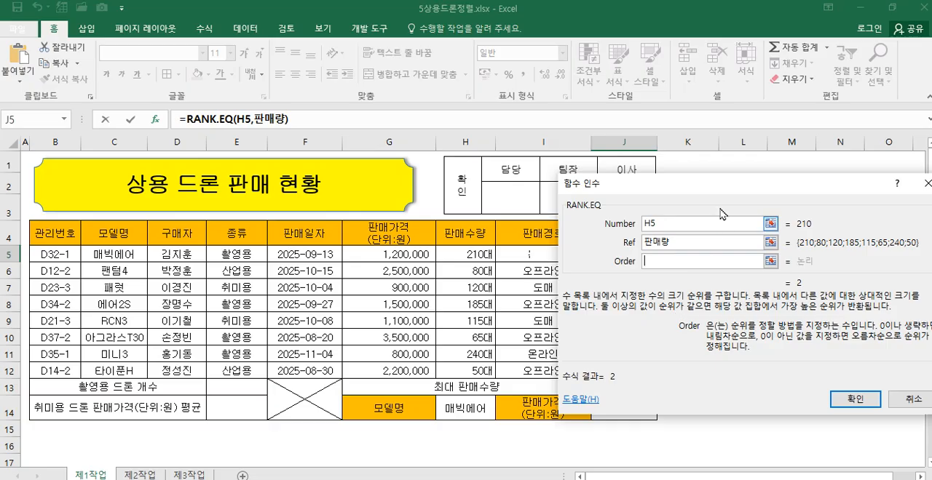
pyautogui.moveTo(723, 182); pyautogui.dragTo(530, 182)
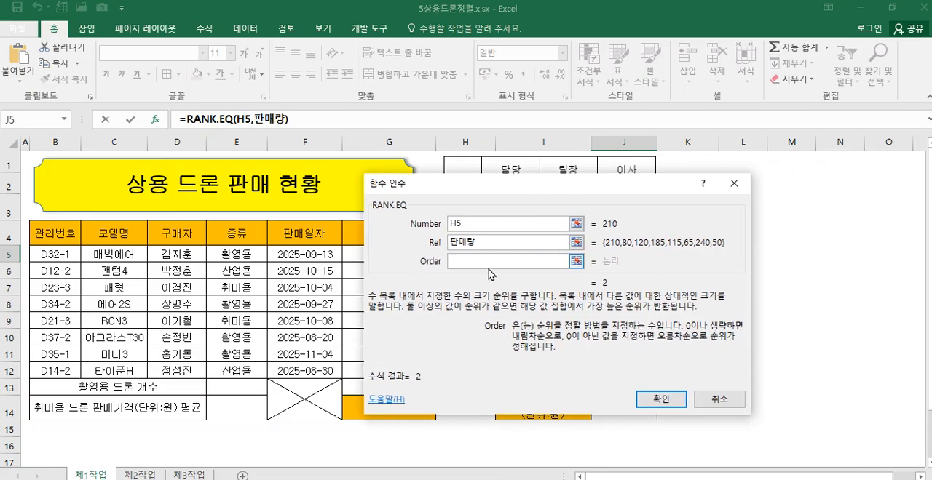
pyautogui.write('0')
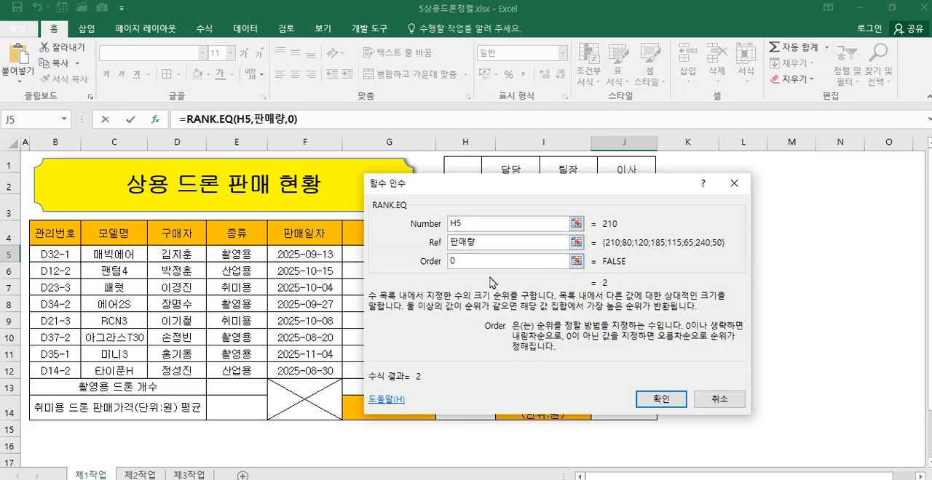
pyautogui.click(659, 401)
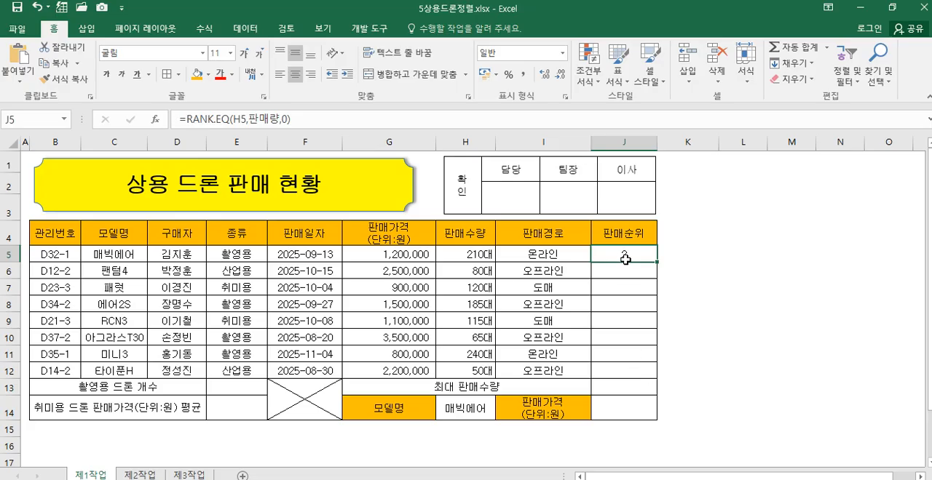
# Step: Fill the 판매순위 formula from J5 down through J12
pyautogui.moveTo(618, 252); pyautogui.dragTo(618, 365)
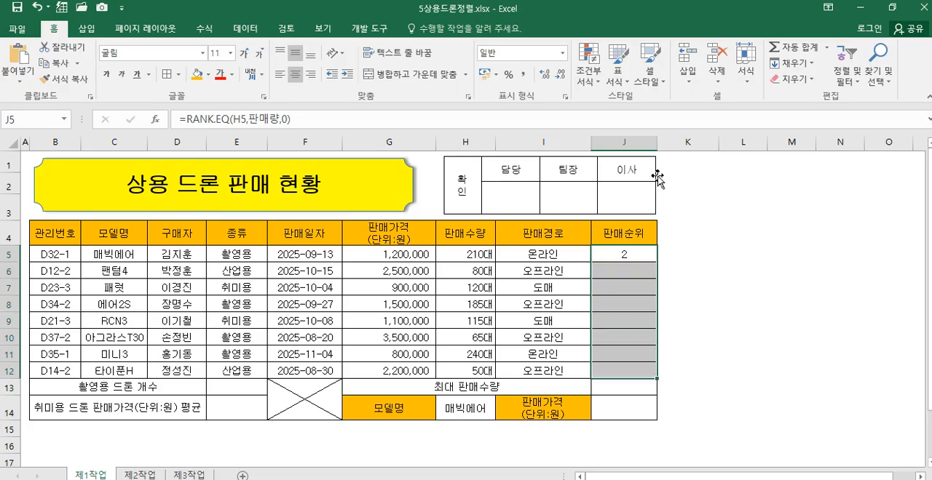
pyautogui.click(792, 66)
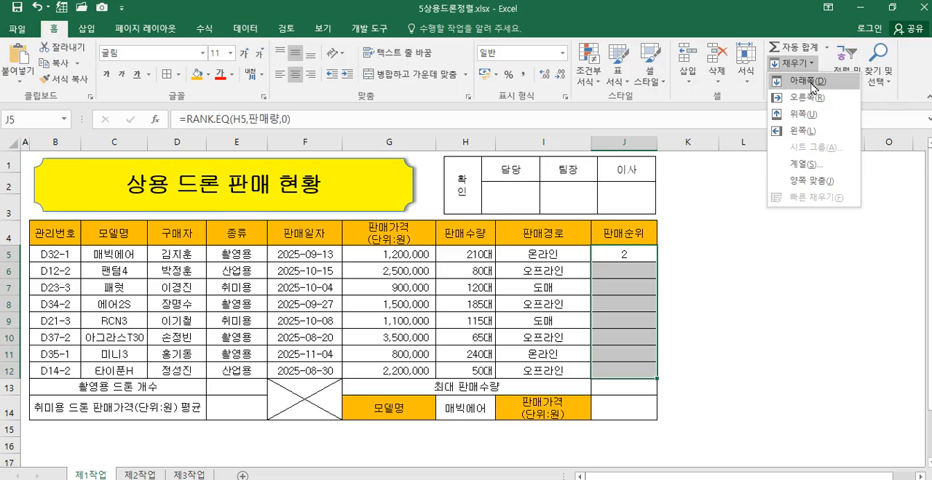
pyautogui.click(803, 81)
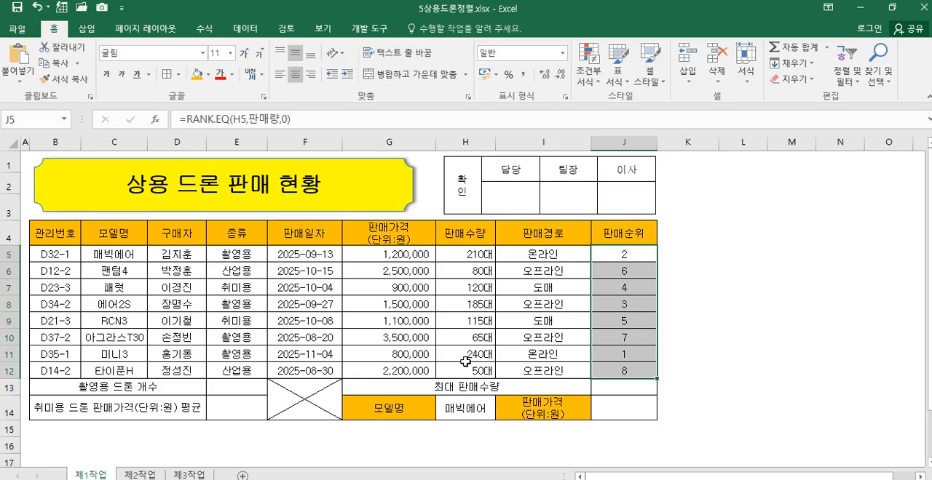
# Step: Begin a formula in E13 for the 촬영용 드론 개수 and dismiss the PCFILTER notification
pyautogui.click(231, 392)
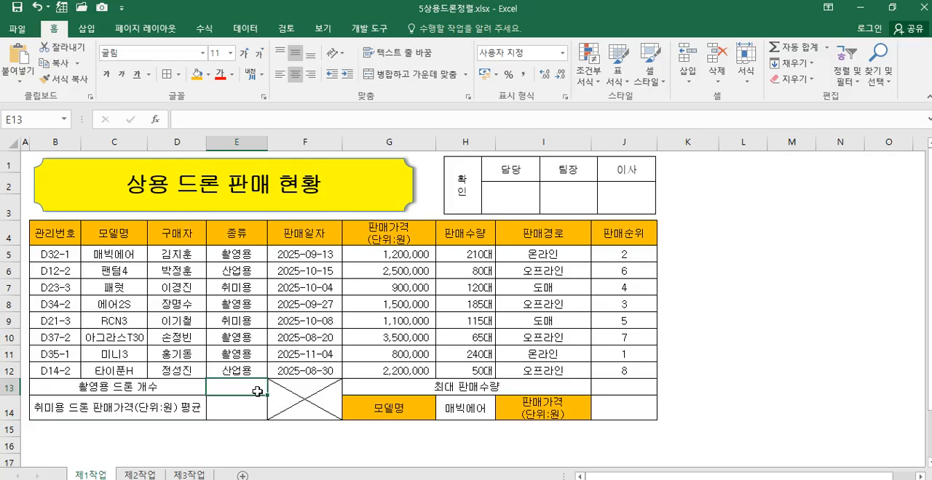
pyautogui.write('=')
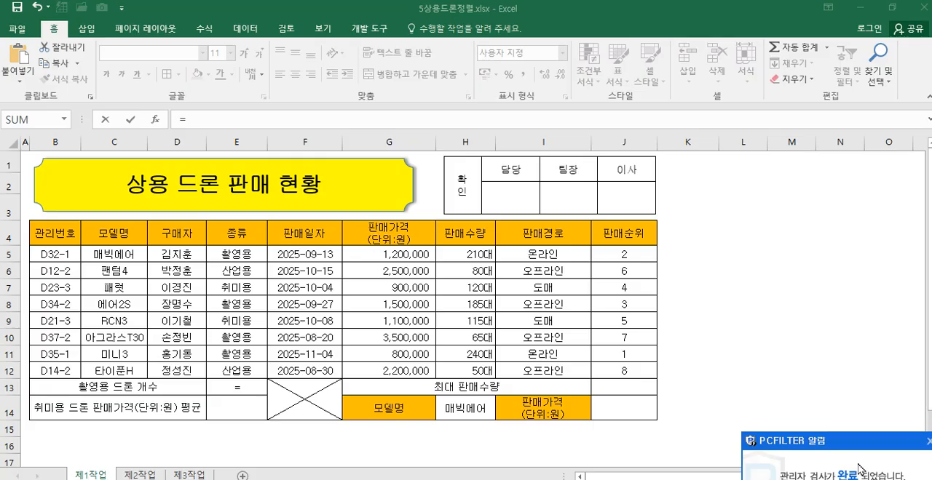
pyautogui.click(926, 442)
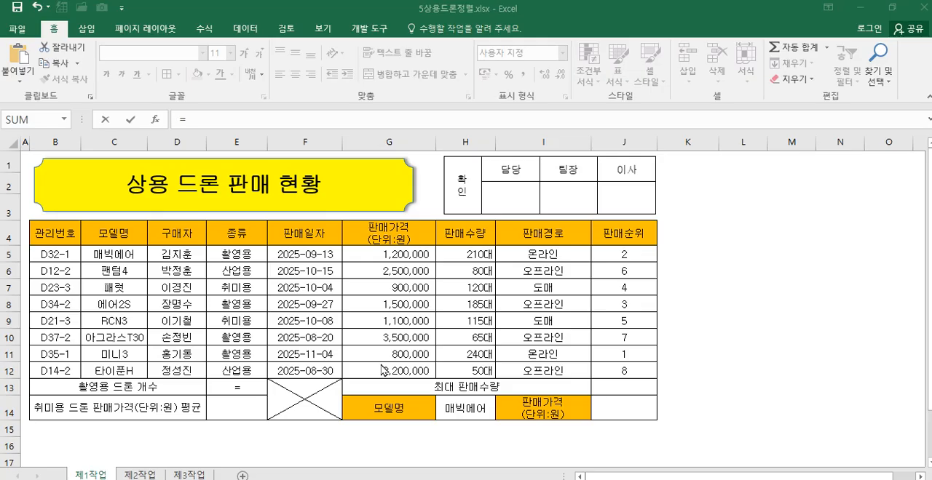
pyautogui.click(256, 389)
pyautogui.write('d')
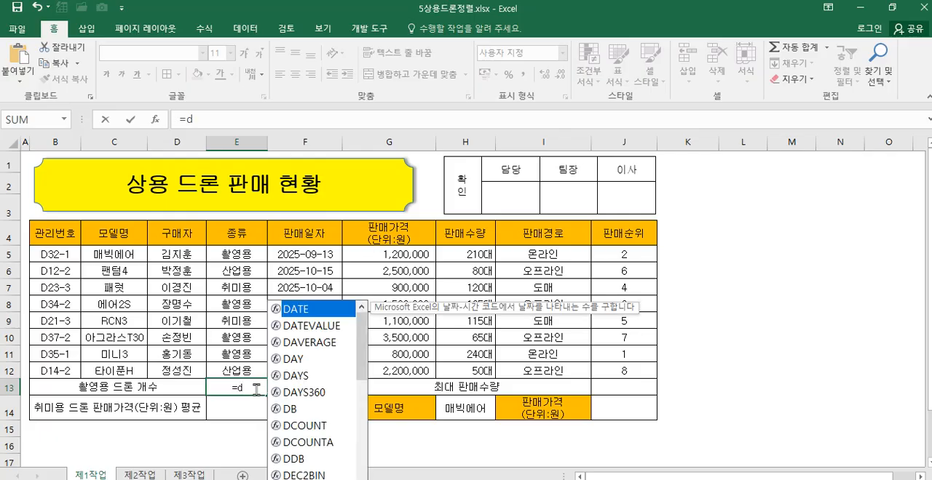
pyautogui.press('Escape')
pyautogui.write('채ㅕ')
pyautogui.press('Hangul')
pyautogui.press('BackSpace')
pyautogui.press('BackSpace')
pyautogui.press('BackSpace')
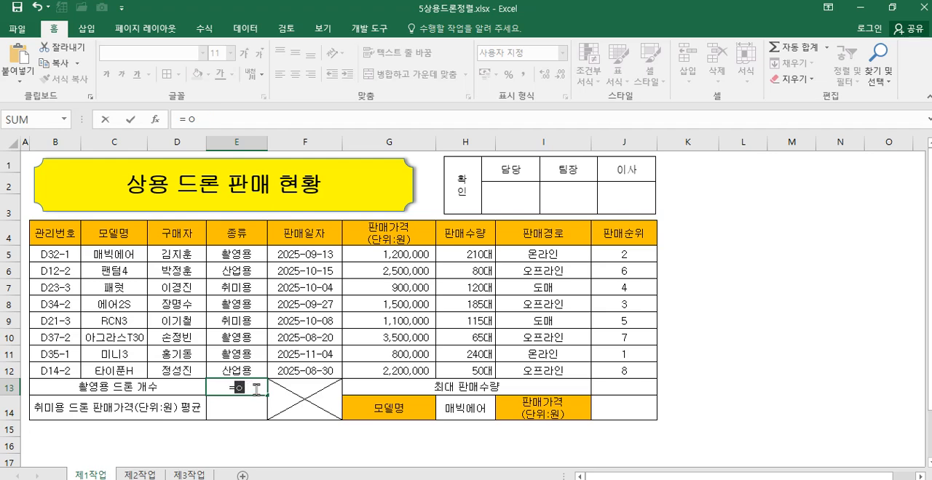
# Step: Use DCOUNTA as the function in E13 and open its function arguments
pyautogui.write('dcou')
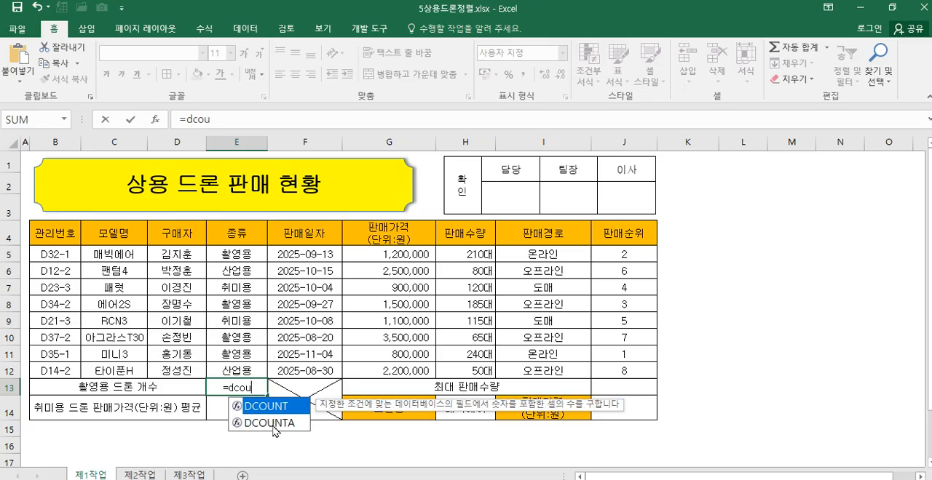
pyautogui.doubleClick(281, 424)
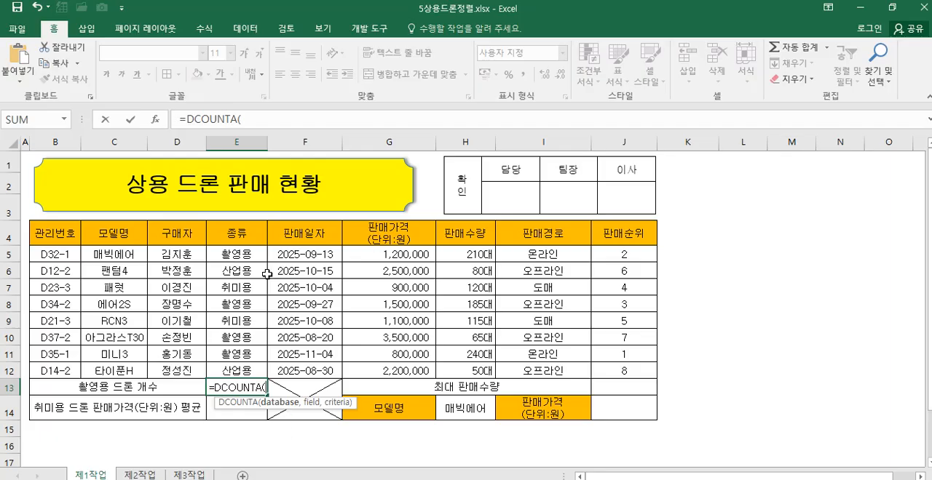
pyautogui.click(217, 119)
pyautogui.click(158, 125)
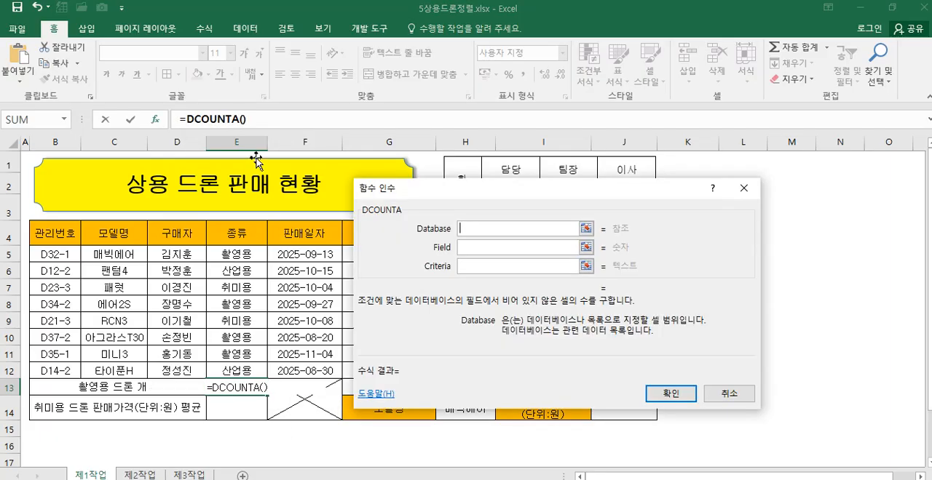
# Step: Set the DCOUNTA arguments for E13 to database B4:H12, field G4 and criteria E4:E5
pyautogui.moveTo(476, 199); pyautogui.dragTo(647, 246)
pyautogui.moveTo(68, 233); pyautogui.dragTo(476, 369)
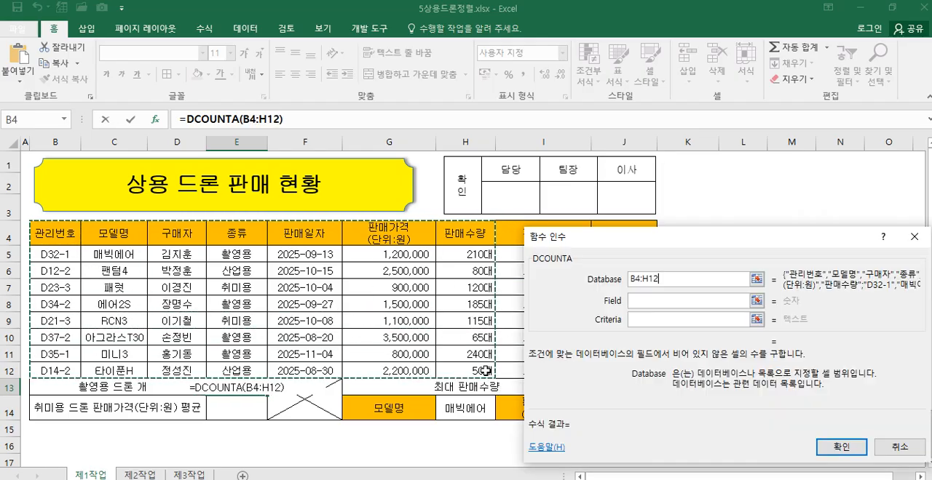
pyautogui.click(645, 301)
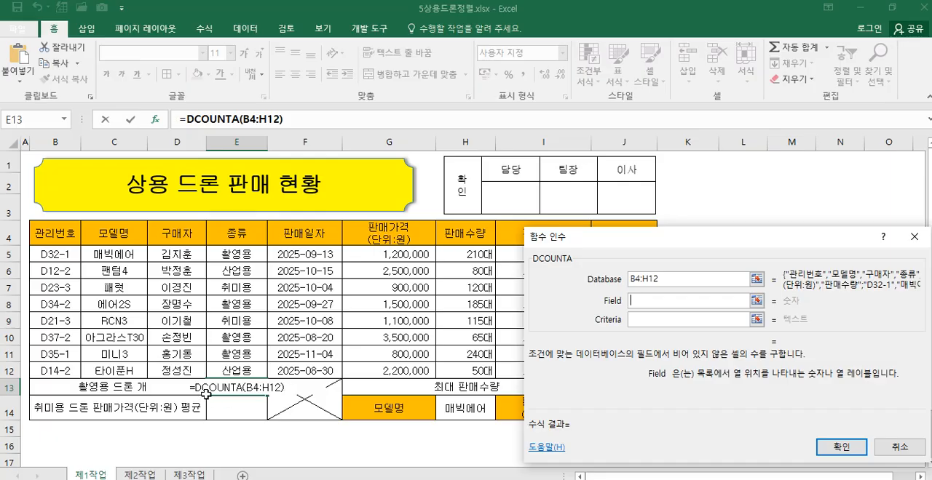
pyautogui.click(387, 233)
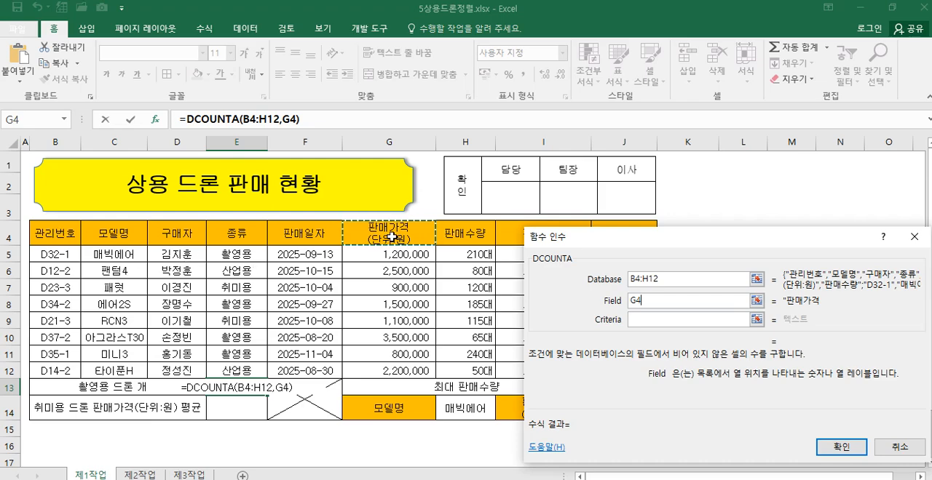
pyautogui.click(644, 319)
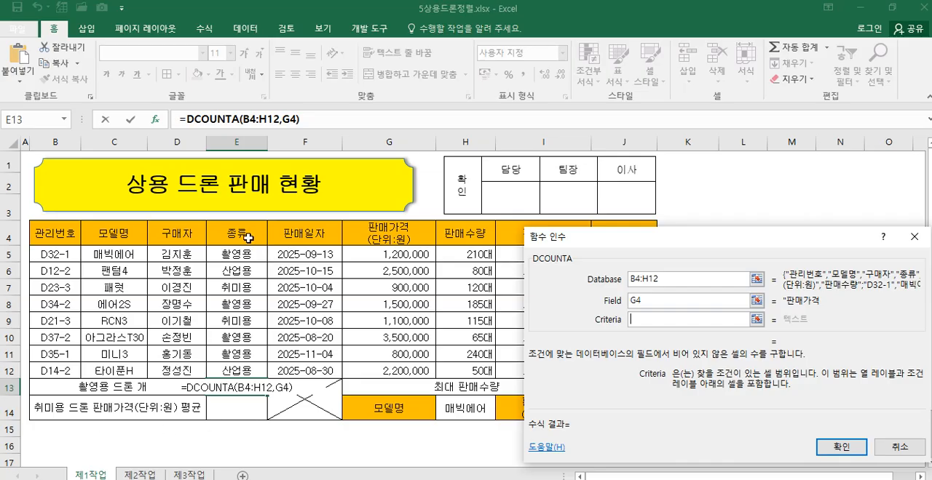
pyautogui.moveTo(246, 236); pyautogui.dragTo(244, 254)
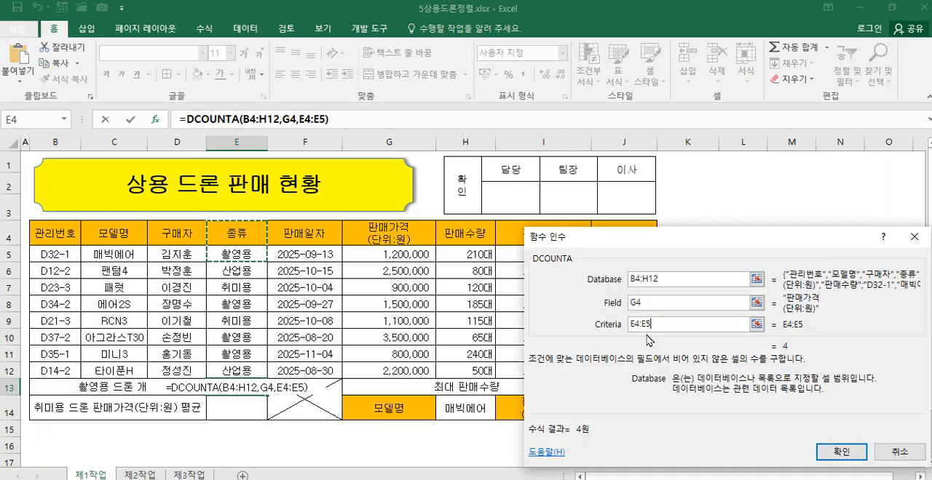
# Step: Try E5 alone as the DCOUNTA criteria, and restore the criteria range to E4:E5
pyautogui.moveTo(653, 325); pyautogui.dragTo(583, 325)
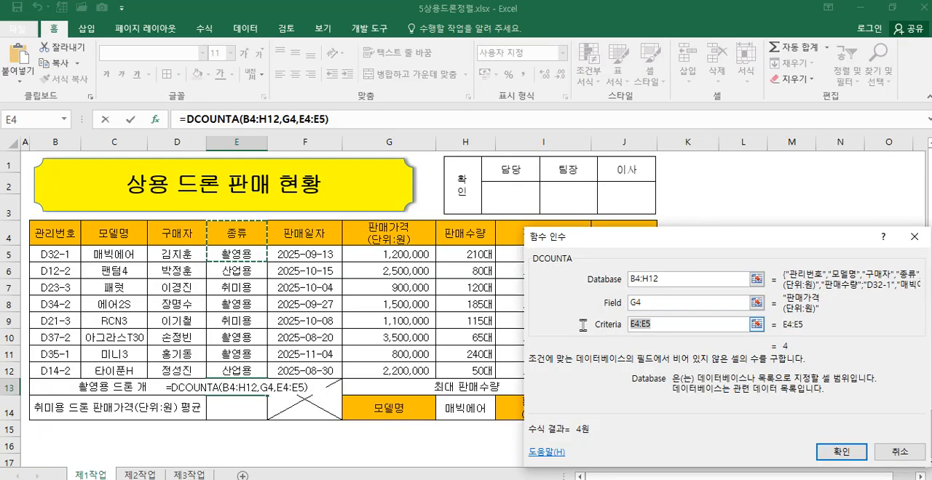
pyautogui.click(239, 253)
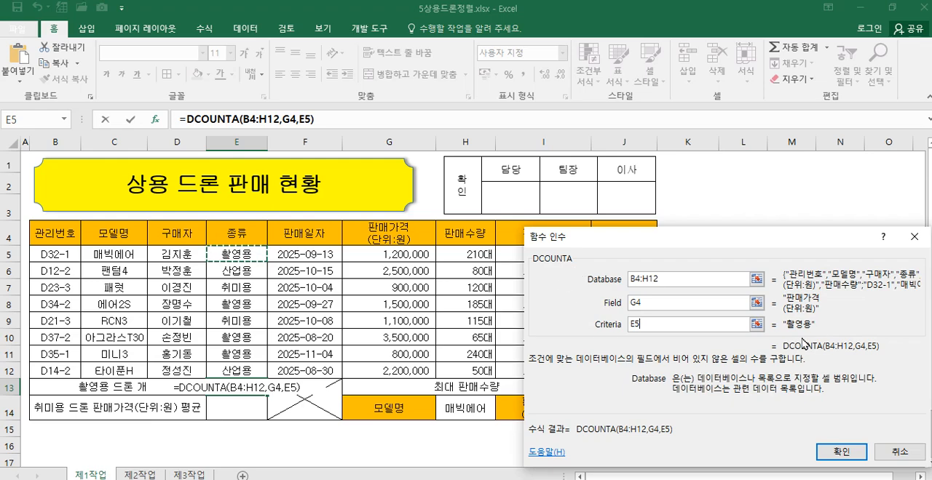
pyautogui.click(653, 327)
pyautogui.doubleClick(653, 328)
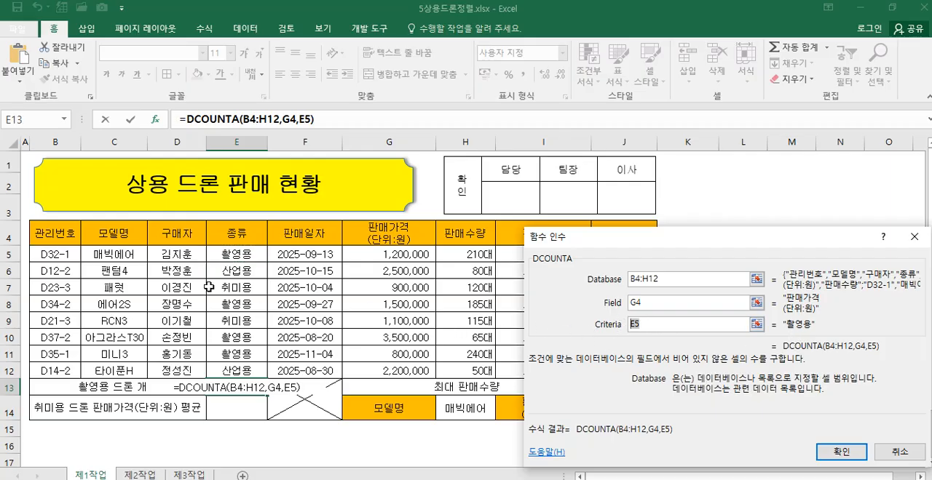
pyautogui.moveTo(232, 242); pyautogui.dragTo(236, 257)
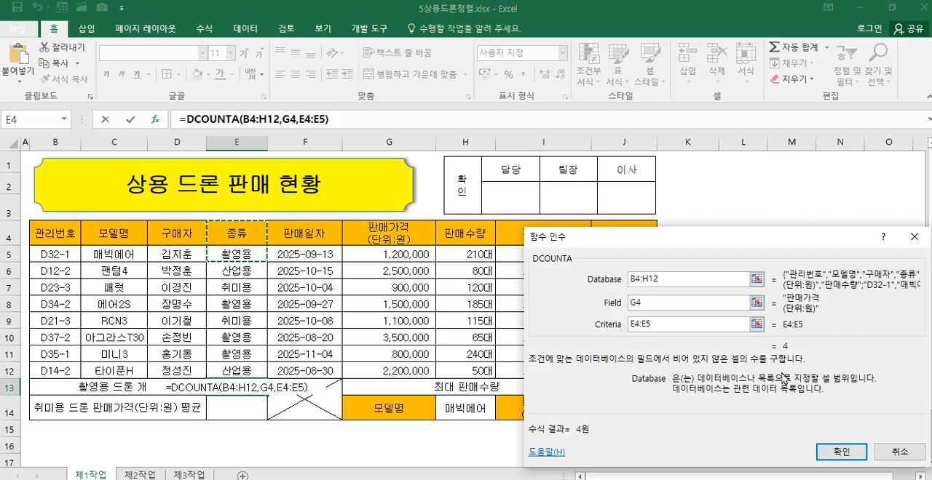
# Step: Enter the DCOUNTA formula in E13 and append &"대" to it
pyautogui.click(837, 452)
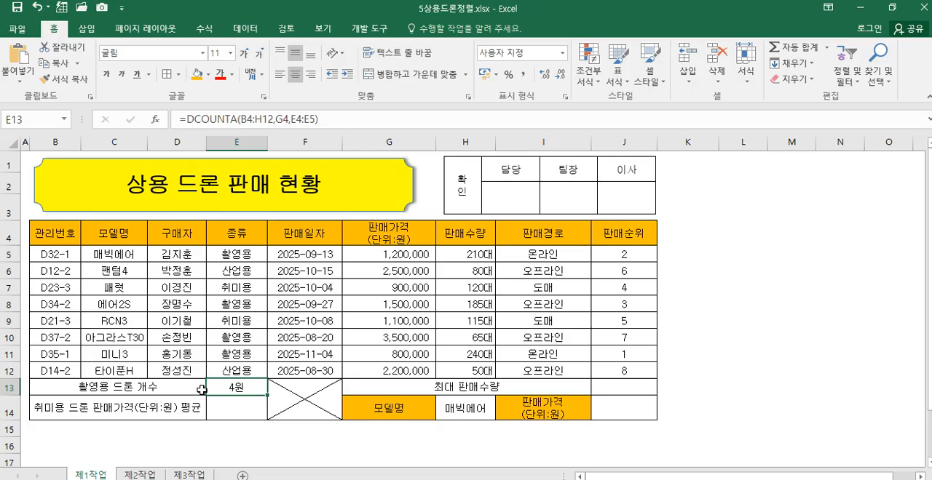
pyautogui.click(342, 125)
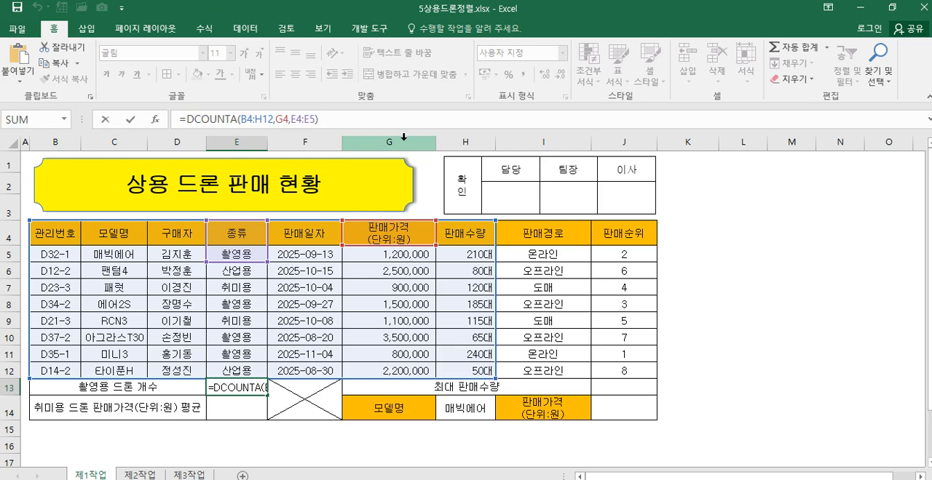
pyautogui.write('&')
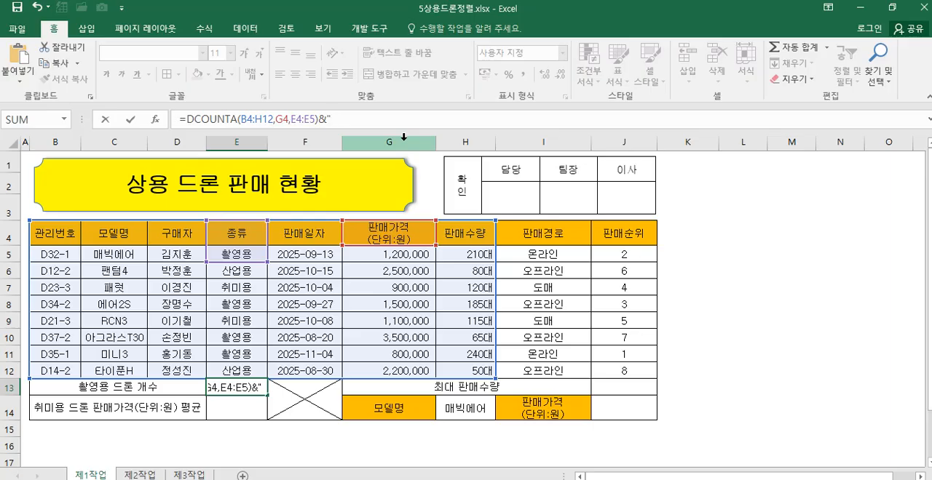
pyautogui.write('"대')
pyautogui.press('Return')
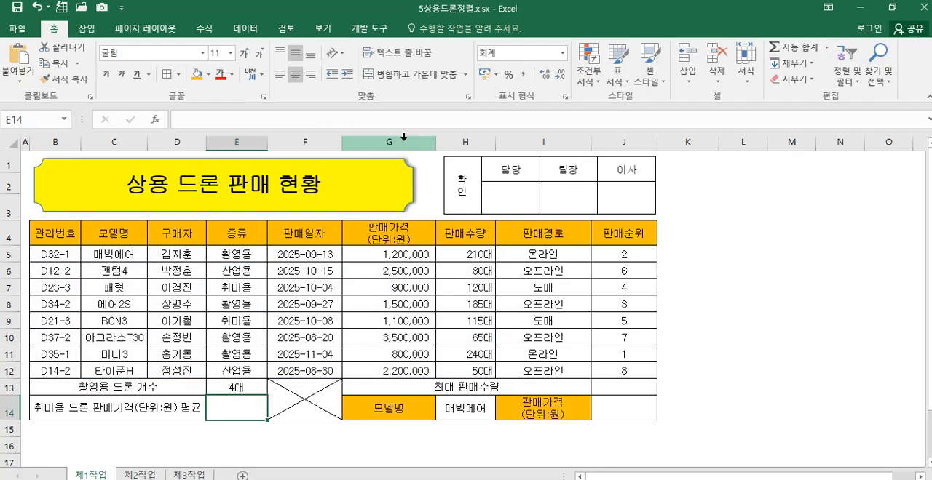
# Step: Reopen the DCOUNTA arguments of E13 and change the field to the 종류 header, E4
pyautogui.click(247, 388)
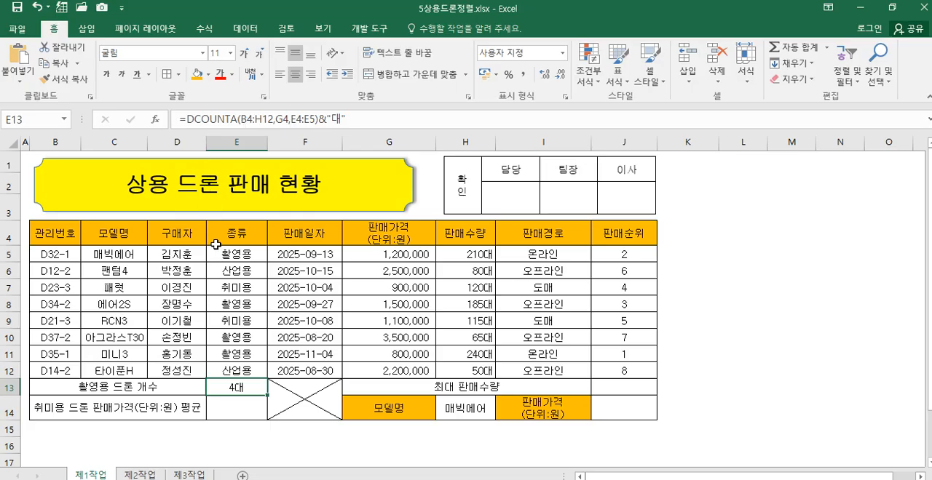
pyautogui.click(217, 119)
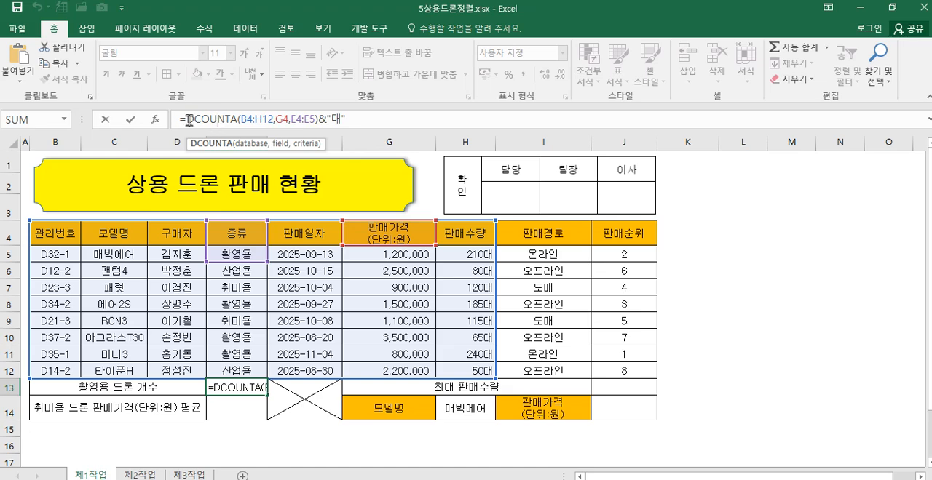
pyautogui.click(153, 120)
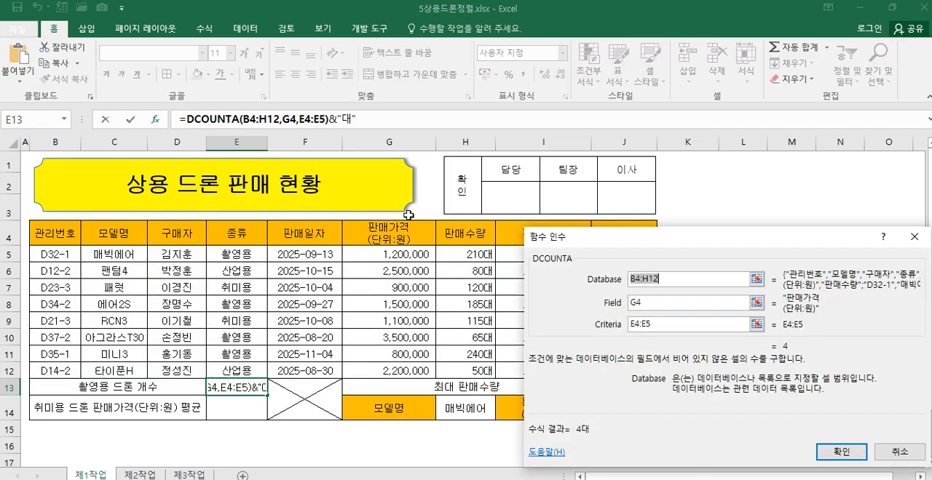
pyautogui.press('Tab')
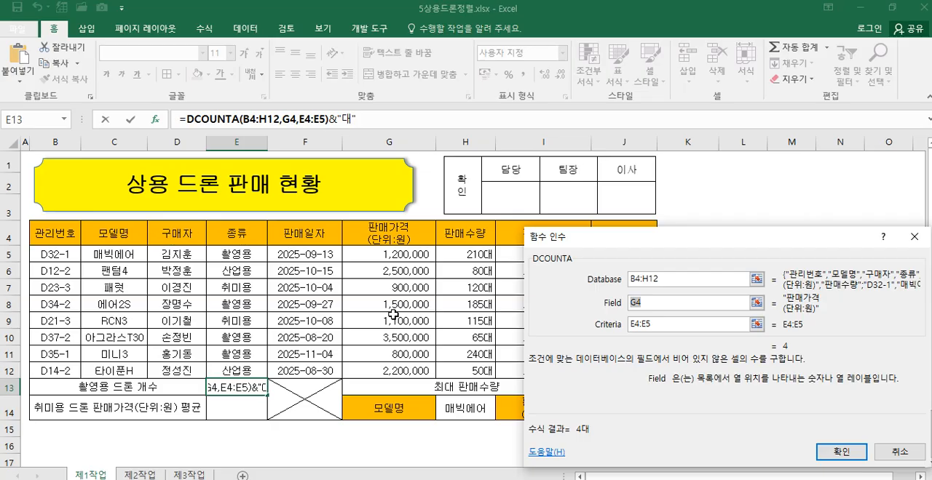
pyautogui.click(240, 238)
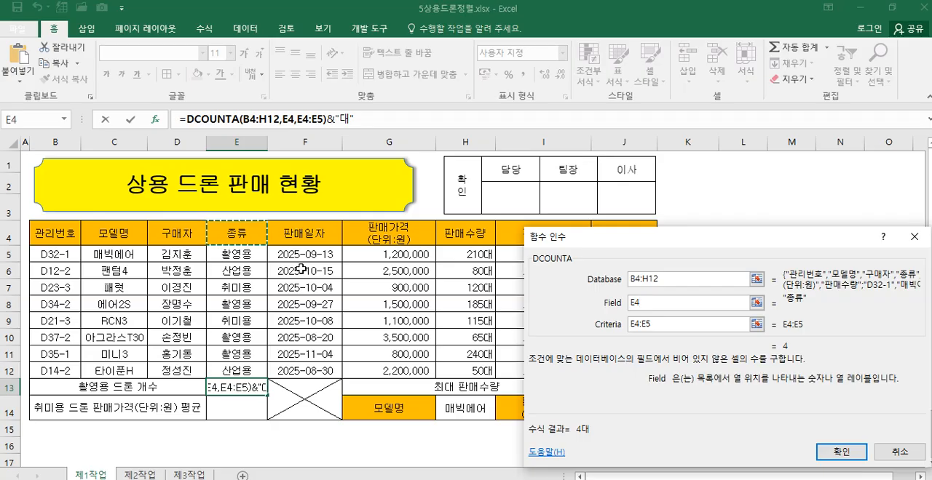
# Step: Try the 구매자 header D4 and the 모델명 header C4 as the DCOUNTA field
pyautogui.doubleClick(633, 303)
pyautogui.click(187, 235)
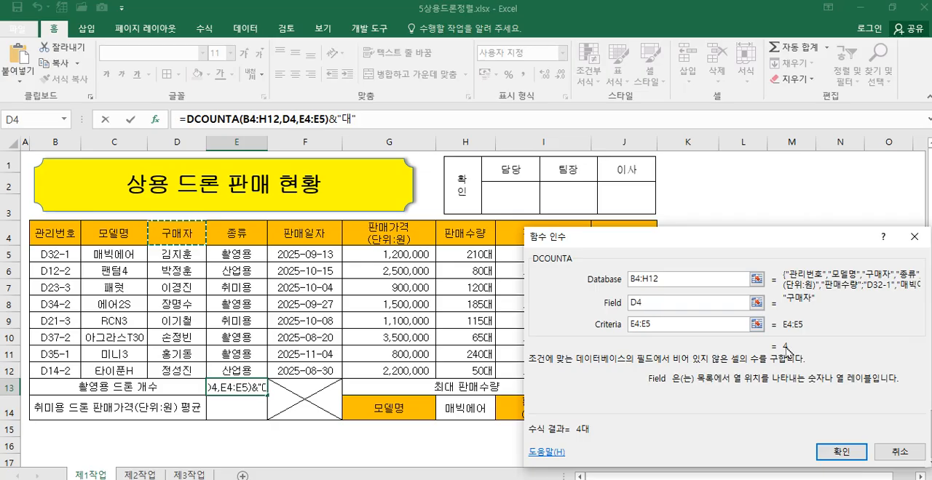
pyautogui.moveTo(653, 303); pyautogui.dragTo(602, 302)
pyautogui.click(114, 231)
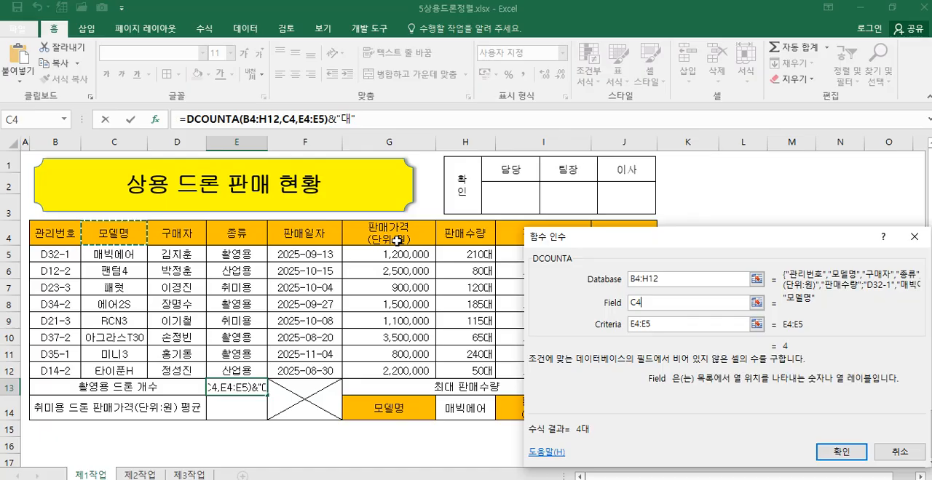
# Step: Set the DCOUNTA field to the 종류 header, E4, and apply the formula in E13
pyautogui.moveTo(647, 308); pyautogui.dragTo(630, 304)
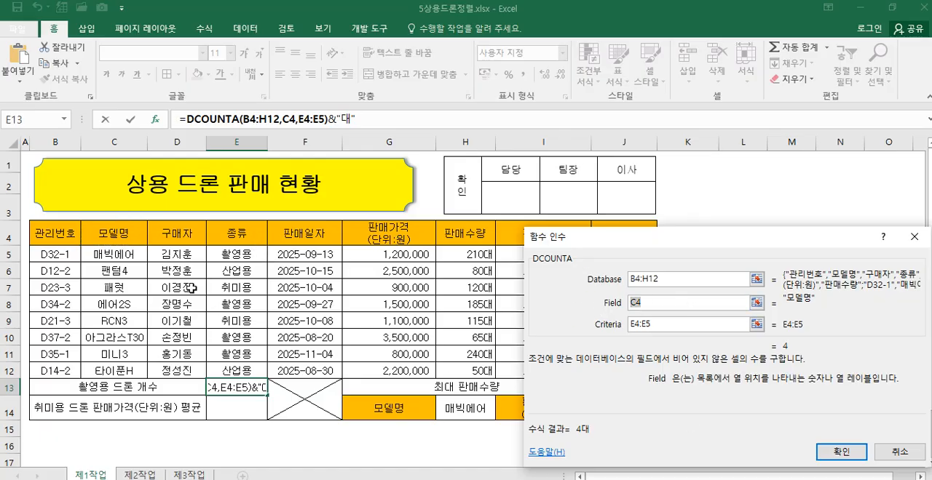
pyautogui.click(245, 234)
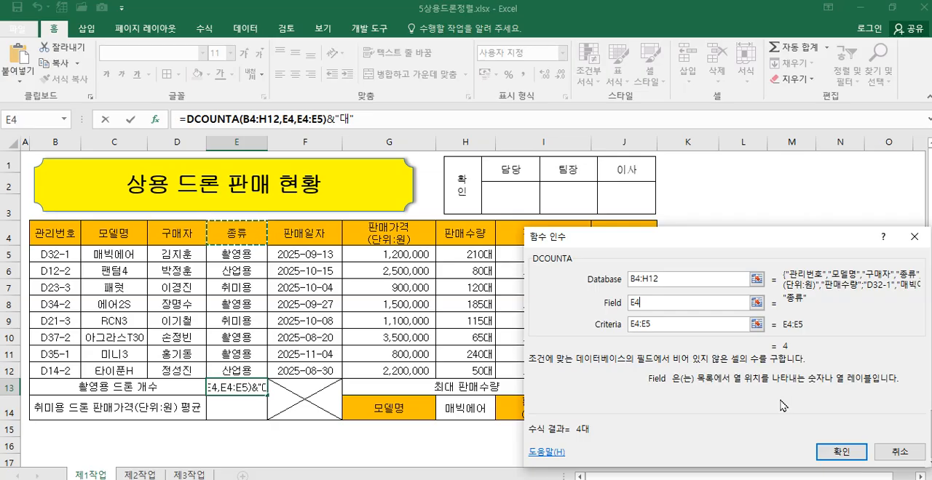
pyautogui.click(847, 455)
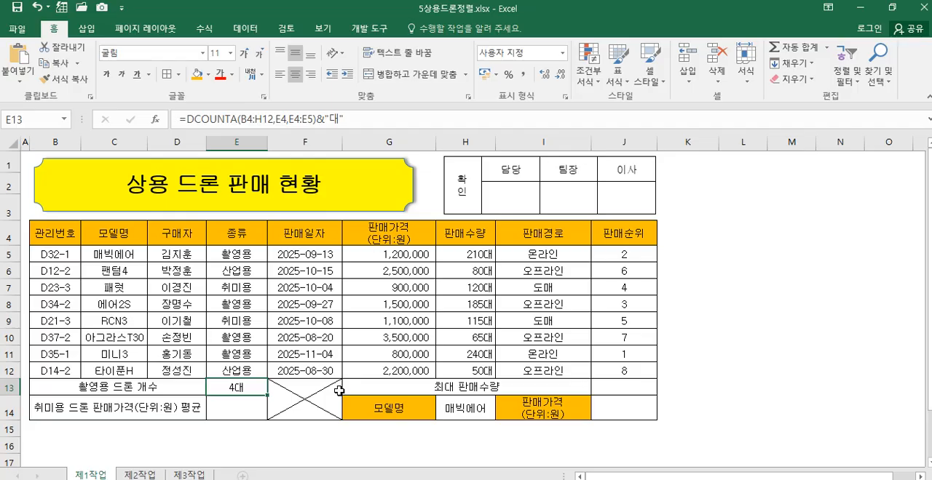
# Step: Select cell E14 for the 취미용 드론 판매가격 average
pyautogui.click(243, 412)
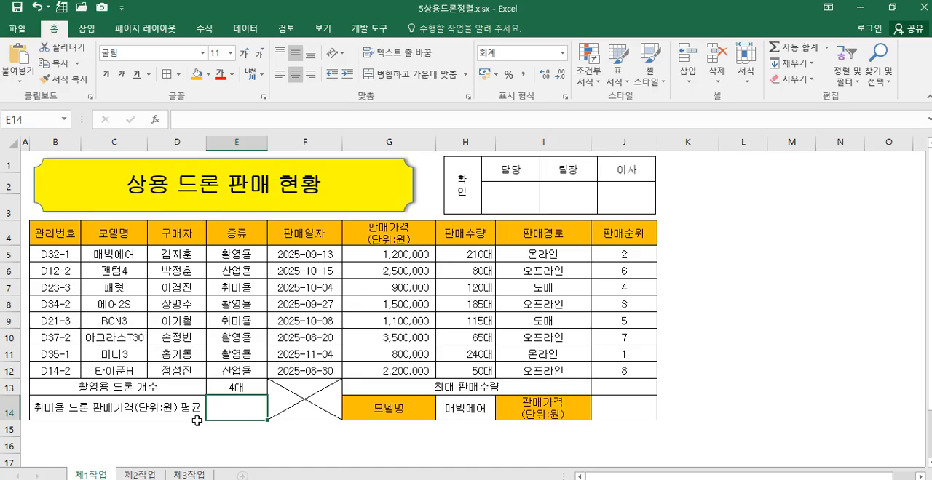
# Step: Start a SUMIF formula in E14 and open its function arguments
pyautogui.write('=')
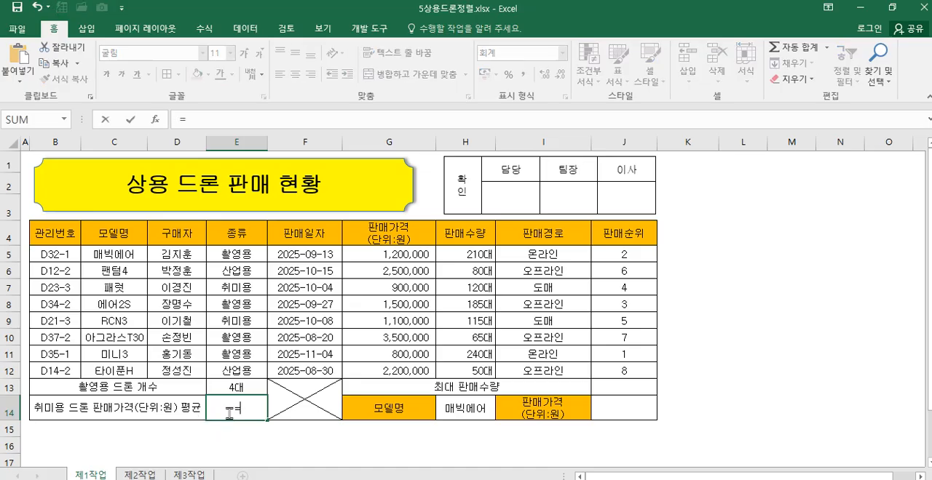
pyautogui.write('sumif')
pyautogui.doubleClick(267, 432)
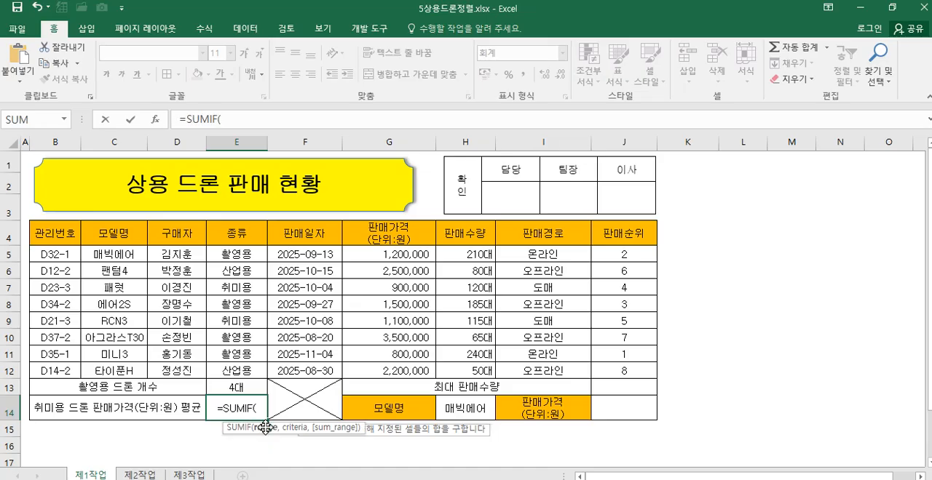
pyautogui.click(196, 121)
pyautogui.click(159, 124)
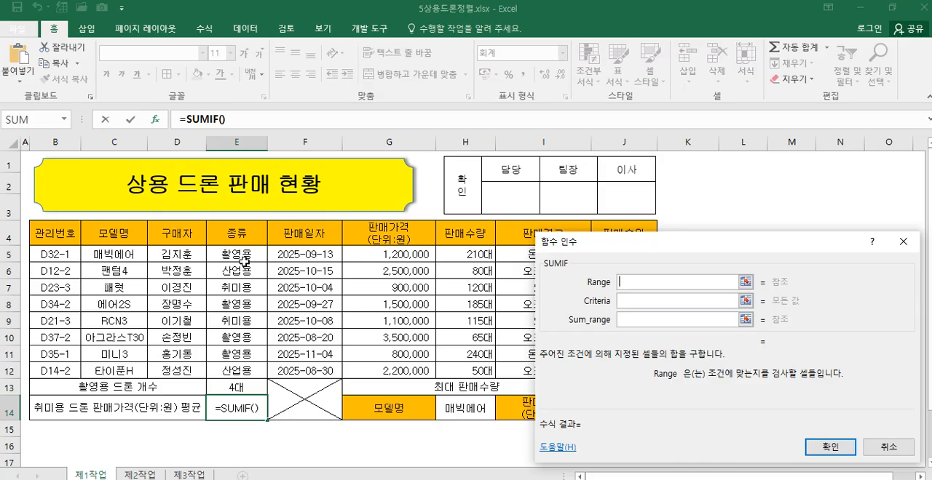
# Step: Set SUMIF's range to E5:E12, criteria to the 취미용 cell E7 and sum range to G5:G12, and apply the formula
pyautogui.moveTo(247, 255); pyautogui.dragTo(244, 370)
pyautogui.click(626, 301)
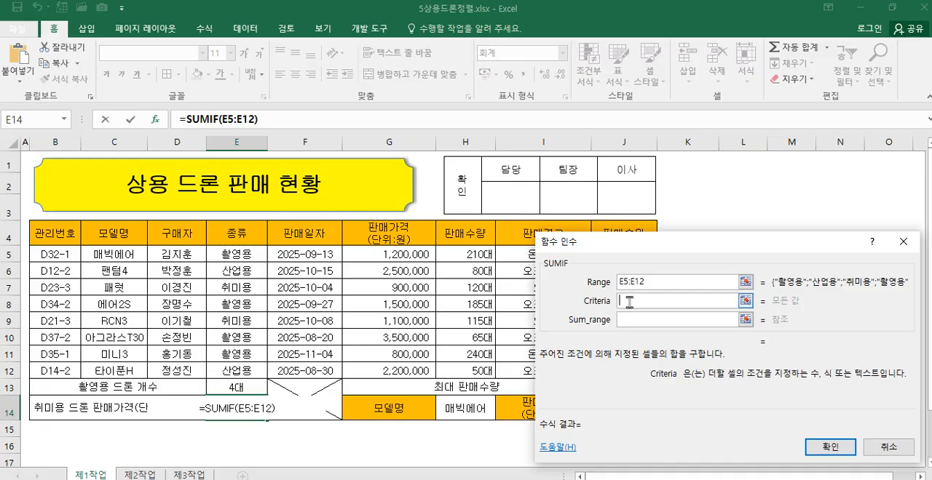
pyautogui.click(248, 288)
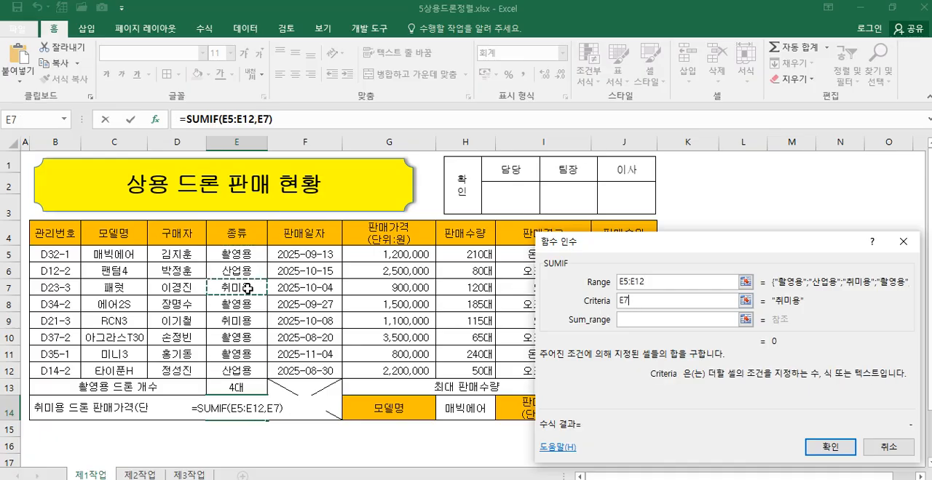
pyautogui.click(635, 318)
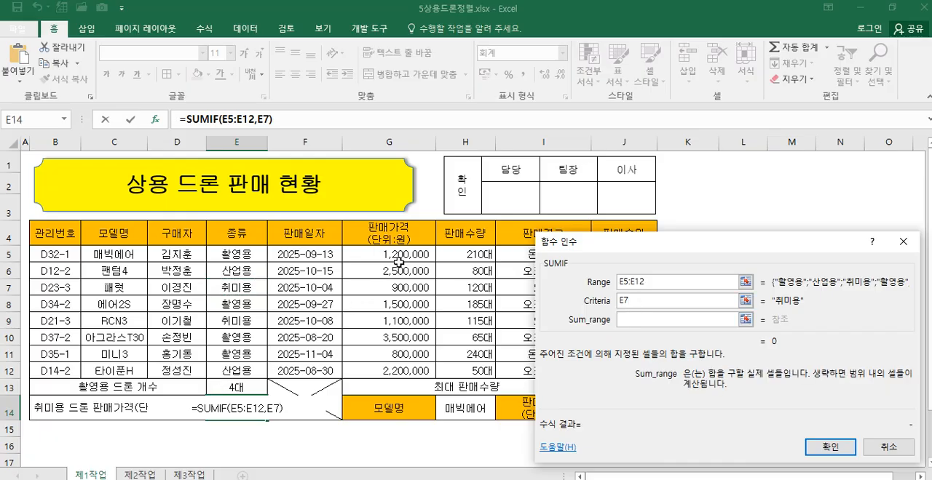
pyautogui.moveTo(399, 254); pyautogui.dragTo(399, 368)
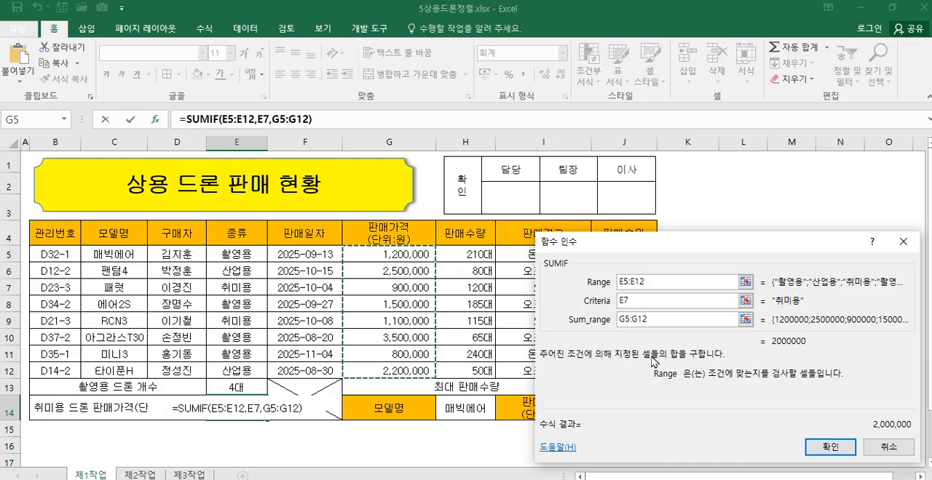
pyautogui.click(820, 447)
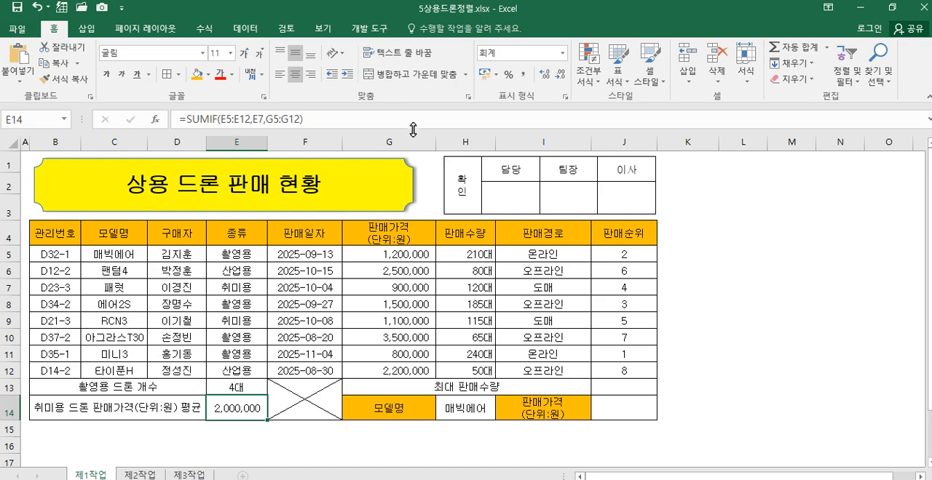
# Step: Extend E14's formula by dividing the SUMIF by COUNTIF with range E5:E12 and criteria E7
pyautogui.click(397, 121)
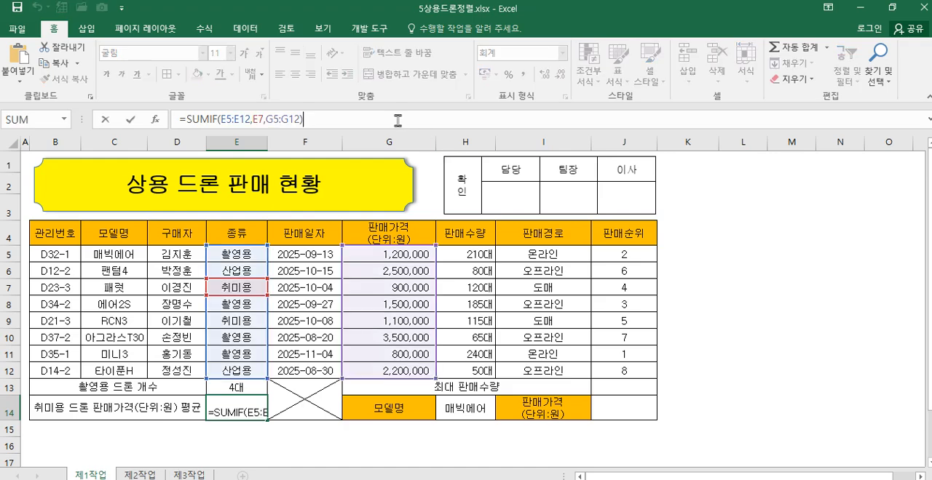
pyautogui.write('/')
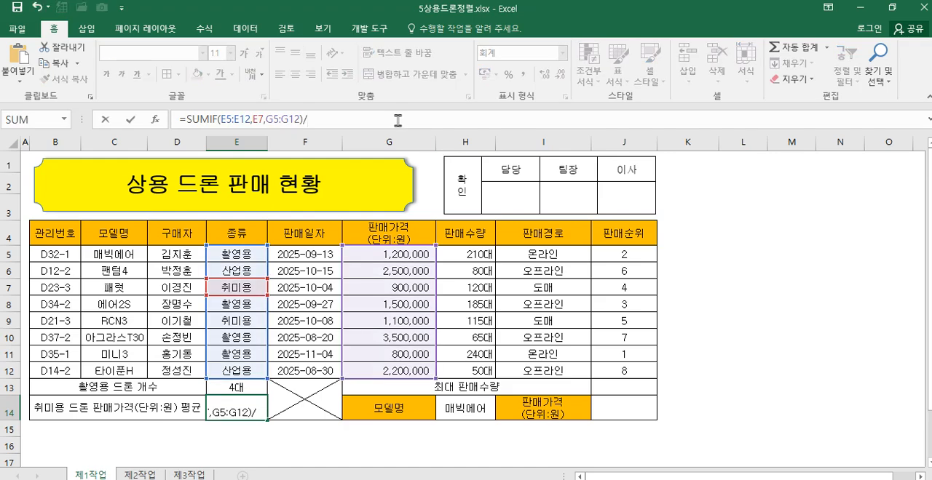
pyautogui.write('coun')
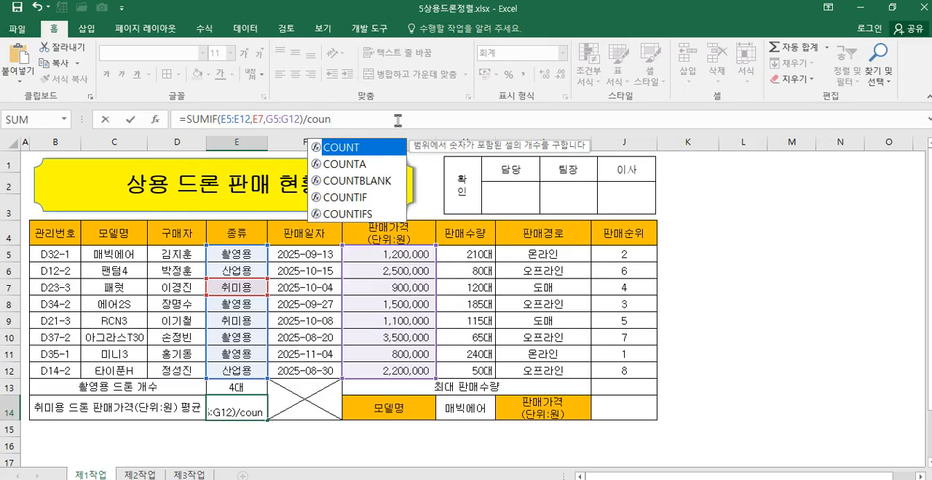
pyautogui.doubleClick(355, 198)
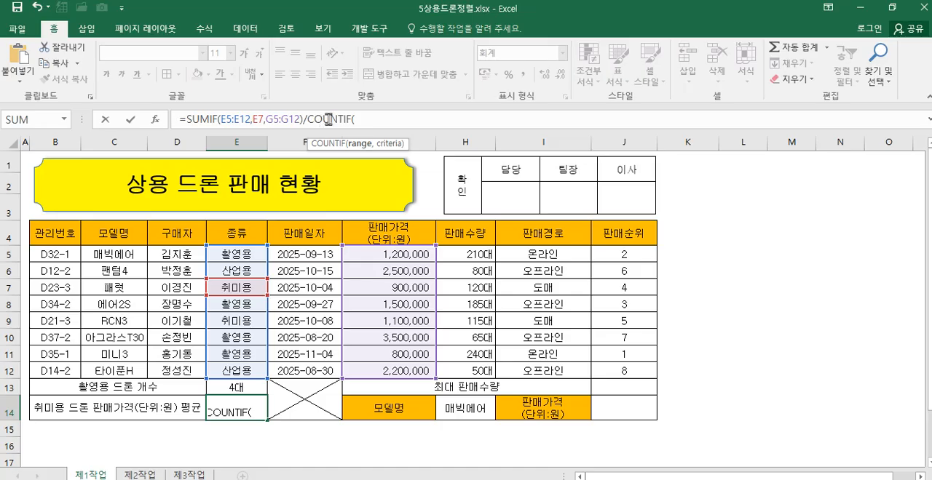
pyautogui.click(155, 119)
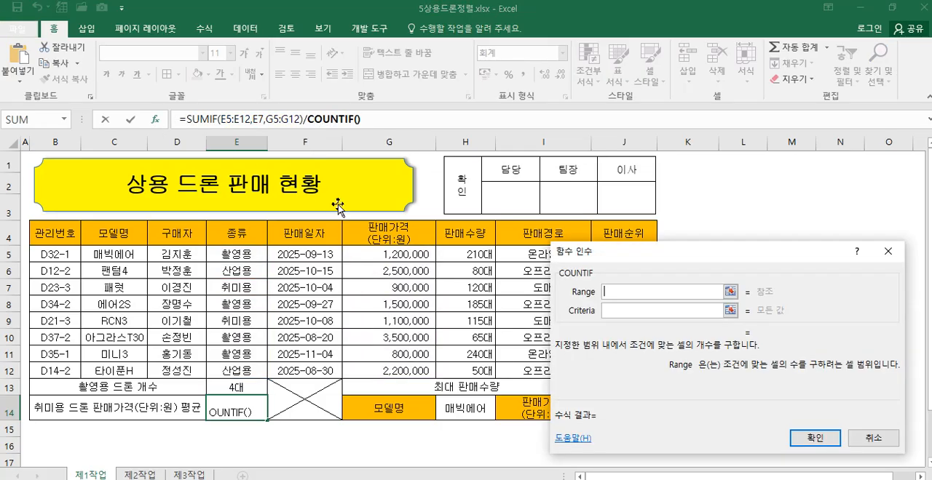
pyautogui.moveTo(227, 254); pyautogui.dragTo(227, 371)
pyautogui.click(617, 311)
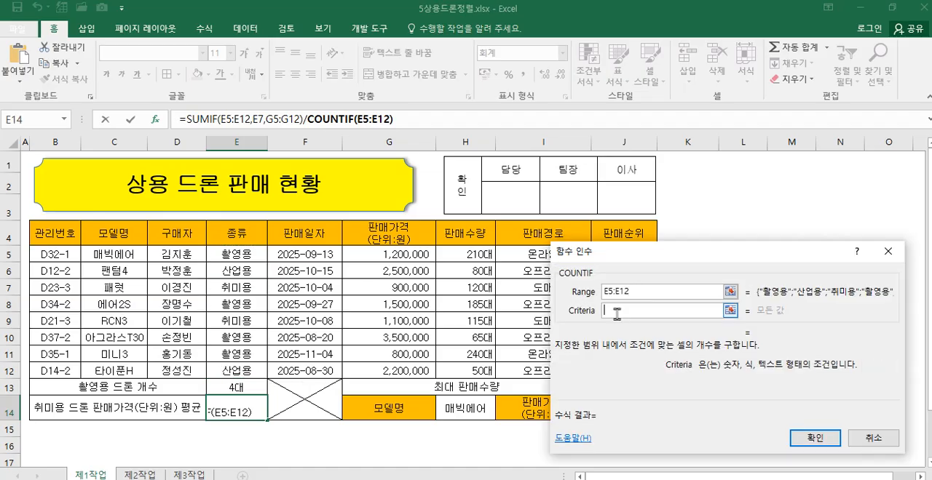
pyautogui.click(240, 290)
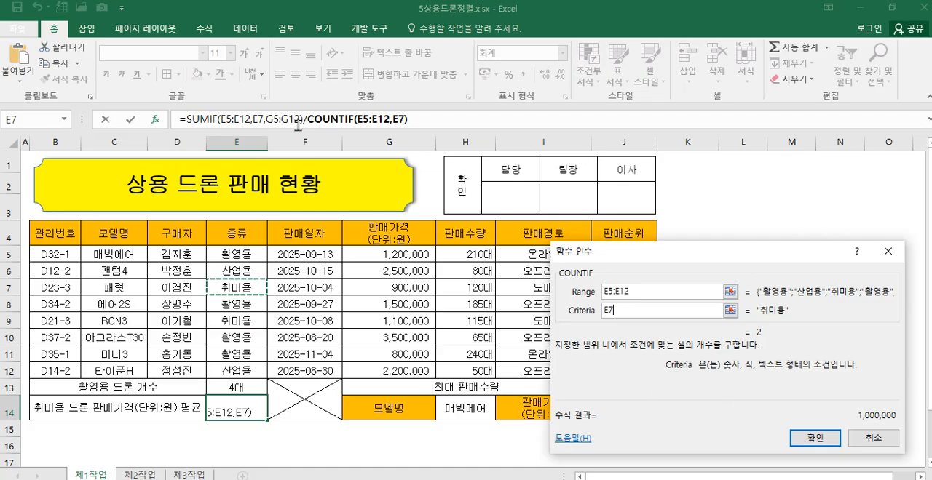
pyautogui.click(808, 439)
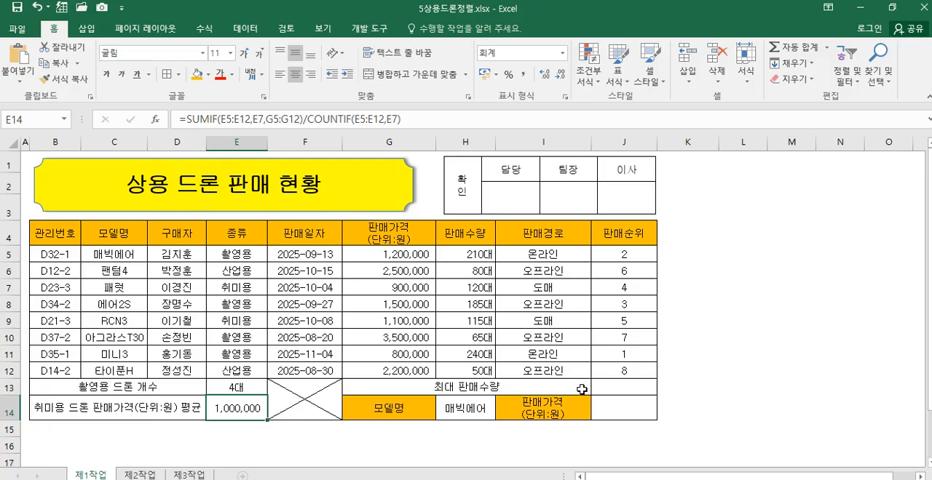
# Step: Enter a LARGE formula in J13 for the 최대 판매수량, with the 판매량 range H5:H12 as array and K set to 1
pyautogui.click(606, 388)
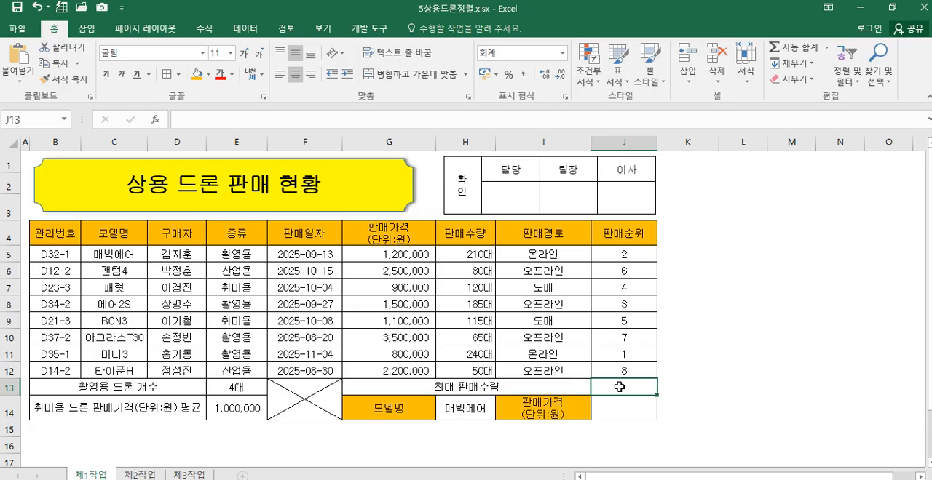
pyautogui.write('=la')
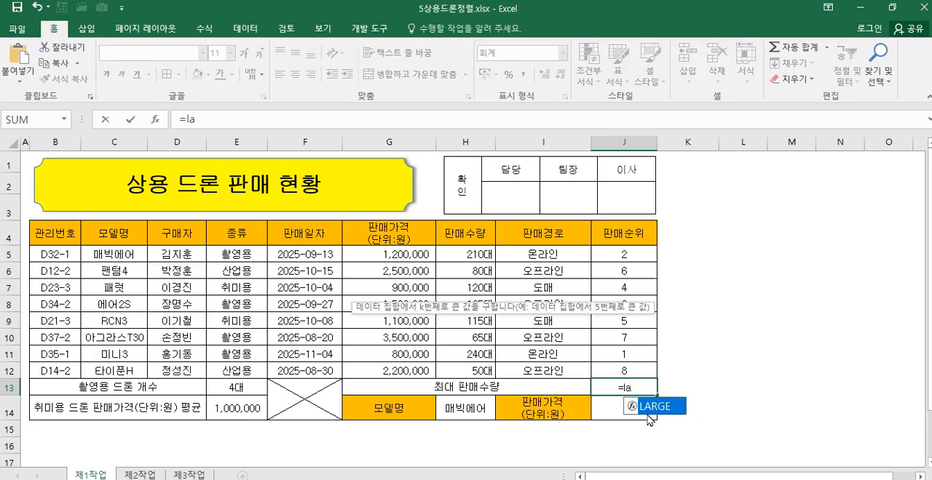
pyautogui.doubleClick(653, 408)
pyautogui.click(197, 119)
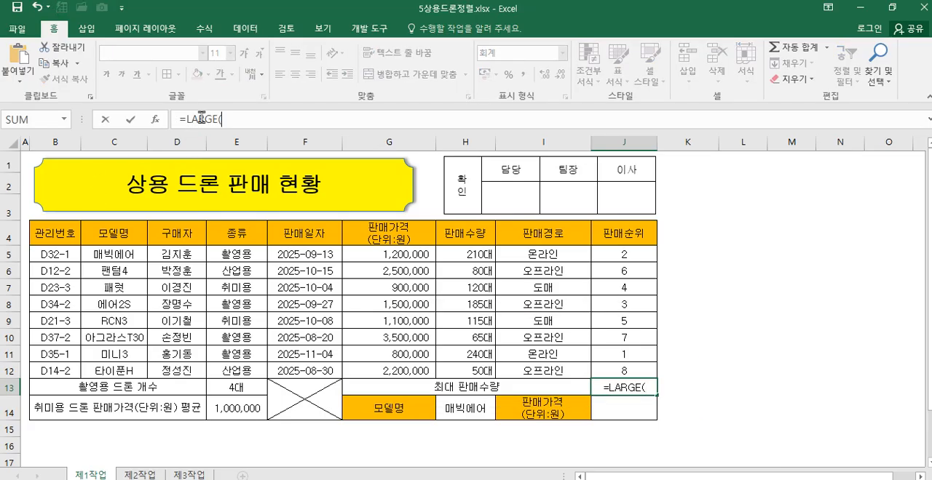
pyautogui.click(155, 121)
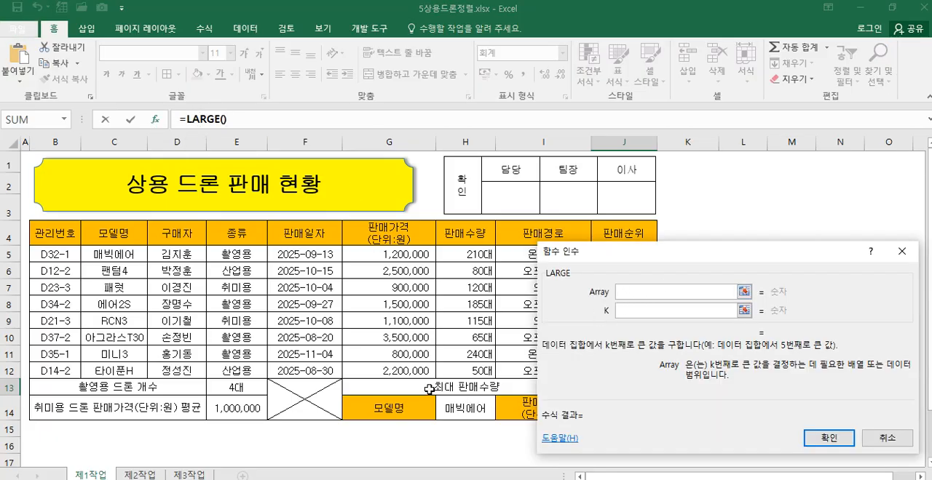
pyautogui.moveTo(459, 257); pyautogui.dragTo(484, 373)
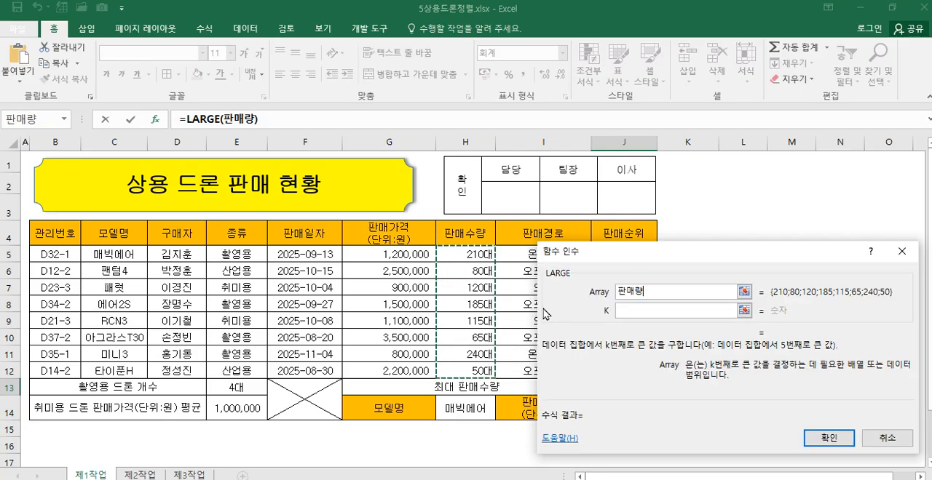
pyautogui.click(643, 311)
pyautogui.write('1')
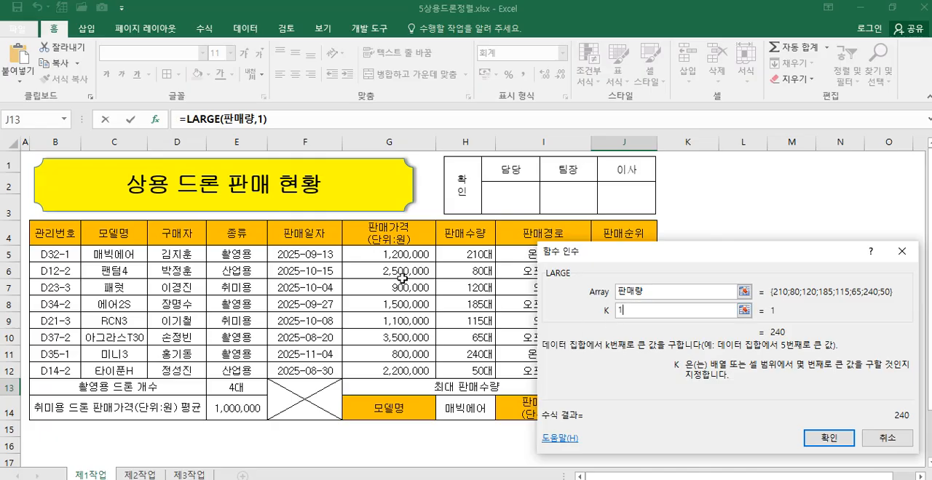
pyautogui.click(830, 440)
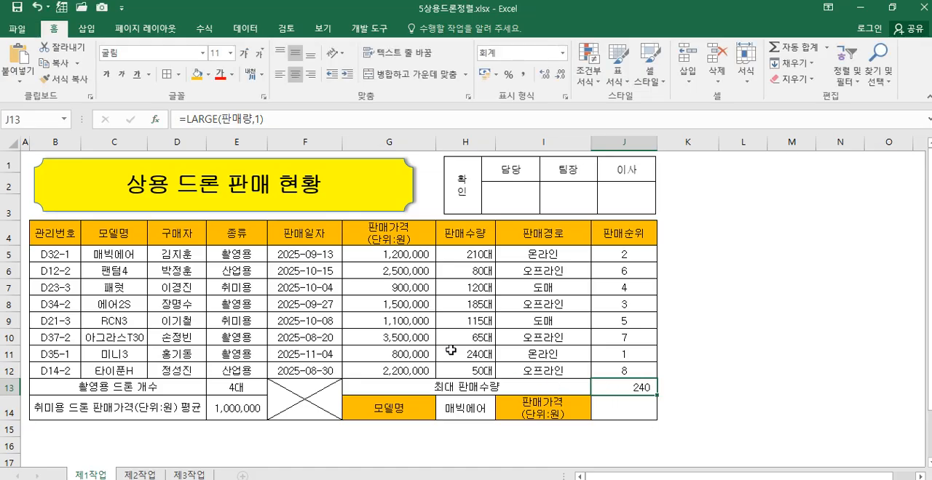
# Step: Start a VLOOKUP formula in J14 with lookup value H14 and table array C5:H12
pyautogui.click(631, 410)
pyautogui.write('=v')
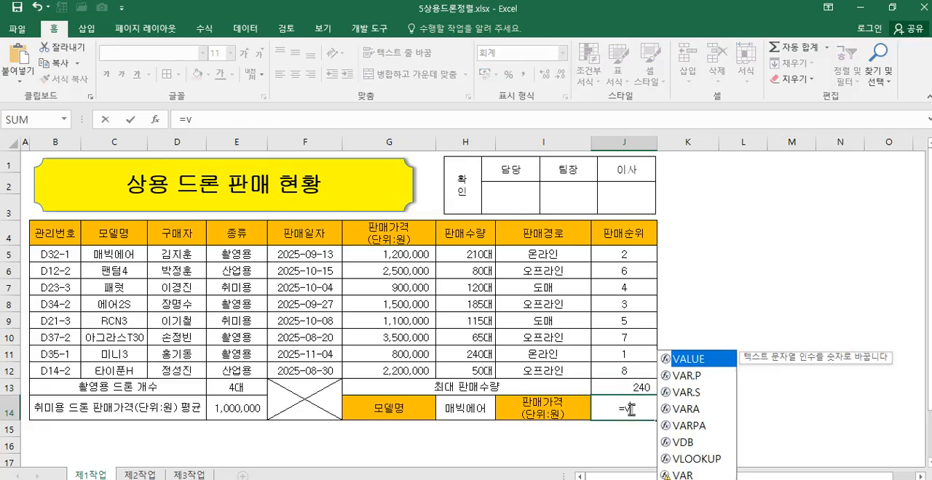
pyautogui.doubleClick(677, 460)
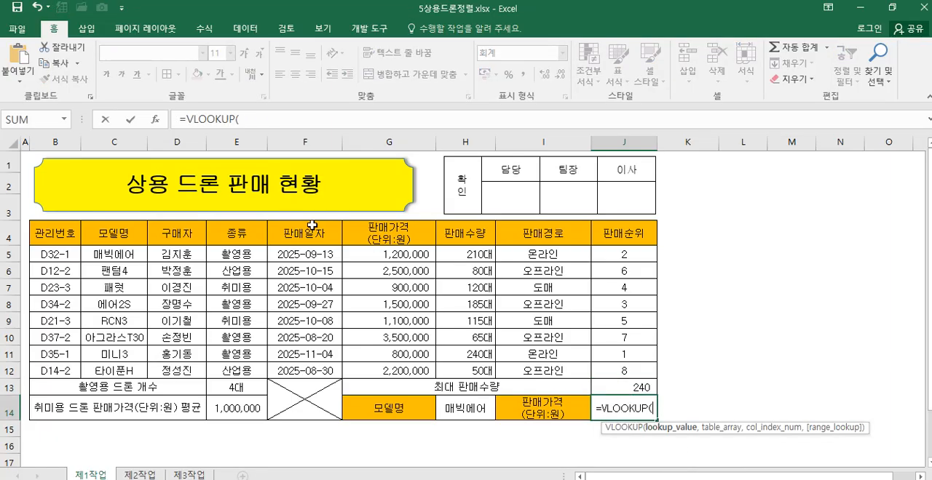
pyautogui.click(154, 119)
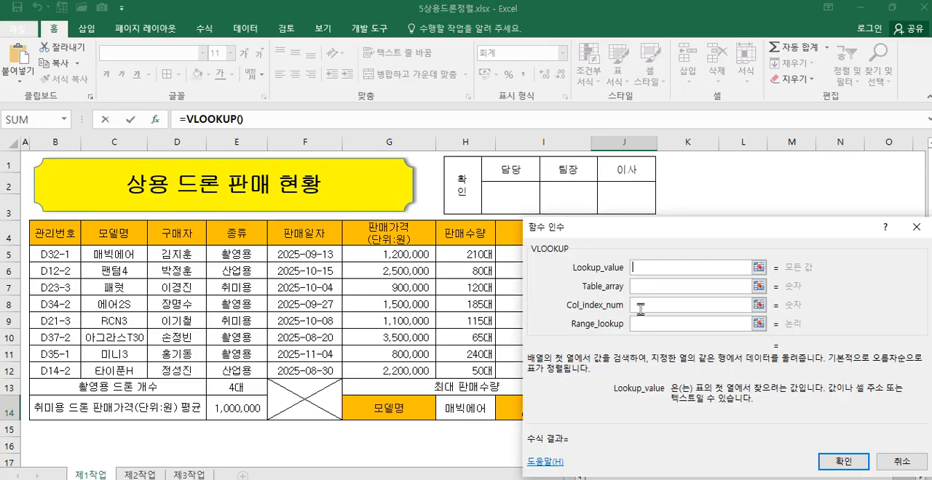
pyautogui.click(468, 410)
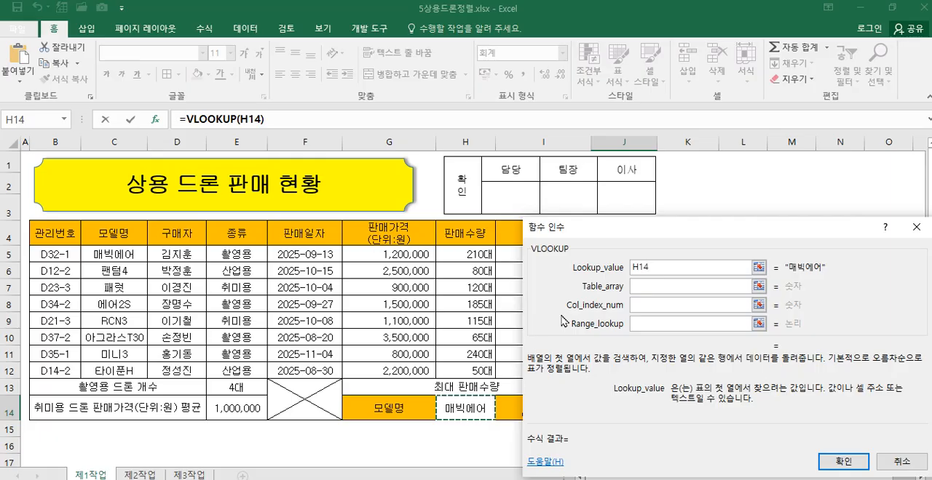
pyautogui.moveTo(617, 232); pyautogui.dragTo(661, 237)
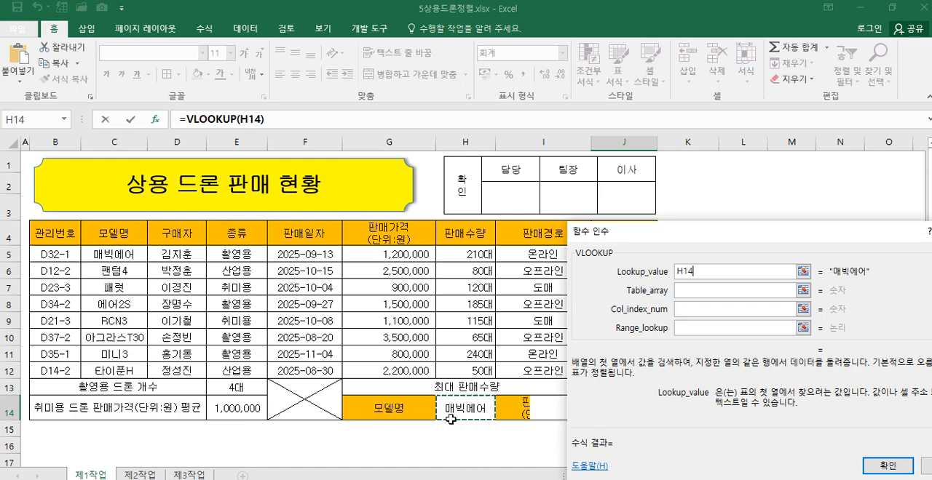
pyautogui.click(691, 291)
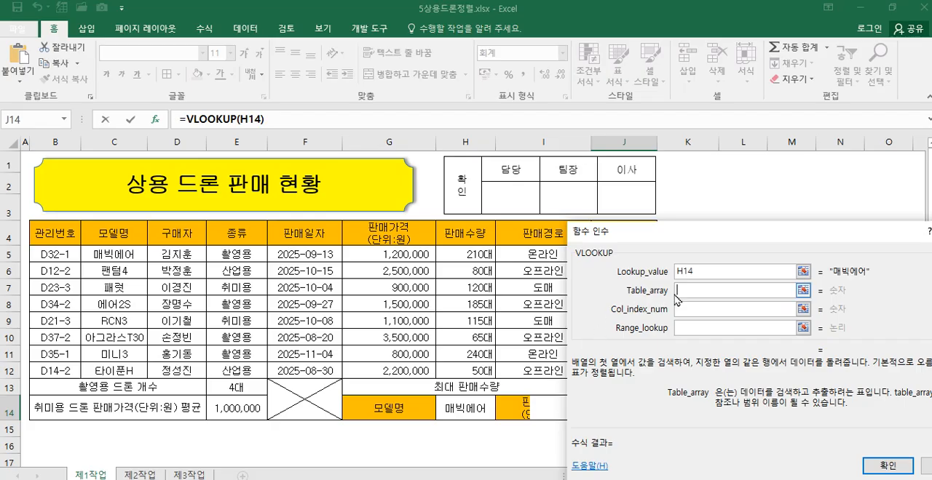
pyautogui.moveTo(130, 256); pyautogui.dragTo(447, 377)
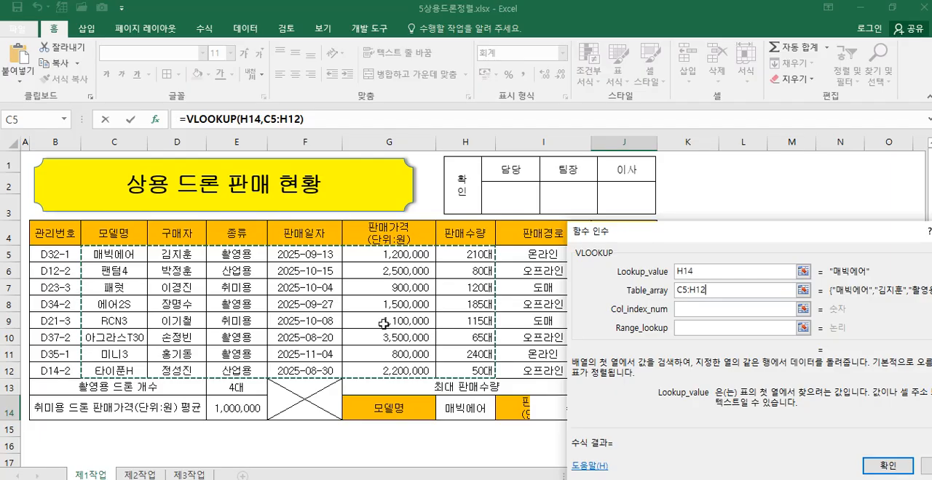
# Step: Set VLOOKUP's column index to 5 and range lookup to 0, and apply the formula in J14
pyautogui.click(703, 308)
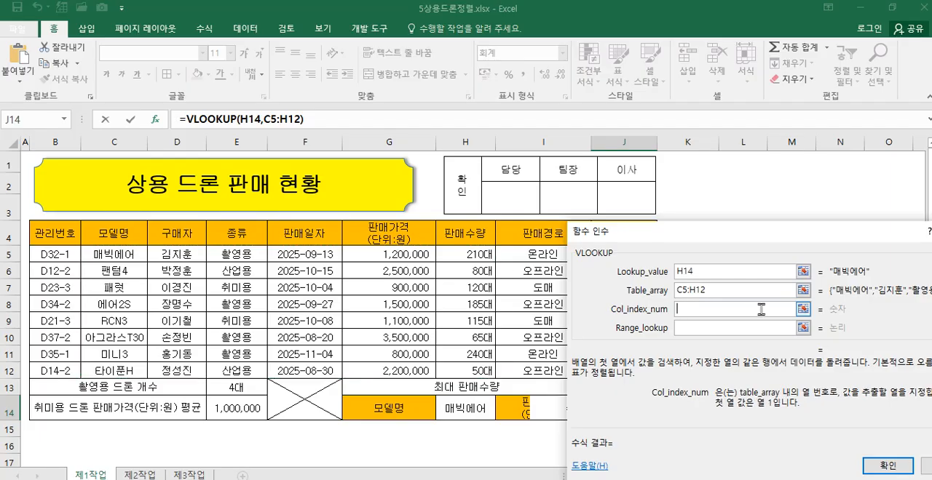
pyautogui.write('5')
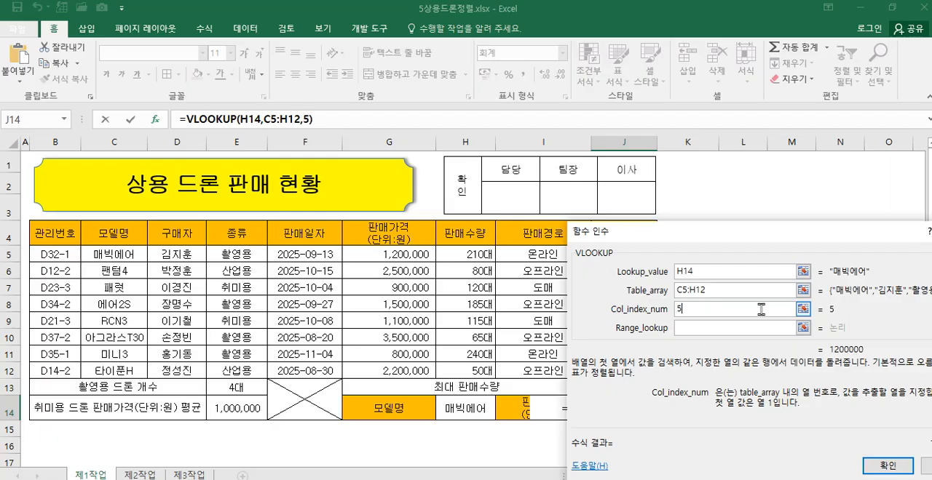
pyautogui.click(699, 327)
pyautogui.write('0')
pyautogui.moveTo(724, 235); pyautogui.dragTo(519, 182)
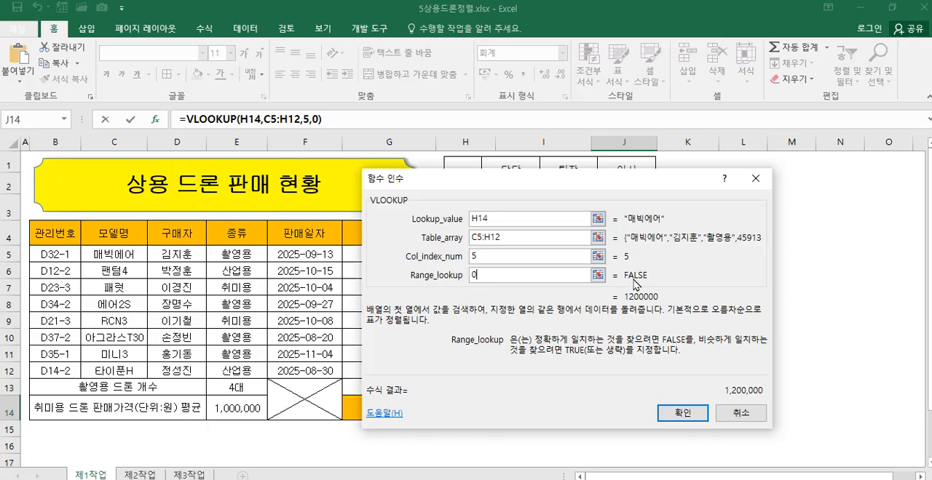
pyautogui.click(679, 414)
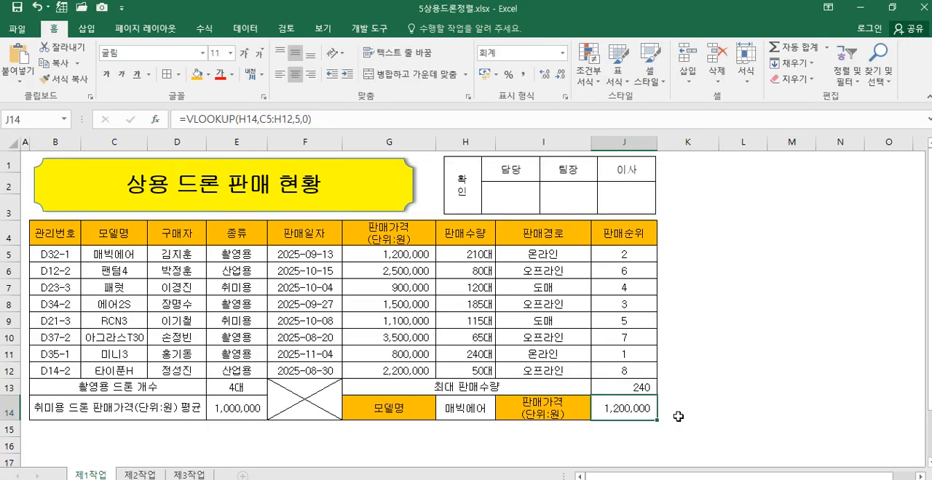
# Step: Test the 판매가격 lookup by switching the 모델명 in H14 to 팬텀4, to 패럿 and back to 매빅에어
pyautogui.click(474, 403)
pyautogui.click(501, 414)
pyautogui.click(458, 327)
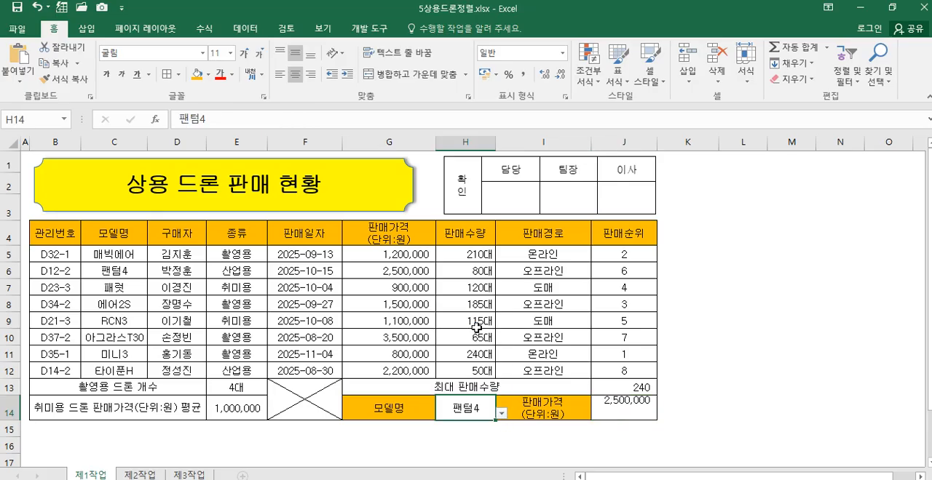
pyautogui.click(501, 414)
pyautogui.click(475, 338)
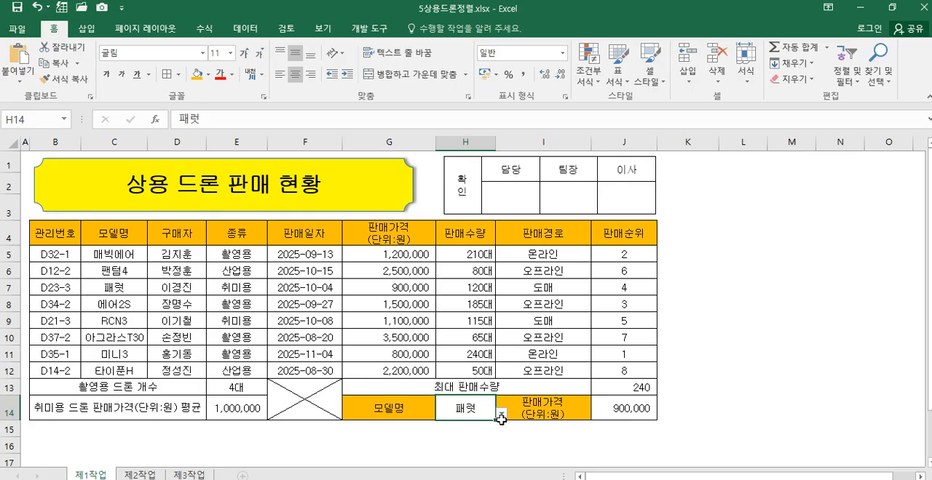
pyautogui.click(501, 414)
pyautogui.click(473, 316)
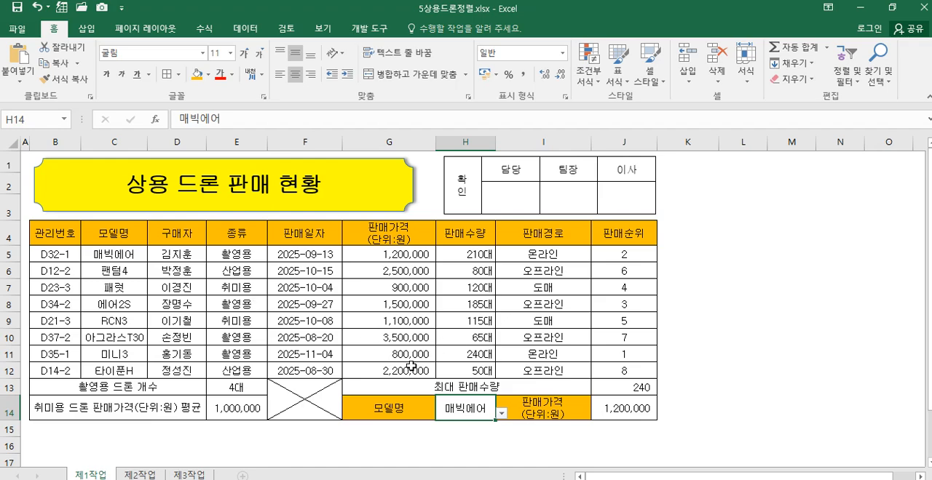
pyautogui.click(639, 404)
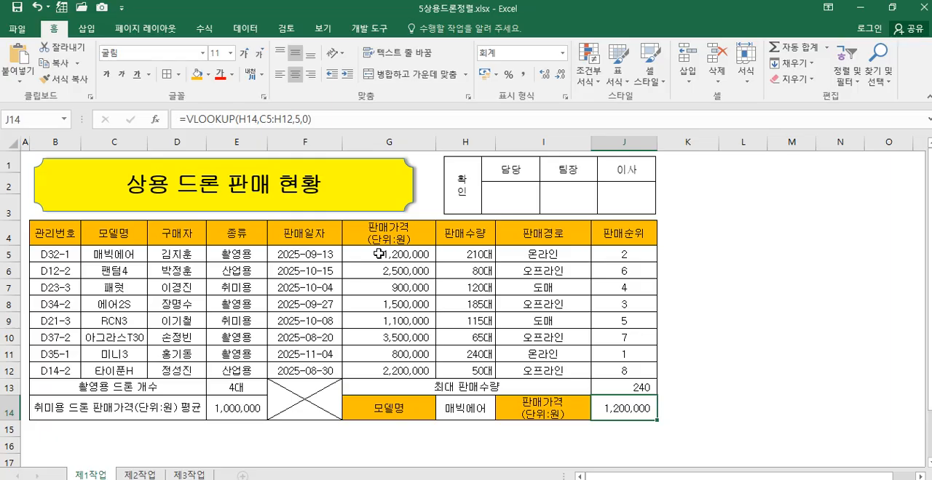
pyautogui.click(64, 254)
pyautogui.moveTo(64, 254); pyautogui.dragTo(626, 370)
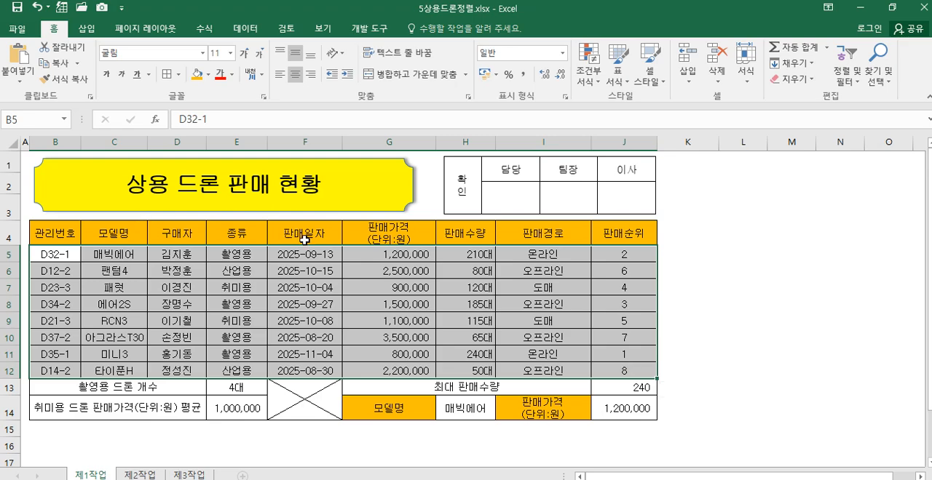
pyautogui.moveTo(43, 230); pyautogui.dragTo(616, 368)
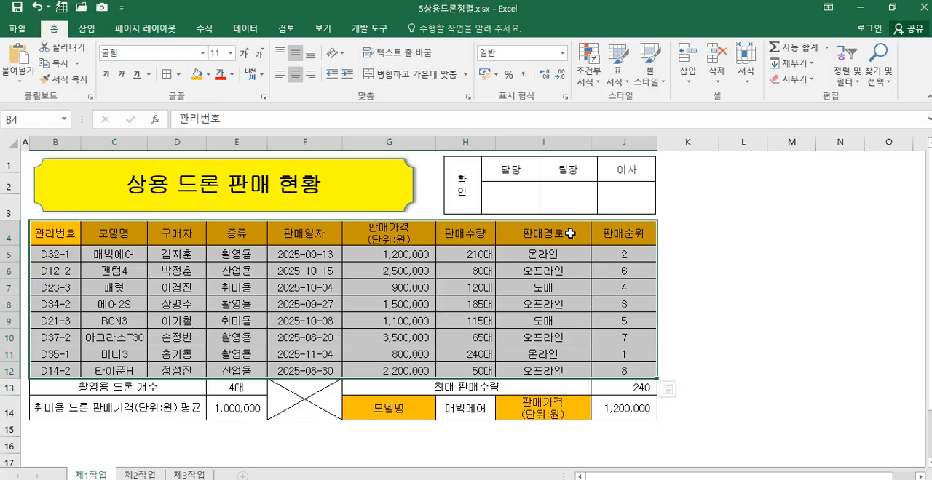
pyautogui.click(182, 304)
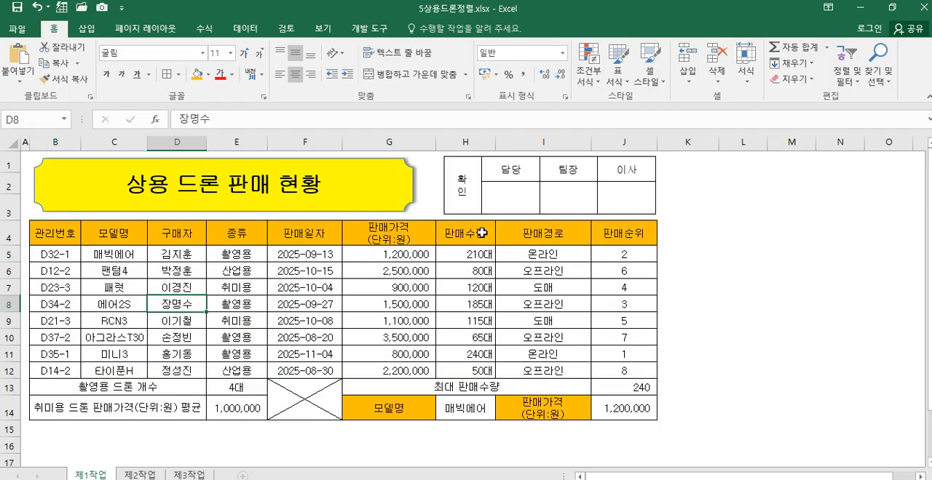
# Step: Start a new conditional formatting rule for B5:J12 that uses a formula to determine which cells to format
pyautogui.moveTo(58, 253); pyautogui.dragTo(446, 369)
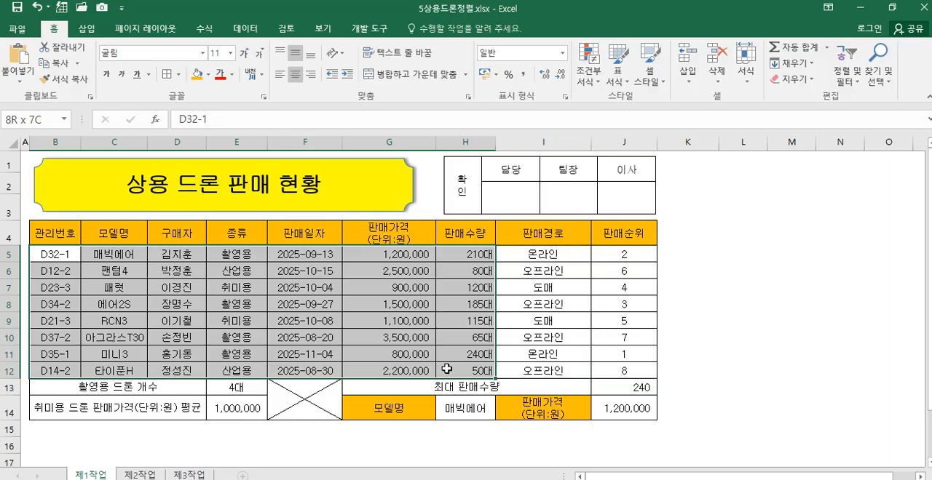
pyautogui.moveTo(446, 369); pyautogui.dragTo(604, 370)
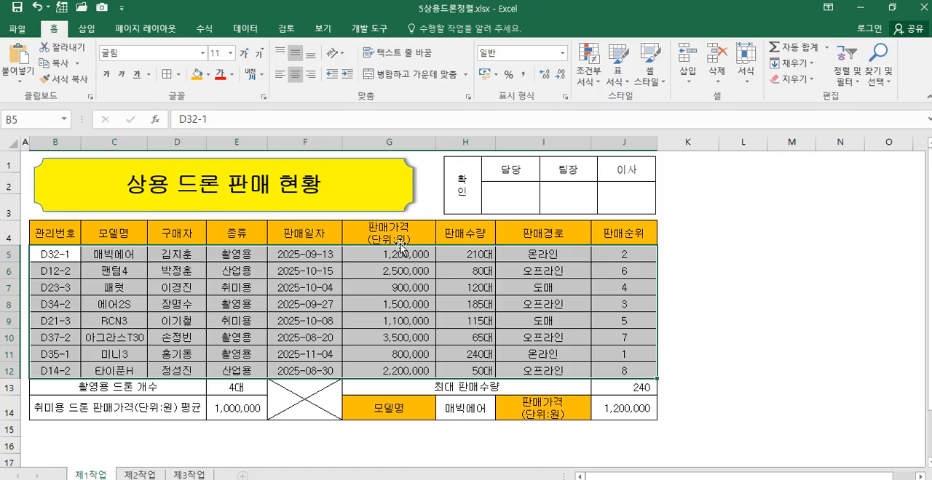
pyautogui.click(588, 74)
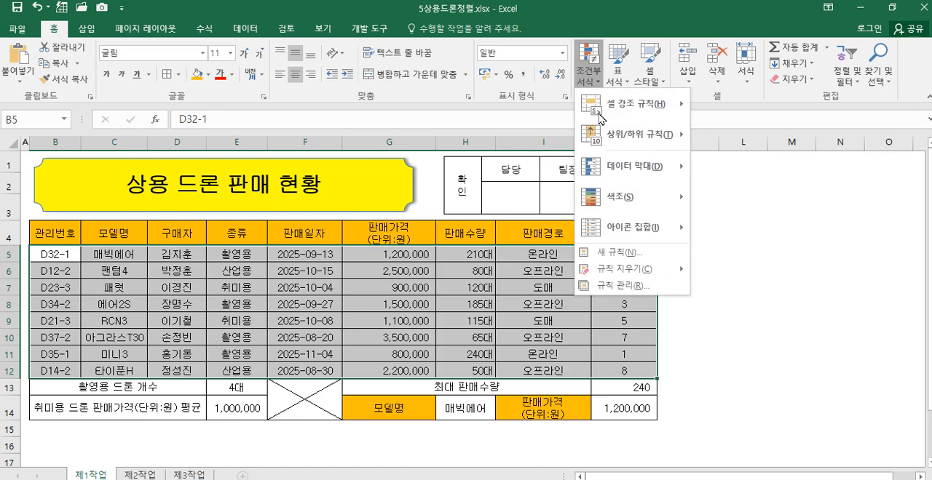
pyautogui.moveTo(632, 270)
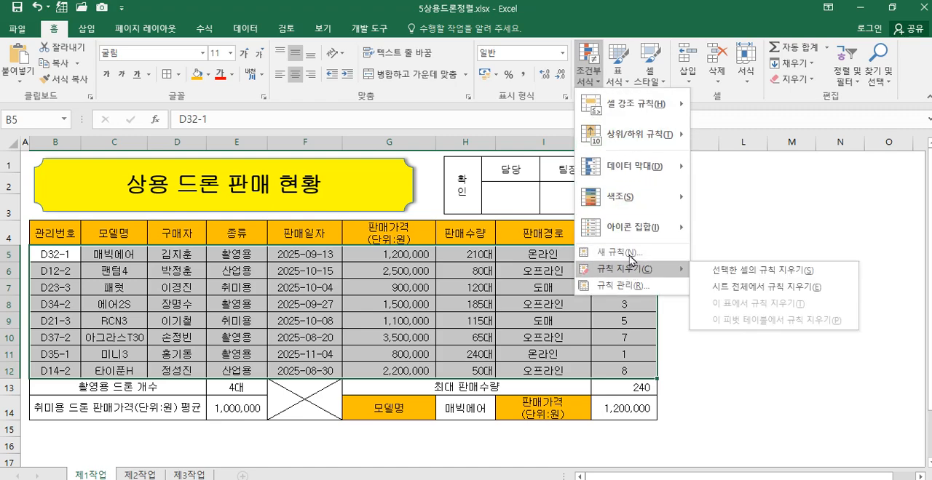
pyautogui.click(629, 253)
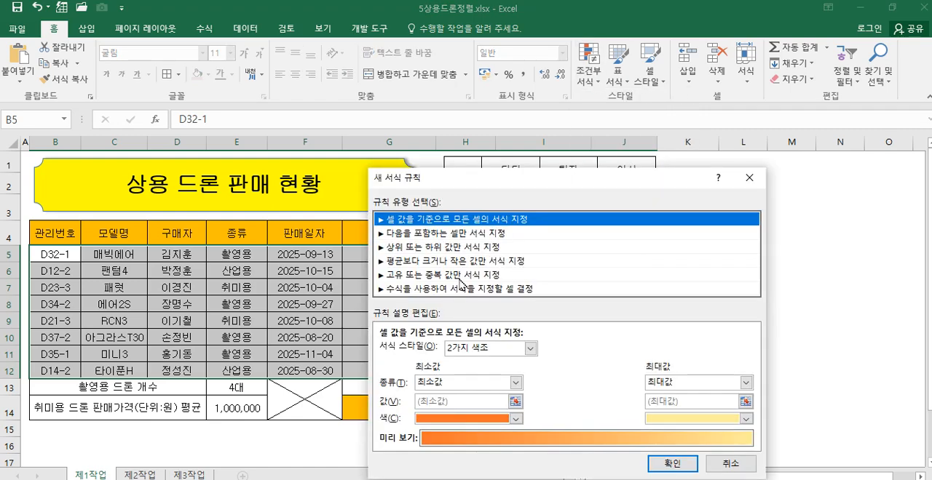
pyautogui.click(424, 289)
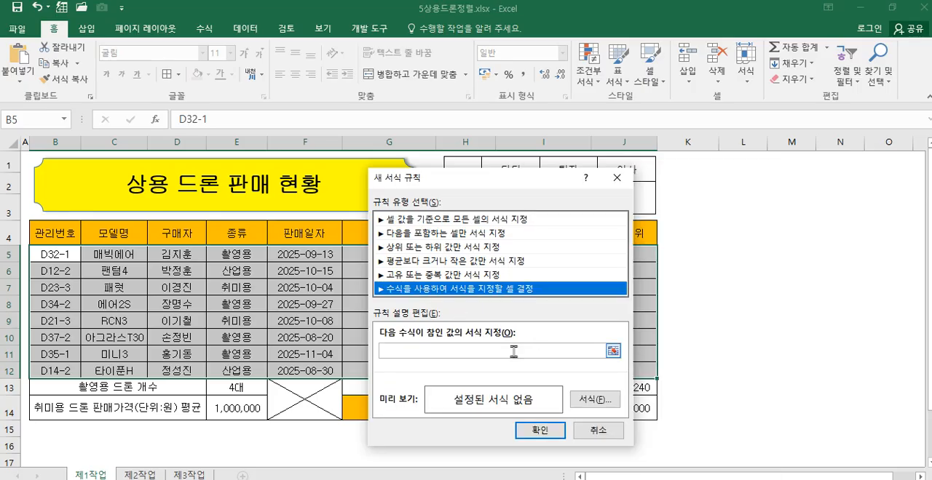
# Step: Enter the rule formula =$G5>=2000000 so that only column G is fixed
pyautogui.click(484, 349)
pyautogui.moveTo(505, 184); pyautogui.dragTo(687, 107)
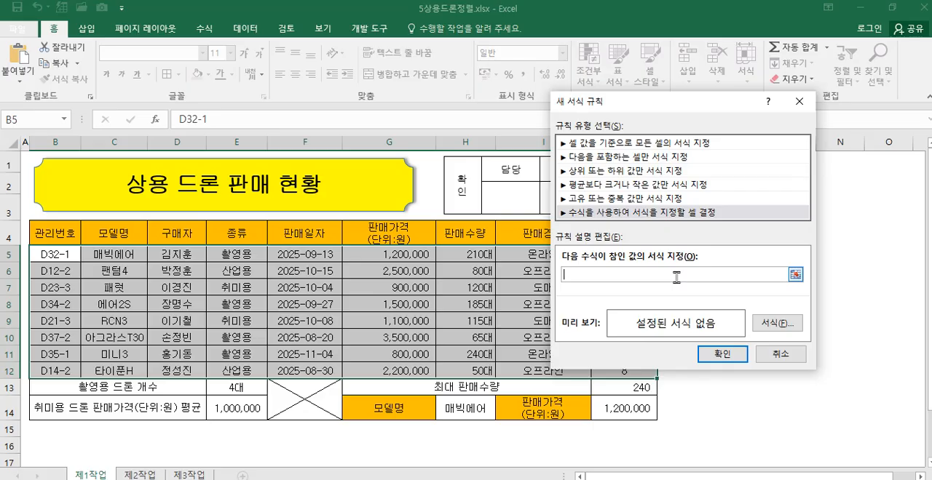
pyautogui.click(384, 256)
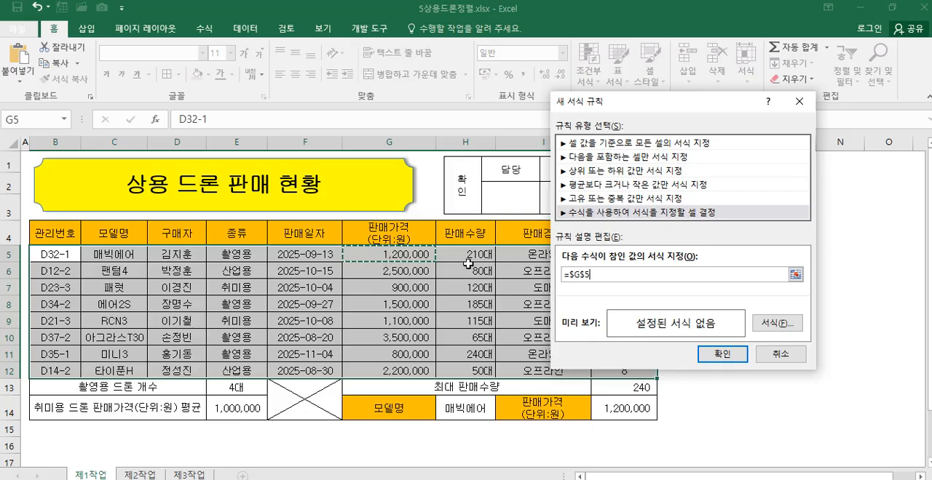
pyautogui.click(583, 275)
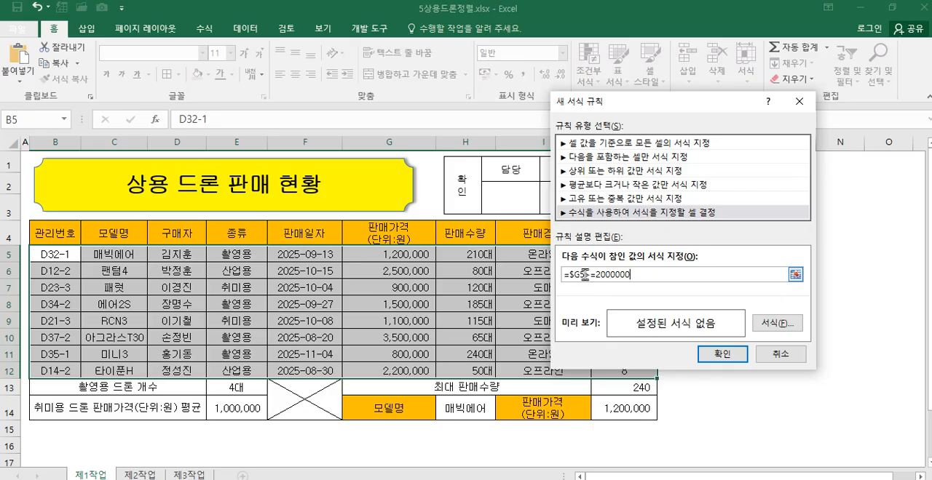
# Step: Set the rule's font to bold (굵게) and standard blue, and apply the rule to the selected rows
pyautogui.click(777, 324)
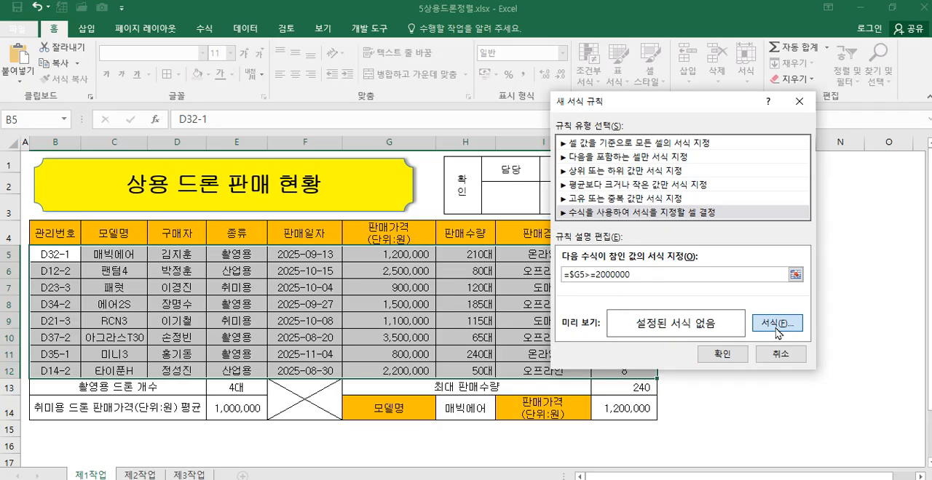
pyautogui.click(604, 208)
pyautogui.click(655, 272)
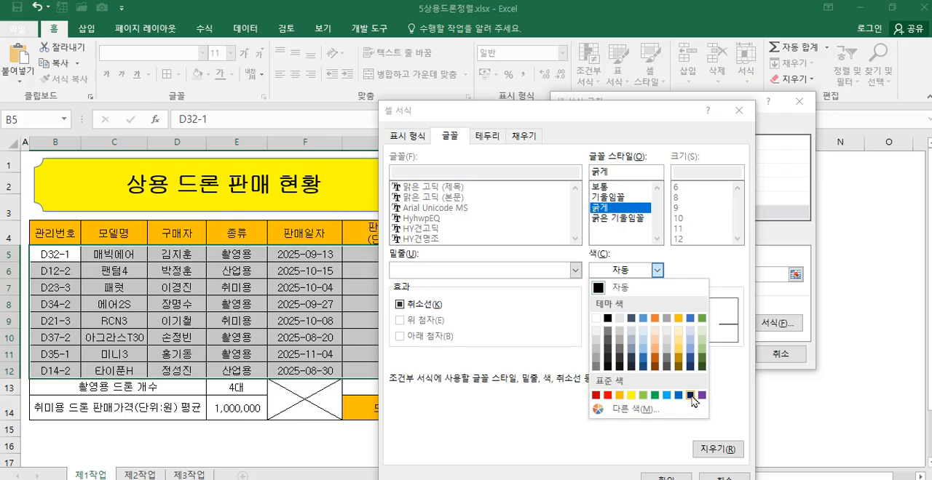
pyautogui.click(679, 397)
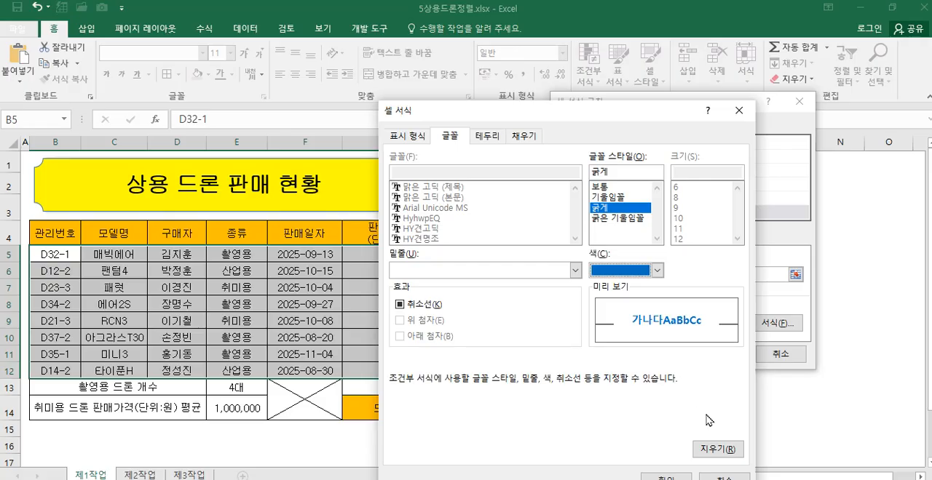
pyautogui.click(666, 477)
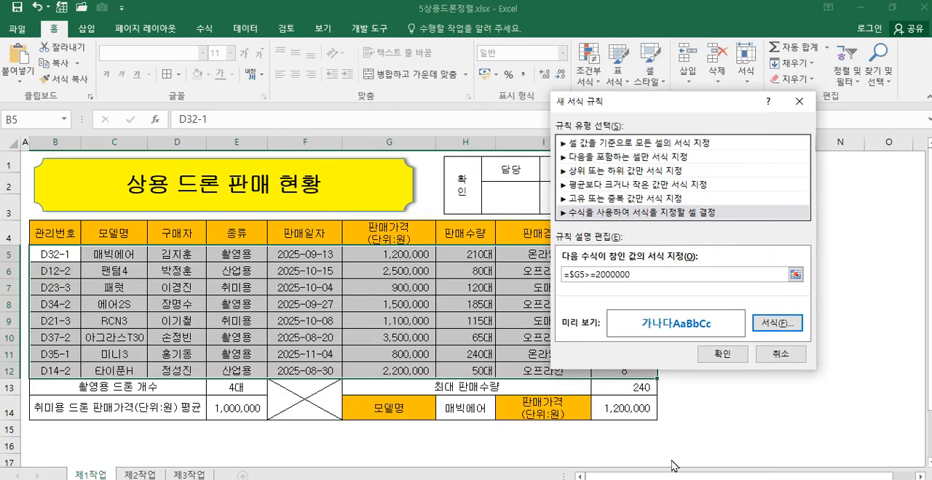
pyautogui.click(717, 356)
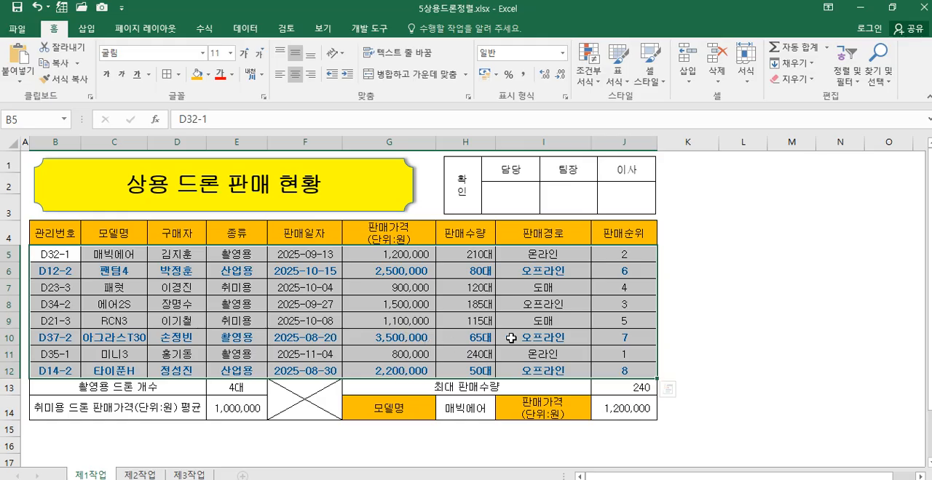
pyautogui.click(728, 324)
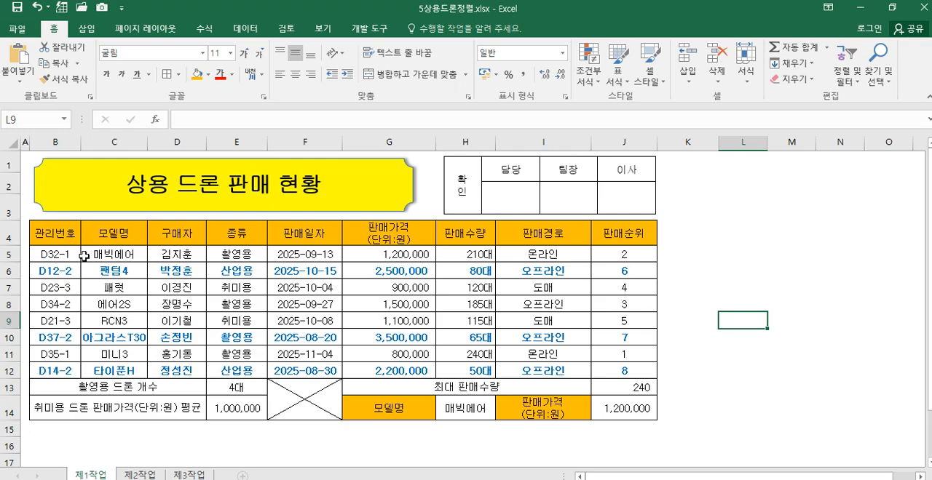
# Step: Apply thick outside borders around the whole table B4:J14 and around the data rows B5:J12
pyautogui.moveTo(59, 237); pyautogui.dragTo(617, 408)
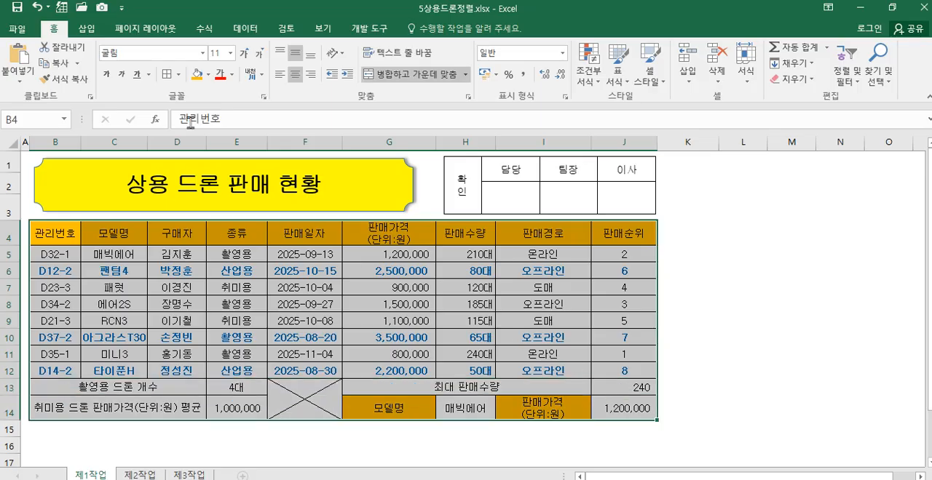
pyautogui.click(178, 74)
pyautogui.click(226, 239)
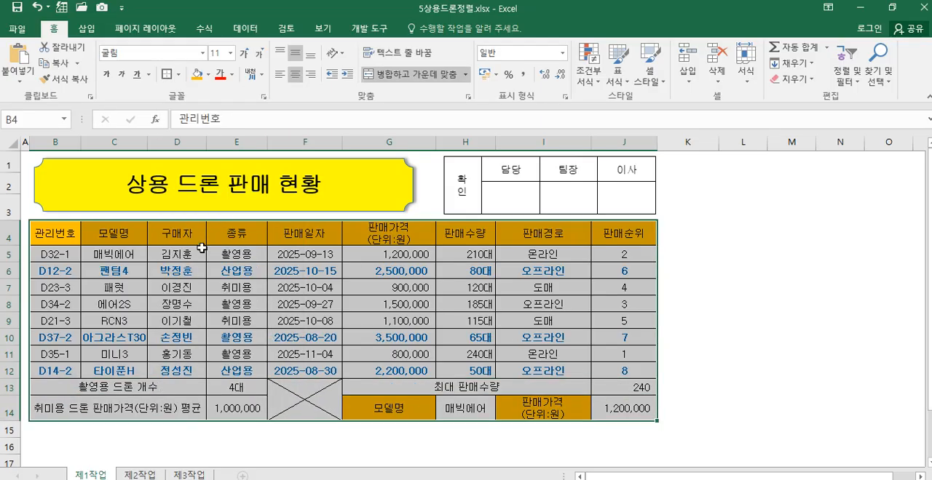
pyautogui.moveTo(65, 255); pyautogui.dragTo(623, 365)
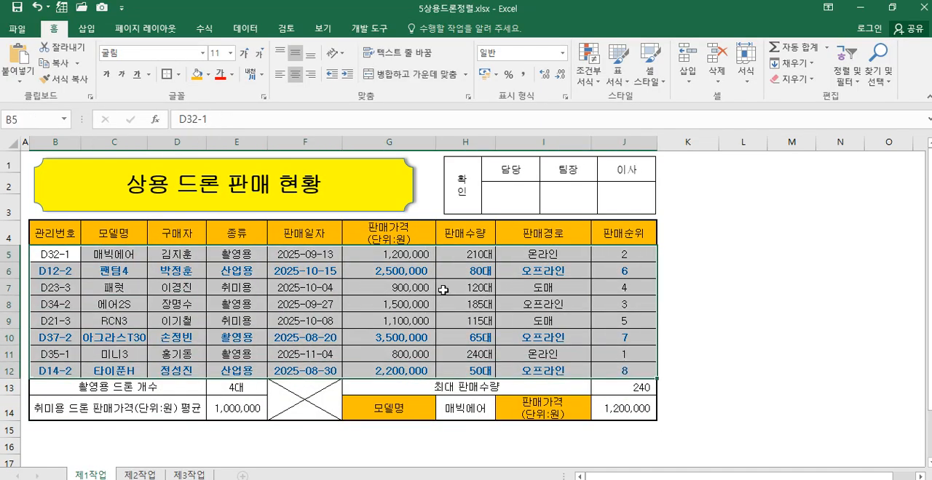
pyautogui.click(728, 283)
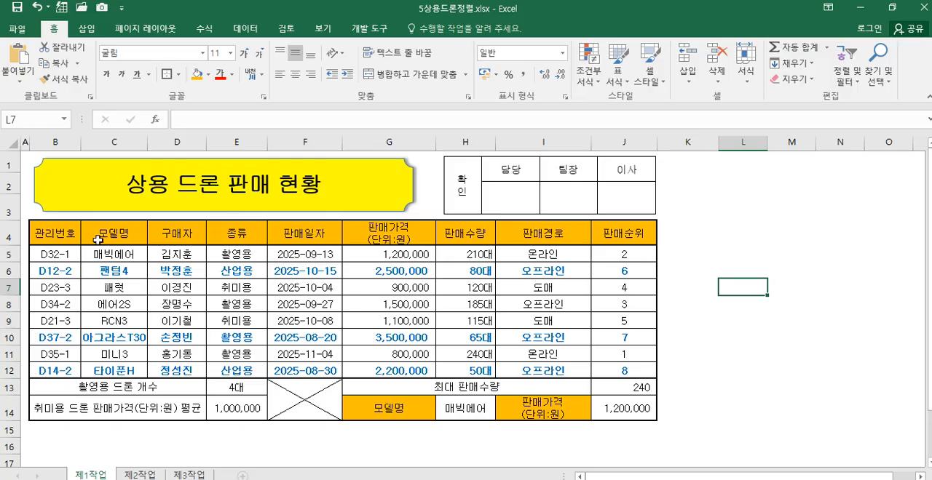
# Step: Copy B4:H12 from the 제1작업 sheet and paste it at B2 of the 제2작업 sheet
pyautogui.moveTo(67, 233); pyautogui.dragTo(450, 370)
pyautogui.rightClick(474, 232)
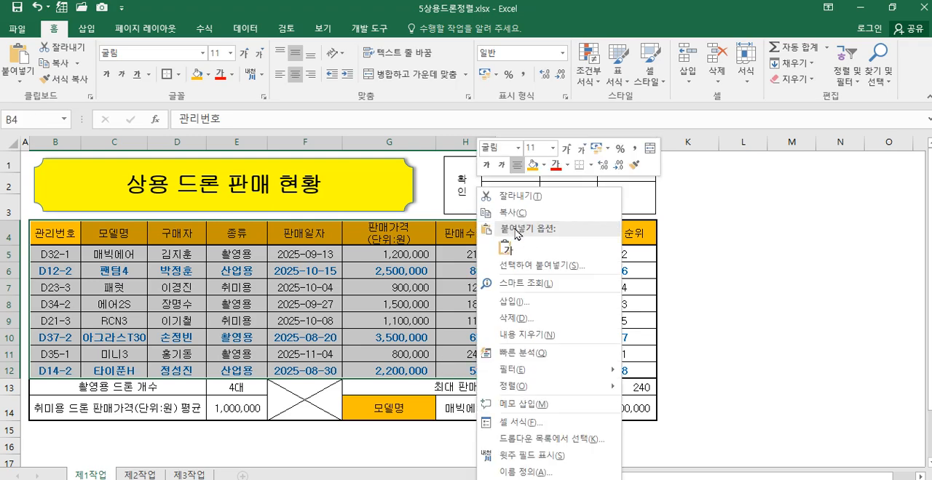
pyautogui.click(519, 212)
pyautogui.click(140, 475)
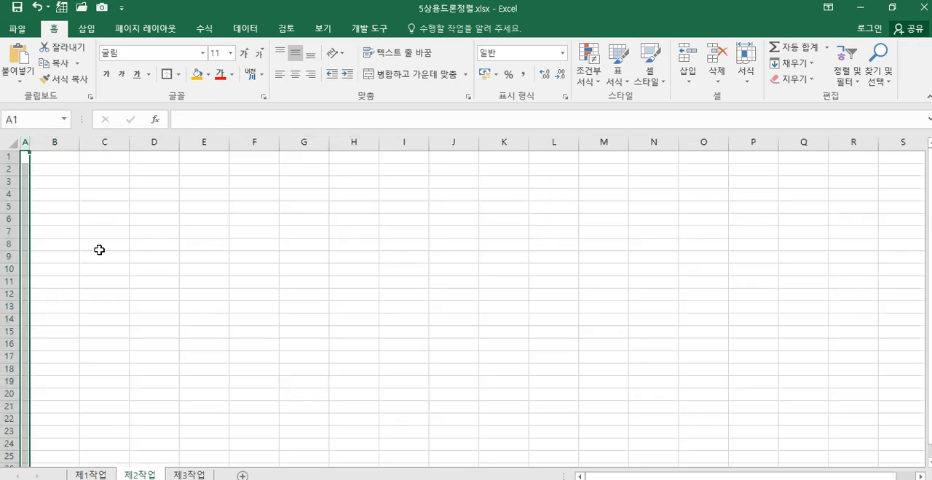
pyautogui.click(68, 167)
pyautogui.rightClick(69, 168)
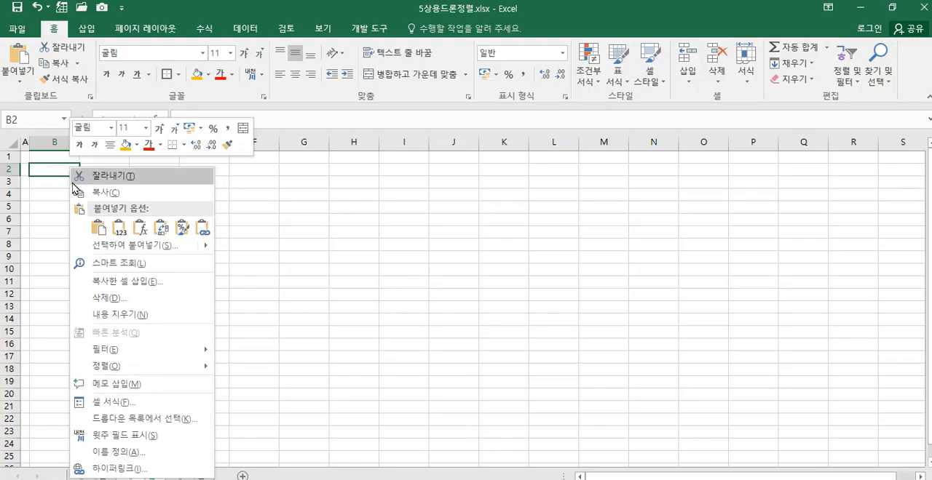
pyautogui.click(100, 230)
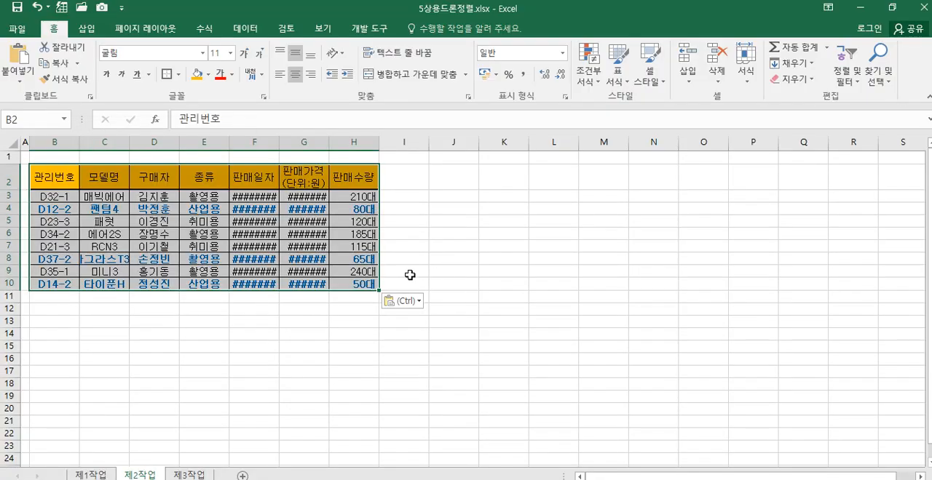
# Step: Autofit columns F, G and C on the 제2작업 sheet, and widen columns B to H to one equal width
pyautogui.click(101, 474)
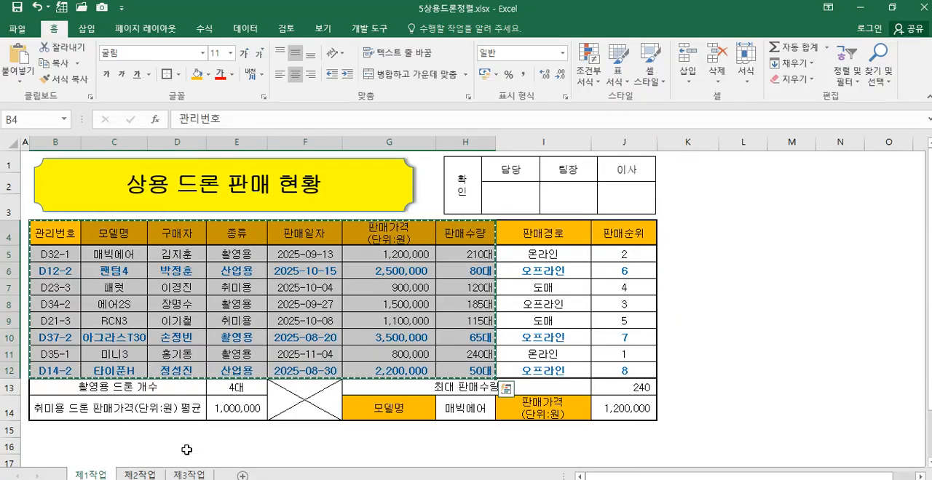
pyautogui.click(150, 474)
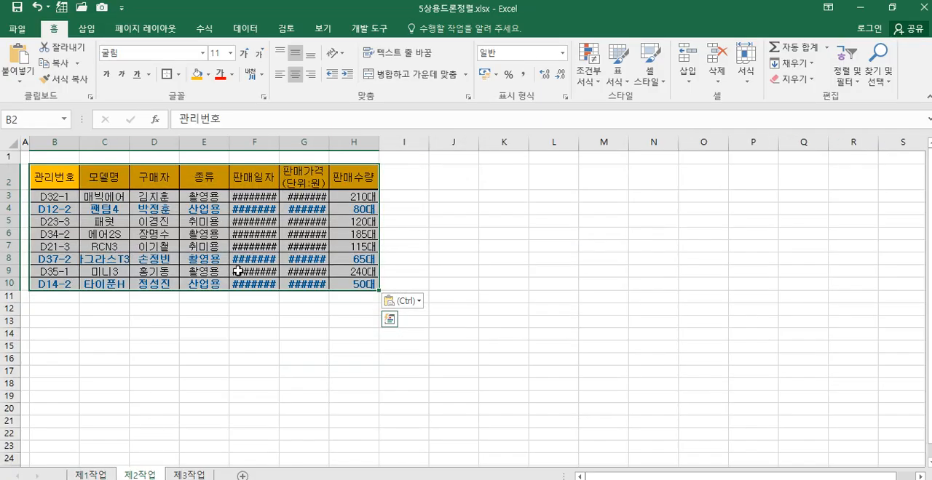
pyautogui.doubleClick(280, 141)
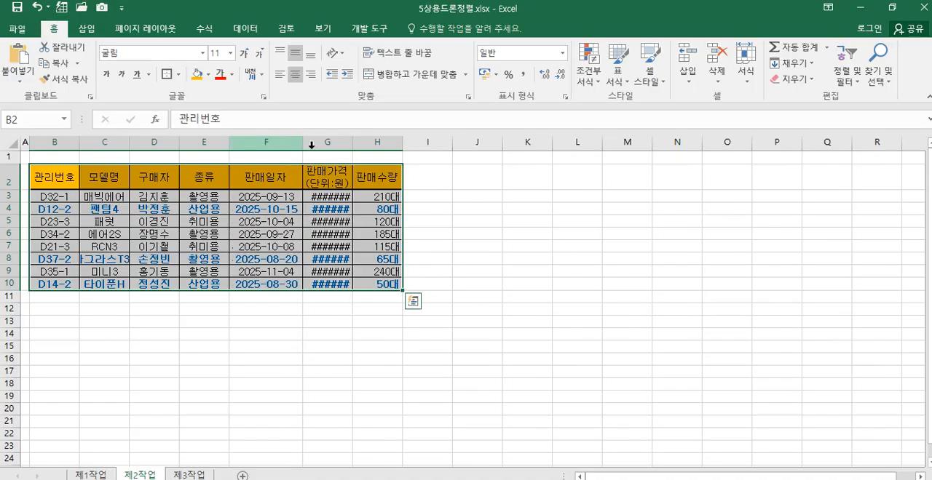
pyautogui.doubleClick(353, 141)
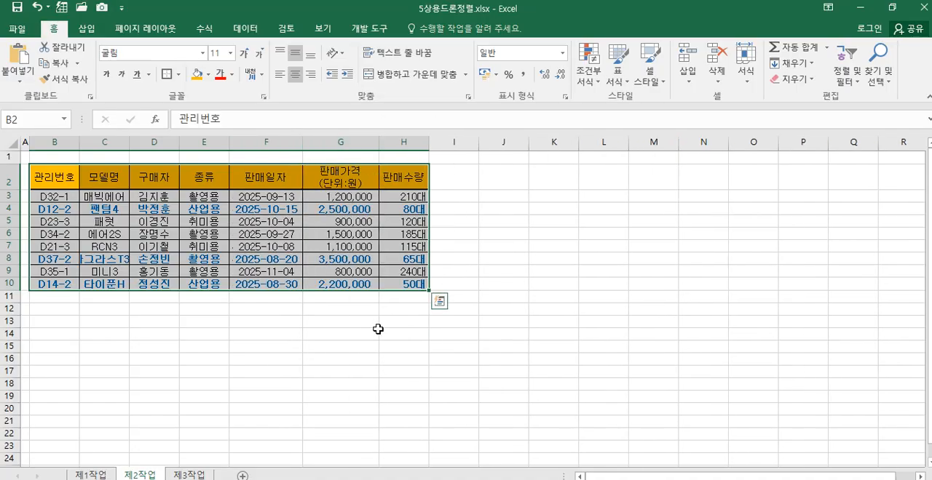
pyautogui.doubleClick(130, 141)
pyautogui.moveTo(59, 137); pyautogui.dragTo(429, 140)
pyautogui.moveTo(328, 139); pyautogui.dragTo(344, 139)
pyautogui.click(354, 337)
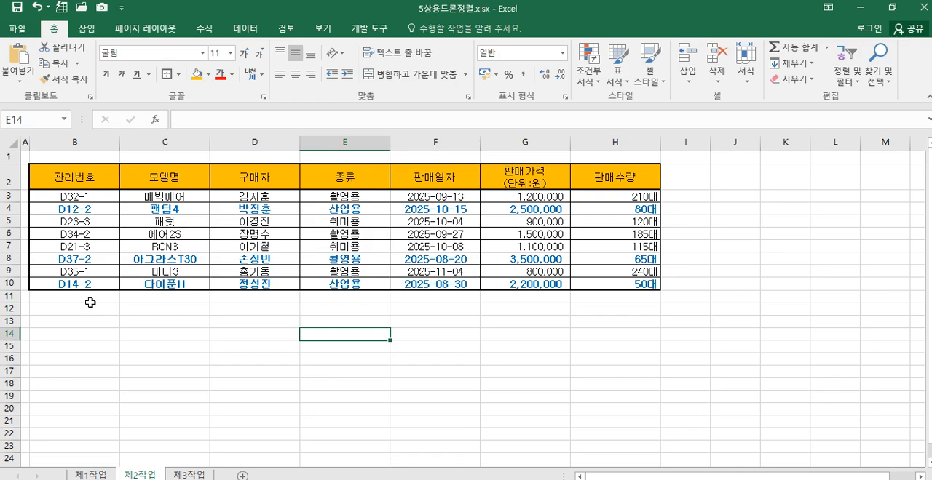
# Step: Merge and center B11:G11 below the table on the 제2작업 sheet and increase the height of row 11
pyautogui.moveTo(64, 297); pyautogui.dragTo(566, 297)
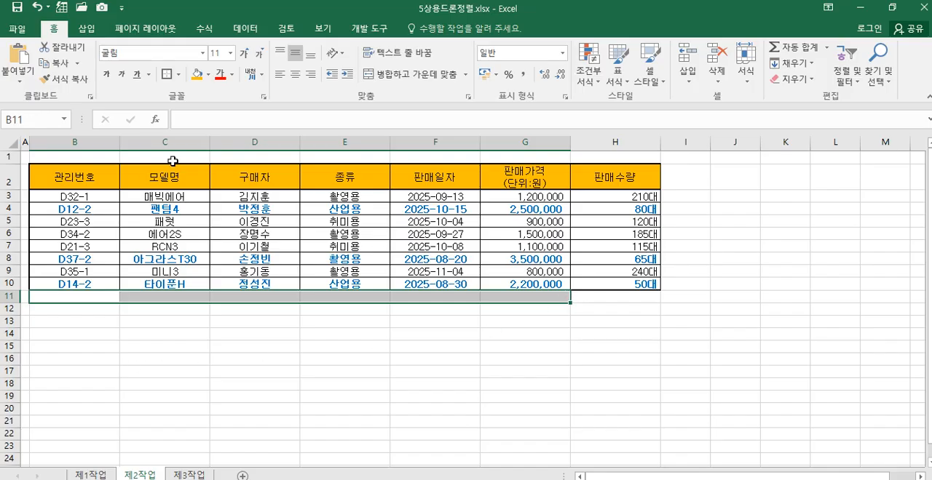
pyautogui.click(397, 74)
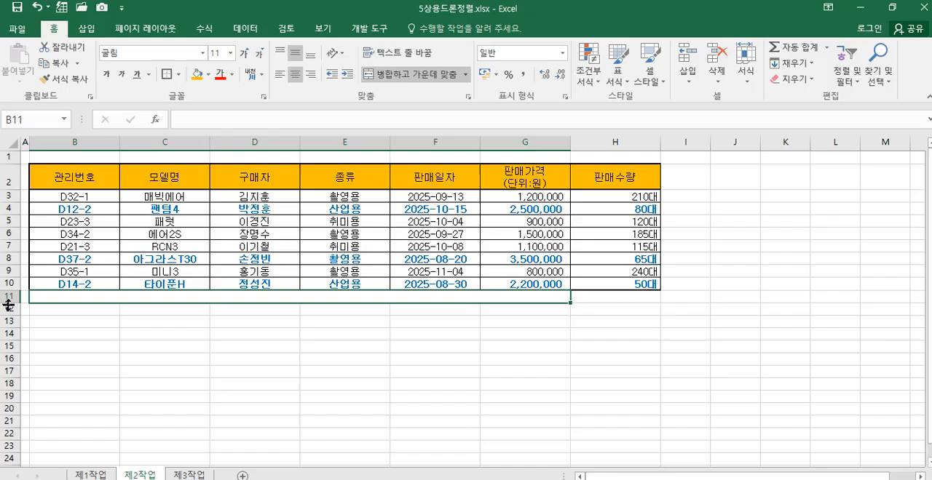
pyautogui.moveTo(9, 306); pyautogui.dragTo(9, 314)
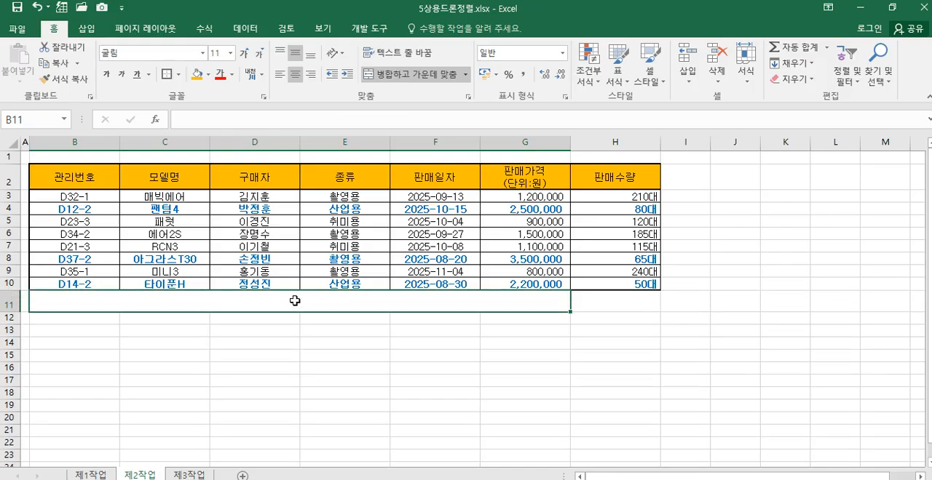
# Step: Enter the label 촬영용 드론 판매수량의 평균 in the merged cell B11
pyautogui.write('chkf')
pyautogui.press('BackSpace')
pyautogui.press('BackSpace')
pyautogui.press('BackSpace')
pyautogui.press('BackSpace')
pyautogui.write('차')
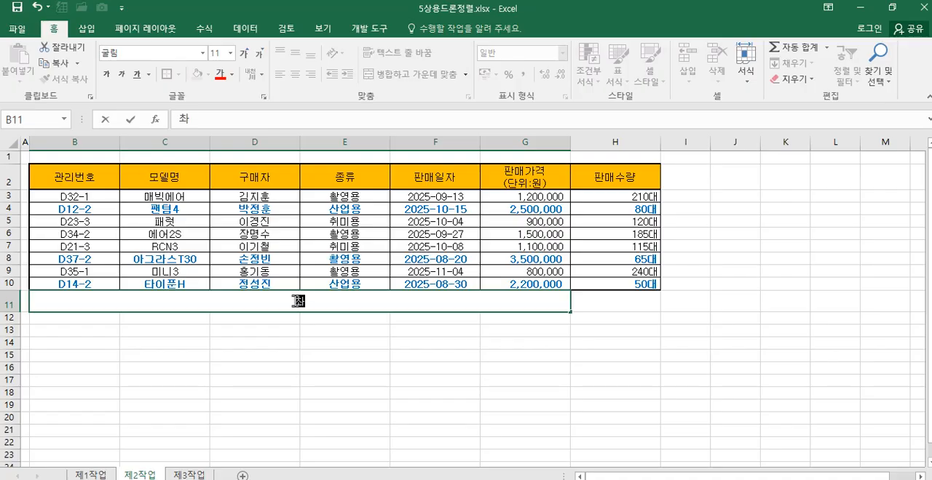
pyautogui.write('영용')
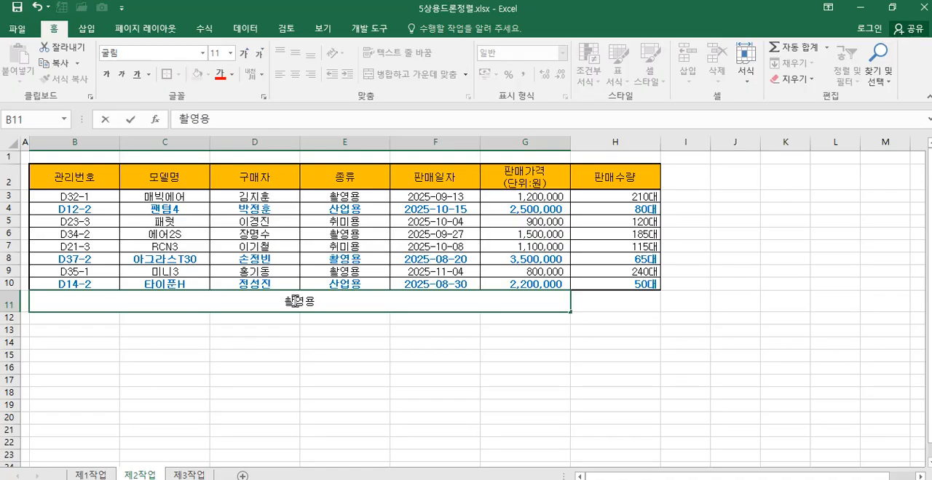
pyautogui.write(' 드론')
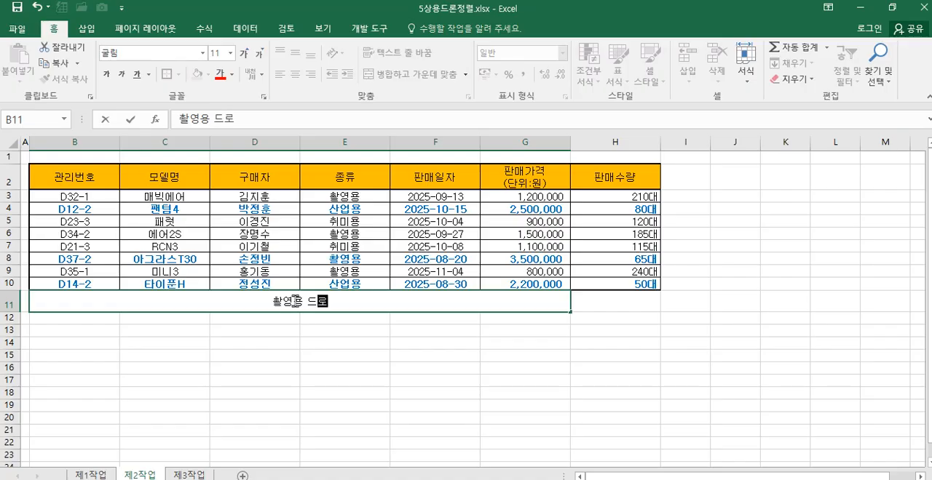
pyautogui.write(' 판매수량의')
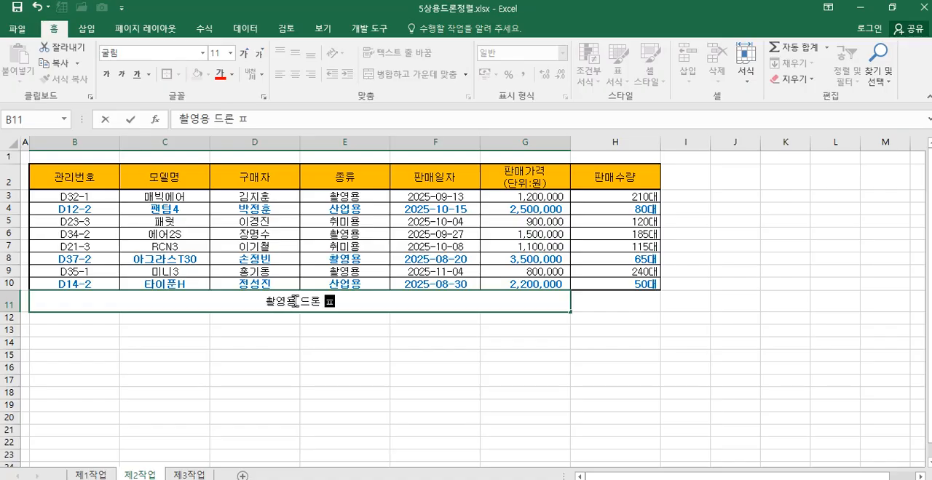
pyautogui.write(' 평균')
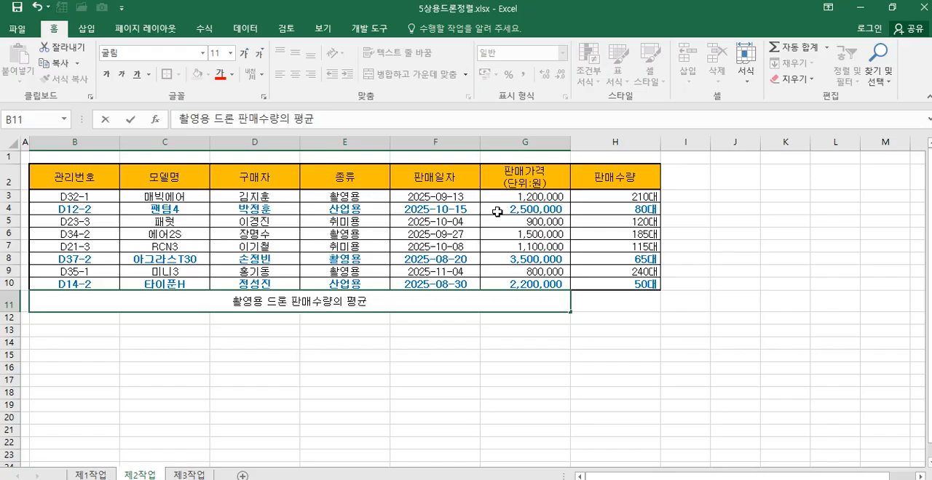
pyautogui.click(606, 299)
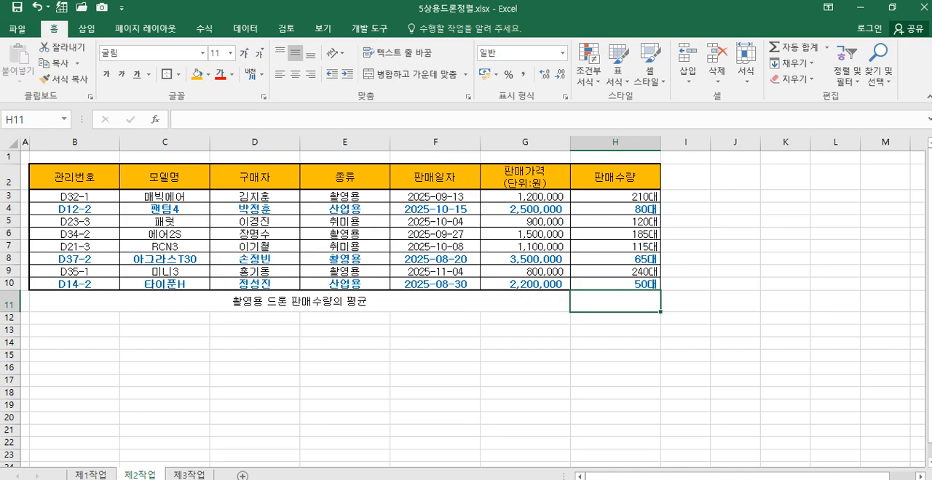
# Step: Check the E13 formula on the 제1작업 sheet, and start a DAVERAGE function with its arguments dialog in H11 of 제2작업
pyautogui.click(90, 474)
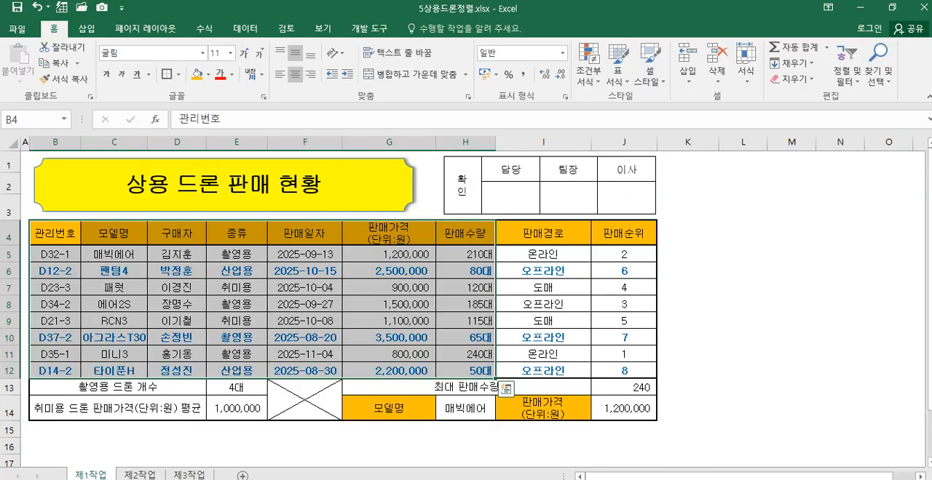
pyautogui.click(236, 391)
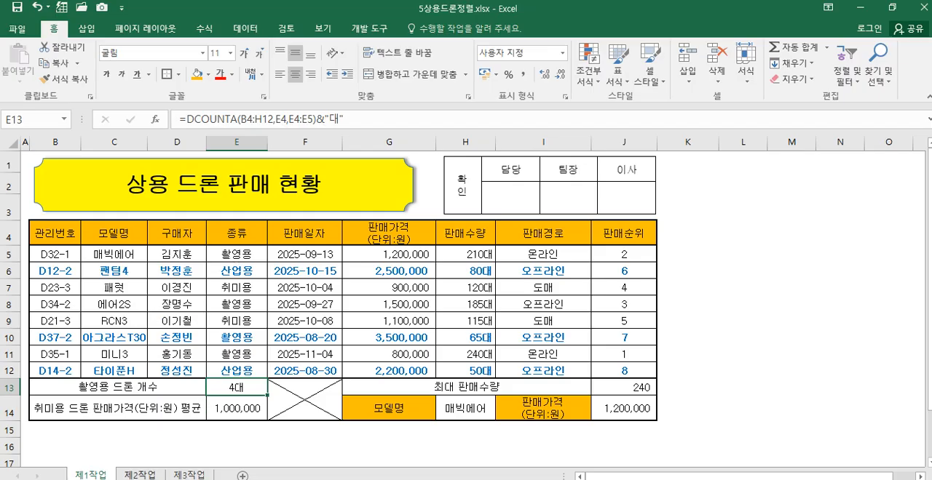
pyautogui.click(152, 476)
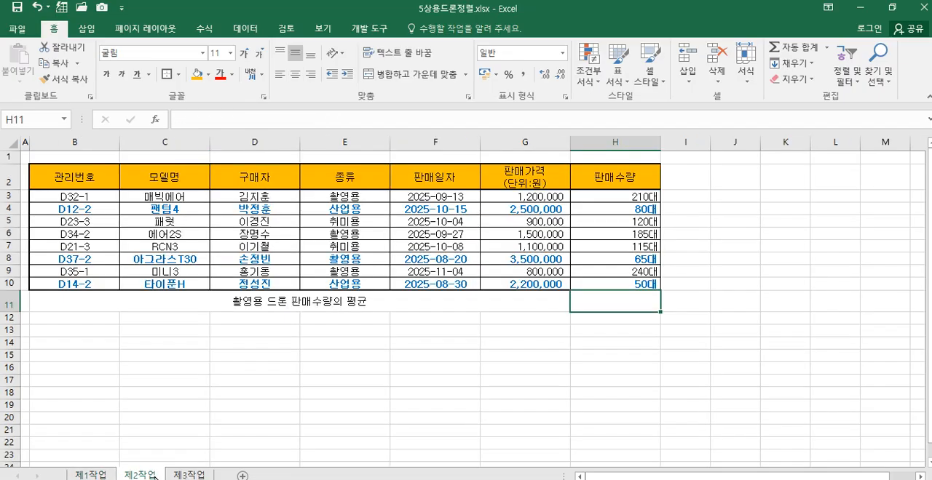
pyautogui.doubleClick(611, 305)
pyautogui.write('=')
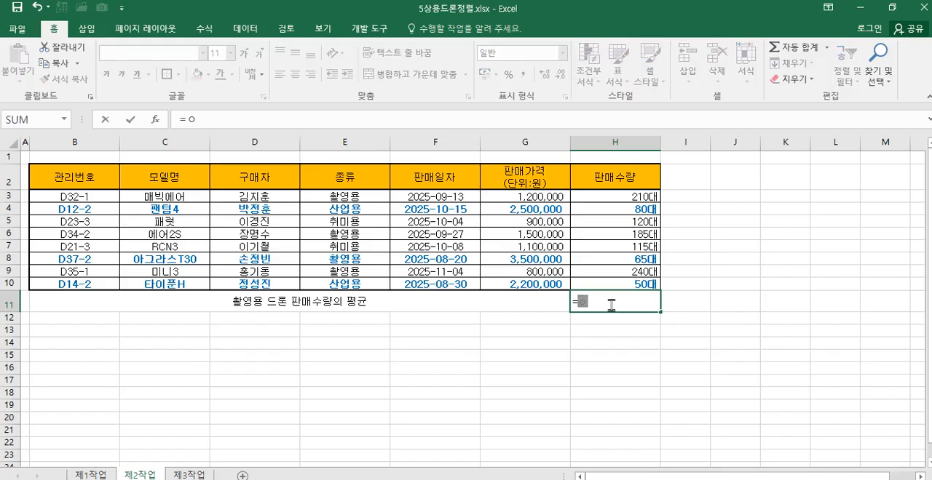
pyautogui.press('BackSpace')
pyautogui.write('=da')
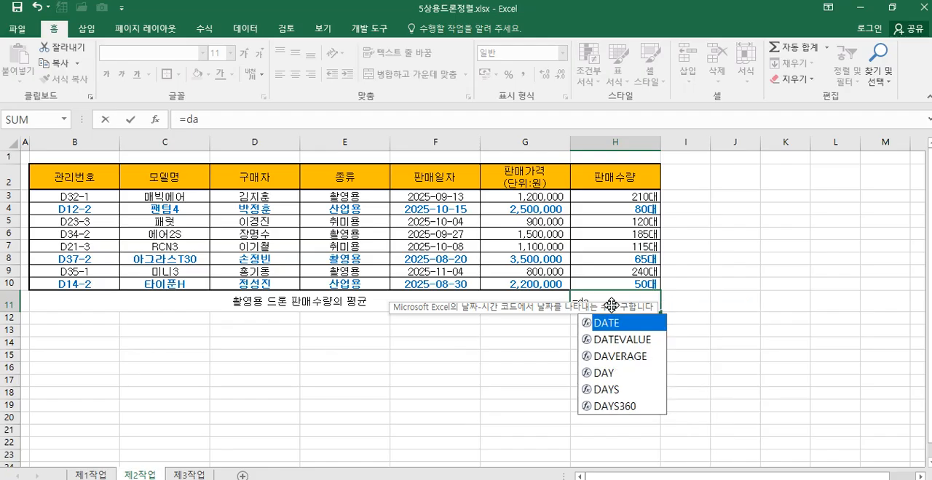
pyautogui.write('v')
pyautogui.doubleClick(617, 324)
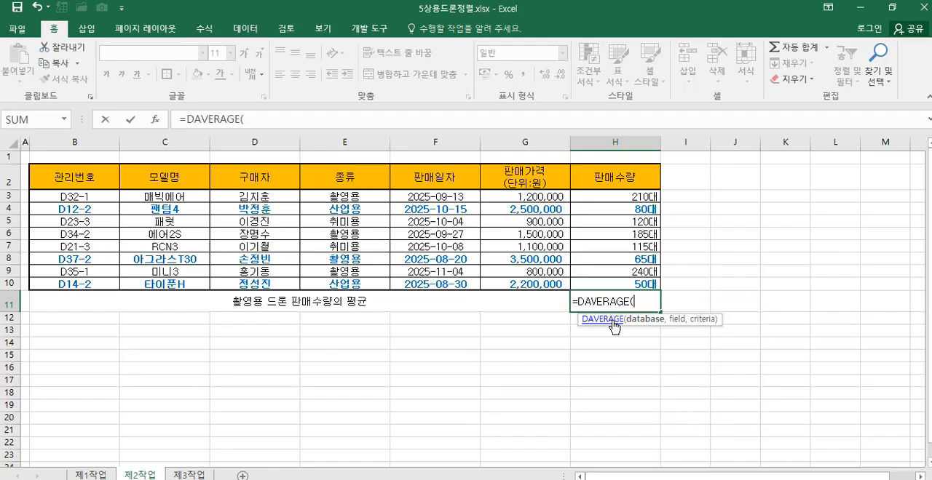
pyautogui.click(156, 120)
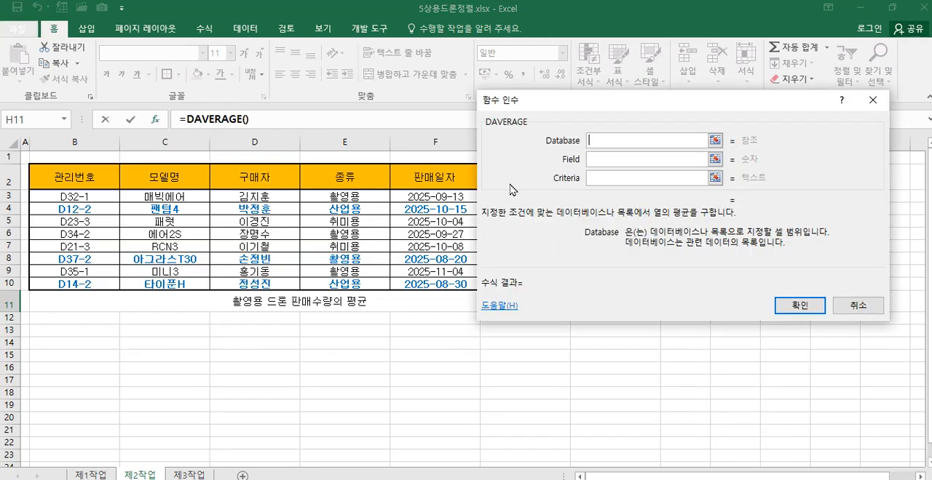
# Step: Complete the DAVERAGE formula in H11 with database B2:H10, field H2 and criteria E2:E3
pyautogui.moveTo(58, 176); pyautogui.dragTo(648, 285)
pyautogui.click(604, 163)
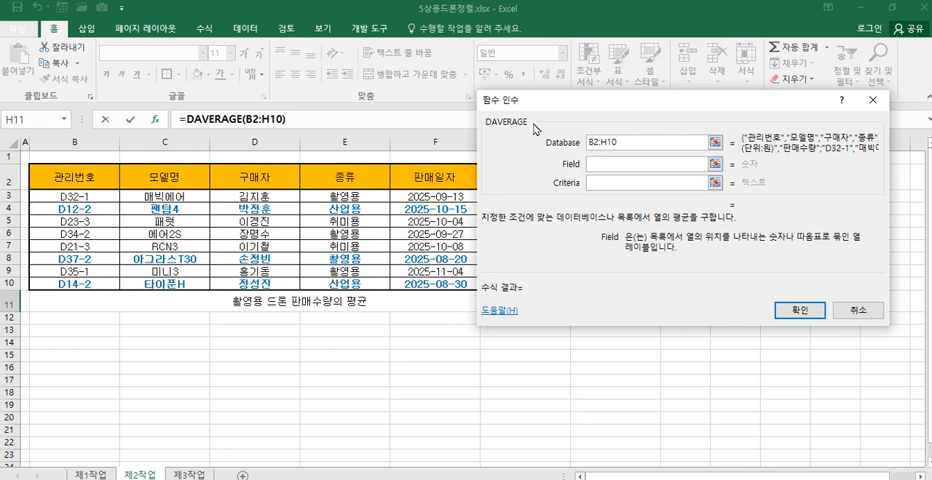
pyautogui.moveTo(554, 106); pyautogui.dragTo(361, 323)
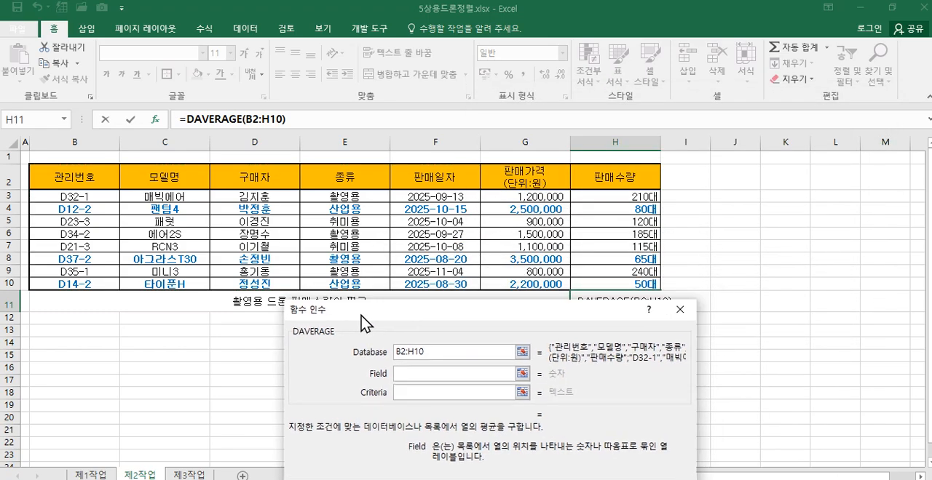
pyautogui.click(626, 176)
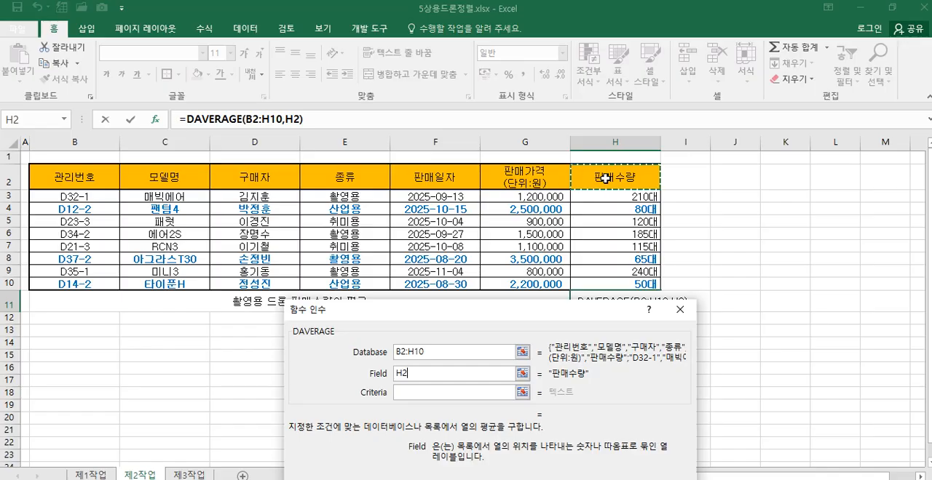
pyautogui.moveTo(352, 180); pyautogui.dragTo(353, 197)
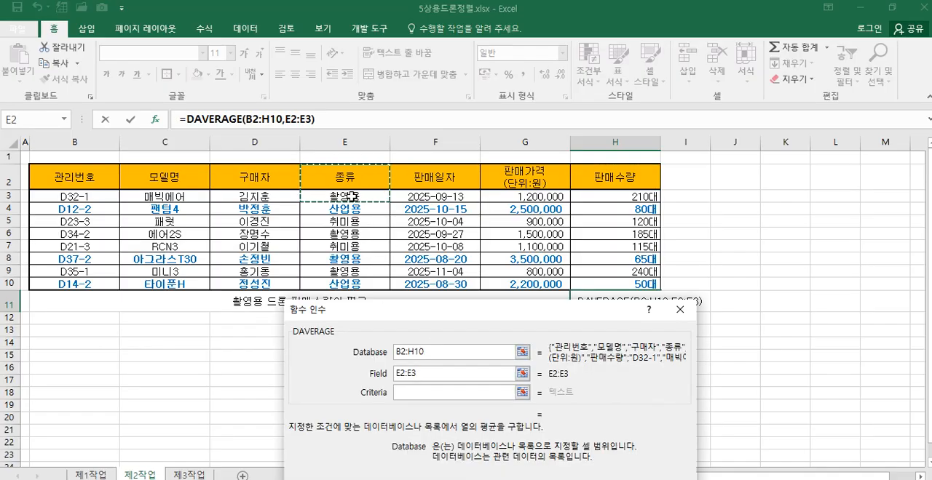
pyautogui.moveTo(426, 373); pyautogui.dragTo(390, 374)
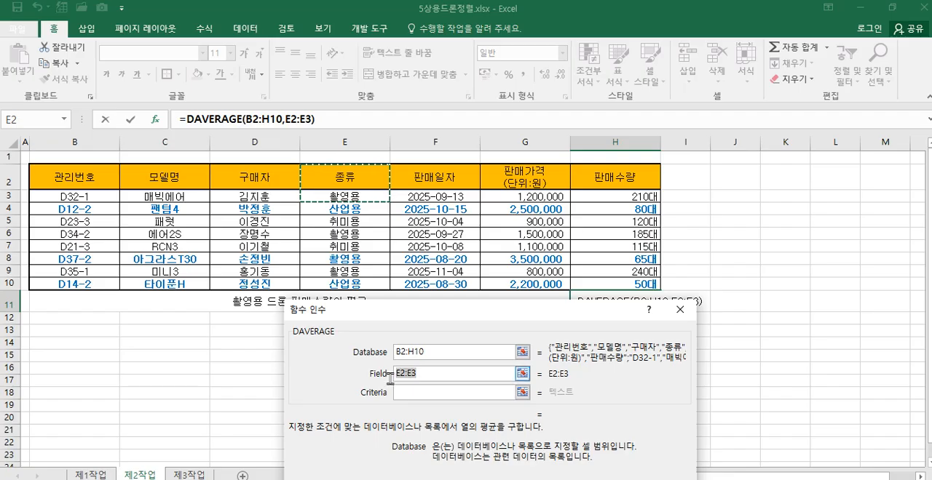
pyautogui.click(607, 186)
pyautogui.click(424, 399)
pyautogui.moveTo(349, 184); pyautogui.dragTo(351, 198)
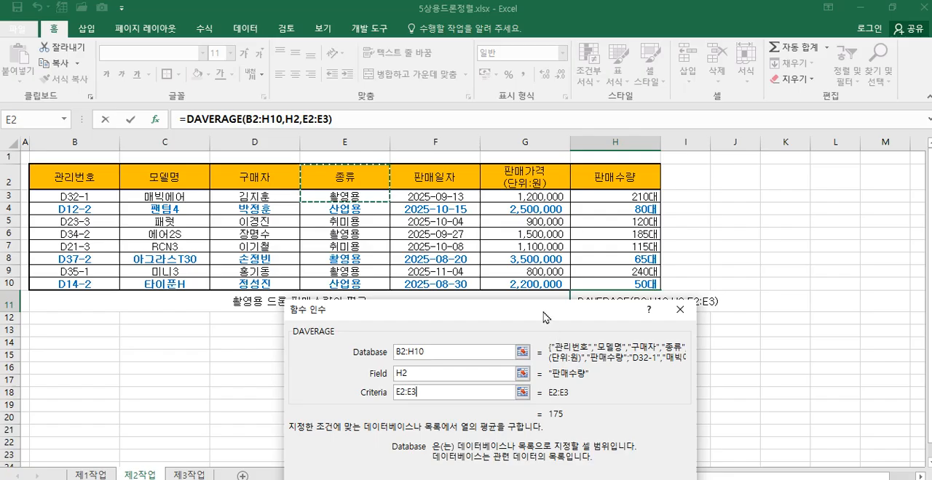
pyautogui.moveTo(547, 315); pyautogui.dragTo(632, 125)
pyautogui.click(692, 329)
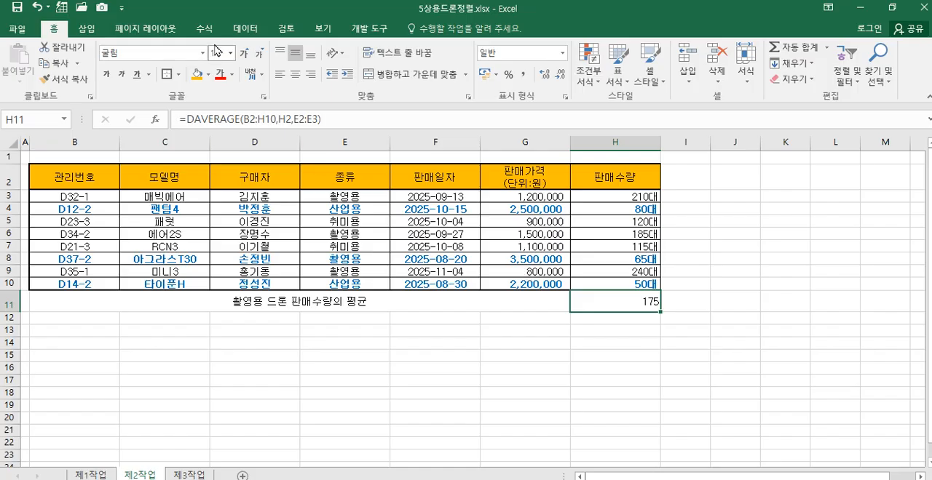
# Step: Run Goal Seek (목표값 찾기) to bring H11 to 180 by changing cell H3, and keep the solution
pyautogui.click(245, 28)
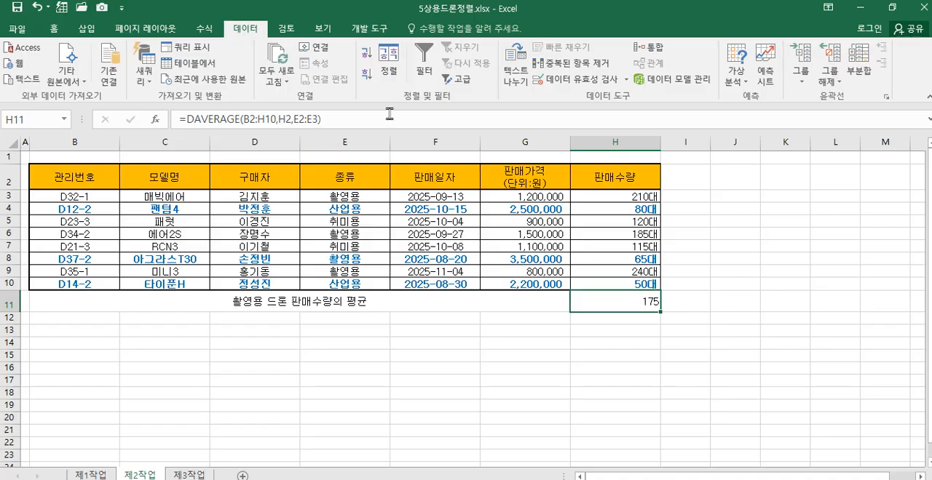
pyautogui.click(738, 79)
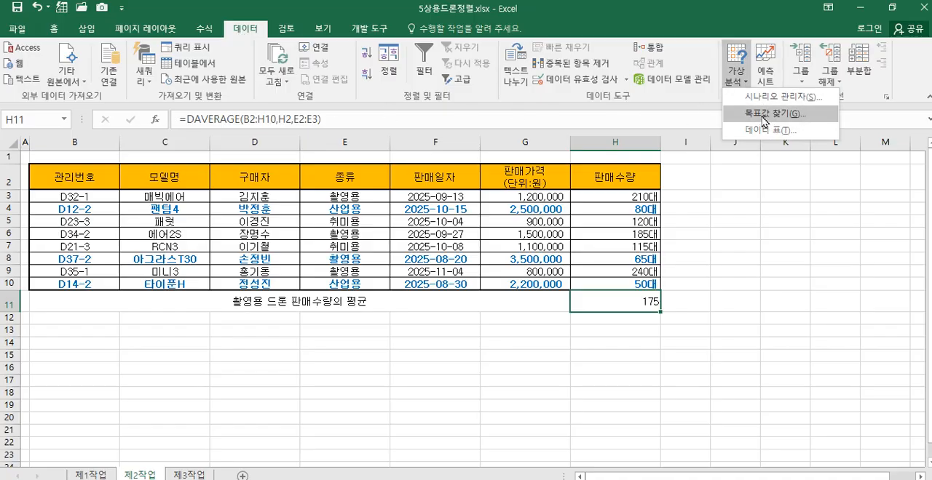
pyautogui.click(762, 115)
pyautogui.moveTo(551, 180); pyautogui.dragTo(393, 179)
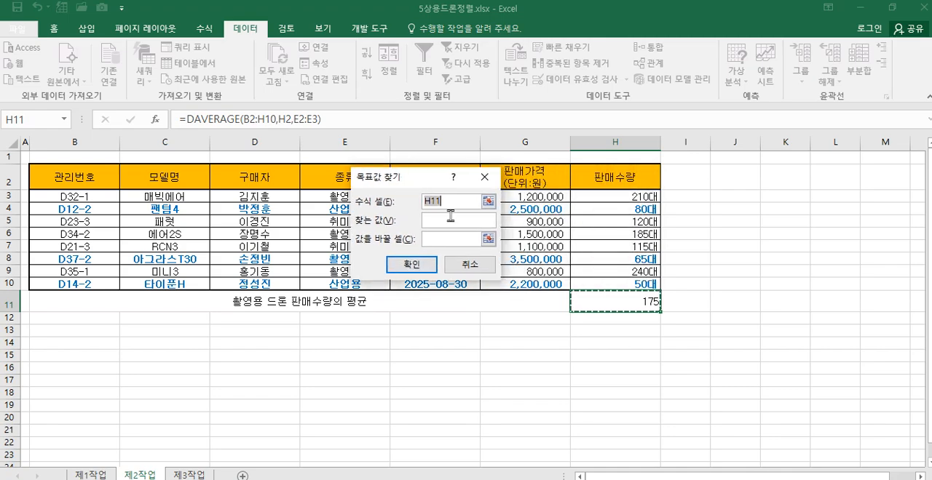
pyautogui.click(437, 221)
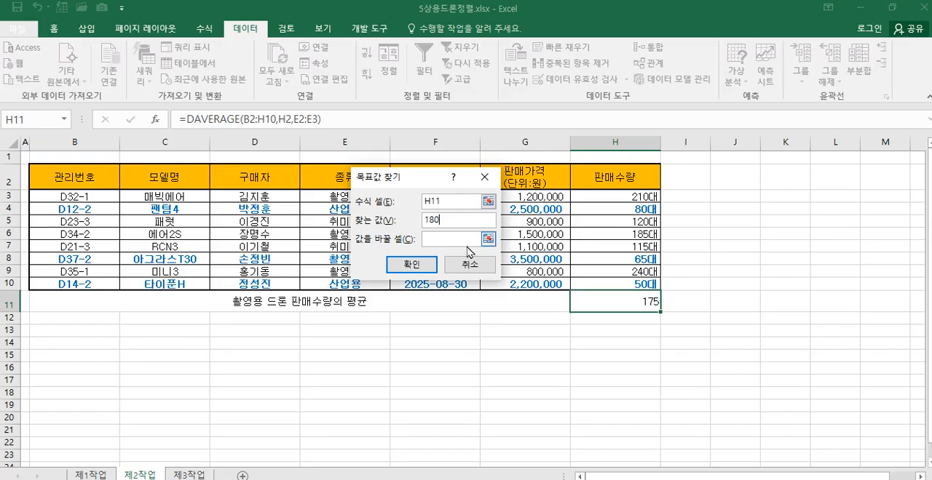
pyautogui.moveTo(412, 177); pyautogui.dragTo(302, 297)
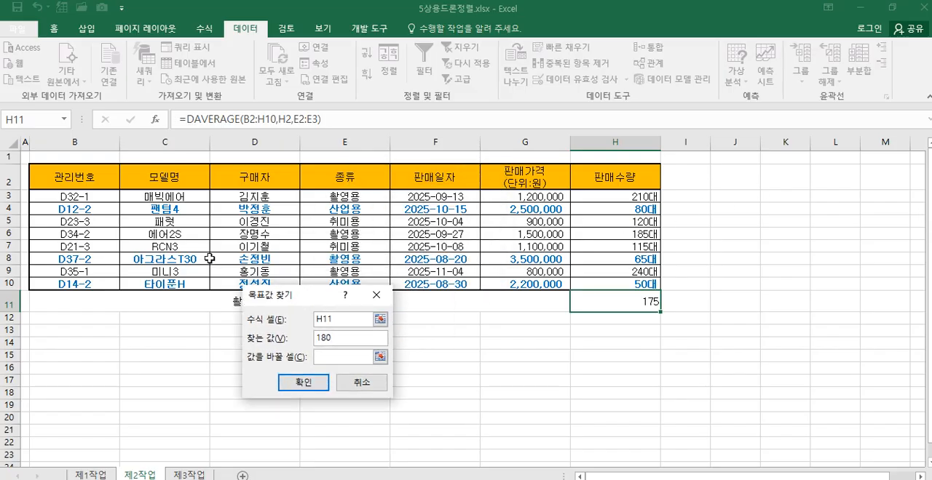
pyautogui.click(624, 198)
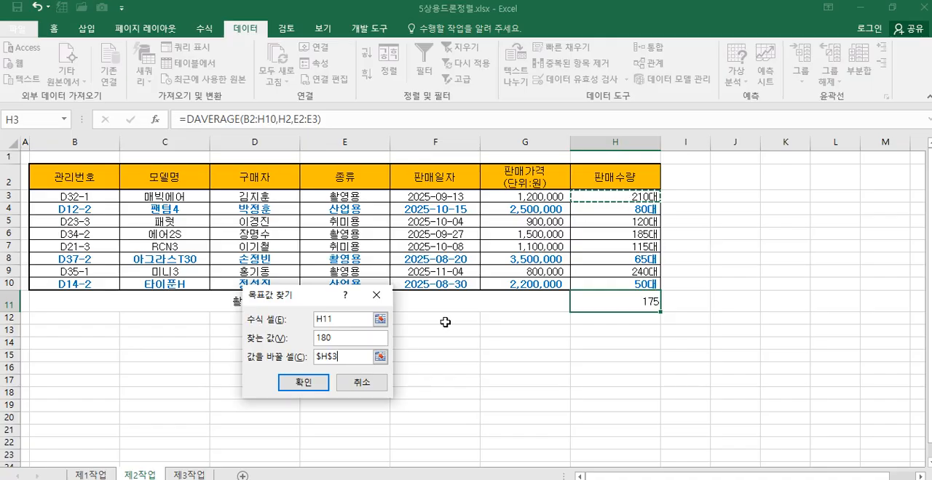
pyautogui.click(304, 383)
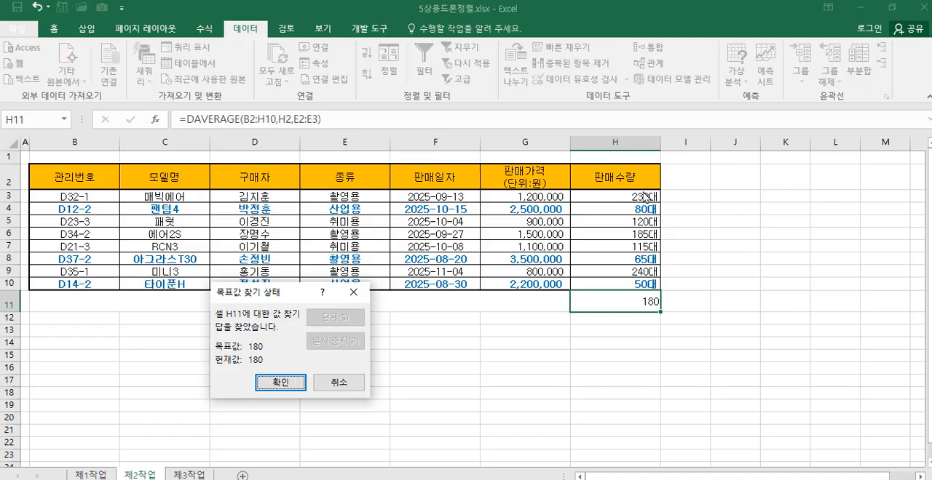
pyautogui.click(283, 383)
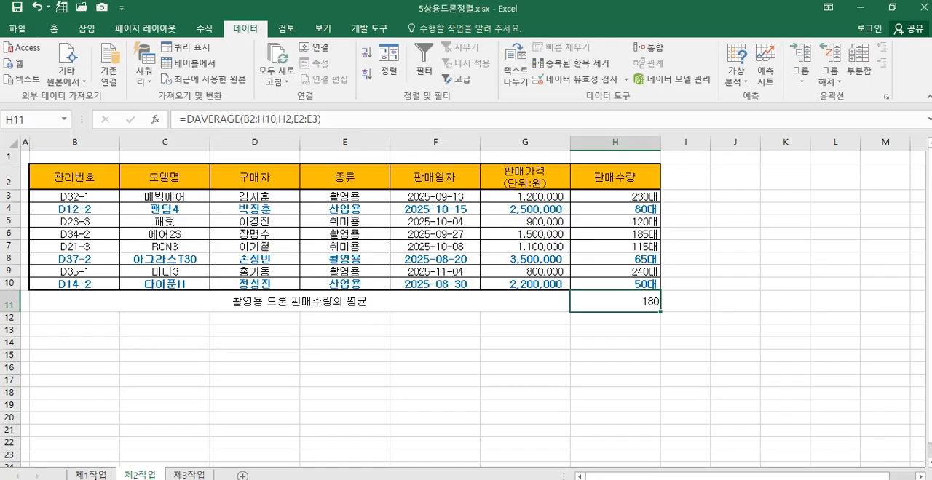
# Step: Compare with the 제1작업 sheet, and apply all borders (모든 테두리) to the average row B11:H11 on 제2작업
pyautogui.hotkey('ctrl', 'pageup')
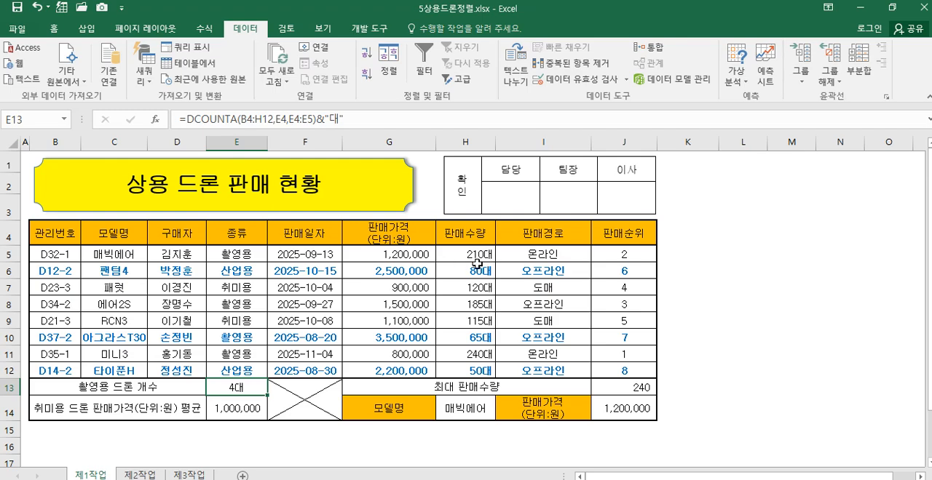
pyautogui.click(142, 474)
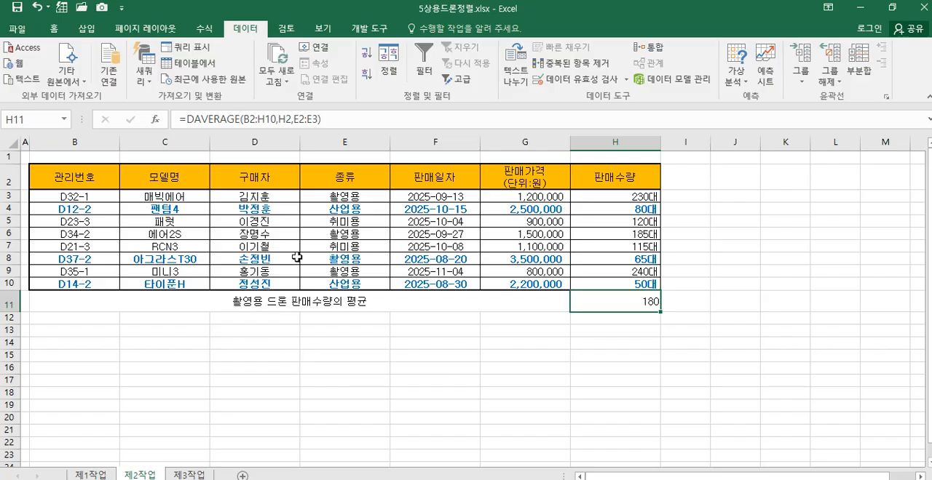
pyautogui.moveTo(193, 298); pyautogui.dragTo(622, 300)
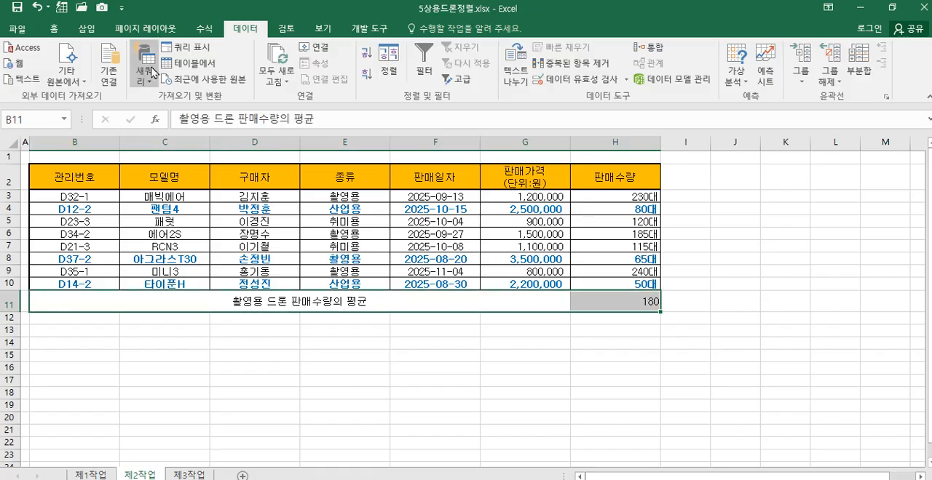
pyautogui.click(56, 29)
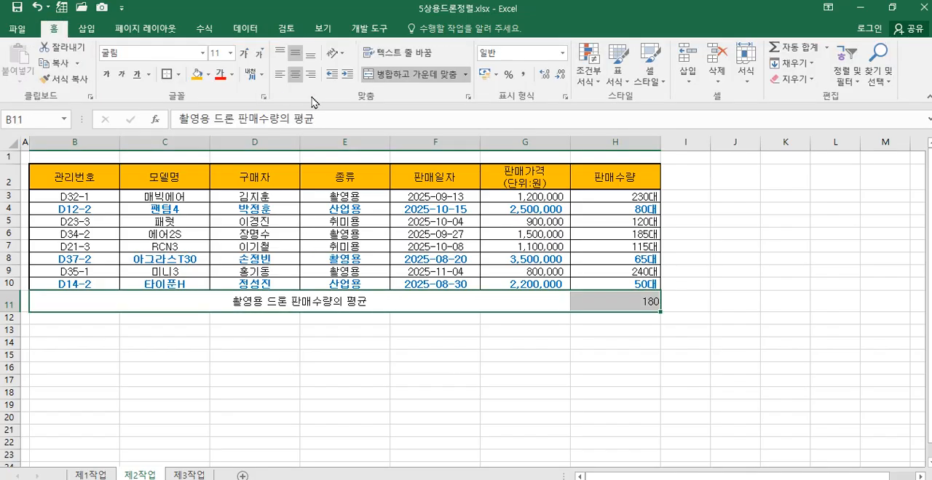
pyautogui.click(179, 78)
pyautogui.click(243, 194)
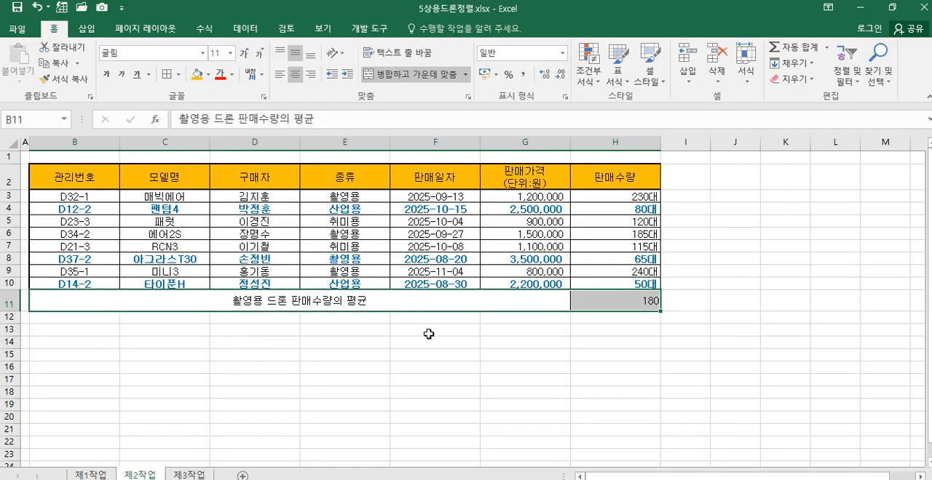
# Step: Center the average value in cell H11 horizontally
pyautogui.click(616, 304)
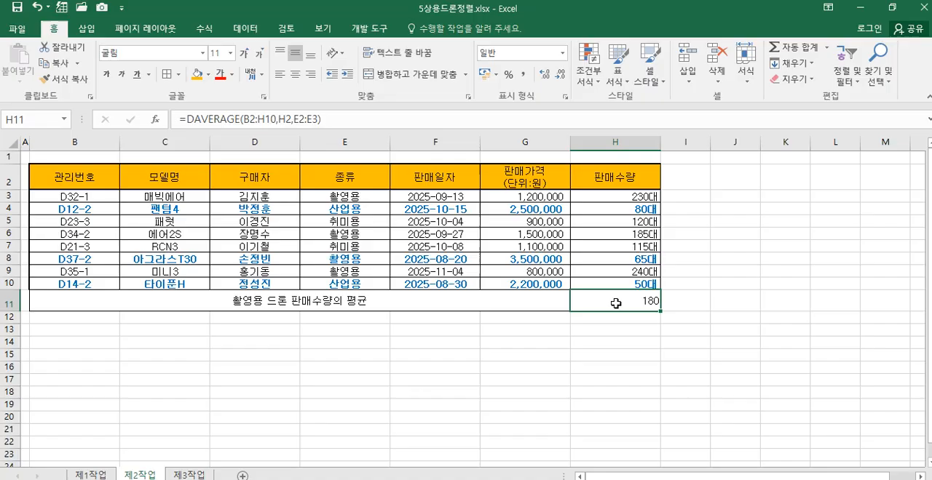
pyautogui.click(458, 299)
pyautogui.click(608, 303)
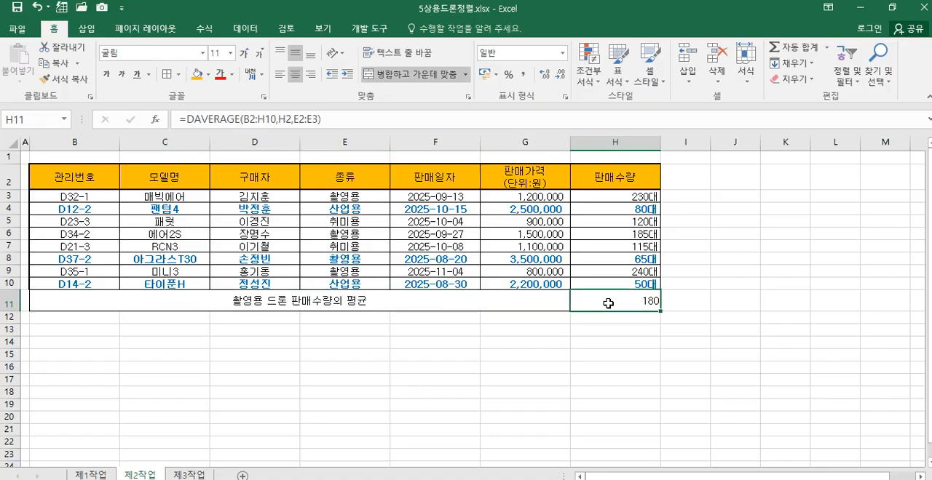
pyautogui.click(296, 79)
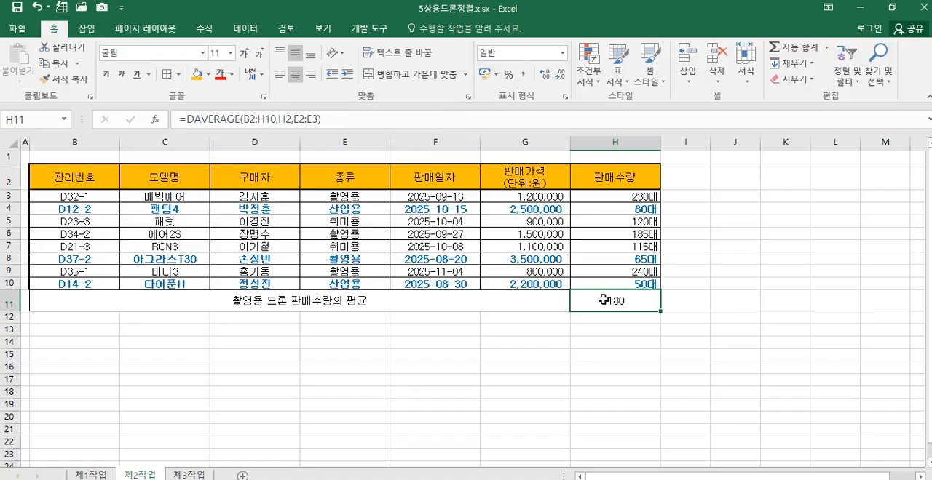
pyautogui.click(353, 333)
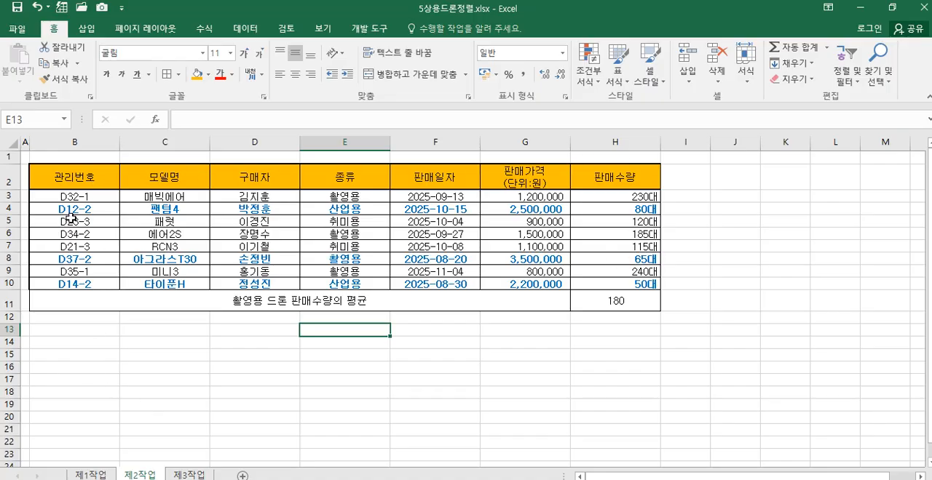
# Step: Apply a thick outside border (굵은 바깥쪽 테두리) around the table B2:H11 and around its average row B11:H11
pyautogui.moveTo(102, 181)
pyautogui.mouseDown()
pyautogui.moveTo(136, 217)
pyautogui.moveTo(488, 298)
pyautogui.moveTo(609, 291)
pyautogui.moveTo(616, 300)
pyautogui.mouseUp()
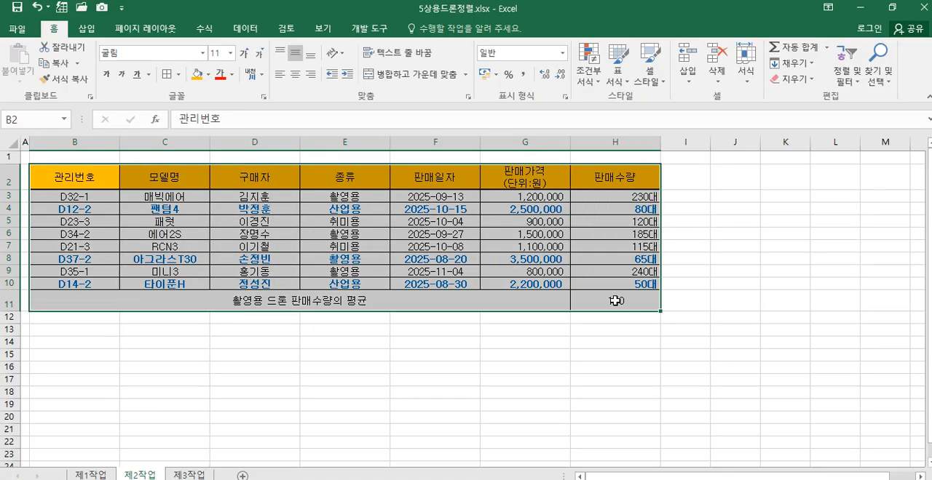
pyautogui.click(177, 74)
pyautogui.click(192, 233)
pyautogui.moveTo(372, 308); pyautogui.dragTo(582, 306)
pyautogui.click(168, 74)
pyautogui.click(326, 342)
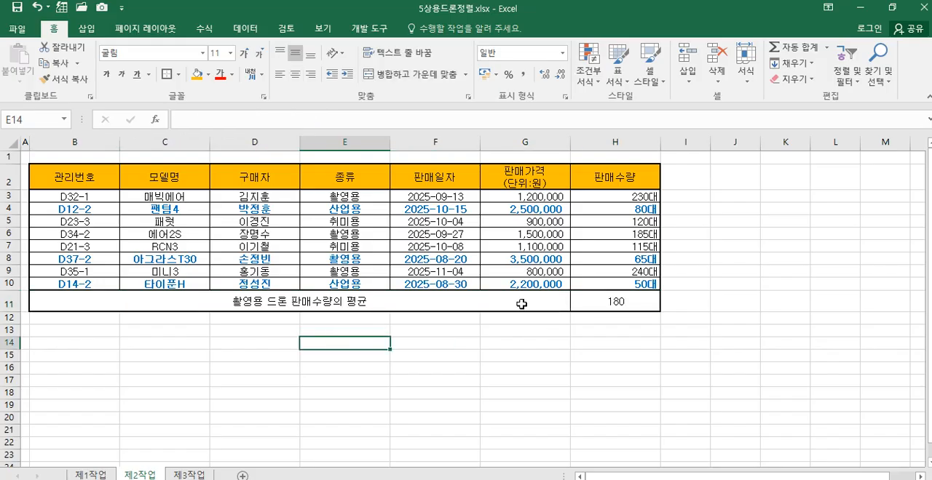
# Step: Copy the 종류 and 판매가격(단위:원) headers from E2 and G2 into B14:C14
pyautogui.click(259, 341)
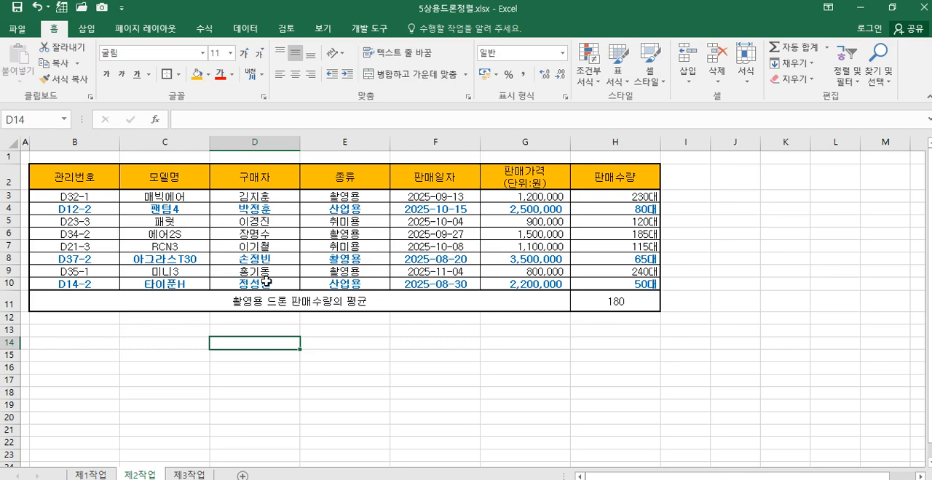
pyautogui.click(91, 339)
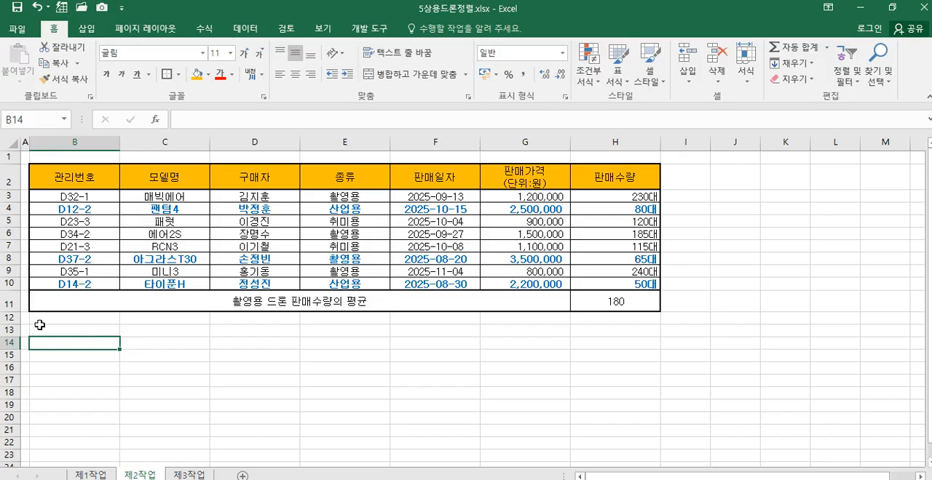
pyautogui.click(341, 180)
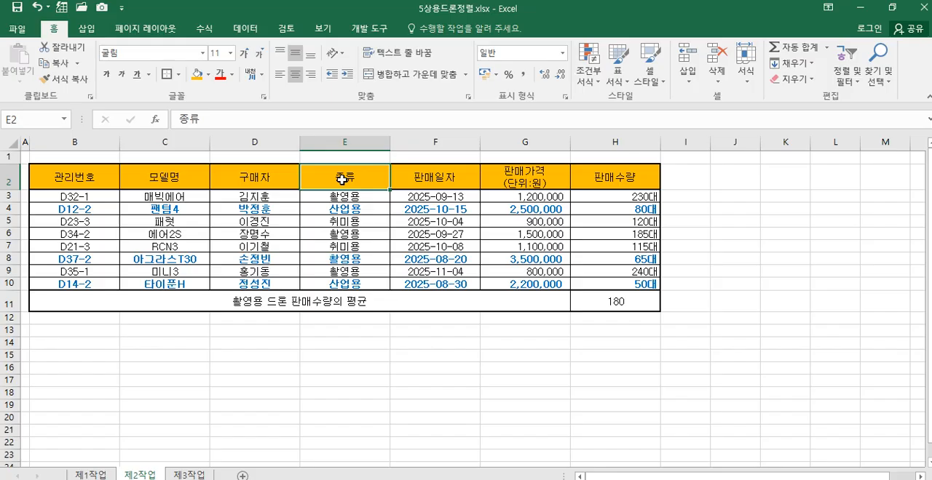
pyautogui.keyDown('ctrl'); pyautogui.click(513, 182); pyautogui.keyUp('ctrl')
pyautogui.rightClick(518, 172)
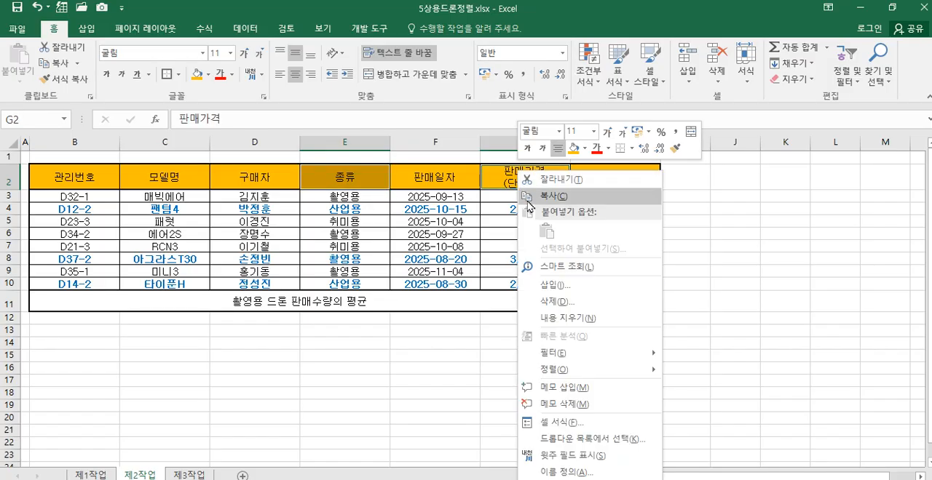
pyautogui.click(542, 197)
pyautogui.click(62, 342)
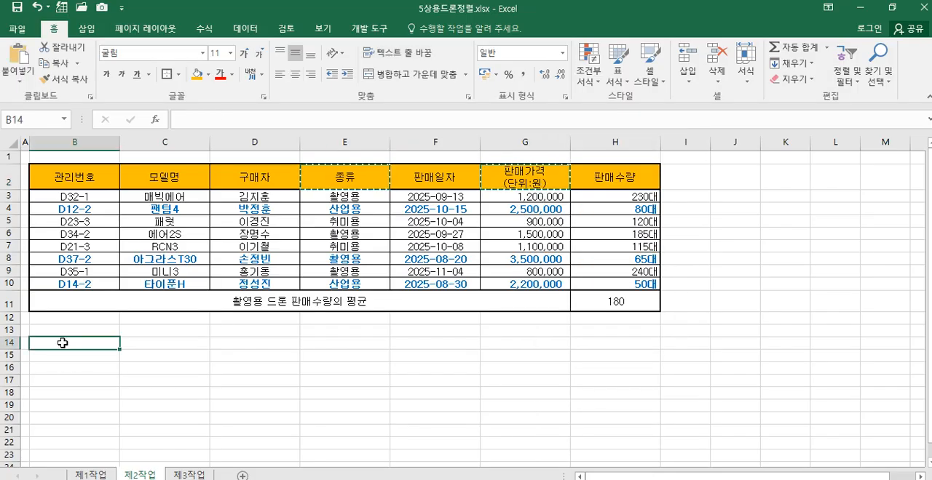
pyautogui.rightClick(63, 343)
pyautogui.click(92, 92)
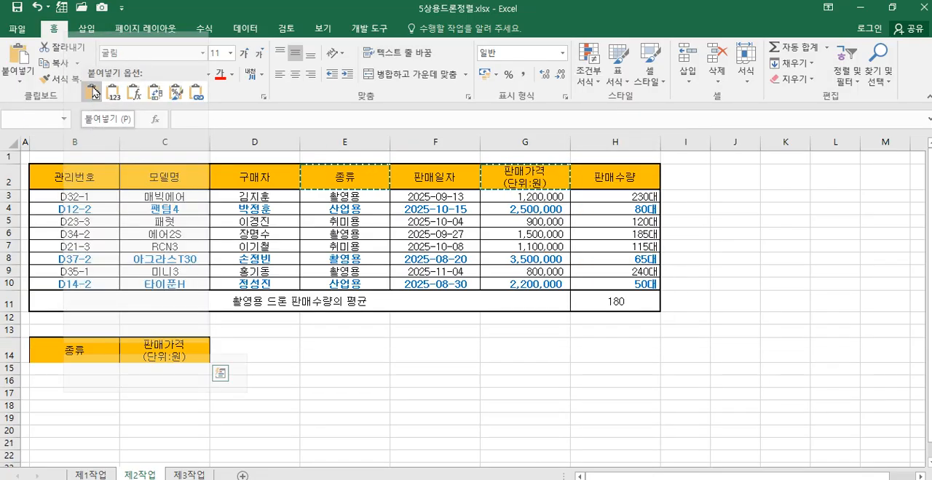
# Step: Enter the filter criteria <>촬영용 in B15 and >=1000000 in C15
pyautogui.click(83, 373)
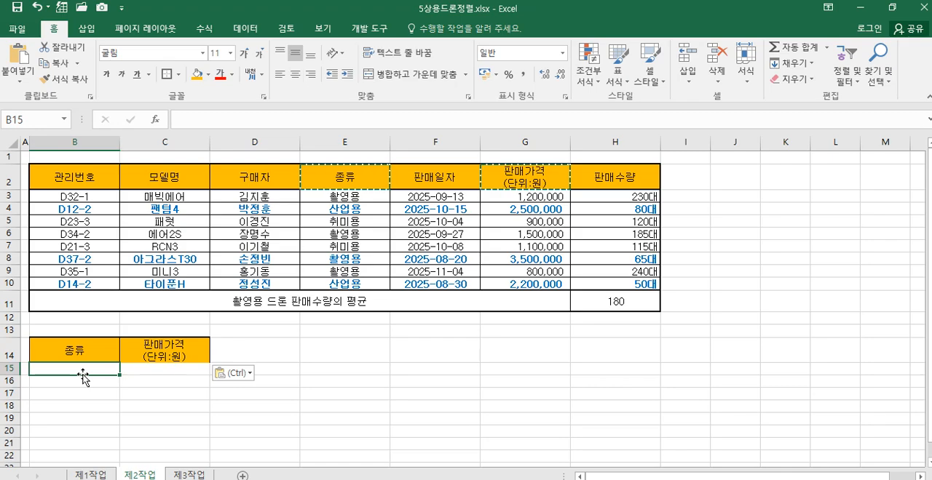
pyautogui.write('<')
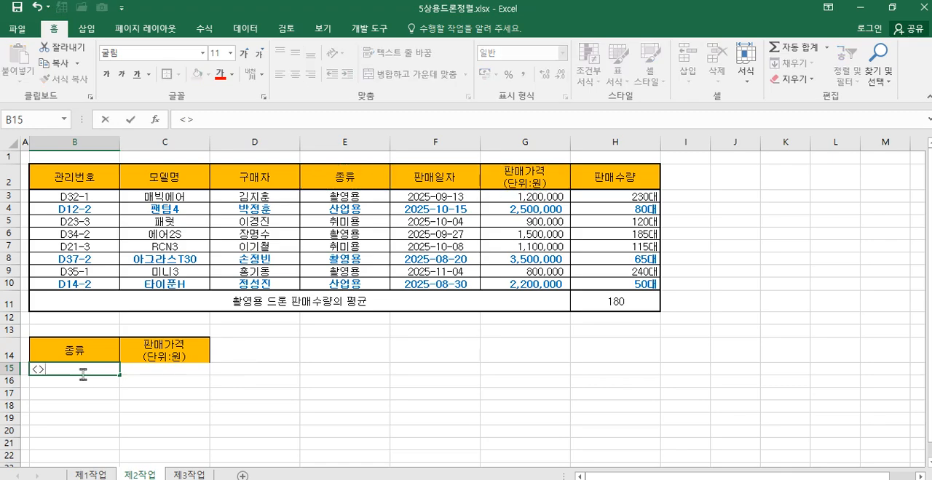
pyautogui.write('>촬ㅇ')
pyautogui.press('BackSpace')
pyautogui.press('BackSpace')
pyautogui.write('촤')
pyautogui.write('ㅇ')
pyautogui.write('영용')
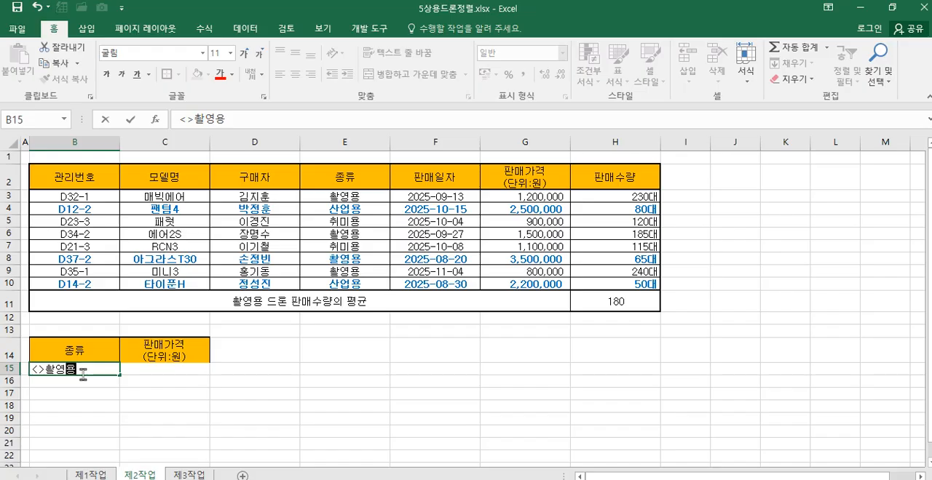
pyautogui.press('Tab')
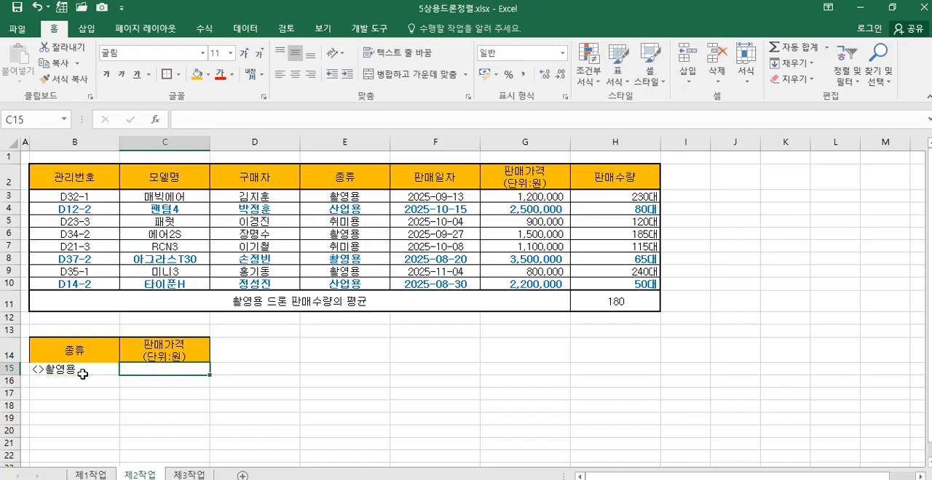
pyautogui.write('>=1000000')
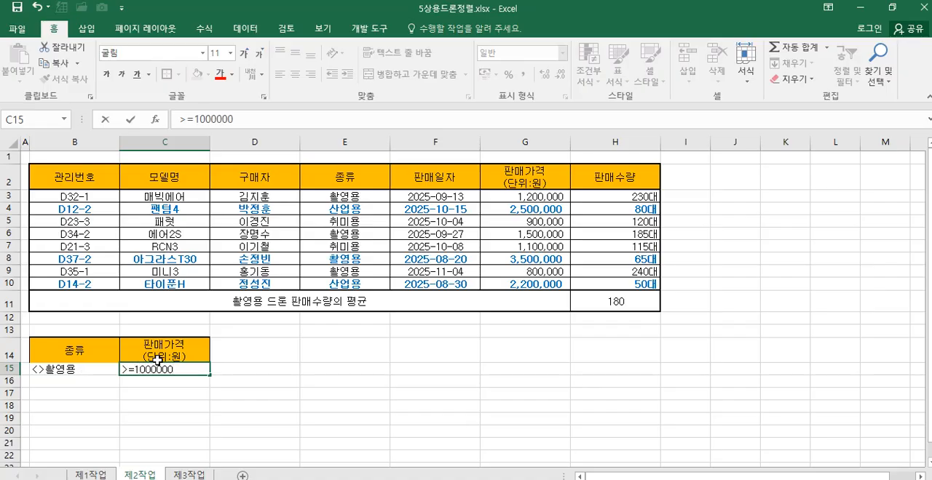
pyautogui.press('Down')
pyautogui.press('Down')
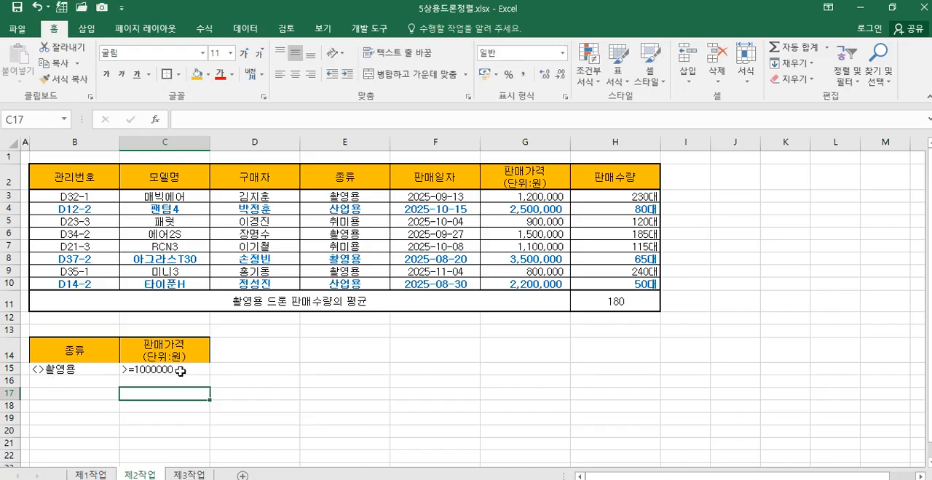
# Step: Apply all borders (모든 테두리) to the criteria range B14:C15 and center its contents
pyautogui.moveTo(77, 351); pyautogui.dragTo(152, 367)
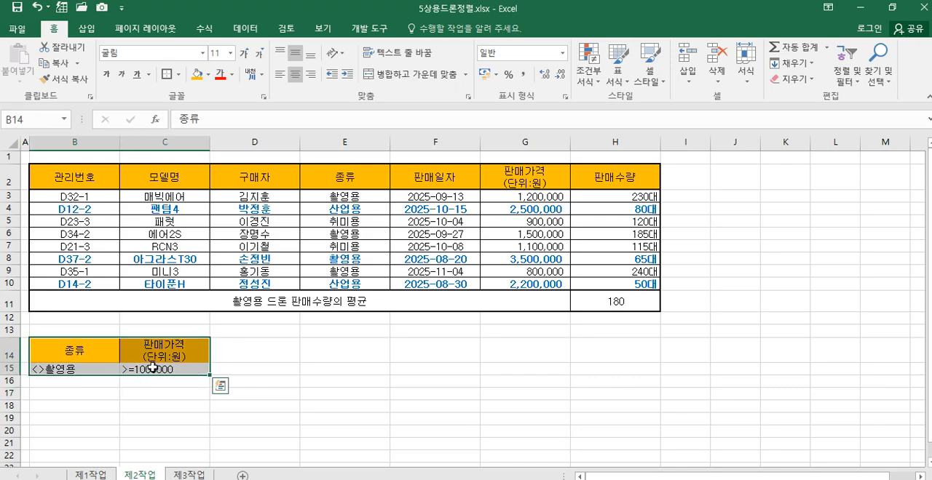
pyautogui.click(178, 75)
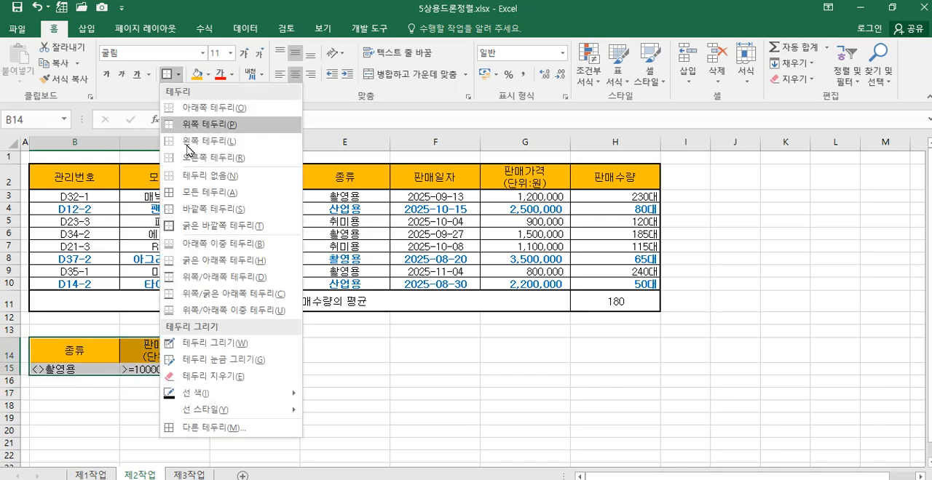
pyautogui.click(221, 197)
pyautogui.click(295, 76)
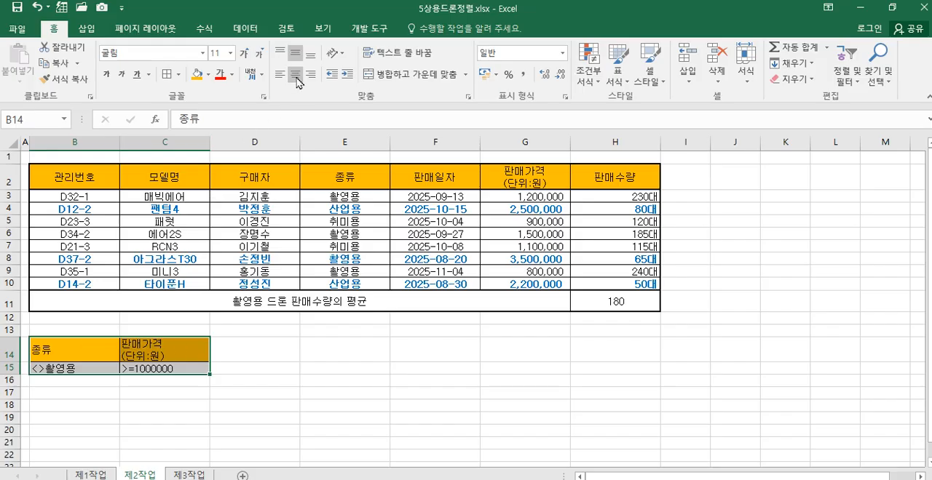
pyautogui.click(297, 78)
pyautogui.click(256, 404)
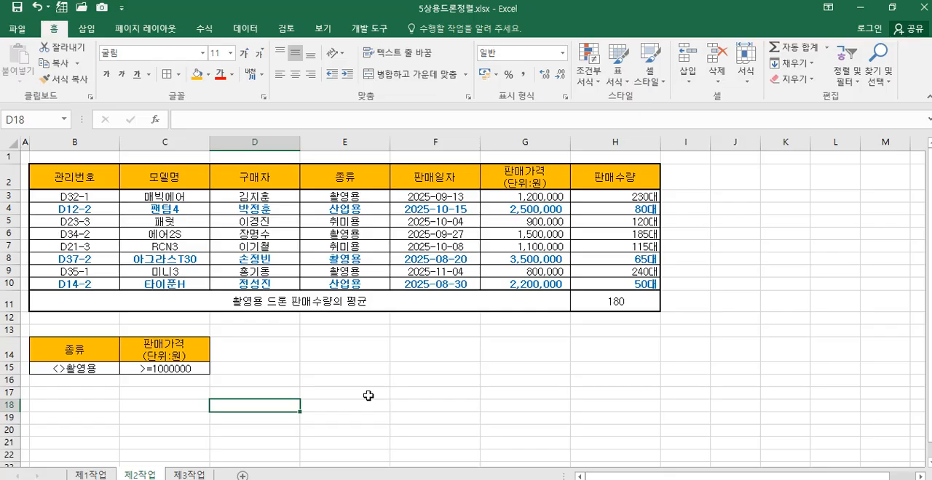
# Step: Copy the 모델명, 구매자, 판매가격(단위:원) and 판매수량 headers from row 2 into B18:E18
pyautogui.click(147, 182)
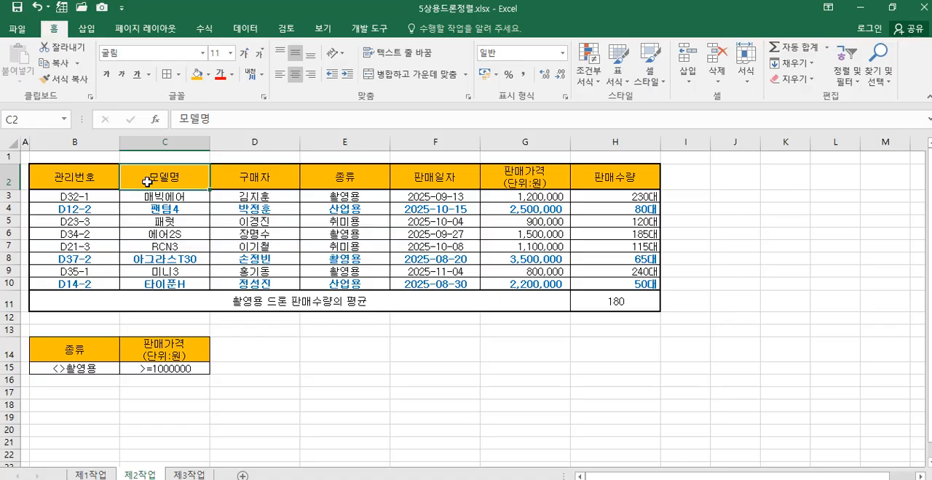
pyautogui.keyDown('ctrl'); pyautogui.click(262, 181); pyautogui.keyUp('ctrl')
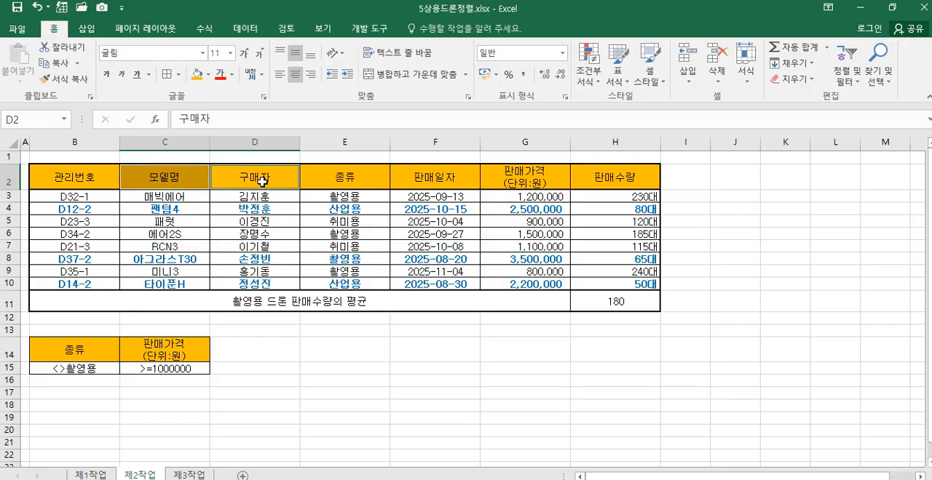
pyautogui.keyDown('ctrl'); pyautogui.click(512, 180); pyautogui.keyUp('ctrl')
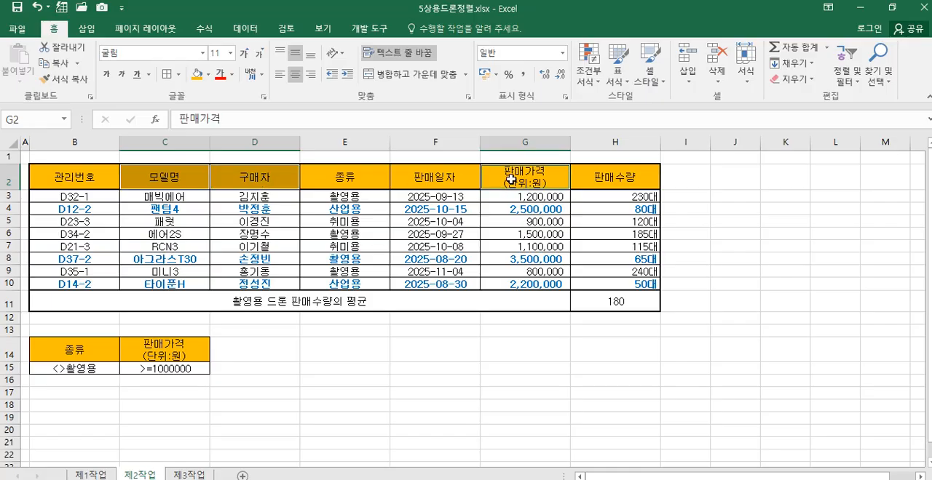
pyautogui.keyDown('ctrl'); pyautogui.click(610, 177); pyautogui.keyUp('ctrl')
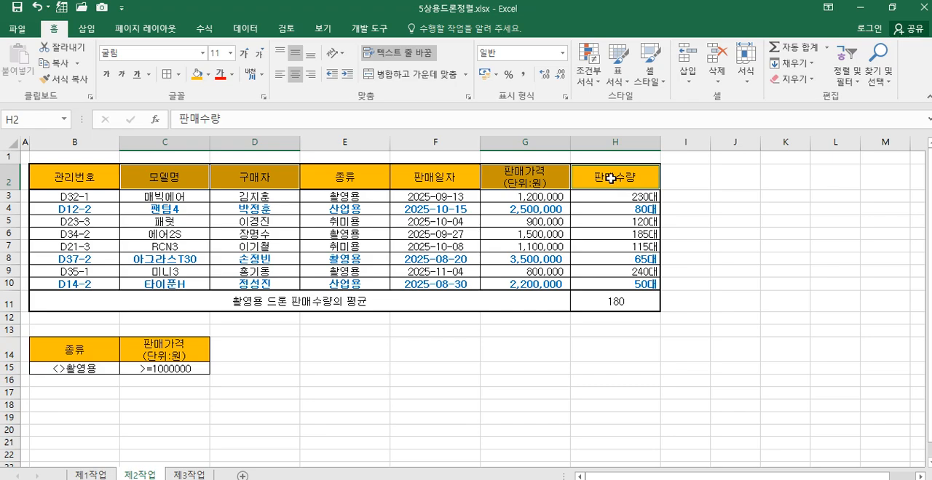
pyautogui.rightClick(612, 183)
pyautogui.click(632, 196)
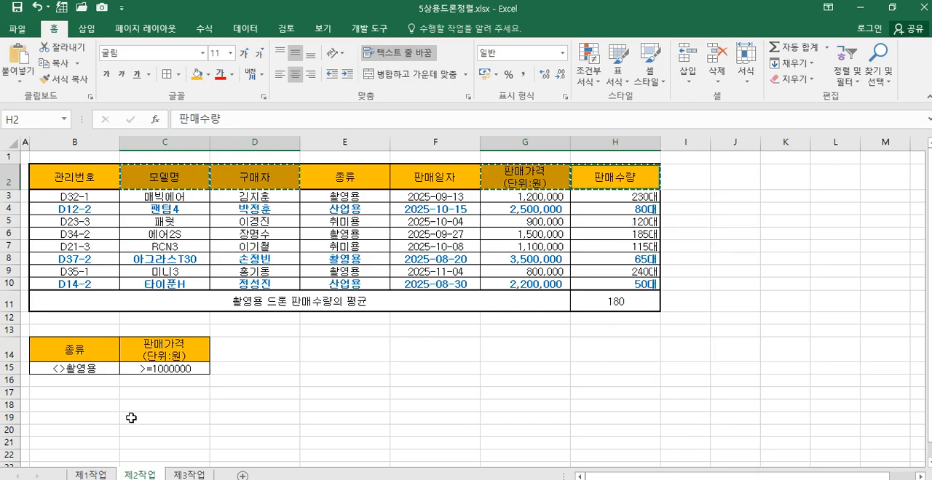
pyautogui.click(63, 404)
pyautogui.rightClick(62, 404)
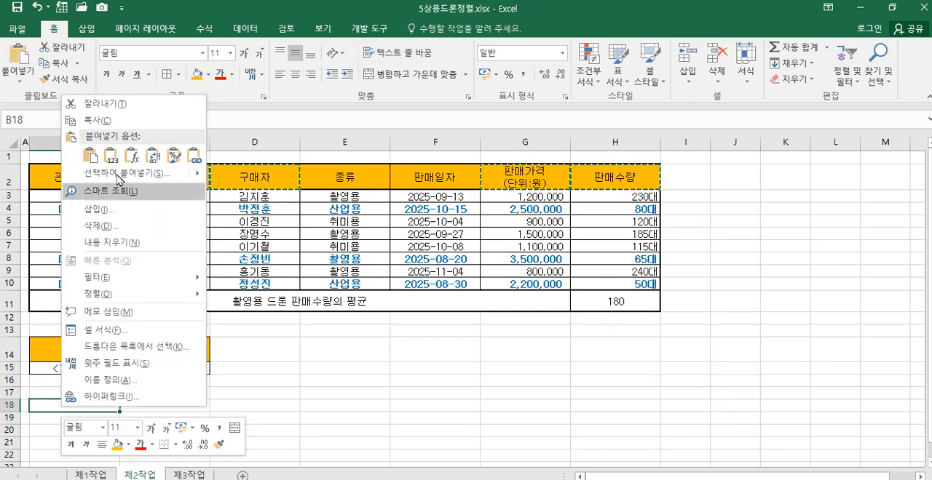
pyautogui.click(89, 156)
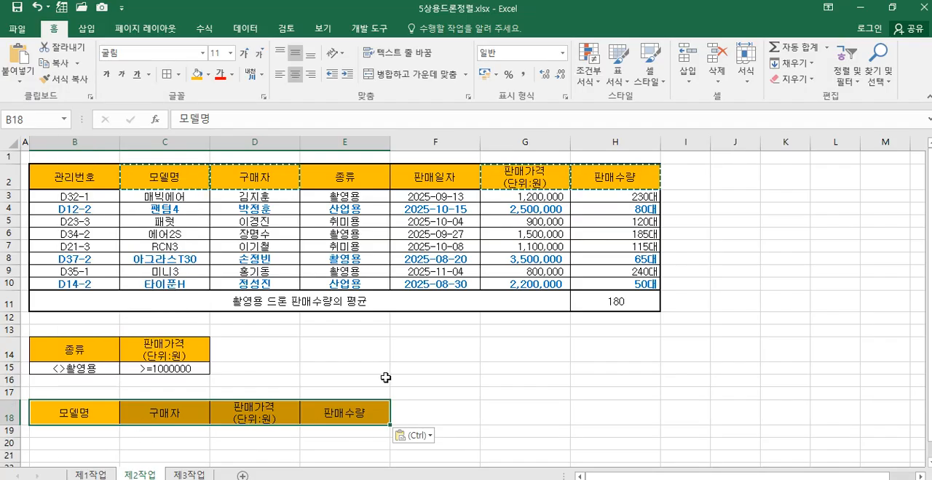
pyautogui.press('Escape')
pyautogui.click(477, 369)
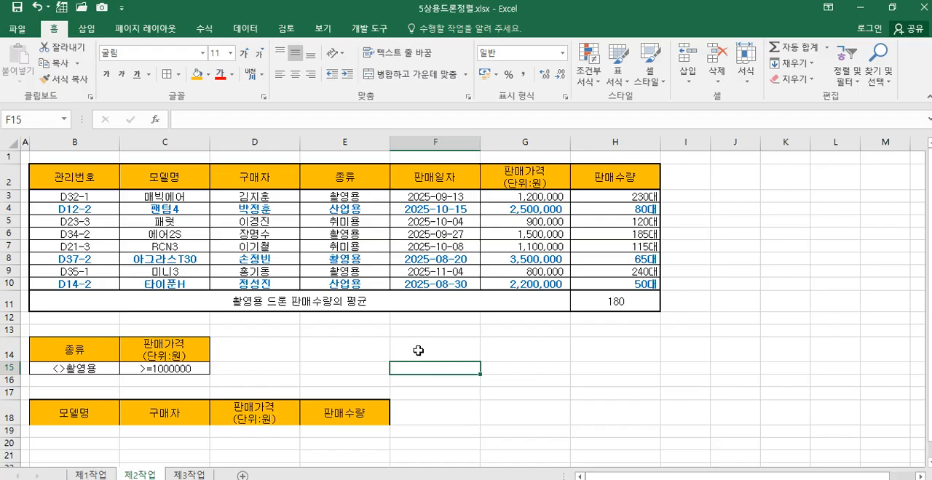
pyautogui.moveTo(80, 178); pyautogui.dragTo(614, 280)
pyautogui.click(526, 349)
pyautogui.click(357, 235)
pyautogui.click(253, 260)
pyautogui.click(430, 272)
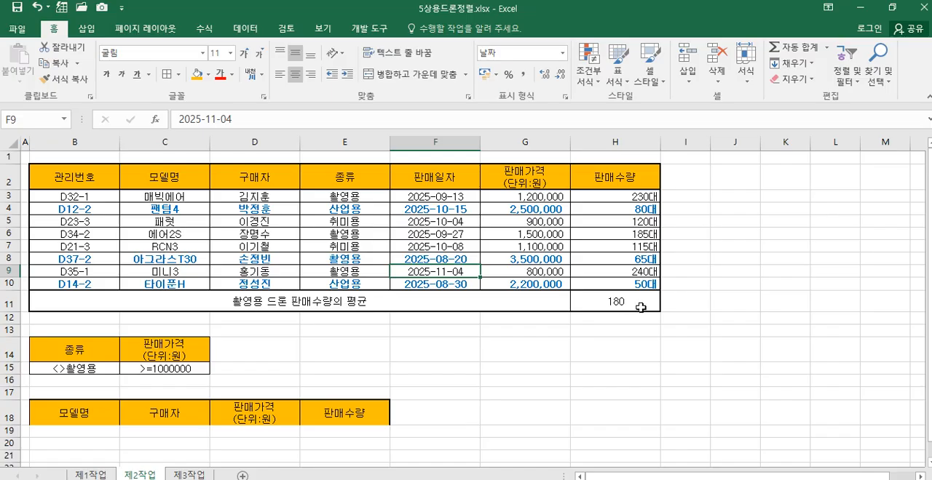
# Step: Start an advanced filter with B2:H10 as the list range and B14:C15 as the criteria range
pyautogui.moveTo(94, 181); pyautogui.dragTo(630, 287)
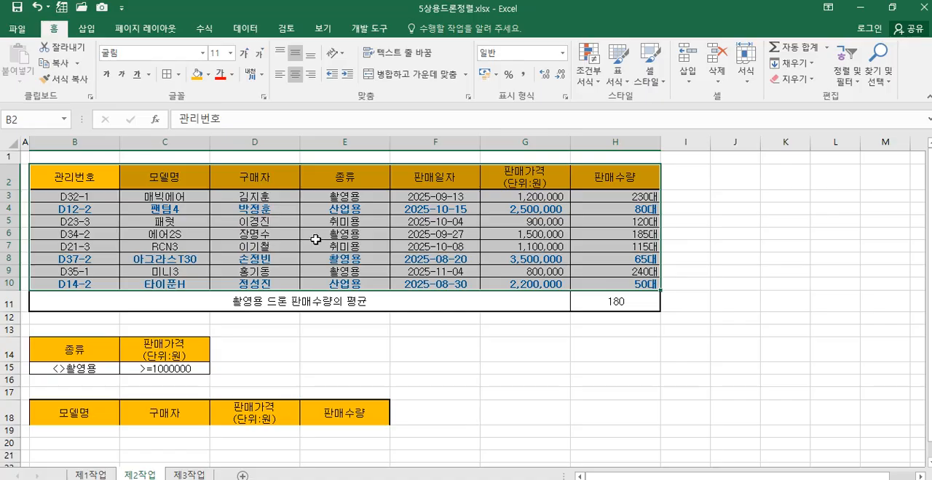
pyautogui.click(246, 29)
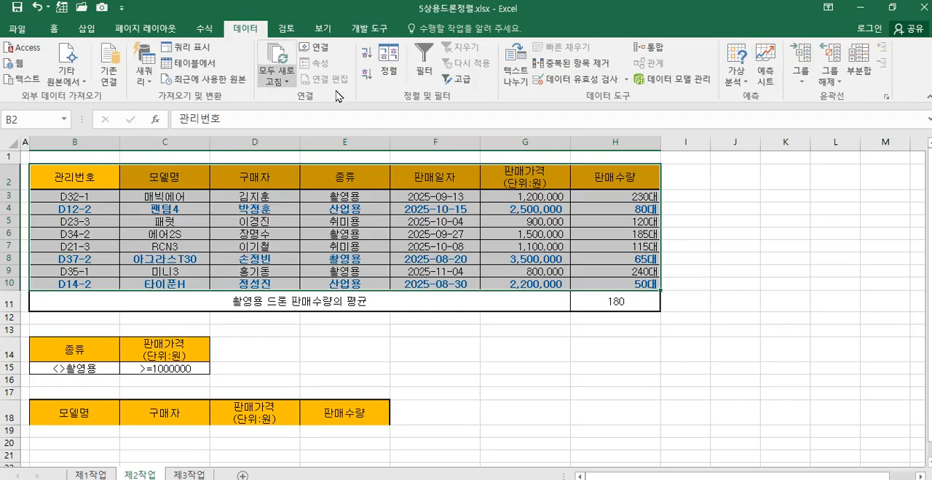
pyautogui.click(461, 81)
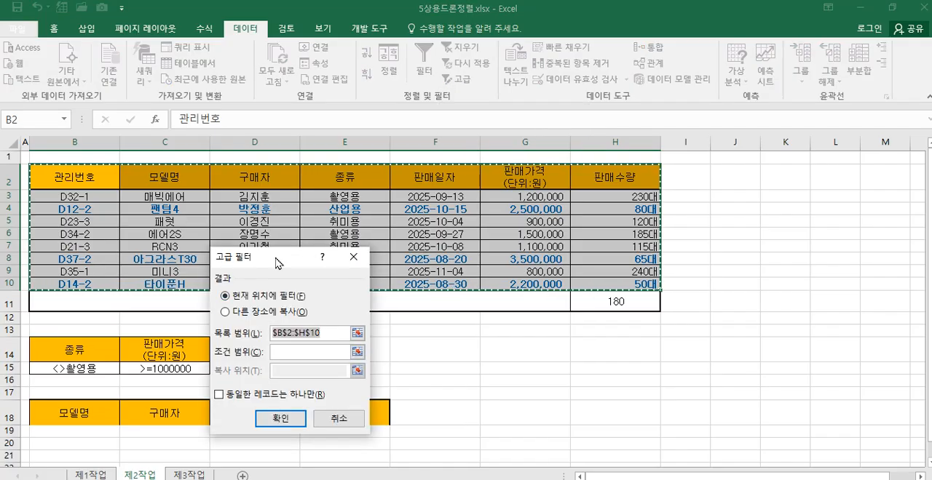
pyautogui.moveTo(278, 262); pyautogui.dragTo(663, 198)
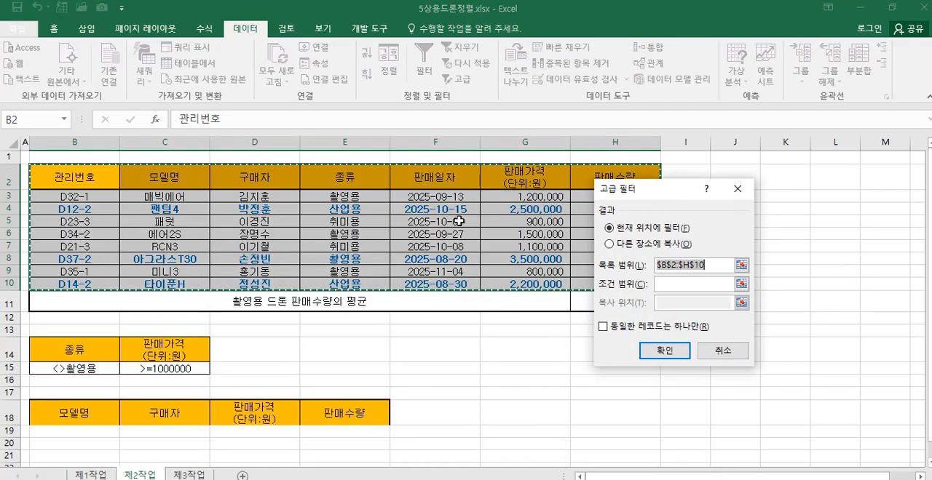
pyautogui.click(664, 285)
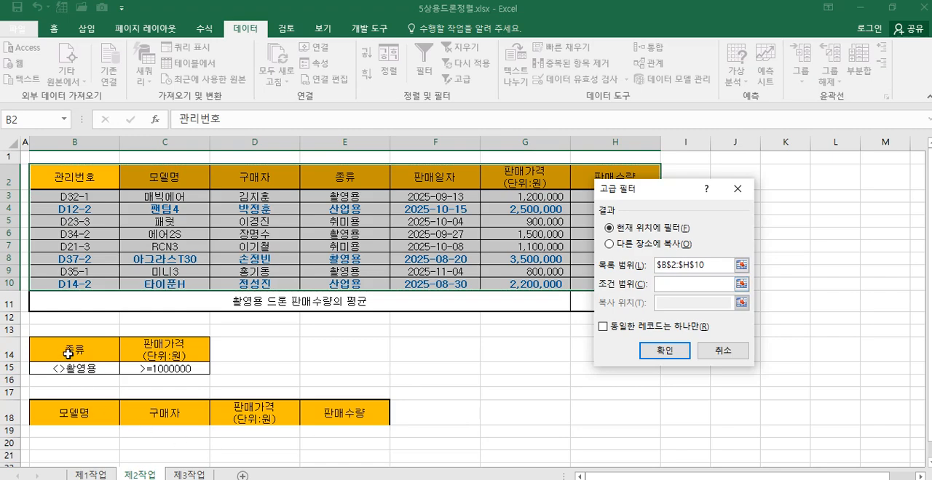
pyautogui.moveTo(68, 353); pyautogui.dragTo(179, 370)
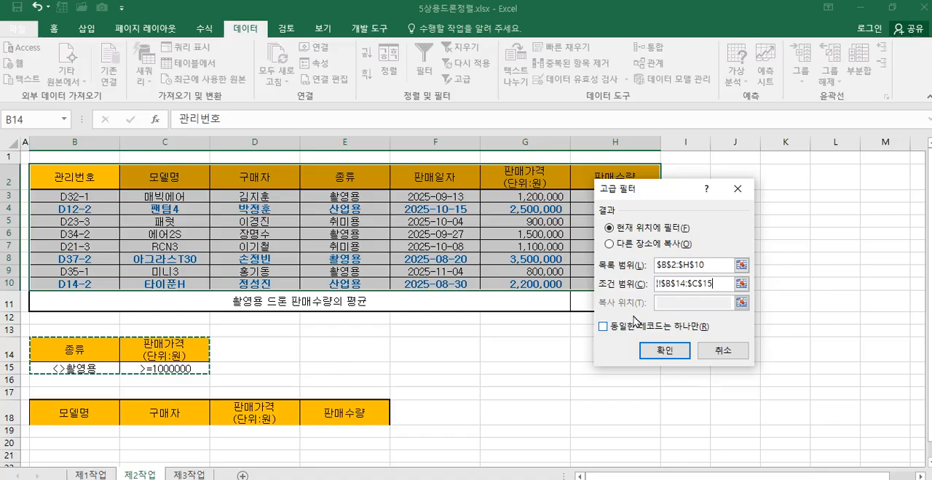
# Step: Have the advanced filter copy its results to another location, using the headers in B18:E18 as the destination, and run it
pyautogui.click(609, 244)
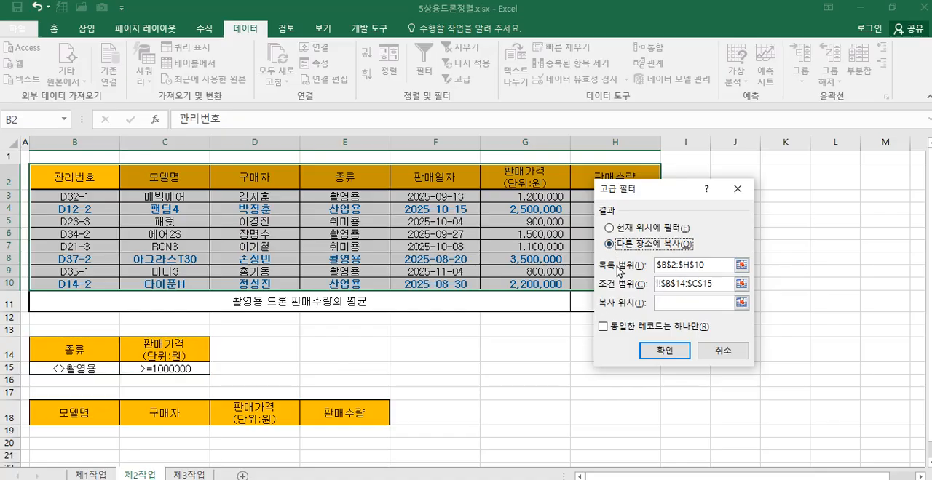
pyautogui.click(667, 305)
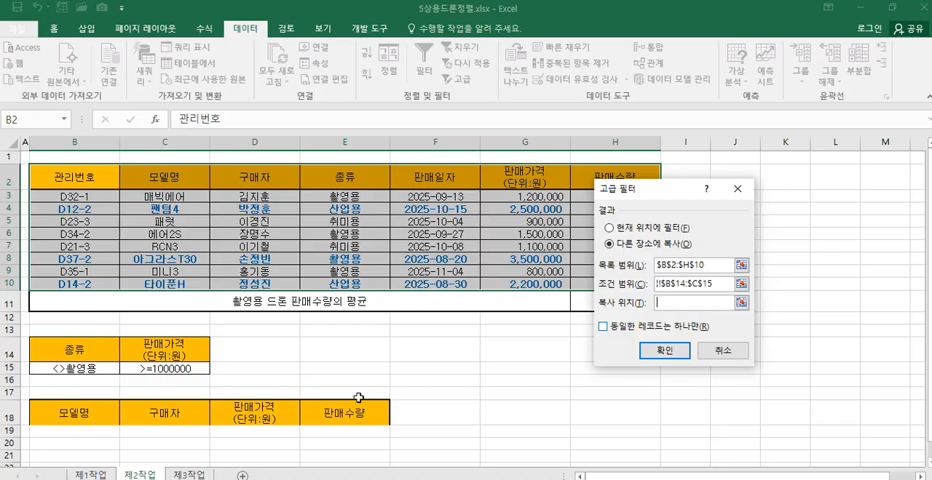
pyautogui.moveTo(51, 421); pyautogui.dragTo(372, 404)
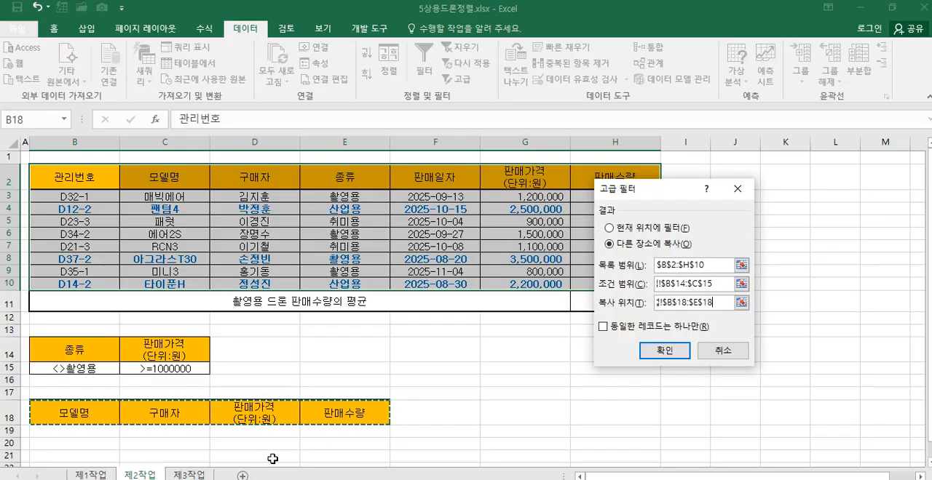
pyautogui.click(663, 353)
pyautogui.scroll(-1, 658, 348)
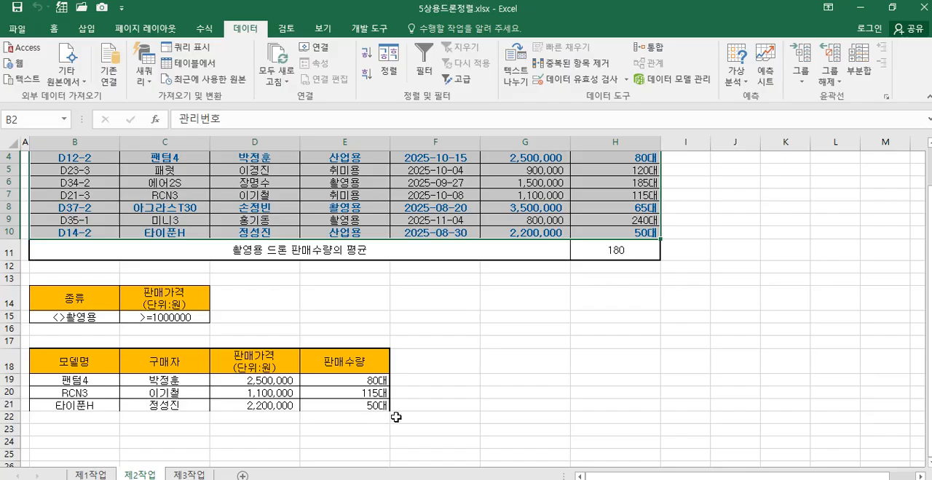
# Step: Apply all borders to the filtered result table B18:E21
pyautogui.moveTo(95, 366); pyautogui.dragTo(363, 404)
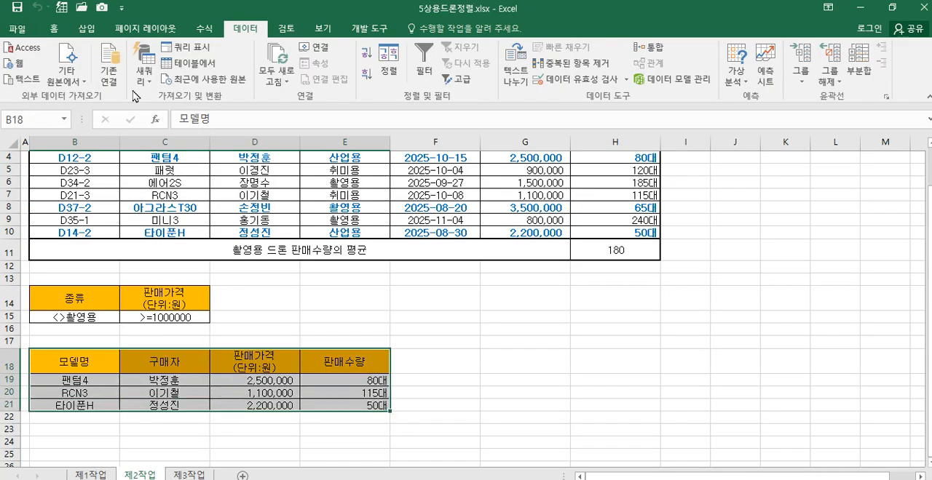
pyautogui.click(54, 29)
pyautogui.click(167, 76)
pyautogui.click(509, 358)
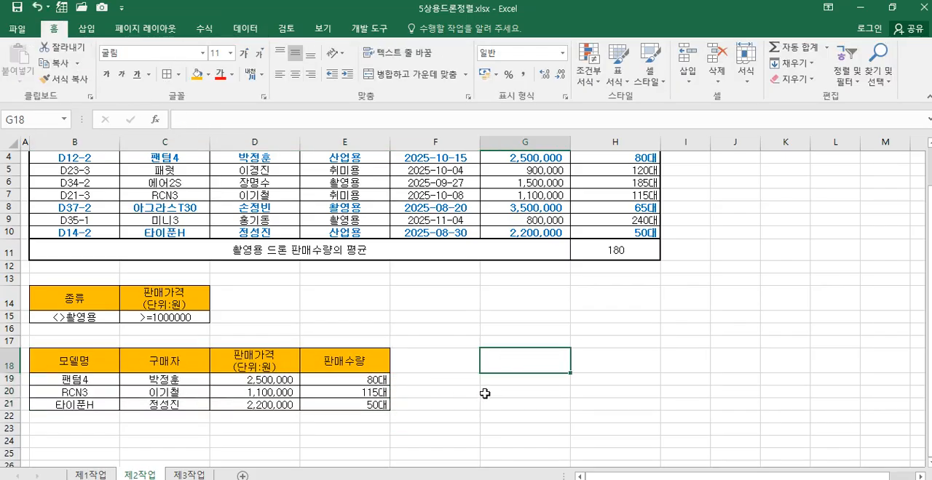
pyautogui.click(468, 428)
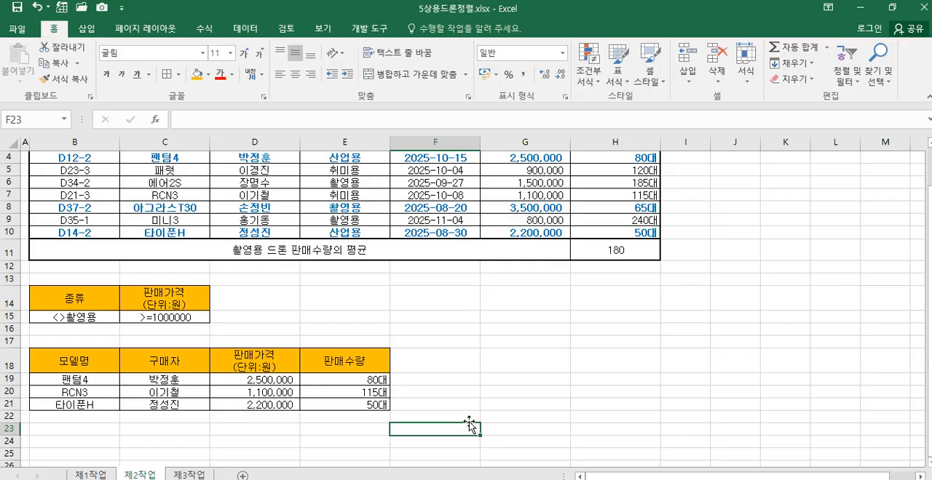
# Step: Examine the average formula in H11 of 제2작업 and the source table and summary formulas on 제1작업
pyautogui.click(611, 246)
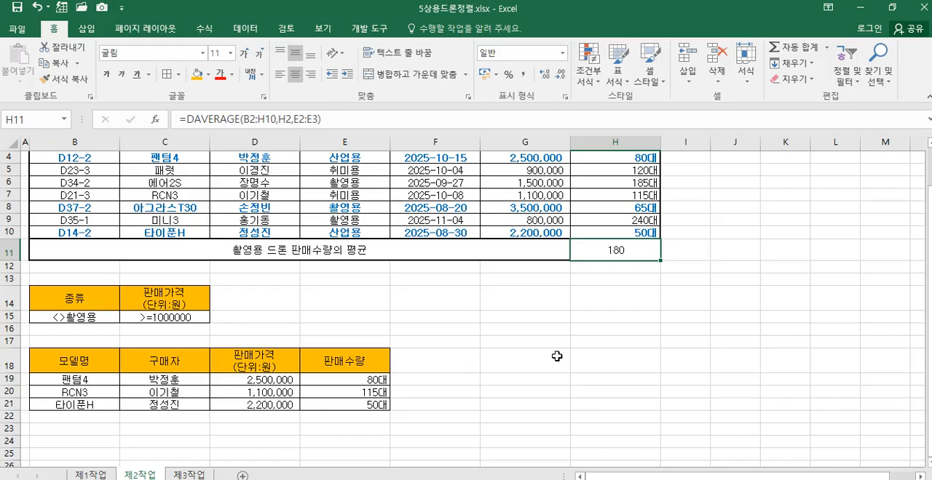
pyautogui.click(100, 475)
pyautogui.moveTo(73, 233); pyautogui.dragTo(468, 368)
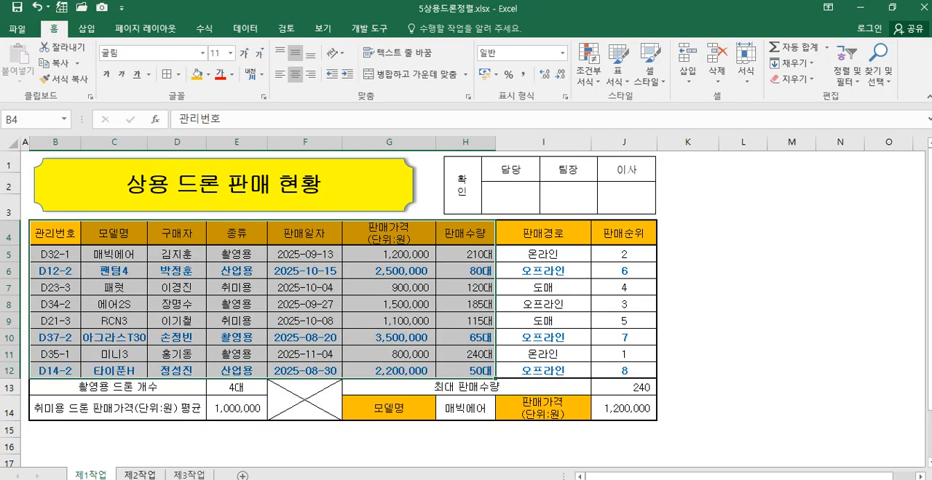
pyautogui.click(135, 474)
pyautogui.scroll(2, 242, 323)
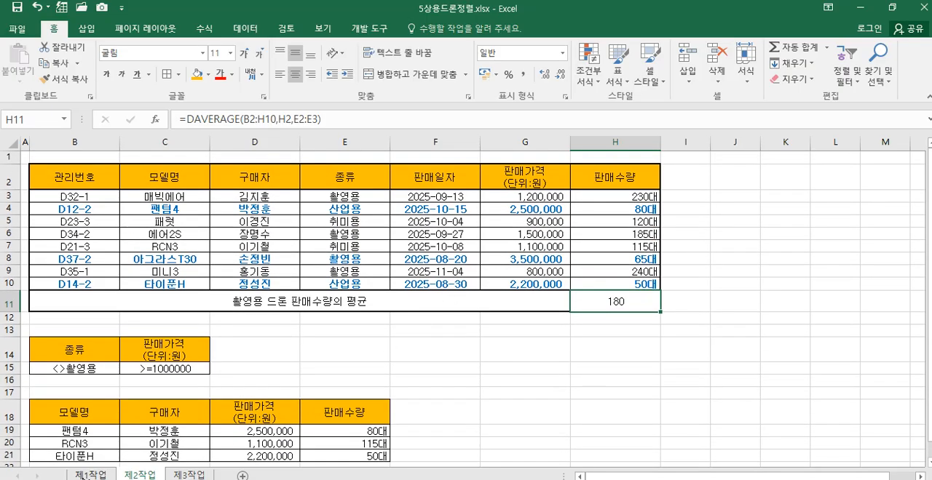
pyautogui.click(91, 475)
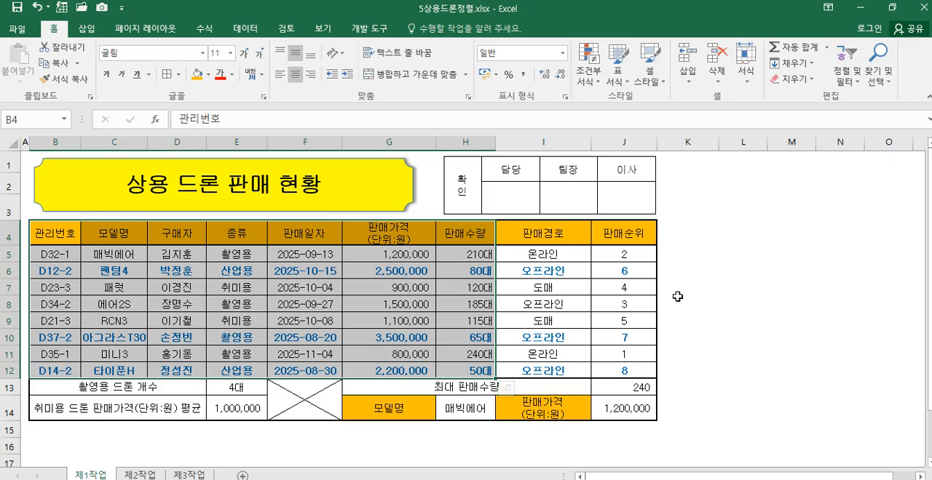
pyautogui.click(639, 412)
pyautogui.moveTo(82, 232); pyautogui.dragTo(472, 365)
pyautogui.click(240, 389)
pyautogui.click(238, 405)
pyautogui.click(246, 387)
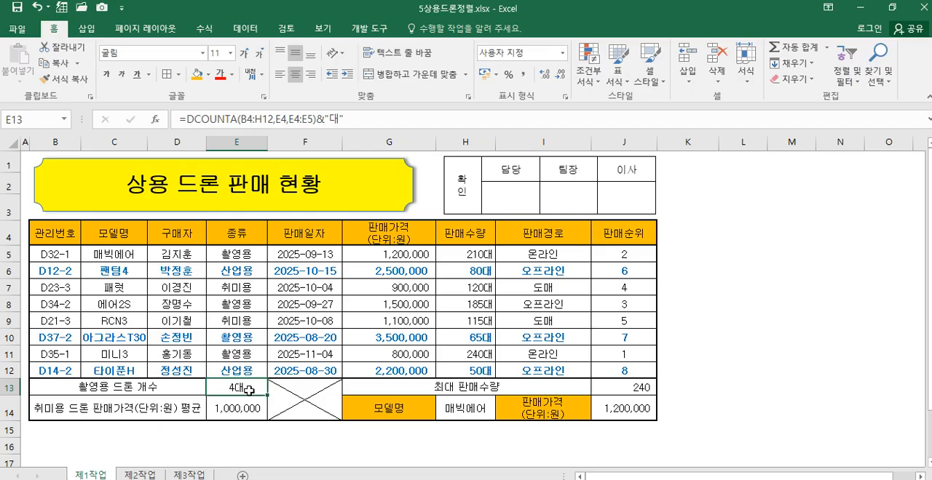
pyautogui.click(154, 477)
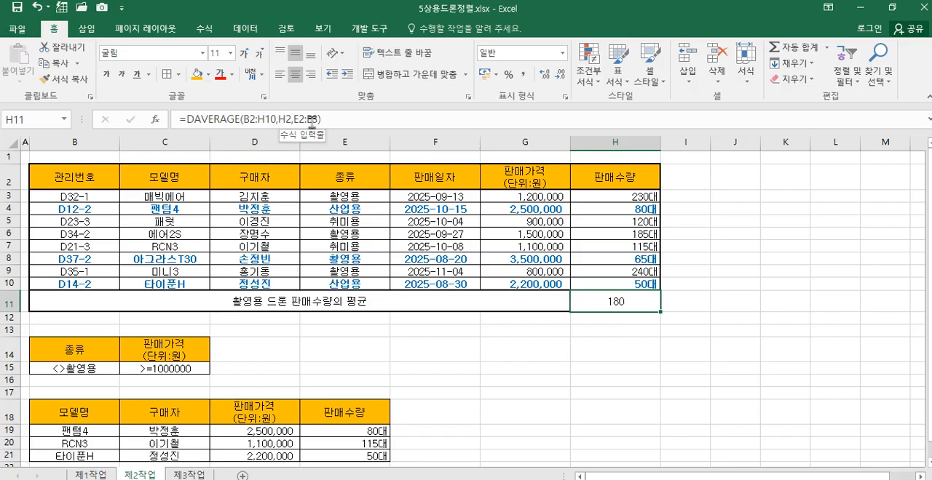
# Step: Copy B4:H12 from 제1작업 to B2 on 제3작업 and widen columns B through H to fit the data
pyautogui.click(91, 476)
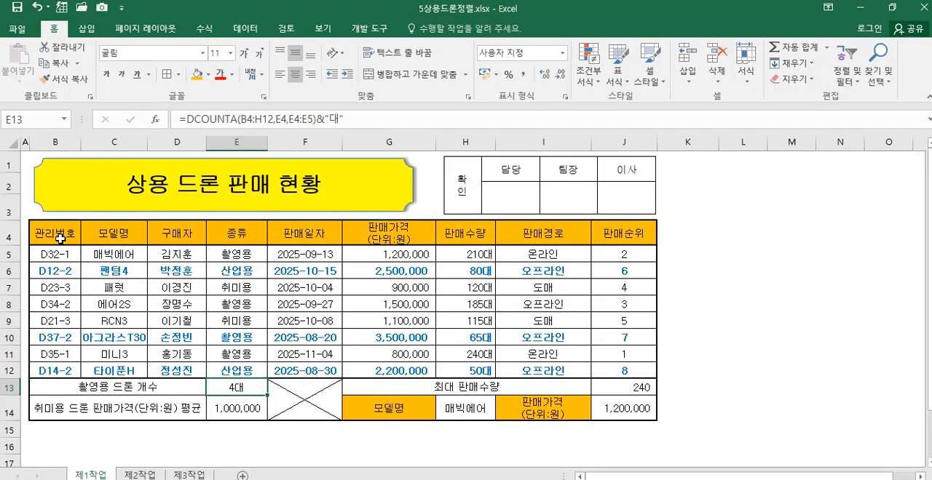
pyautogui.moveTo(63, 233); pyautogui.dragTo(464, 366)
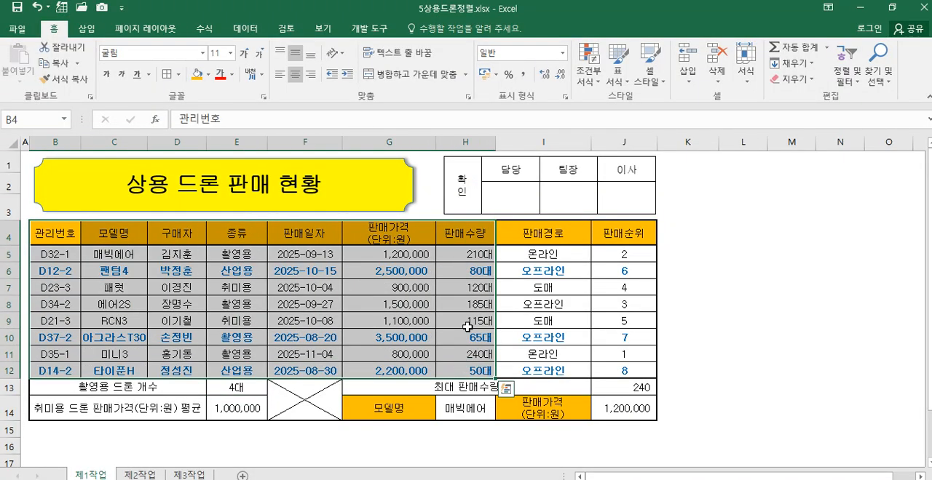
pyautogui.rightClick(483, 242)
pyautogui.click(521, 218)
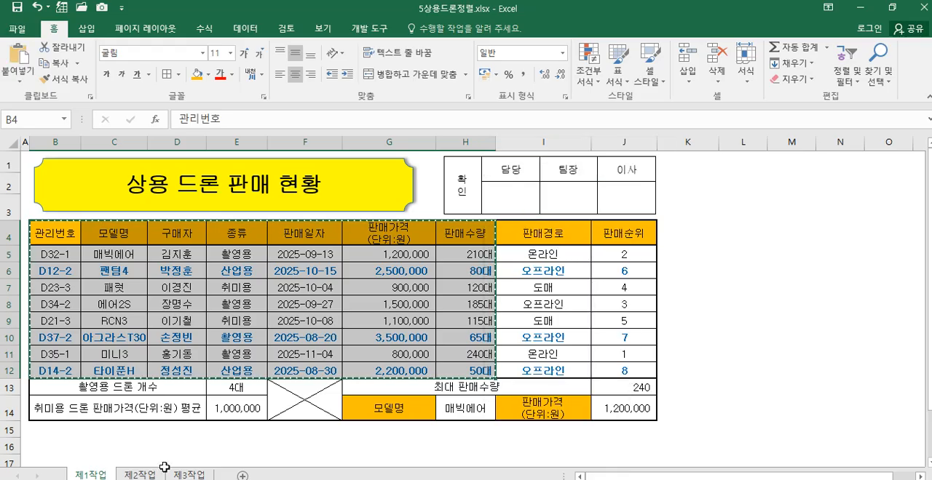
pyautogui.click(140, 474)
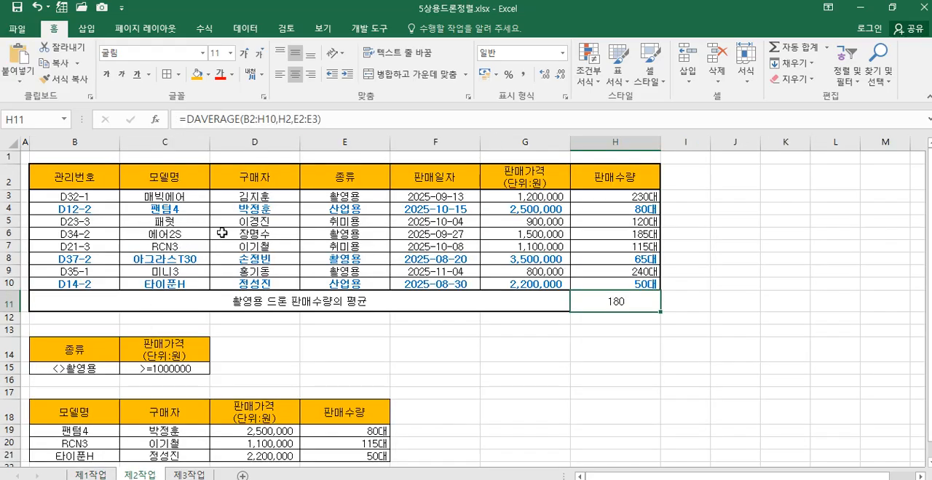
pyautogui.click(182, 475)
pyautogui.click(57, 172)
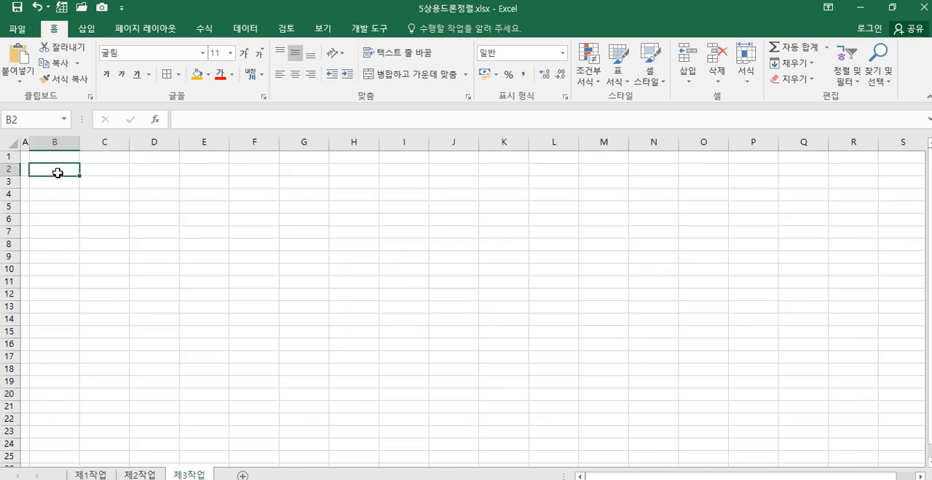
pyautogui.rightClick(57, 173)
pyautogui.click(87, 234)
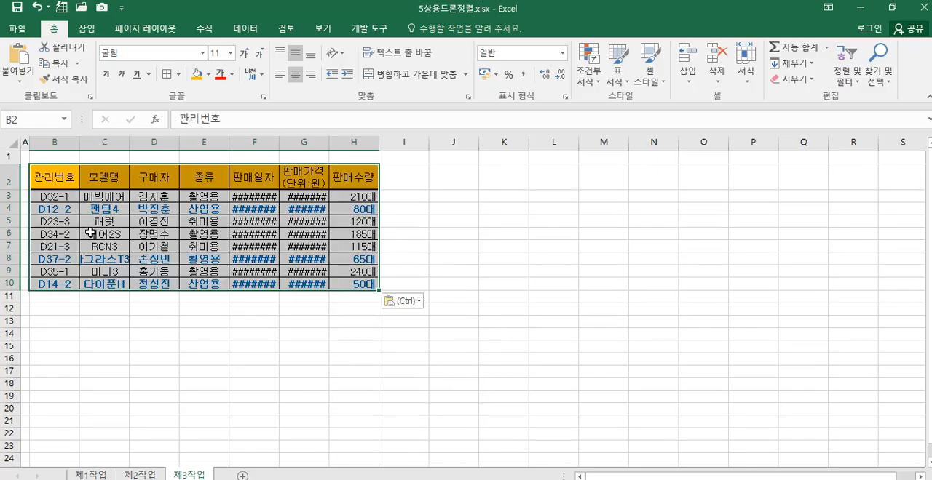
pyautogui.moveTo(58, 142); pyautogui.dragTo(350, 144)
pyautogui.click(421, 346)
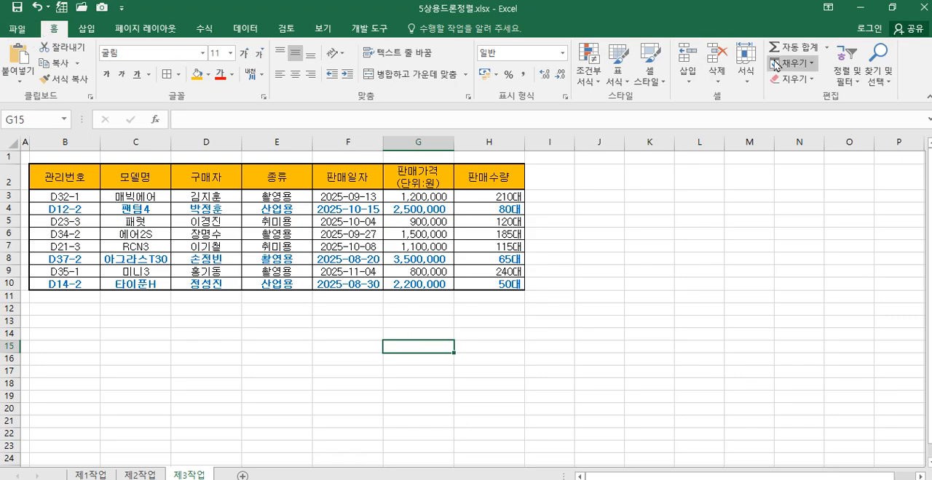
pyautogui.click(827, 47)
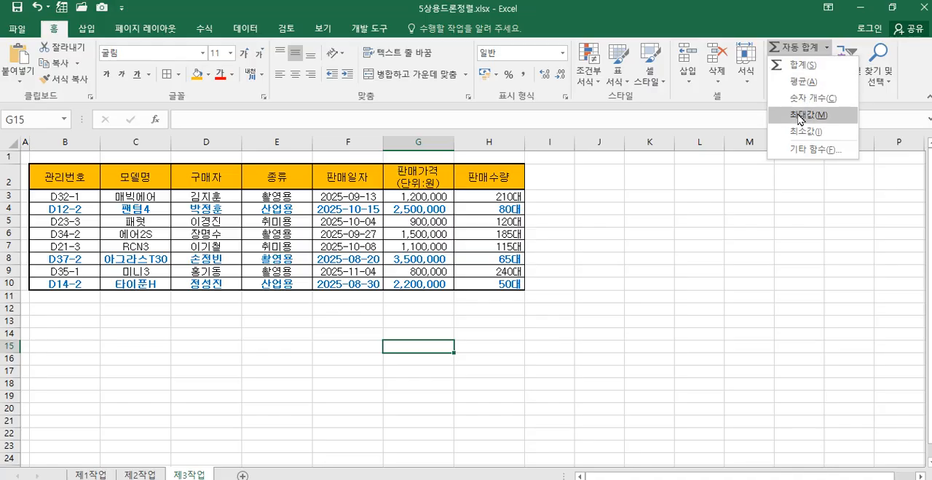
pyautogui.press('Escape')
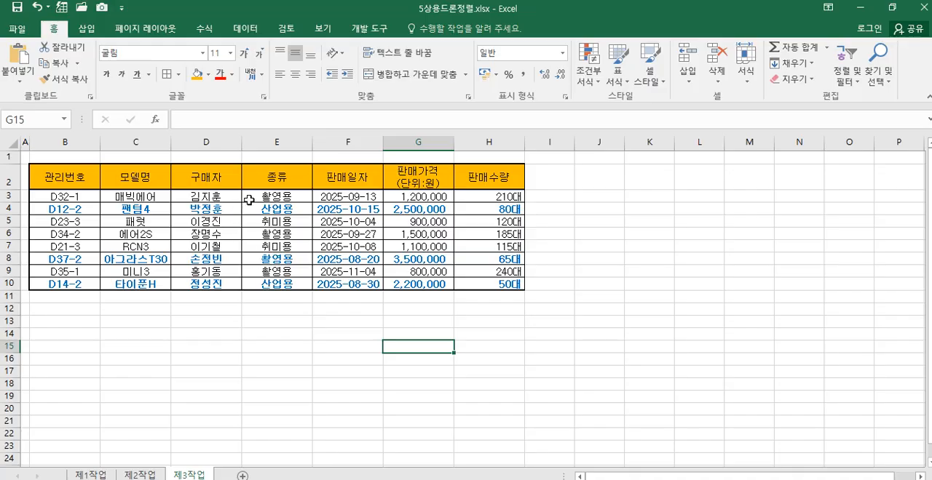
# Step: Sort the table on 제3작업 by 종류 values in descending order (내림차순)
pyautogui.click(284, 176)
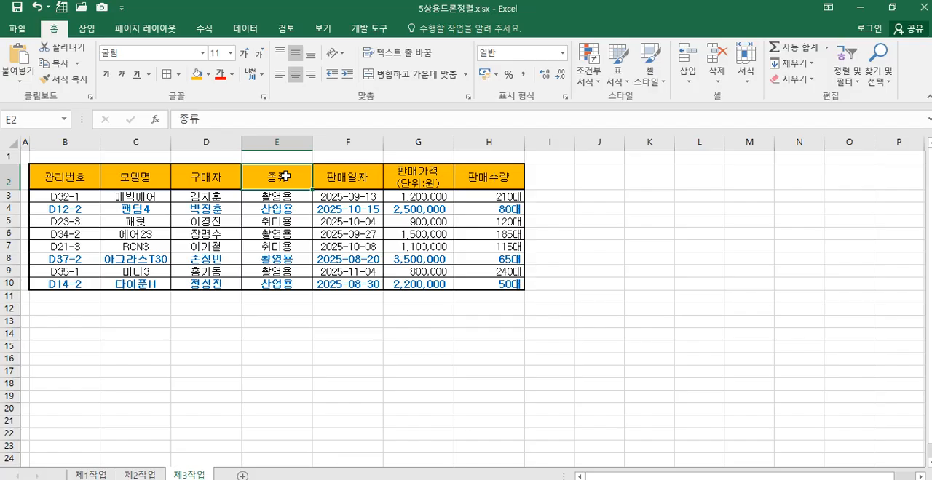
pyautogui.click(245, 28)
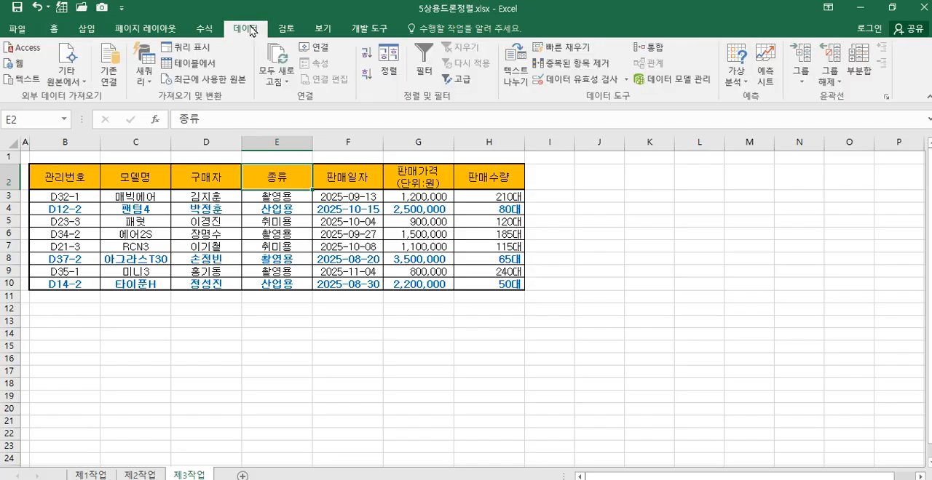
pyautogui.click(373, 81)
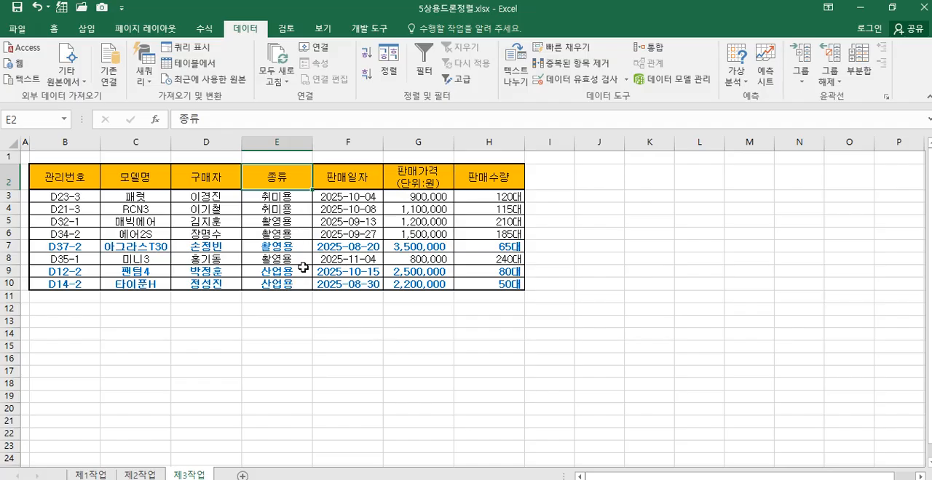
pyautogui.click(389, 72)
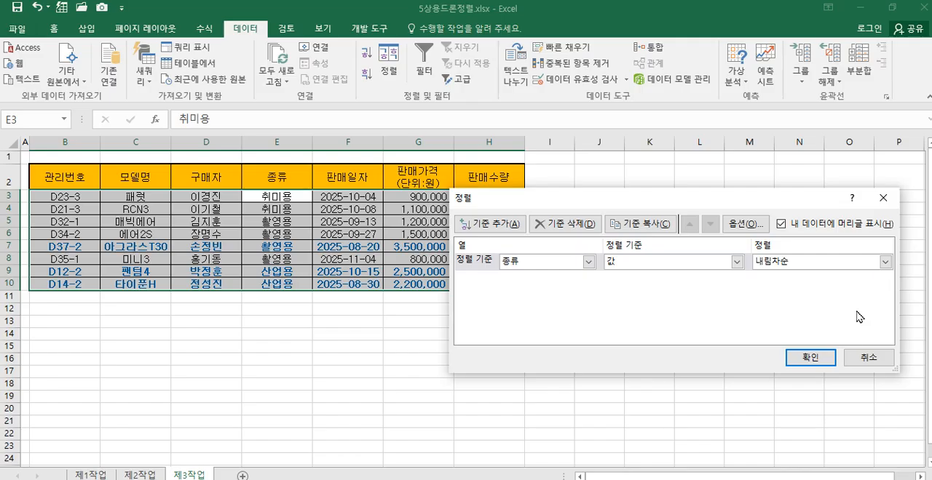
pyautogui.click(810, 358)
pyautogui.press('Up')
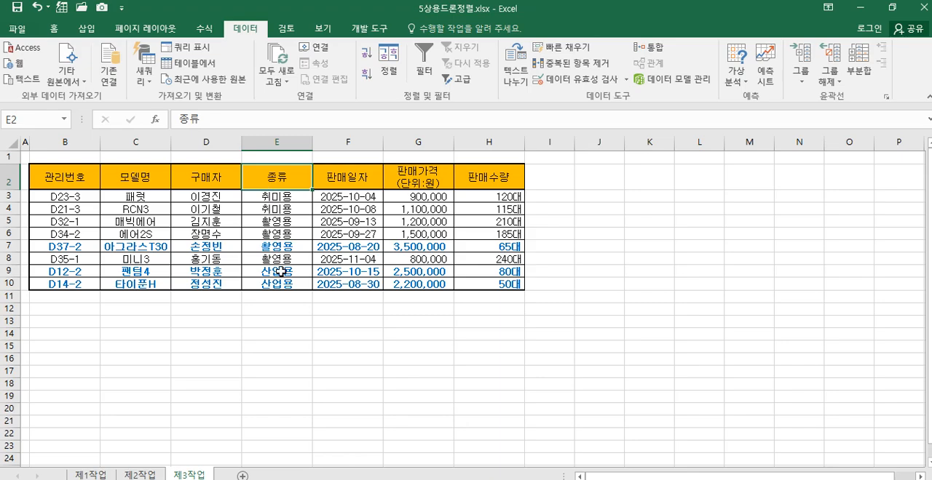
# Step: Add subtotals to the 제3작업 table grouped by 종류, using 개수 on 모델명 only
pyautogui.click(858, 73)
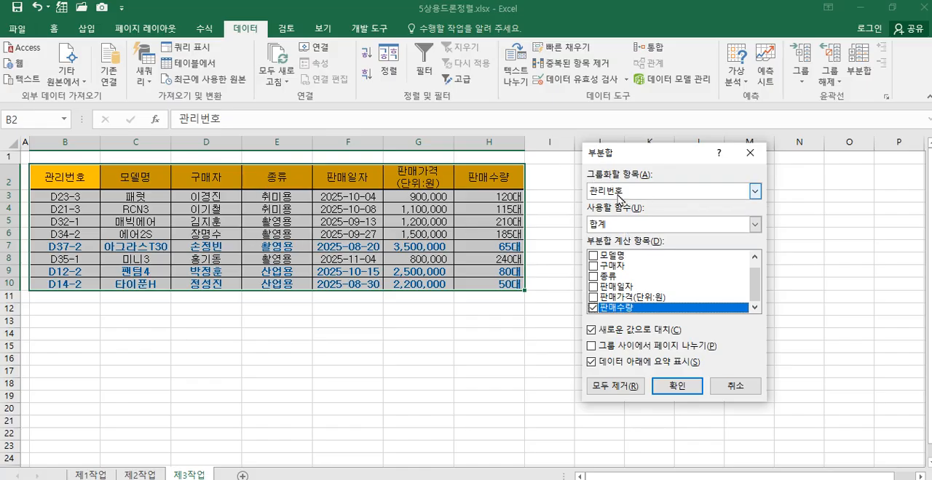
pyautogui.click(754, 194)
pyautogui.click(728, 236)
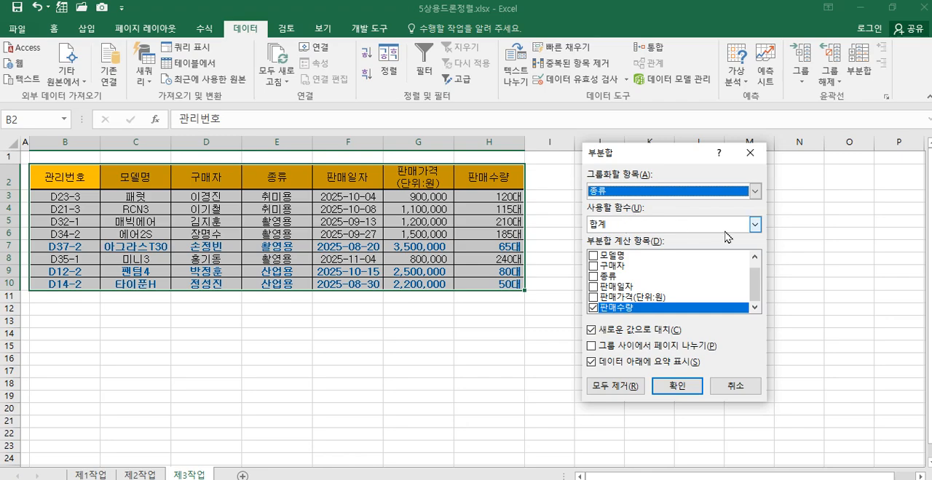
pyautogui.click(755, 225)
pyautogui.click(728, 253)
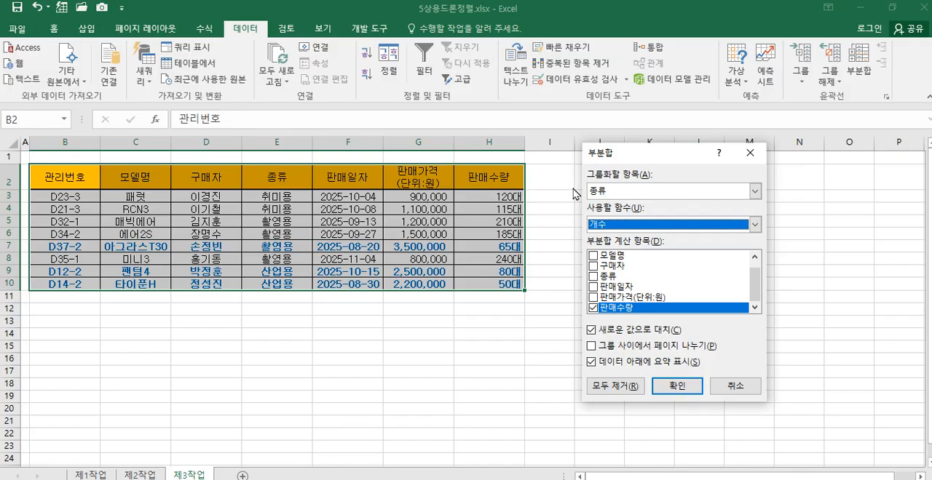
pyautogui.click(594, 256)
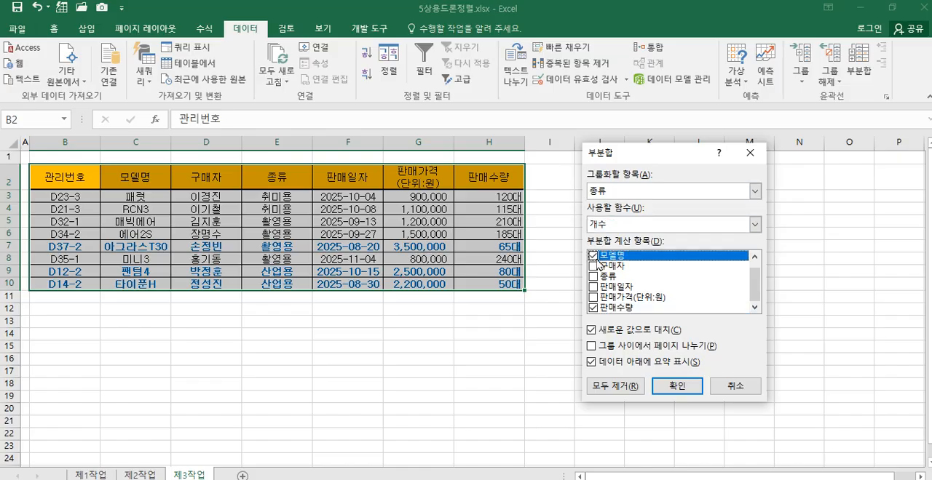
pyautogui.click(593, 309)
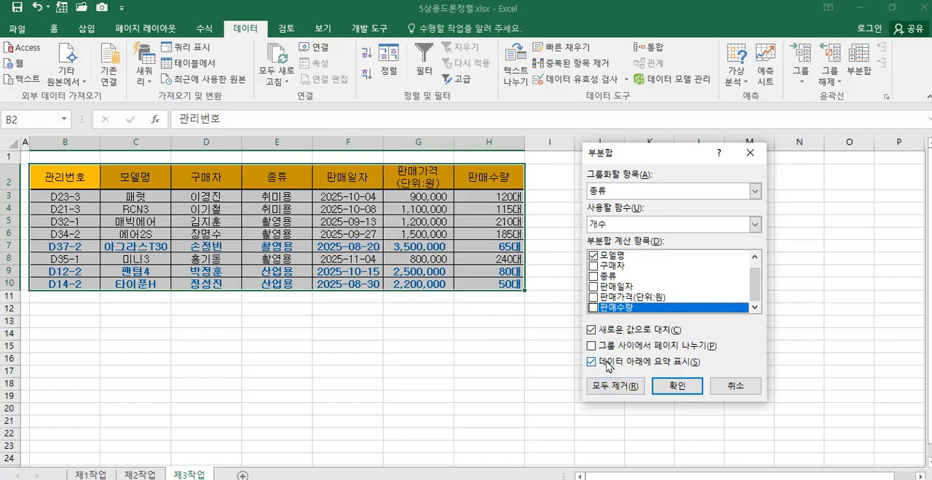
pyautogui.click(679, 387)
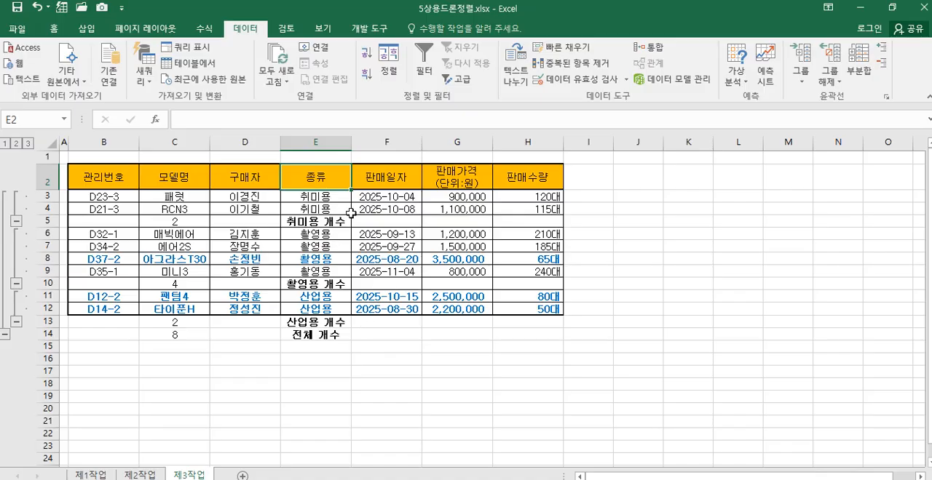
pyautogui.click(744, 286)
pyautogui.click(786, 358)
pyautogui.click(687, 422)
pyautogui.click(528, 397)
# Step: Add a second subtotal by 종류 using 평균 on 판매수량 only, keeping the existing subtotals instead of replacing them
pyautogui.click(206, 179)
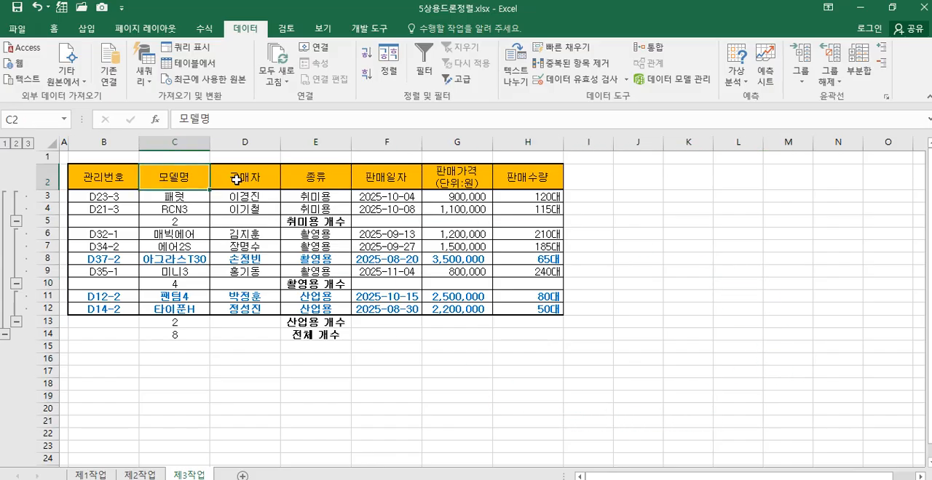
pyautogui.click(236, 180)
pyautogui.click(195, 181)
pyautogui.click(862, 86)
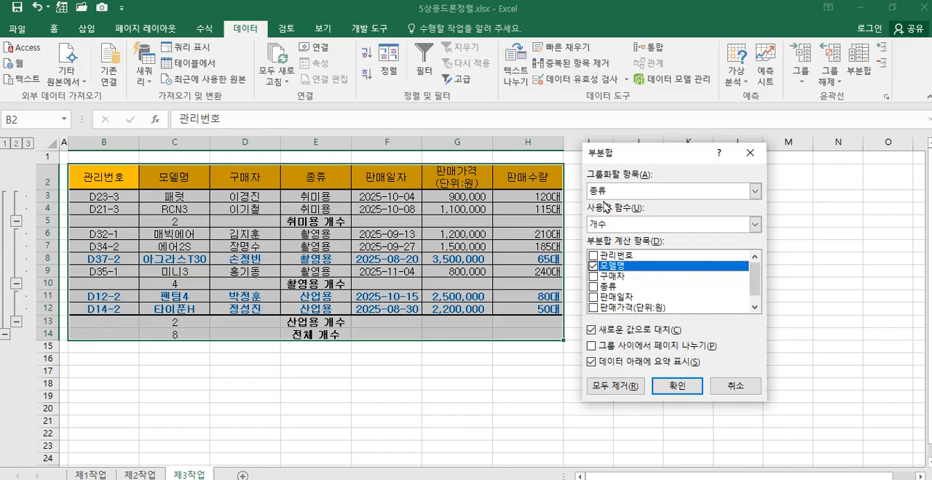
pyautogui.click(755, 227)
pyautogui.click(726, 264)
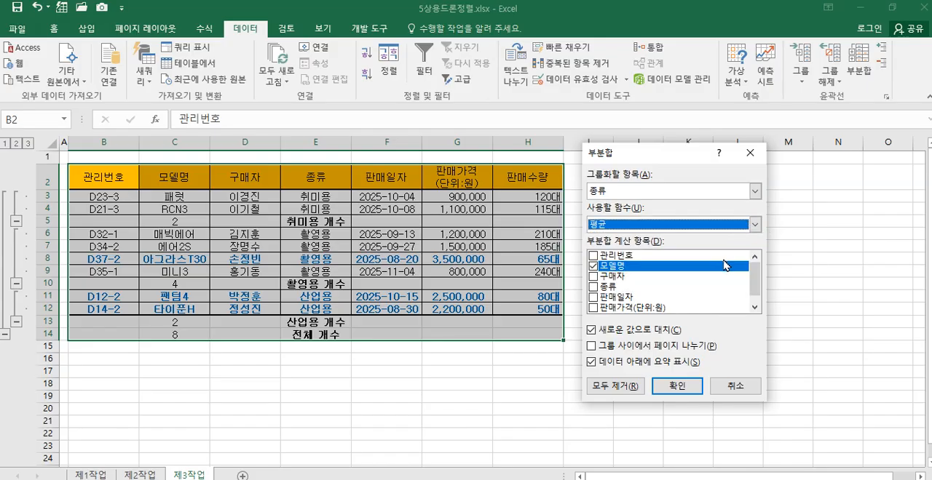
pyautogui.click(593, 266)
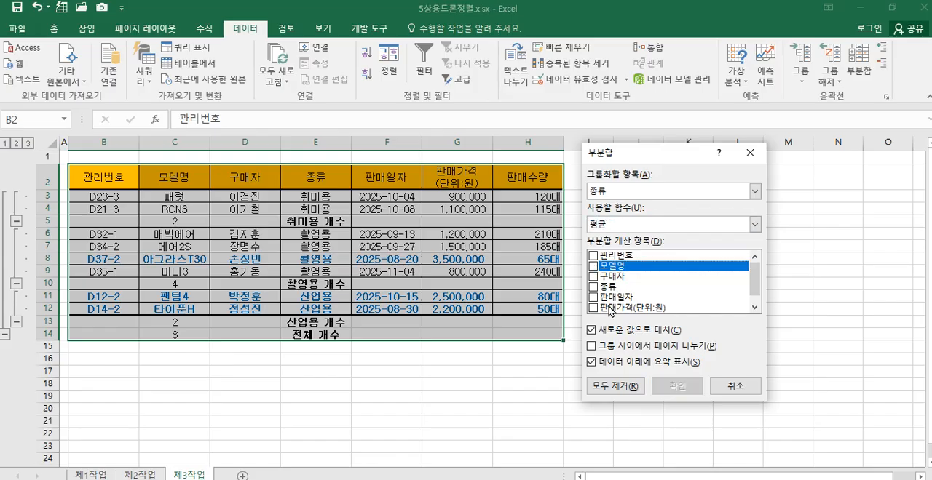
pyautogui.click(755, 302)
pyautogui.click(592, 308)
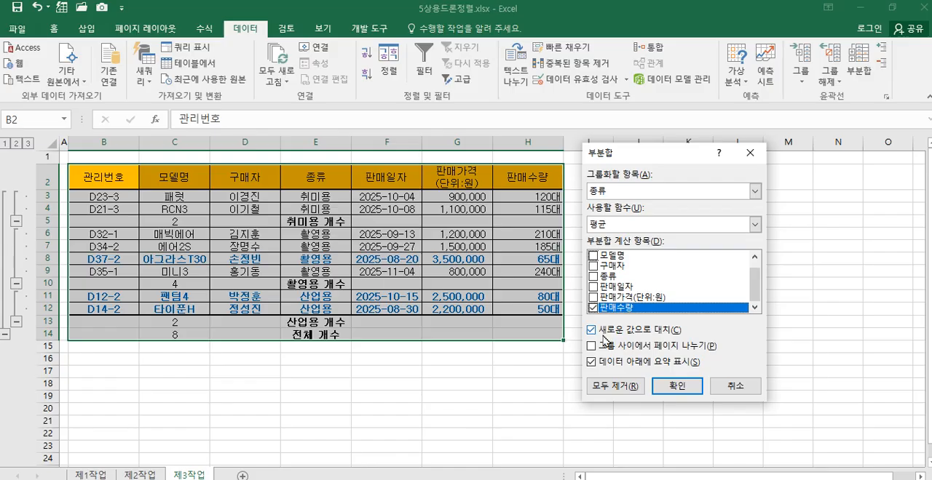
pyautogui.click(593, 332)
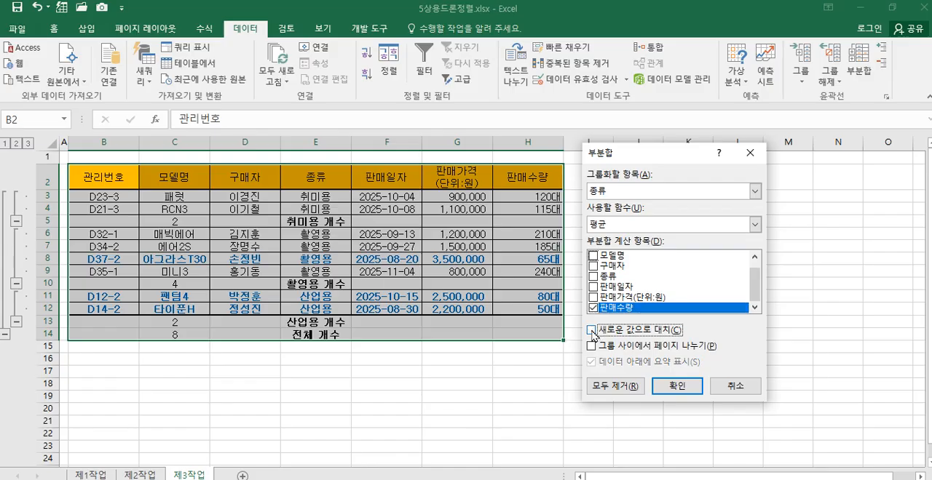
pyautogui.click(677, 390)
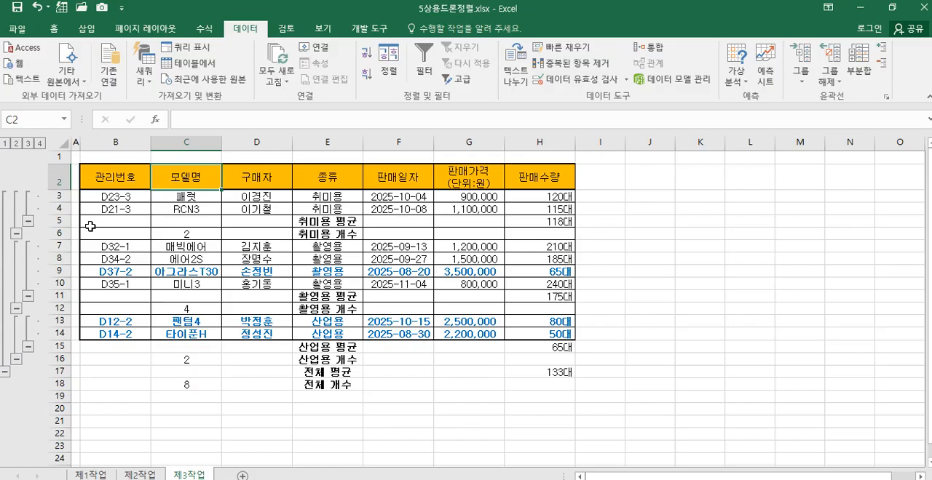
# Step: Clear the outline from the subtotaled table and widen columns C, E and F slightly
pyautogui.click(834, 78)
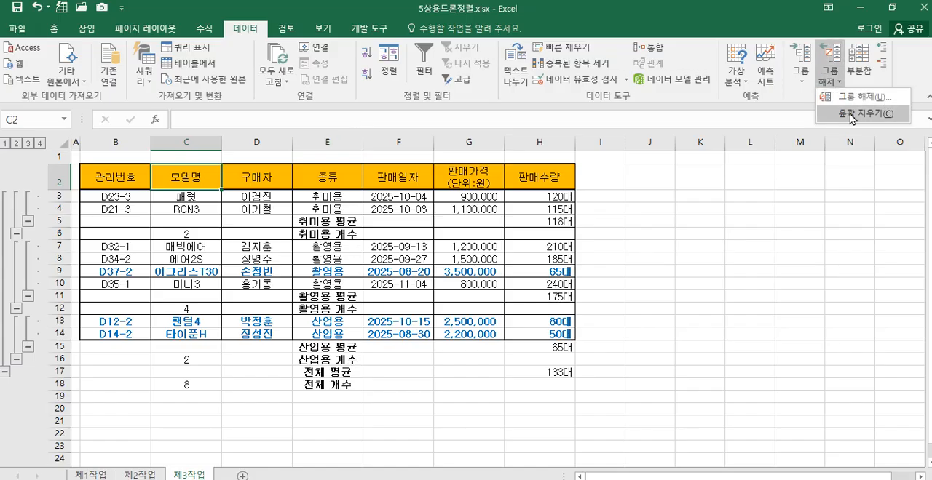
pyautogui.click(851, 114)
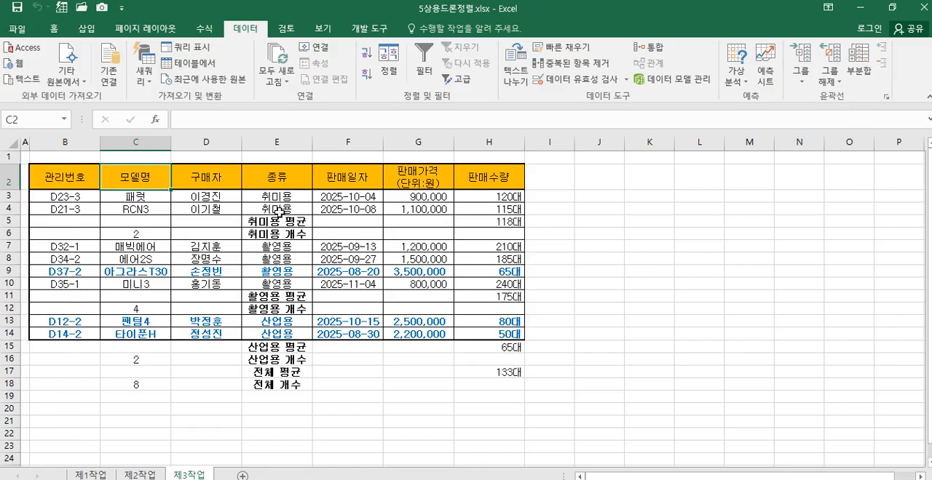
pyautogui.moveTo(313, 142); pyautogui.dragTo(323, 142)
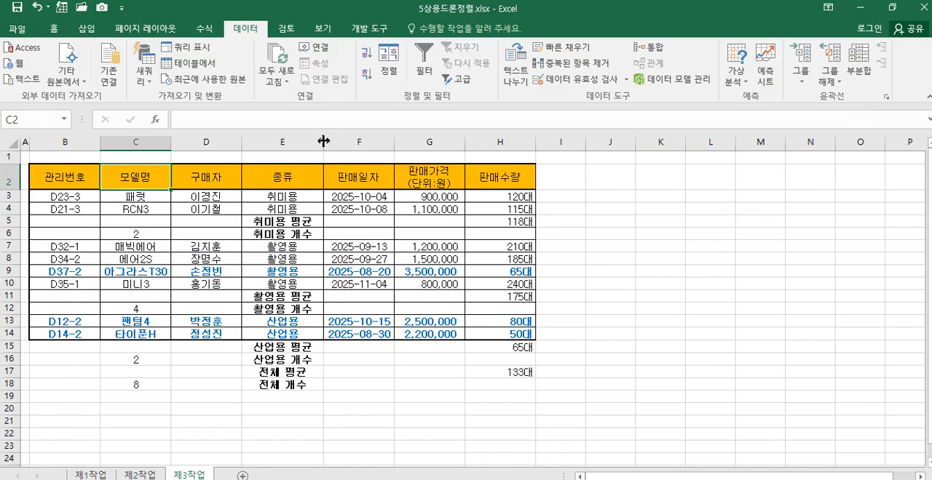
pyautogui.moveTo(394, 142); pyautogui.dragTo(398, 140)
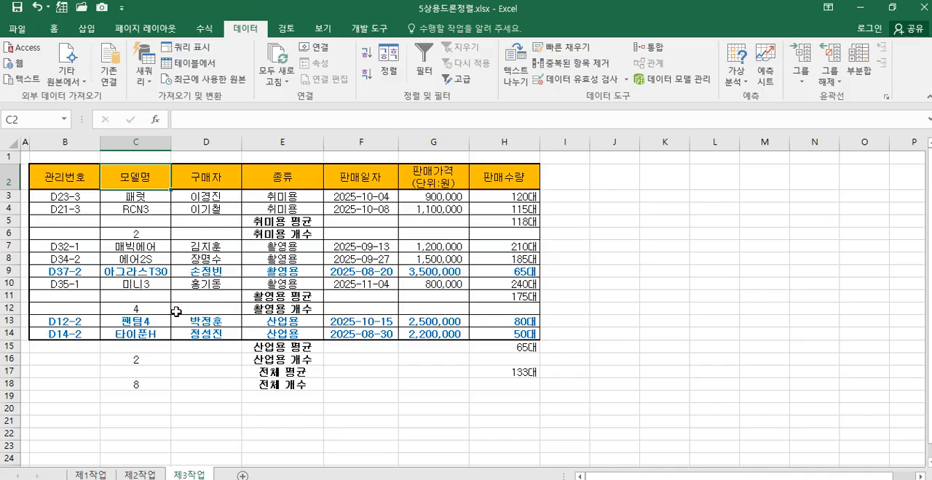
pyautogui.moveTo(171, 142); pyautogui.dragTo(178, 142)
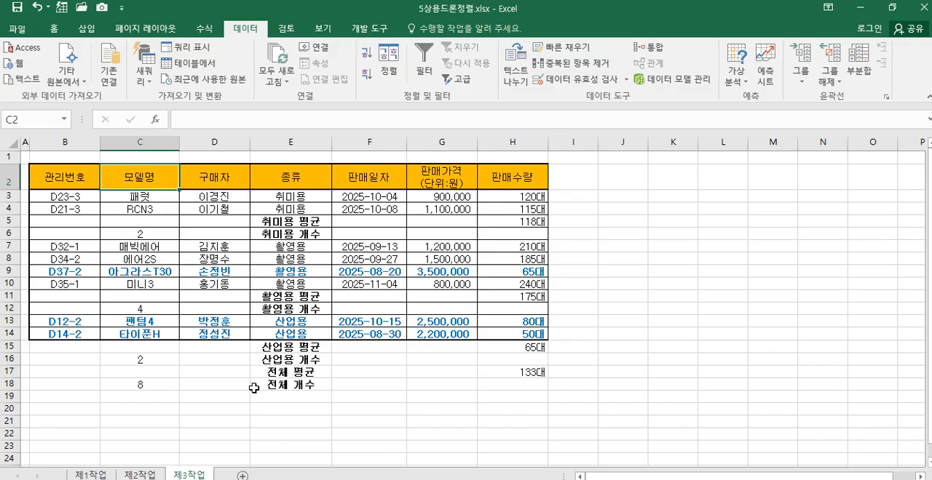
pyautogui.click(400, 408)
# Step: Create a default column chart on 제1작업 from the 모델명, 판매가격 and 판매수량 columns, C4:C12 and G4:H12
pyautogui.hotkey('ctrl', 'pageup')
pyautogui.hotkey('ctrl', 'pageup')
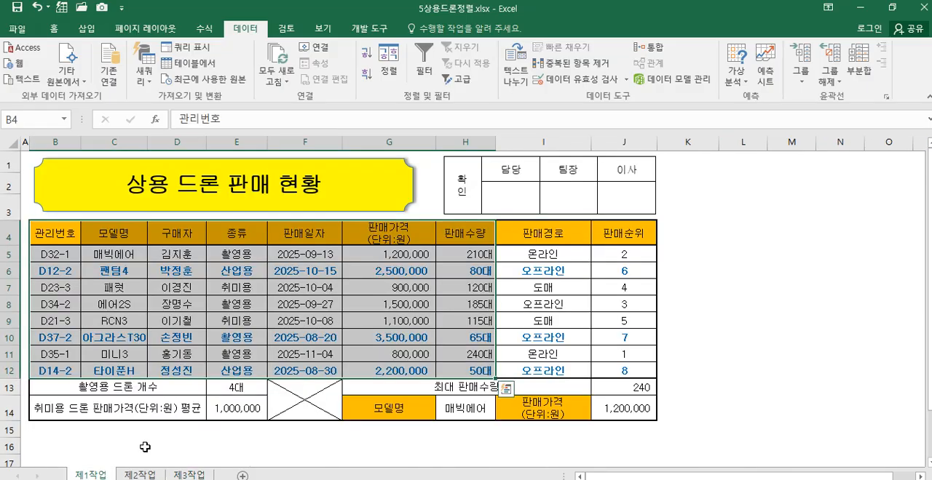
pyautogui.click(252, 446)
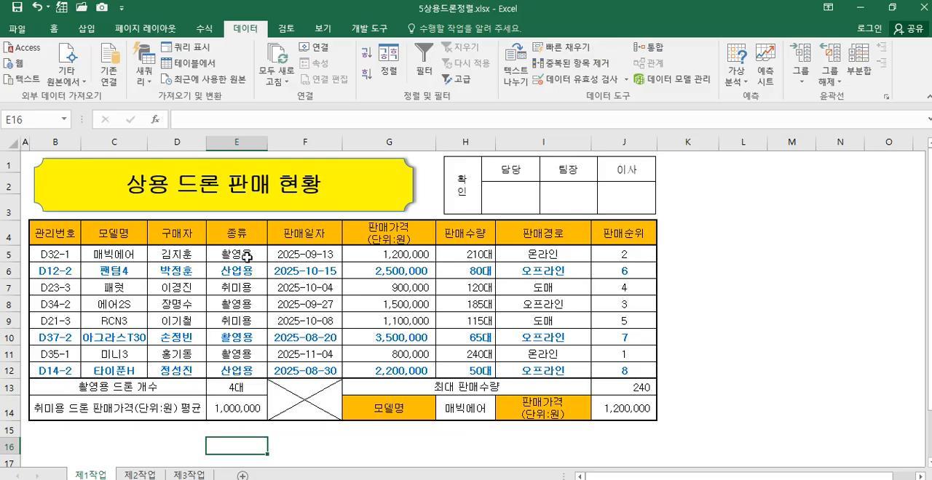
pyautogui.moveTo(120, 234); pyautogui.dragTo(110, 362)
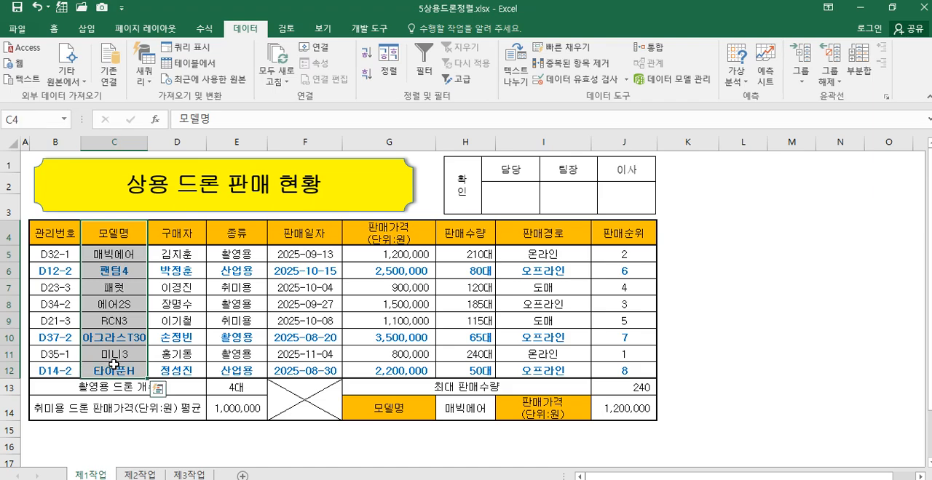
pyautogui.moveTo(400, 231); pyautogui.dragTo(405, 368)
pyautogui.moveTo(469, 237); pyautogui.dragTo(472, 379)
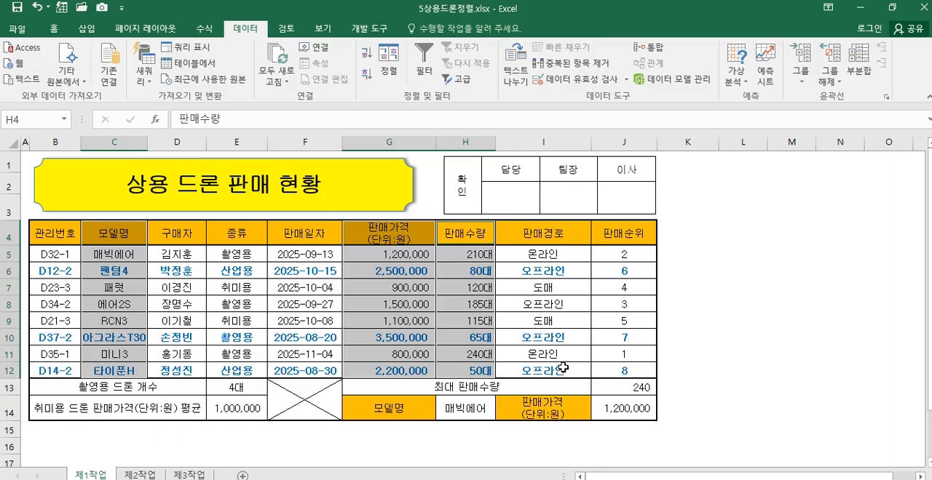
pyautogui.hotkey('alt', 'F1')
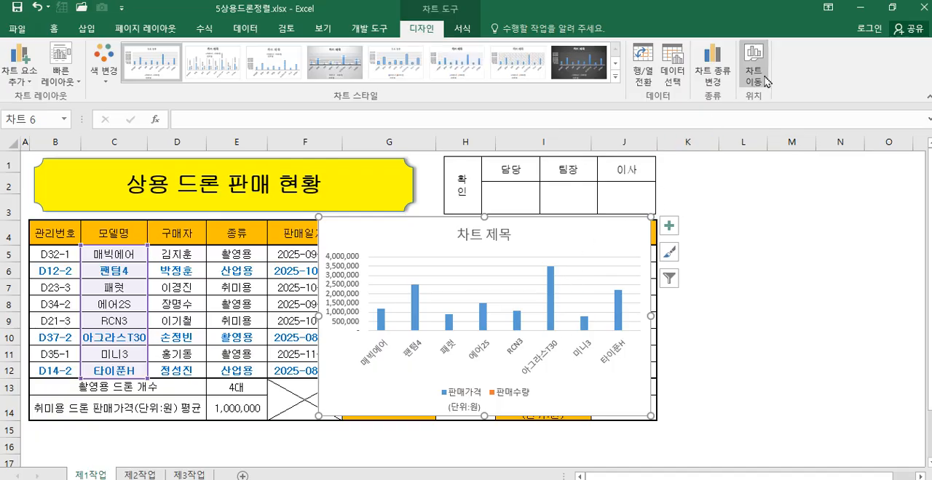
# Step: Move the chart to a new sheet named 제4작업
pyautogui.click(754, 72)
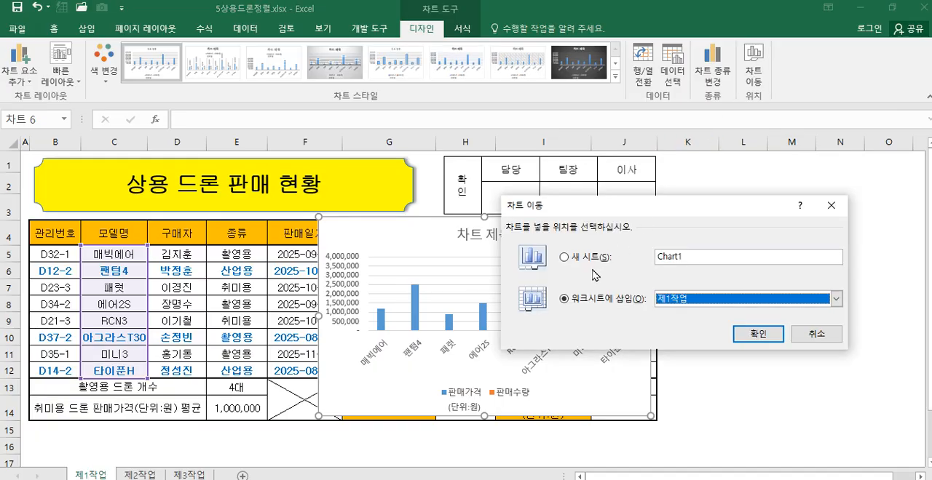
pyautogui.click(582, 262)
pyautogui.click(693, 262)
pyautogui.moveTo(684, 258); pyautogui.dragTo(643, 263)
pyautogui.write('wp4')
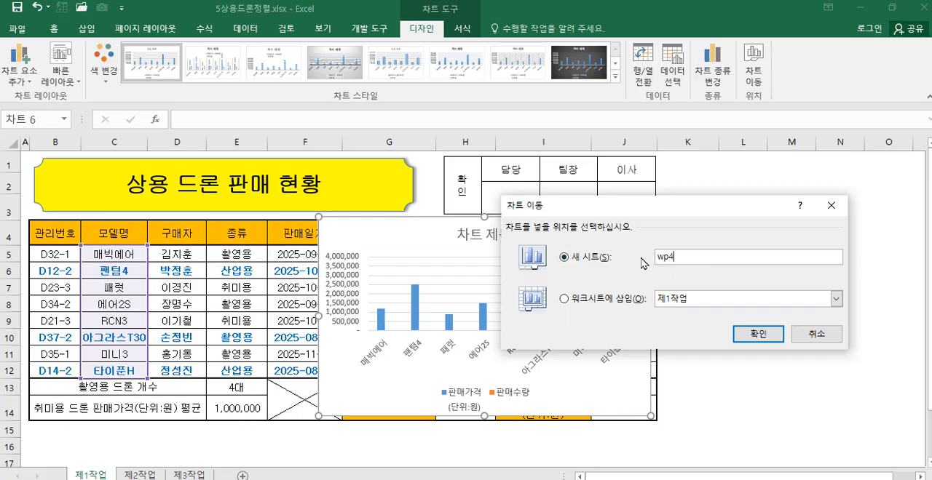
pyautogui.write('제4작어')
pyautogui.click(770, 336)
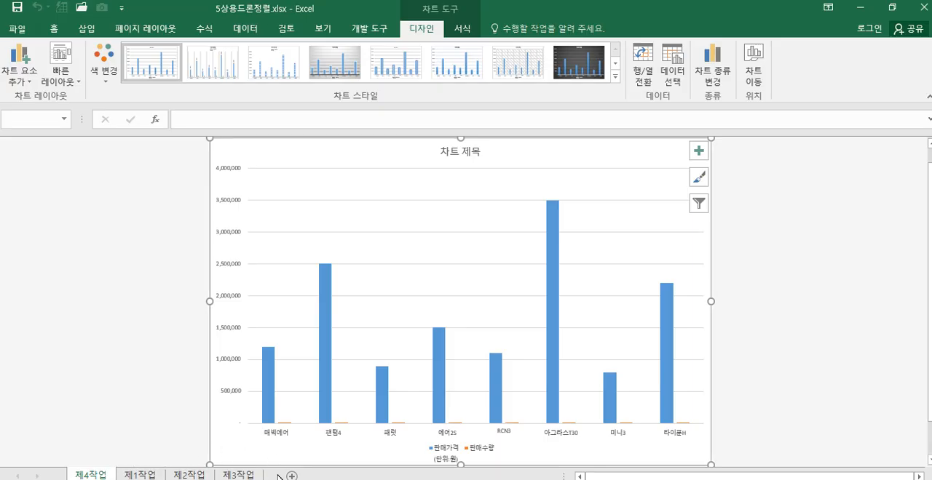
# Step: Place the 제4작업 chart sheet after 제3작업 in the sheet order and return to it
pyautogui.moveTo(279, 477); pyautogui.dragTo(278, 476)
pyautogui.click(78, 476)
pyautogui.click(140, 476)
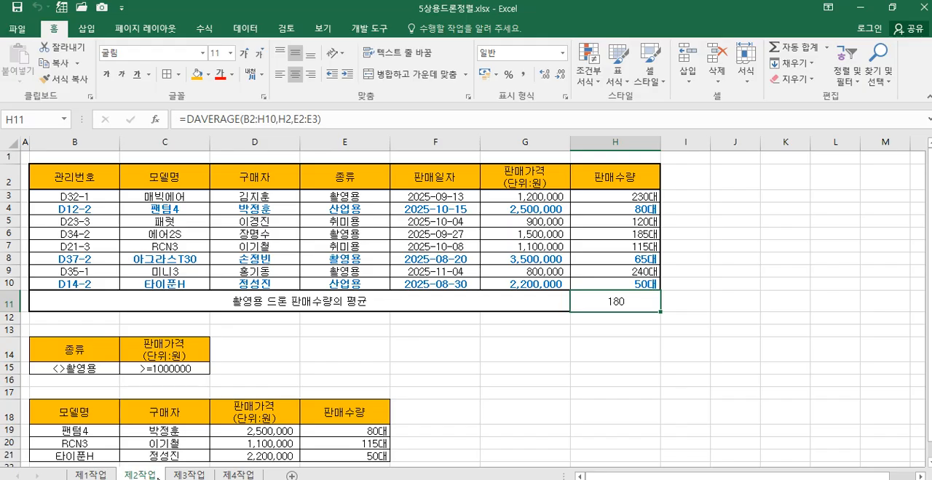
pyautogui.click(220, 477)
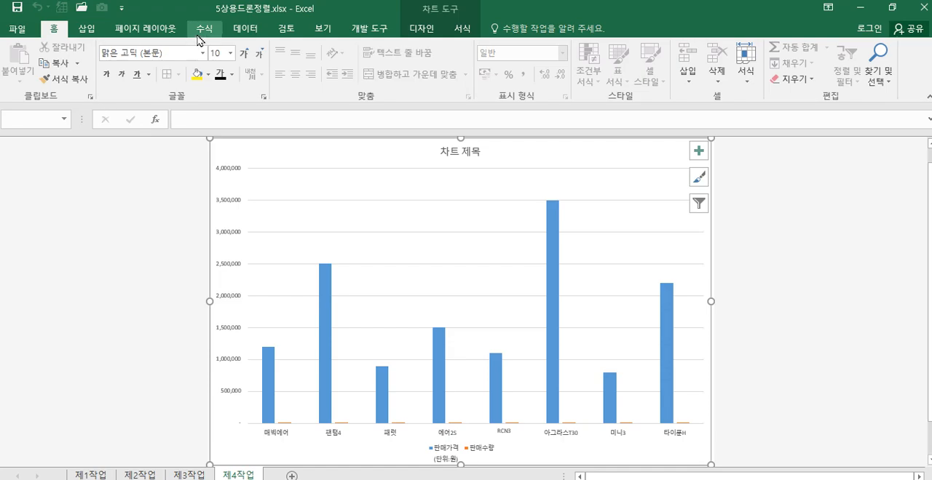
# Step: Apply the third quick layout and the first chart style to the chart on 제4작업
pyautogui.click(426, 37)
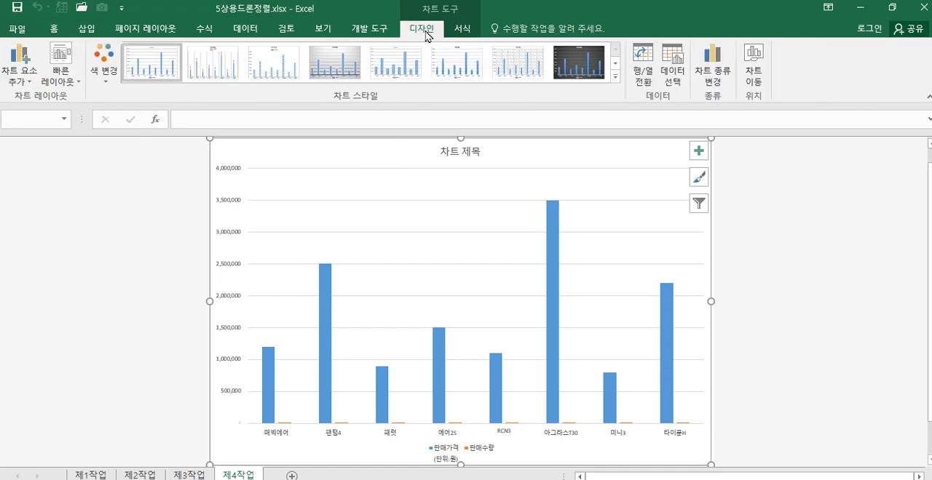
pyautogui.click(62, 90)
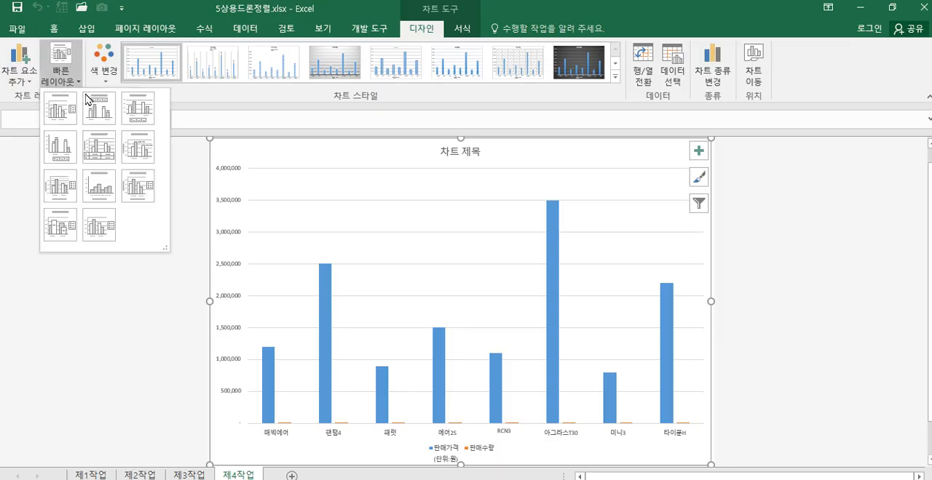
pyautogui.click(138, 110)
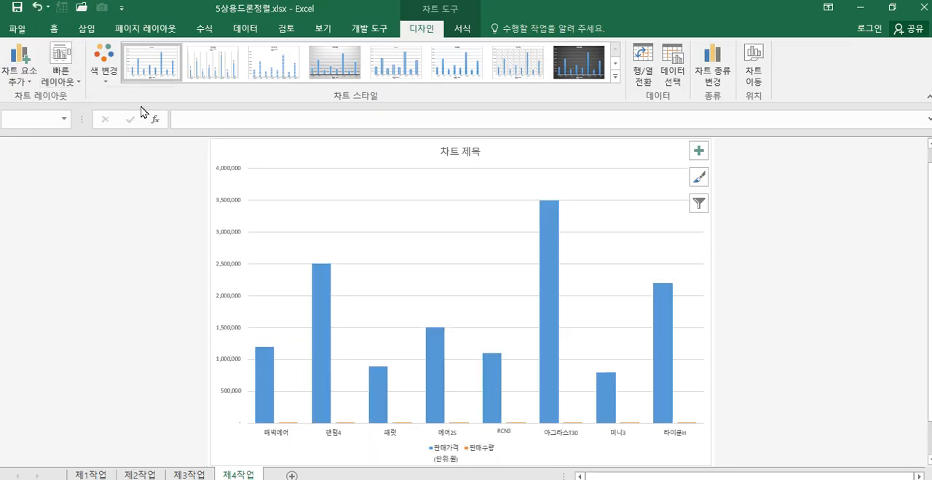
pyautogui.click(615, 75)
pyautogui.click(145, 67)
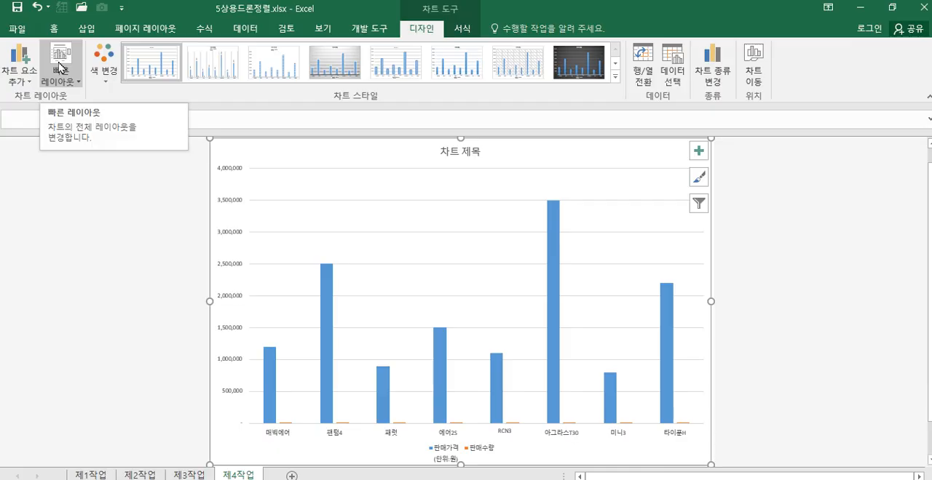
# Step: Set the font of the whole chart on 제4작업 to 굴림, size 11
pyautogui.click(53, 29)
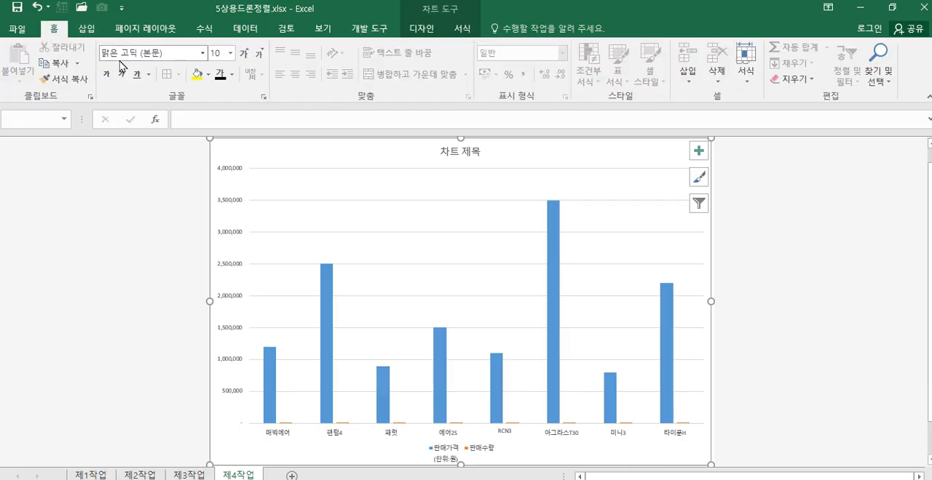
pyautogui.click(181, 59)
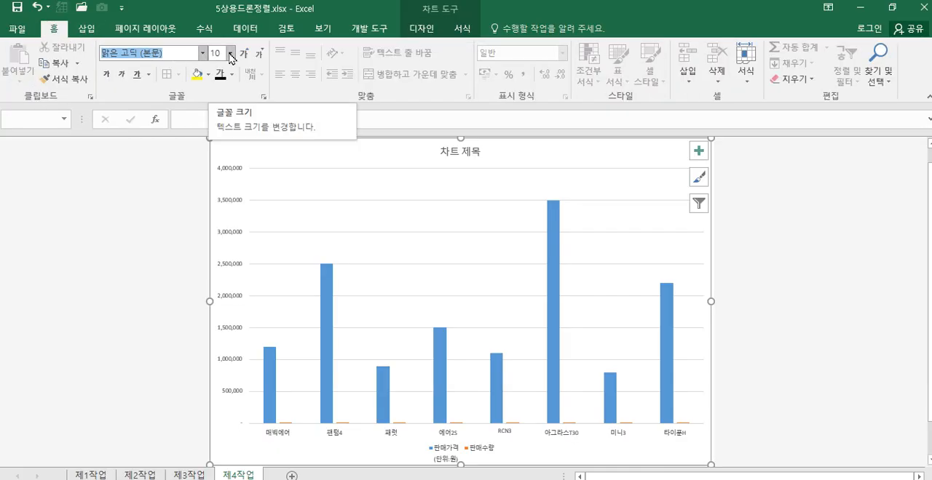
pyautogui.write('굴림')
pyautogui.press('Return')
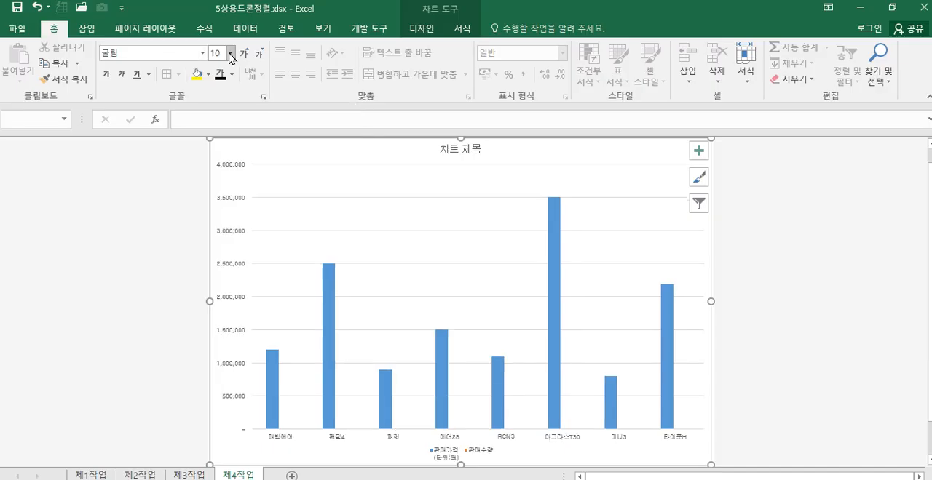
pyautogui.click(223, 56)
pyautogui.write('11')
pyautogui.press('Return')
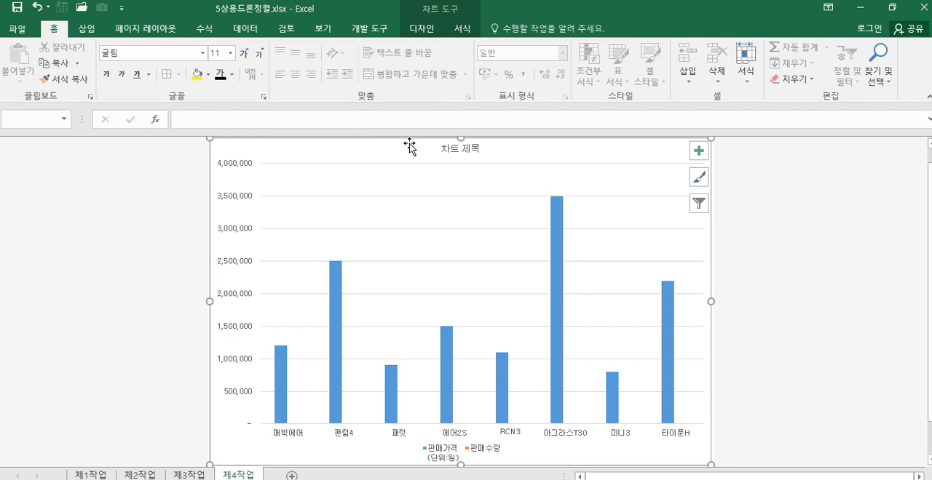
# Step: Fill the chart area with the light blue tissue paper texture
pyautogui.rightClick(580, 154)
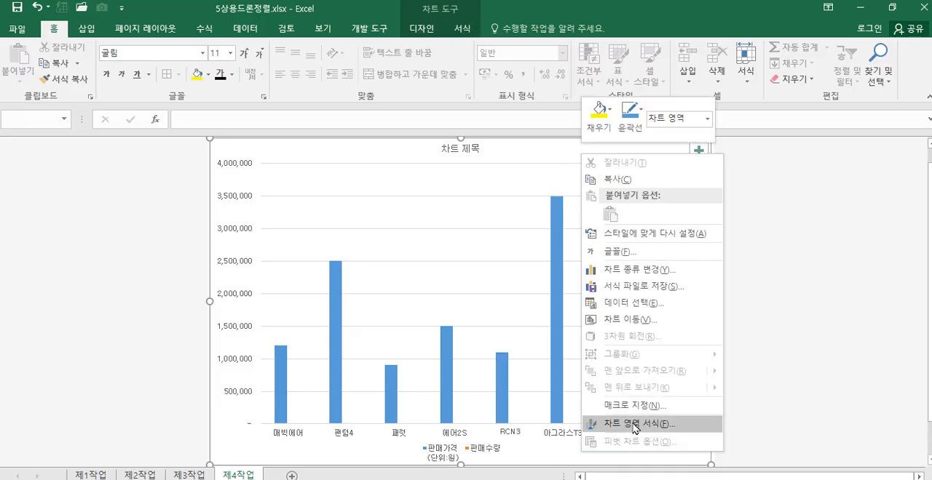
pyautogui.click(657, 424)
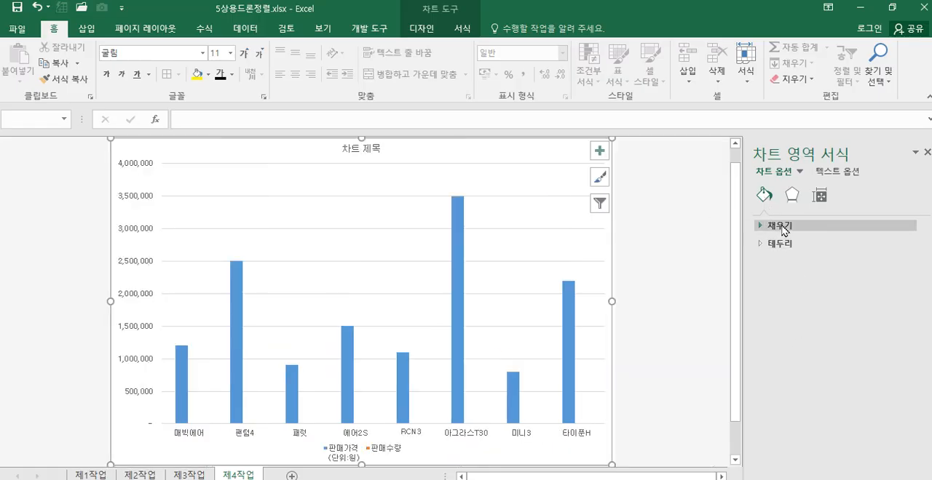
pyautogui.click(777, 226)
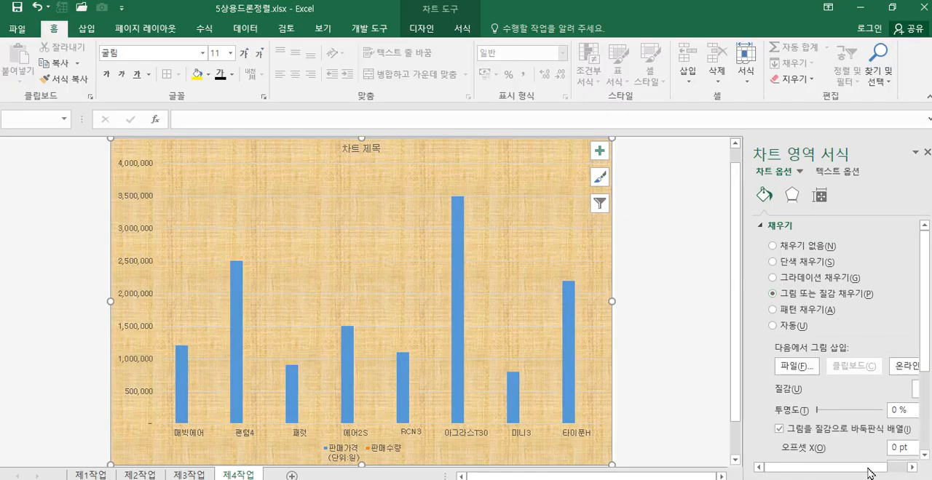
pyautogui.moveTo(887, 471); pyautogui.dragTo(906, 471)
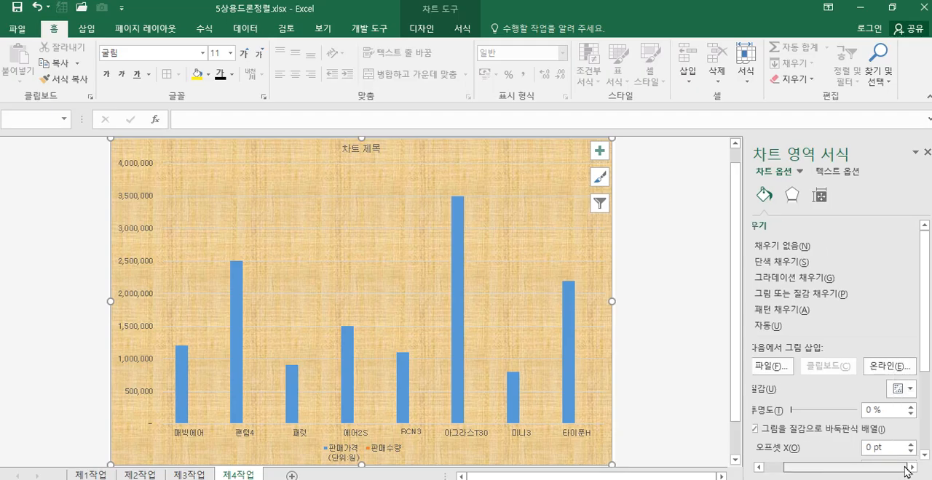
pyautogui.click(903, 390)
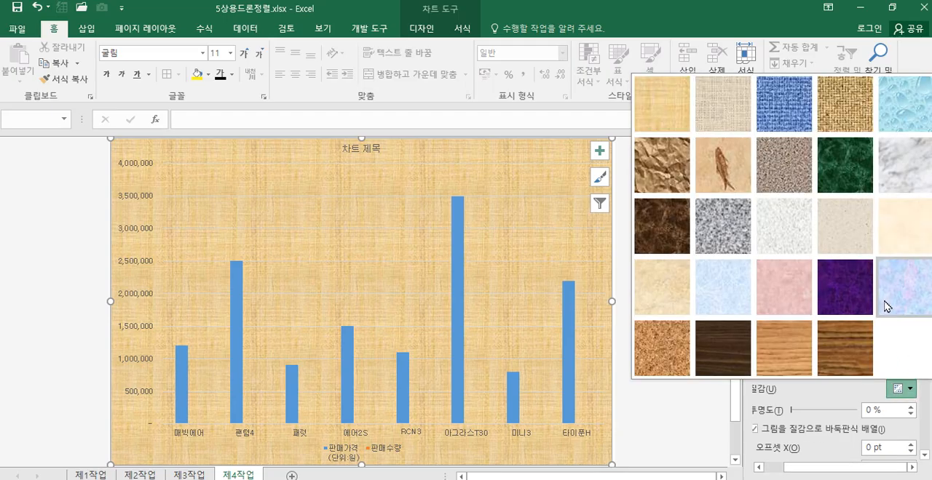
pyautogui.click(737, 302)
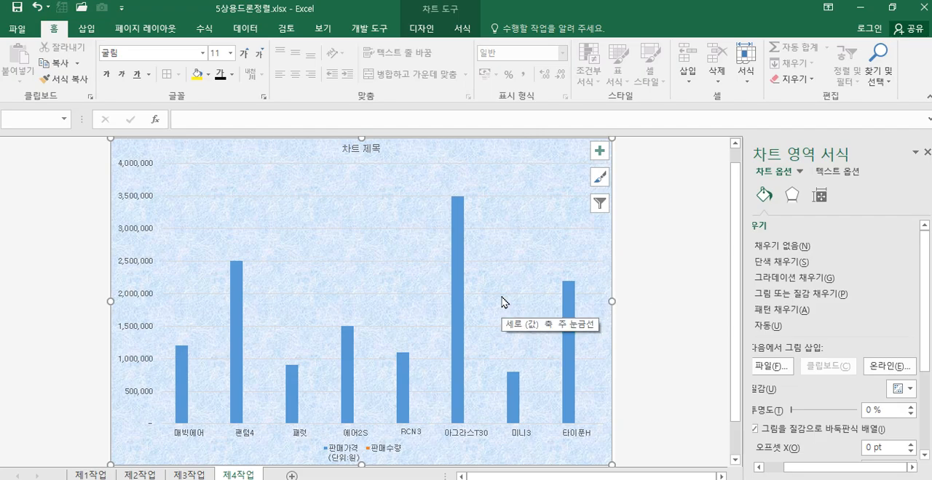
# Step: Give the plot area a solid fill in 흰색, 배경 1
pyautogui.click(508, 251)
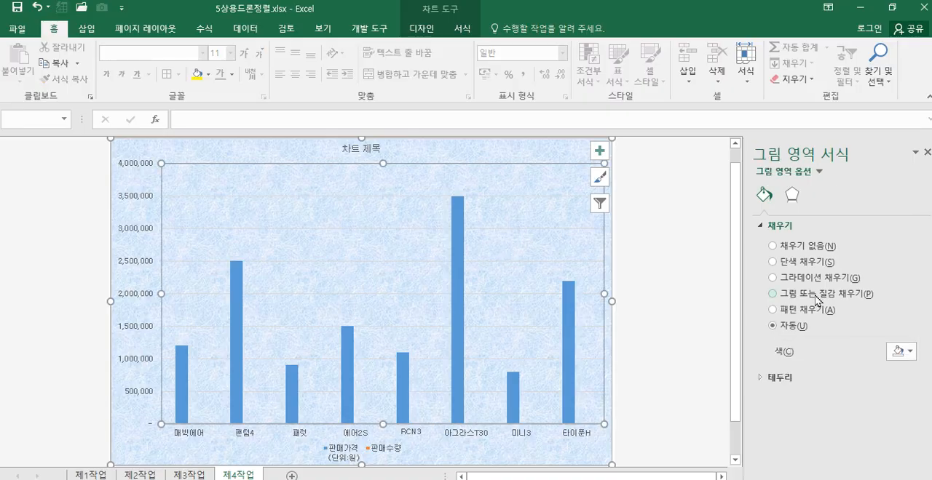
pyautogui.click(773, 263)
pyautogui.click(907, 352)
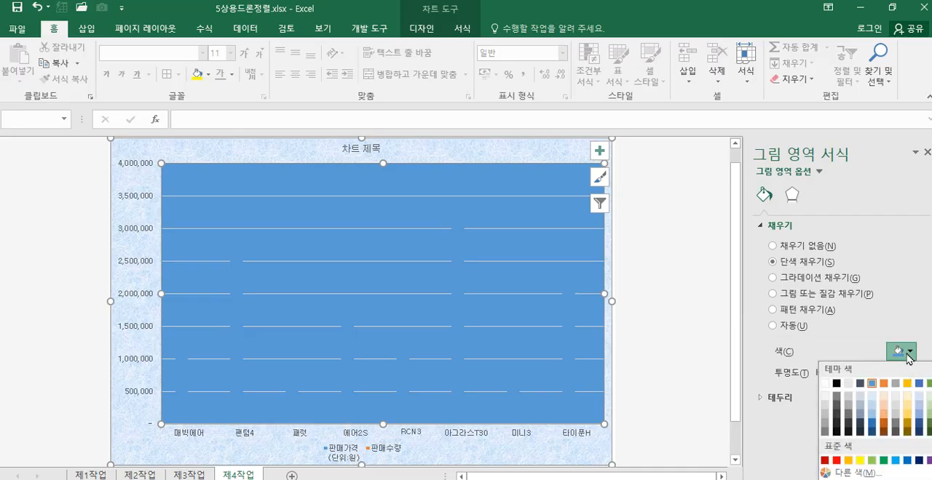
pyautogui.click(824, 384)
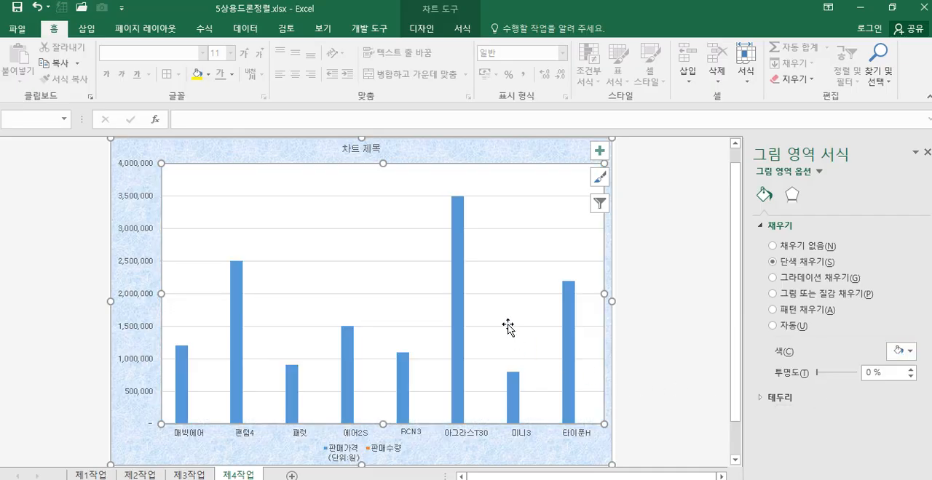
# Step: Replace the chart title text with 촬영용과 취미용 드론 판매현황
pyautogui.click(358, 149)
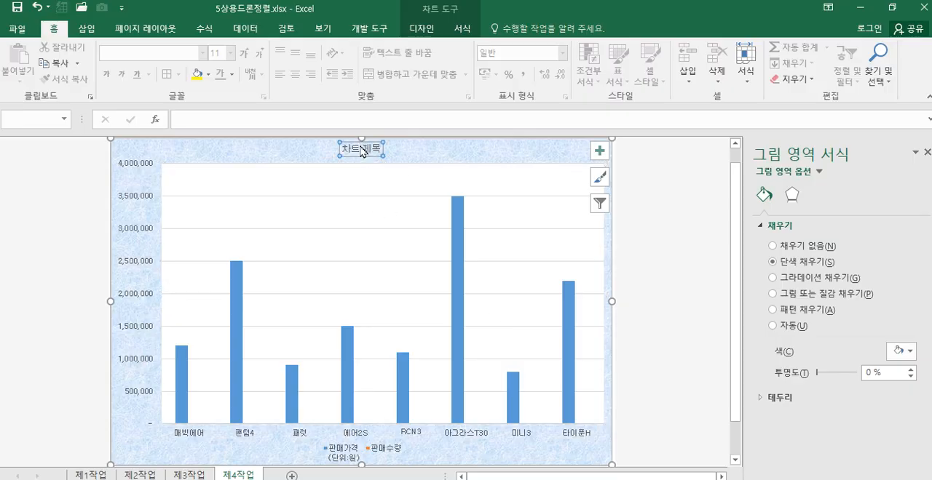
pyautogui.moveTo(345, 150); pyautogui.dragTo(384, 154)
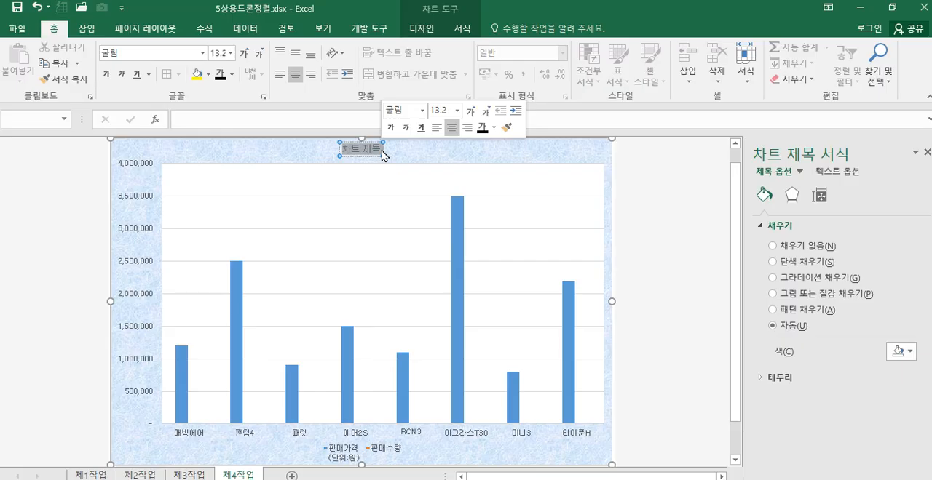
pyautogui.write('촬영용드')
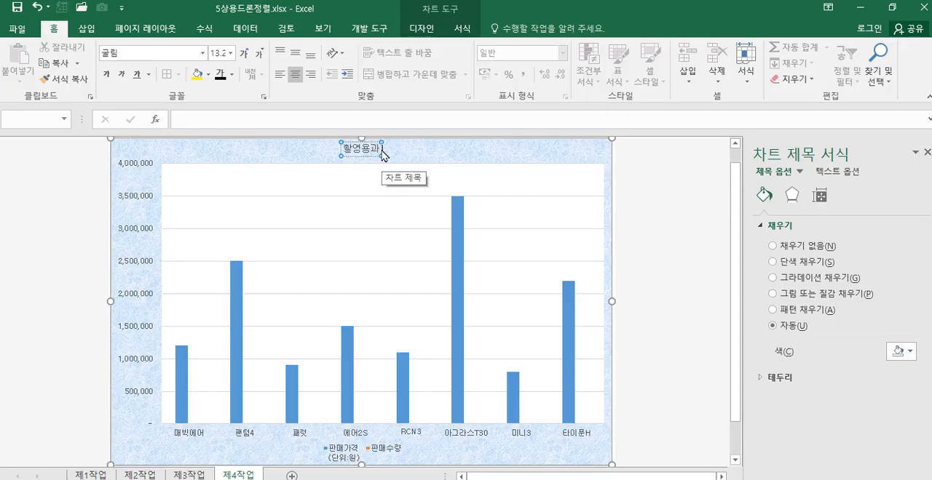
pyautogui.write(' ㄷ')
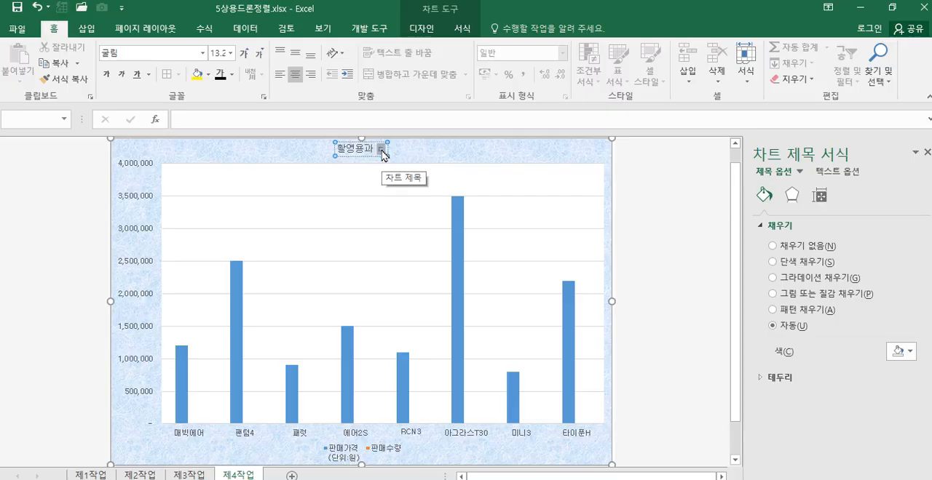
pyautogui.press('BackSpace')
pyautogui.press('BackSpace')
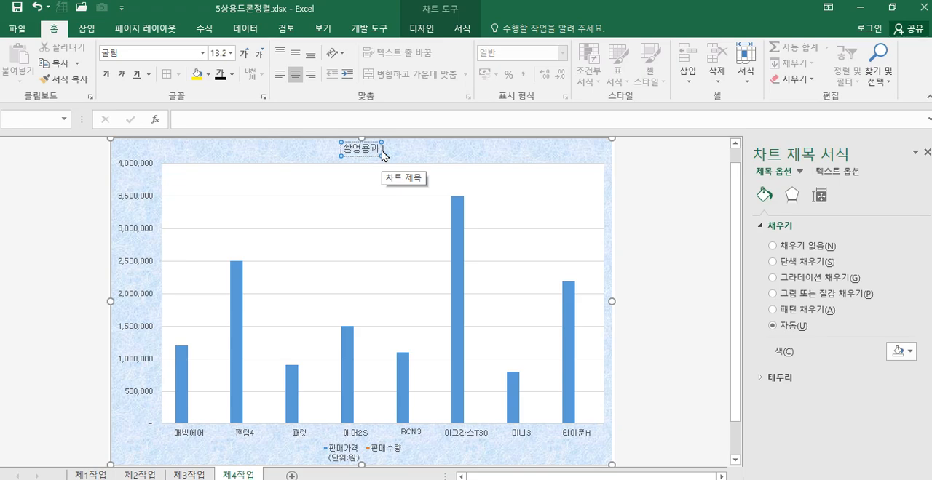
pyautogui.write('취미용')
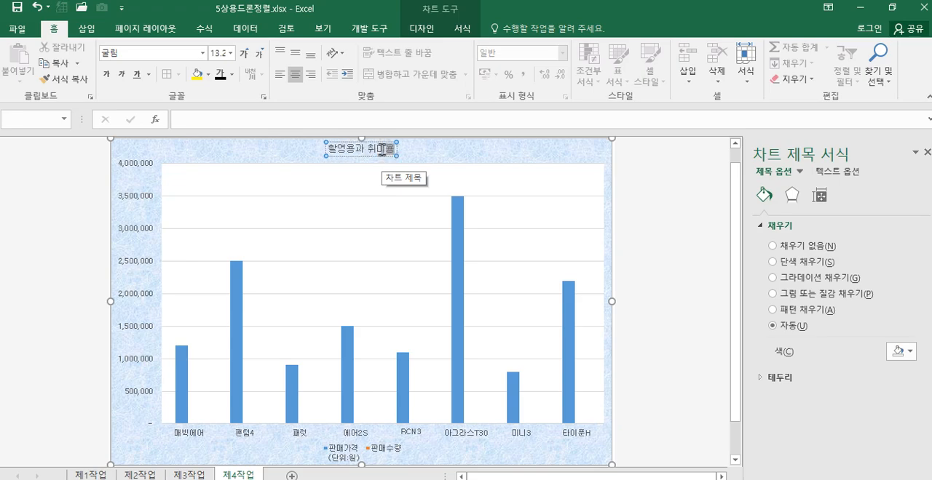
pyautogui.write(' 드론 판매현')
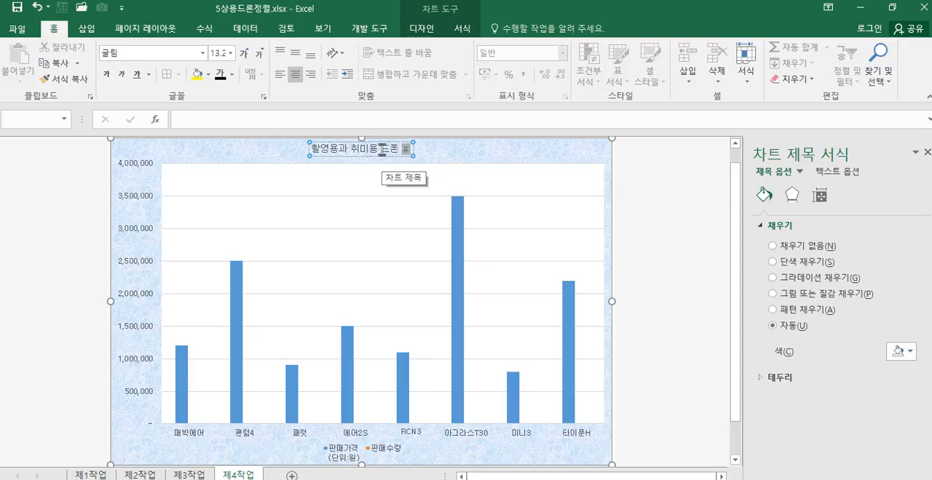
pyautogui.write('황')
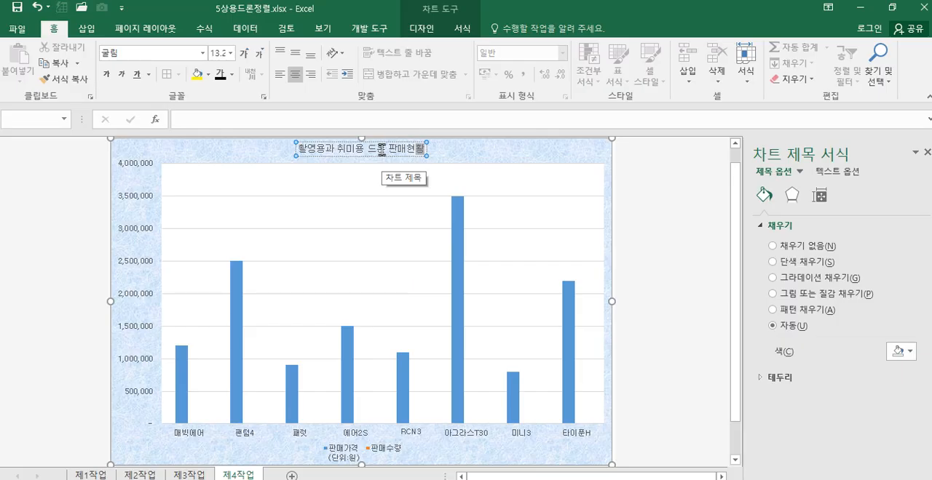
pyautogui.click(460, 149)
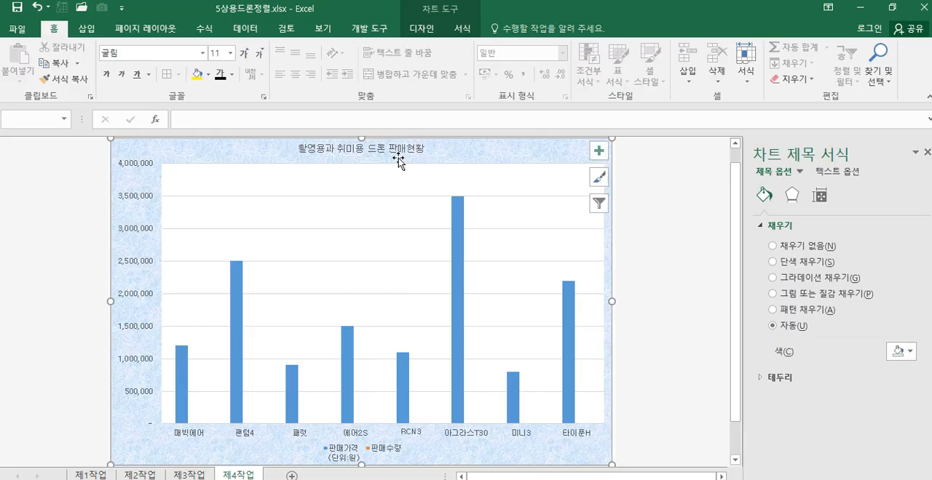
# Step: Format the chart title in bold at font size 20
pyautogui.click(397, 153)
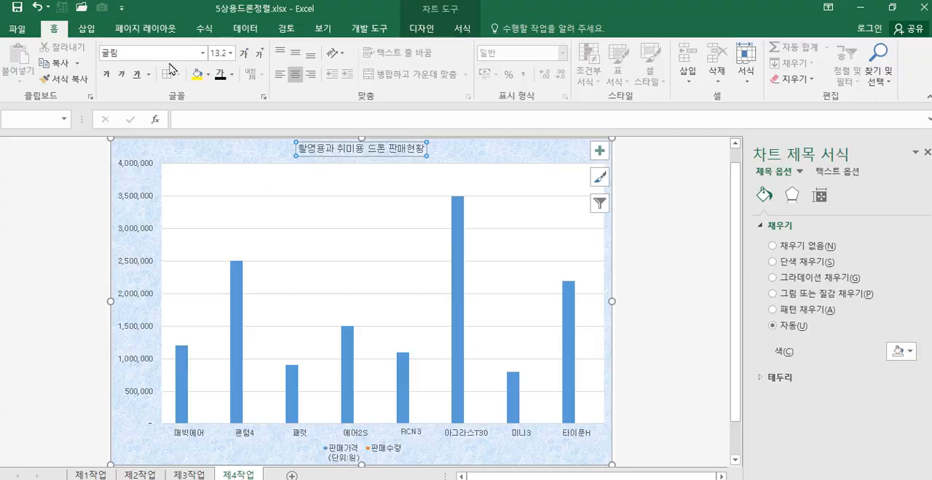
pyautogui.click(219, 54)
pyautogui.write('20')
pyautogui.press('Return')
pyautogui.click(107, 74)
# Step: Give the chart title box a white fill and a black outline
pyautogui.click(462, 29)
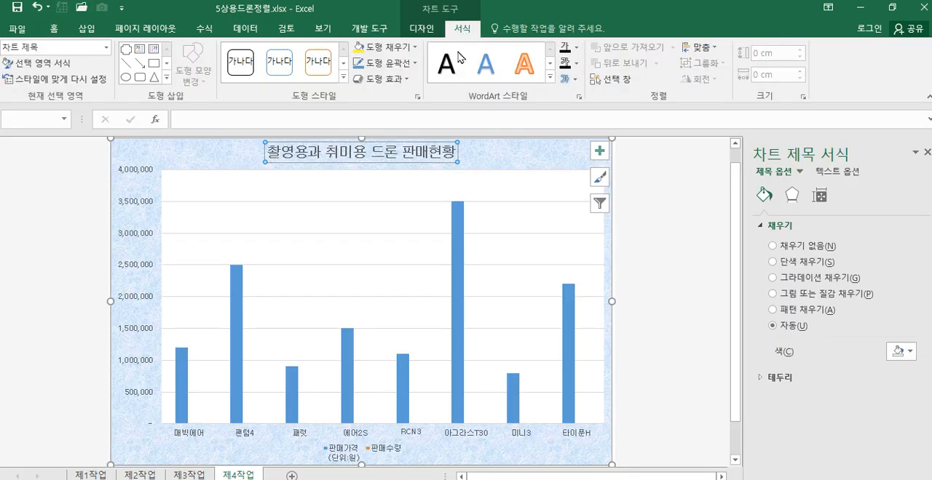
pyautogui.click(416, 48)
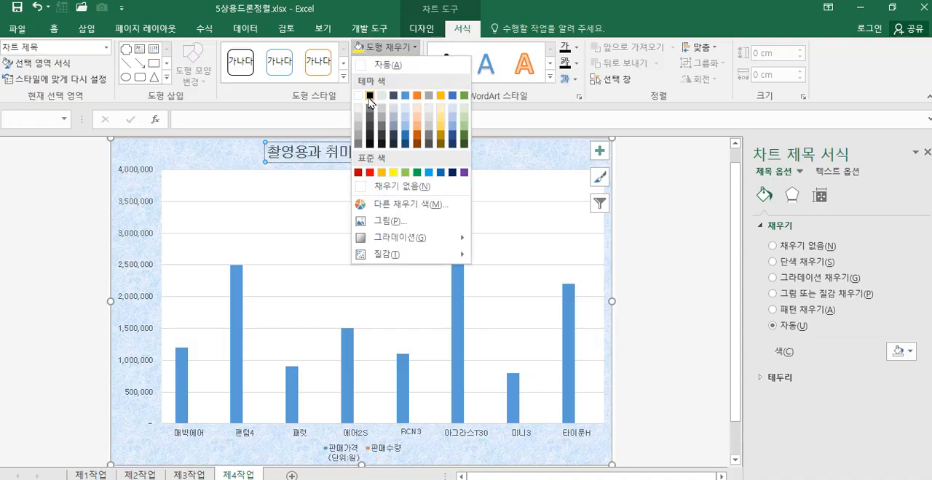
pyautogui.click(411, 136)
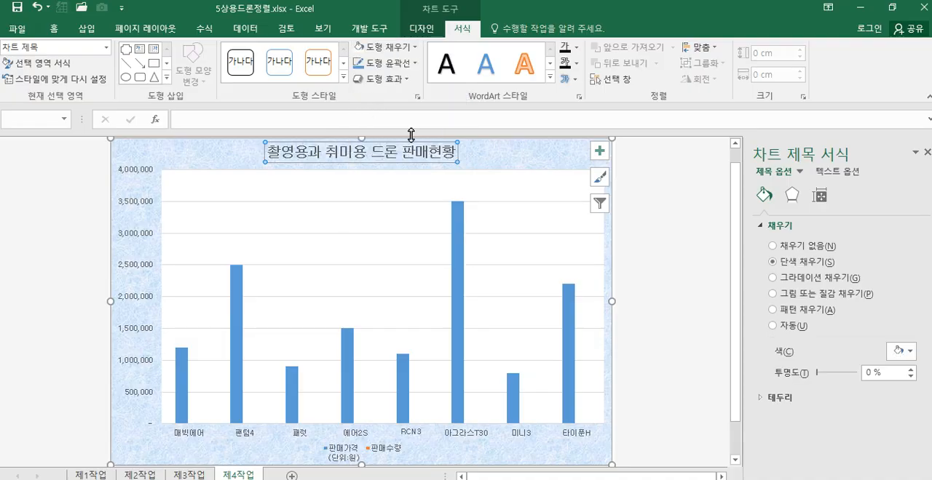
pyautogui.click(413, 64)
pyautogui.click(393, 110)
pyautogui.click(482, 161)
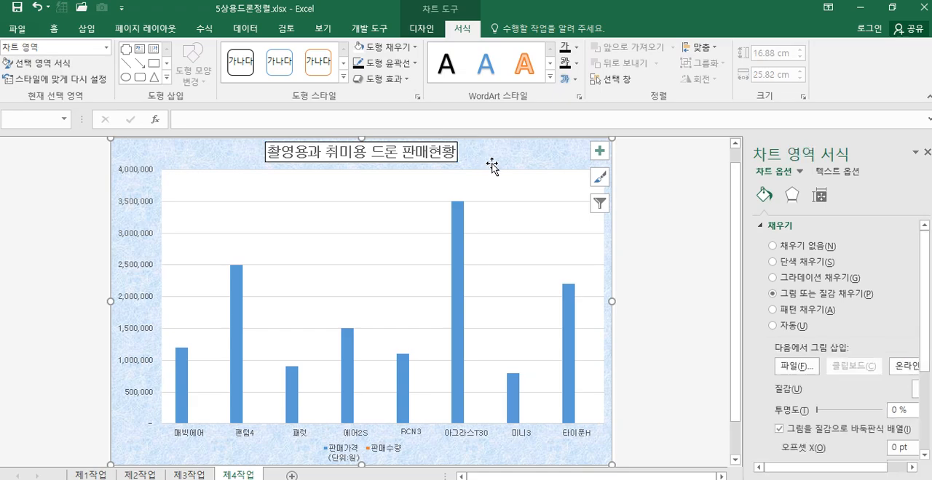
# Step: Filter the categories 팬텀4 and 타이푼H out of the chart
pyautogui.click(599, 204)
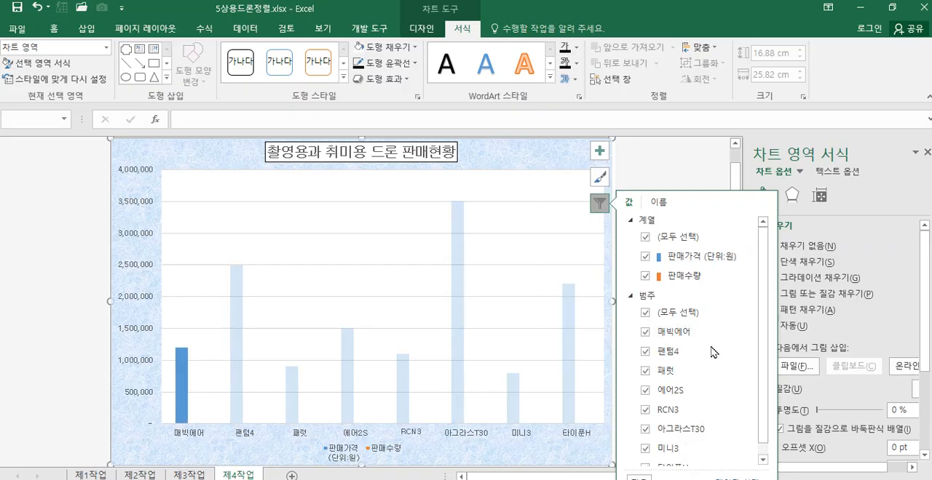
pyautogui.click(646, 353)
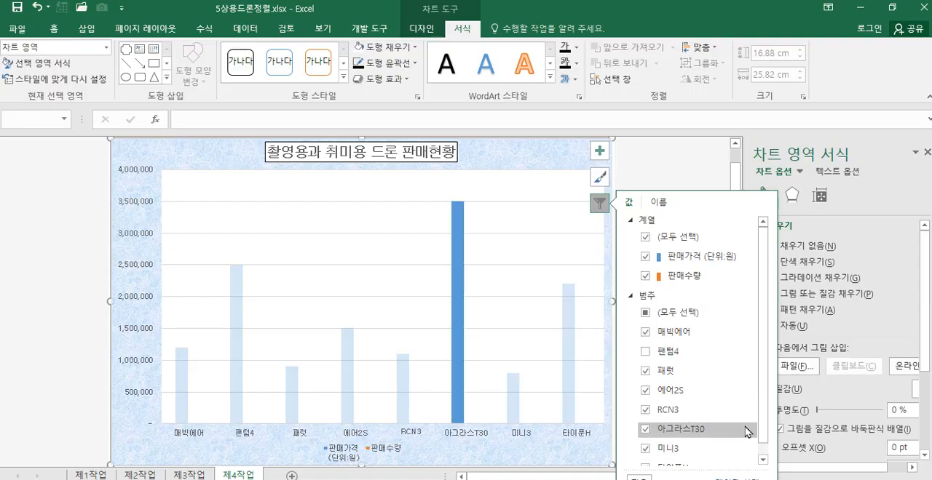
pyautogui.click(760, 457)
pyautogui.click(645, 456)
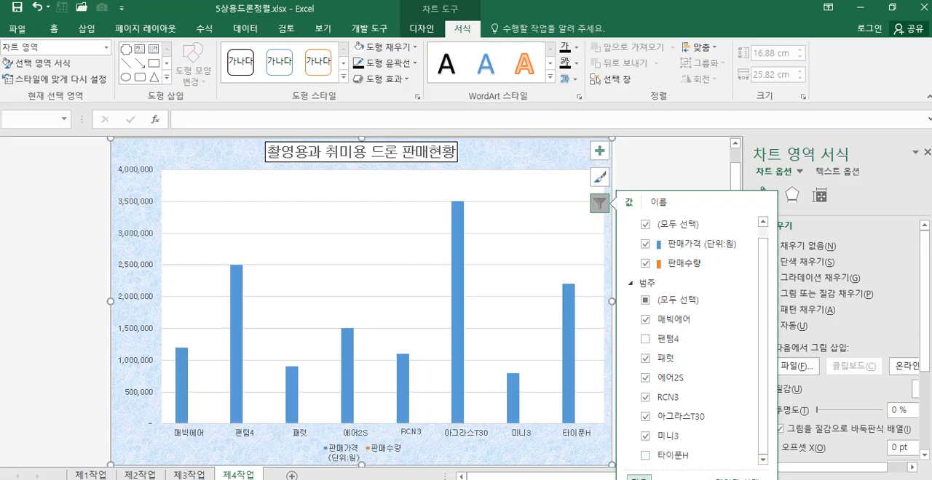
pyautogui.click(639, 478)
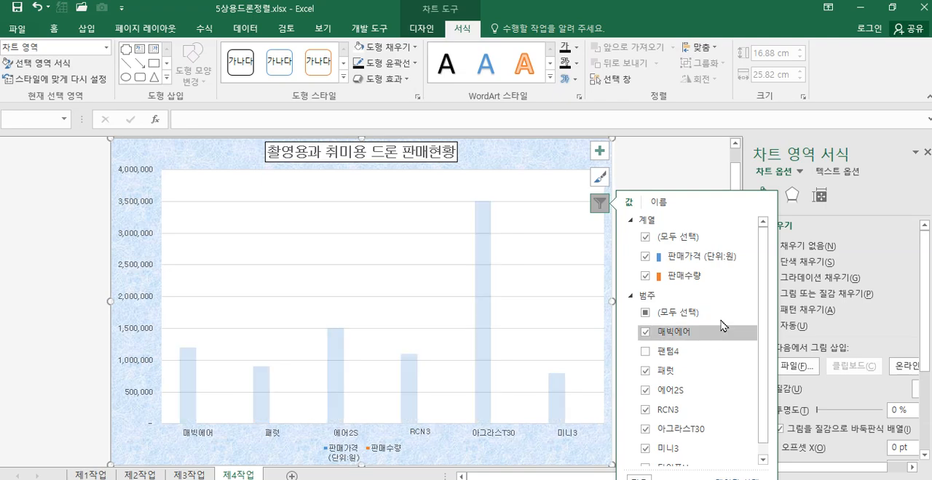
pyautogui.click(599, 206)
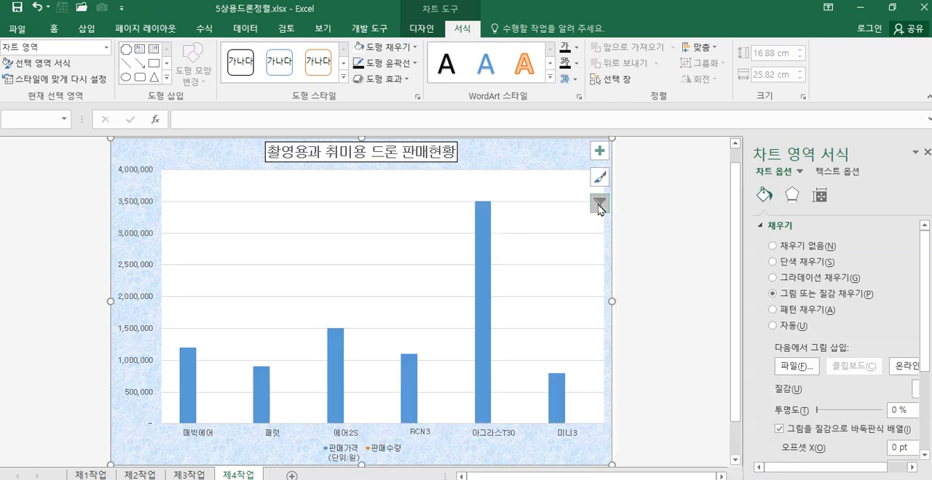
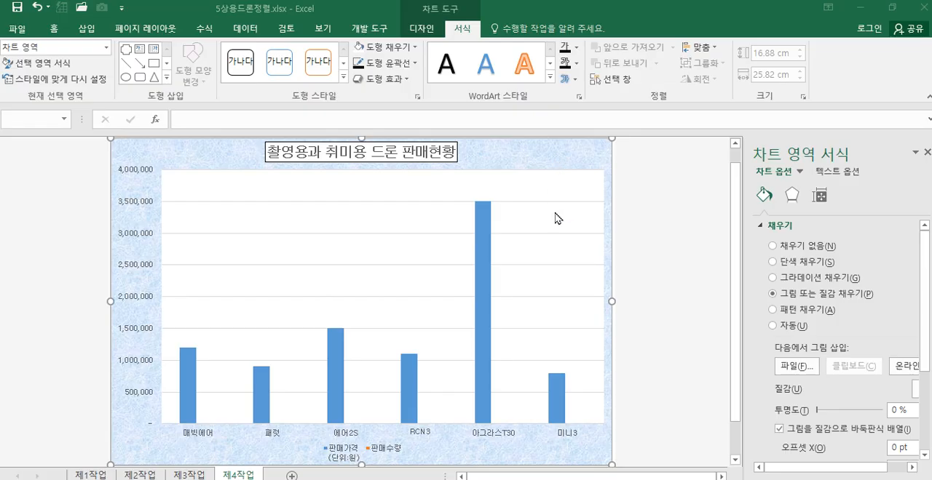
pyautogui.click(928, 153)
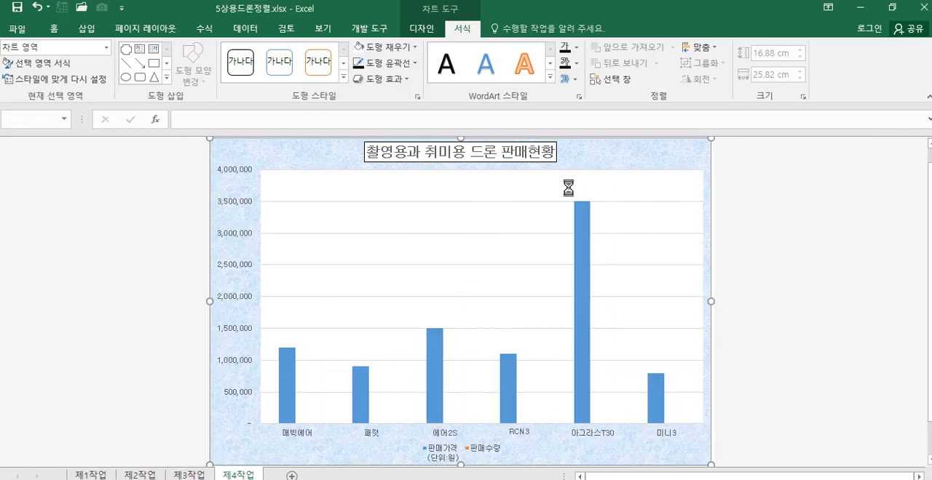
pyautogui.rightClick(618, 160)
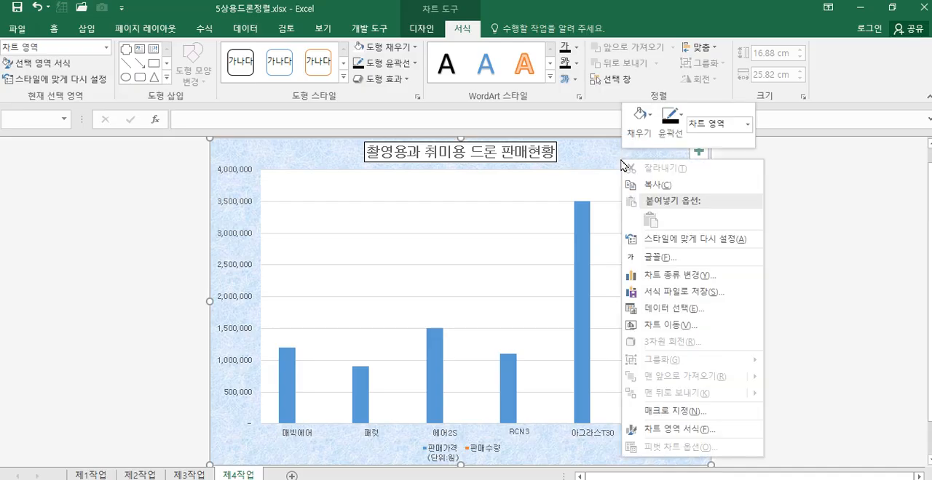
pyautogui.click(680, 280)
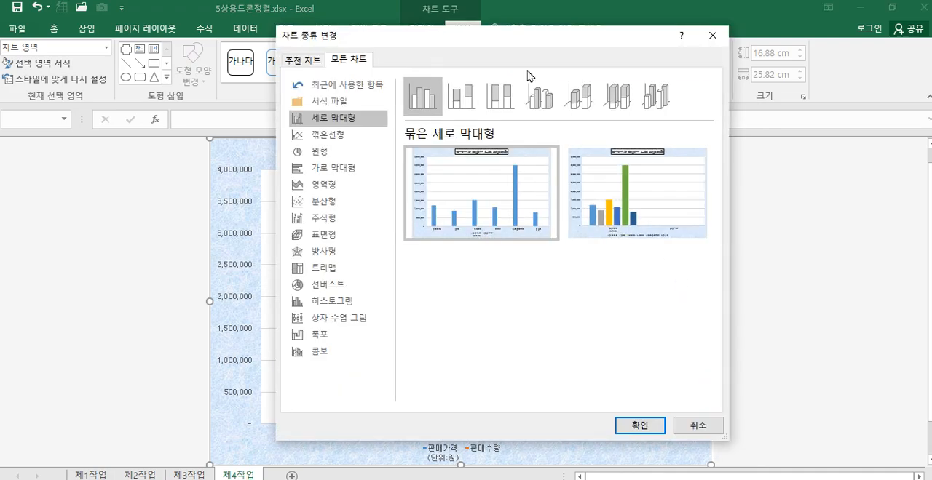
pyautogui.click(697, 428)
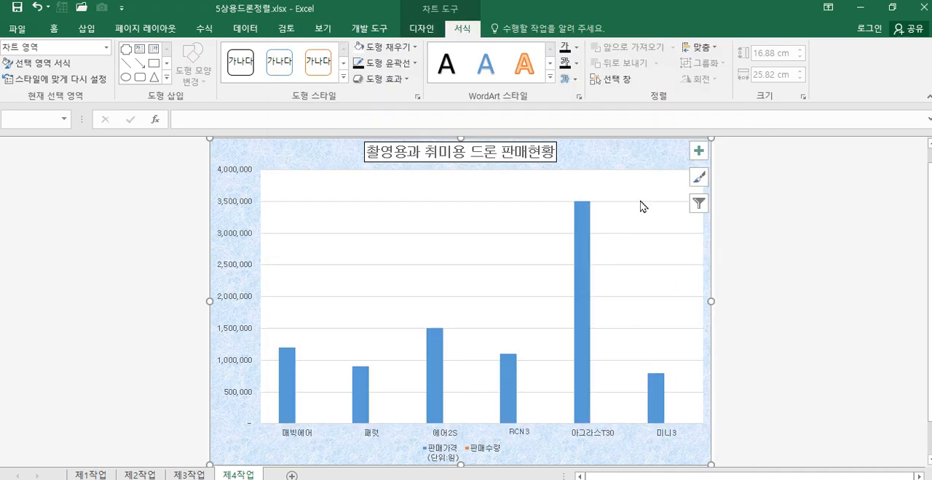
# Step: Change the 판매수량 series to a line with markers plotted on the secondary axis, keeping 판매가격 as clustered columns
pyautogui.moveTo(581, 218)
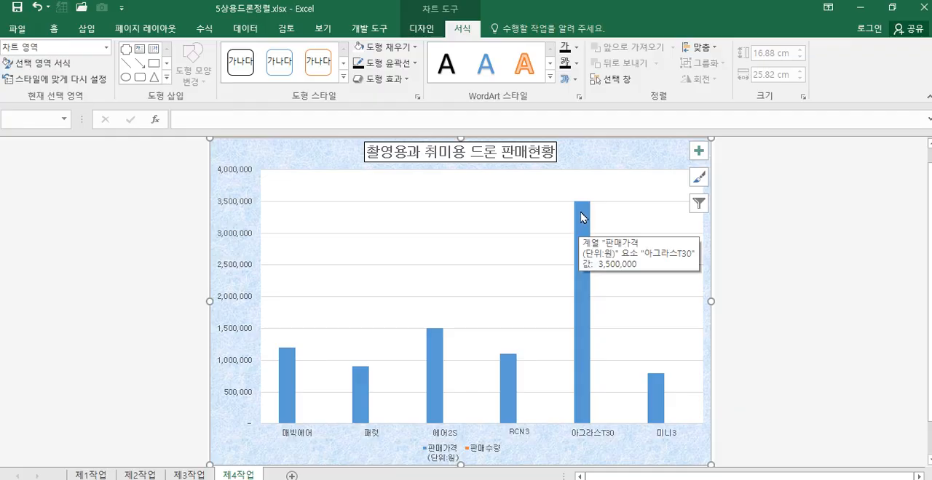
pyautogui.click(586, 217)
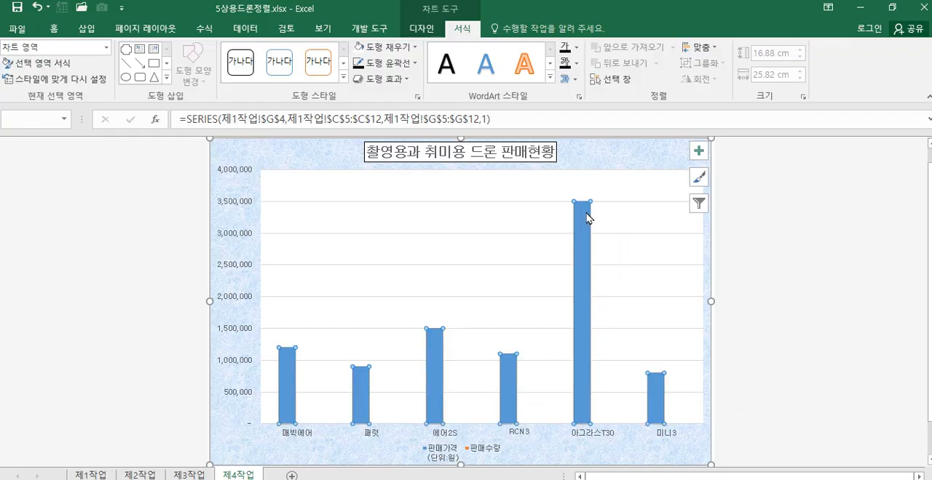
pyautogui.rightClick(585, 216)
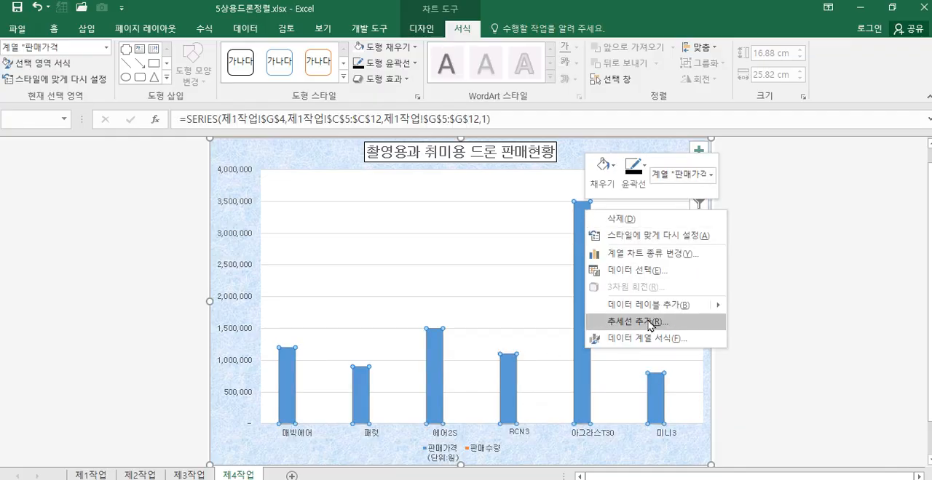
pyautogui.click(664, 258)
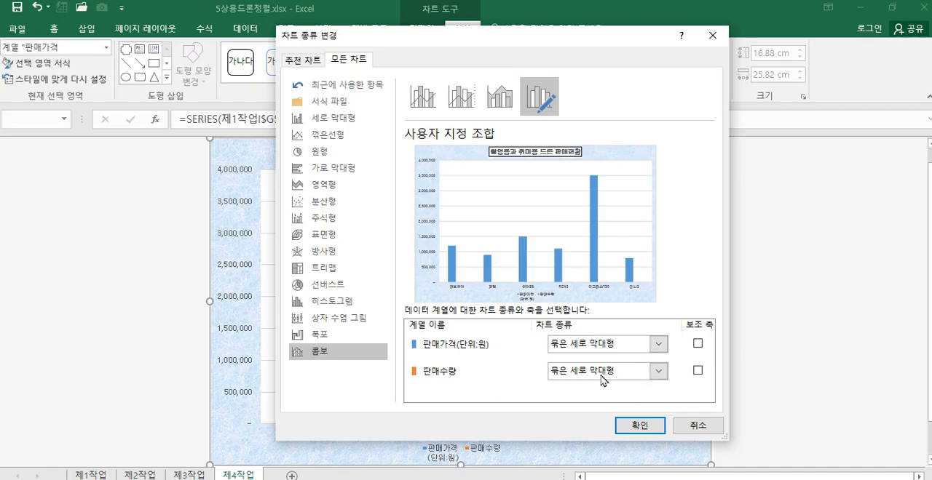
pyautogui.click(657, 376)
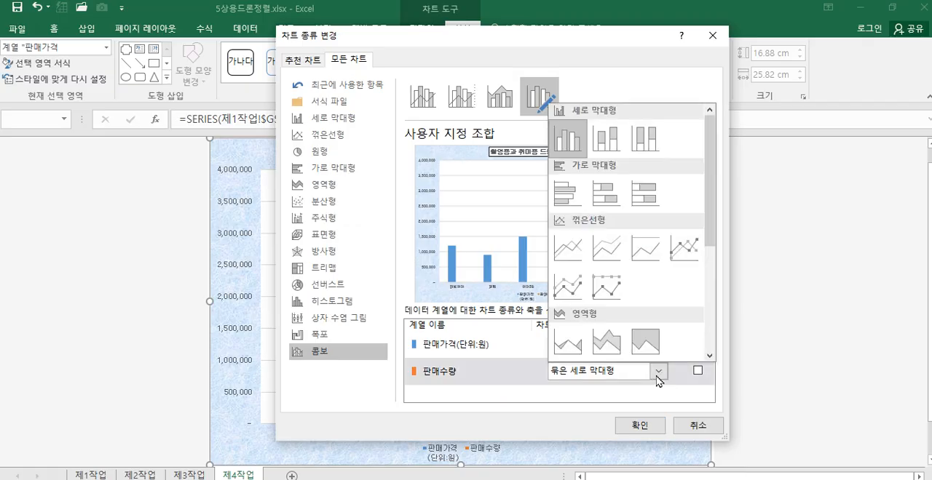
pyautogui.click(682, 249)
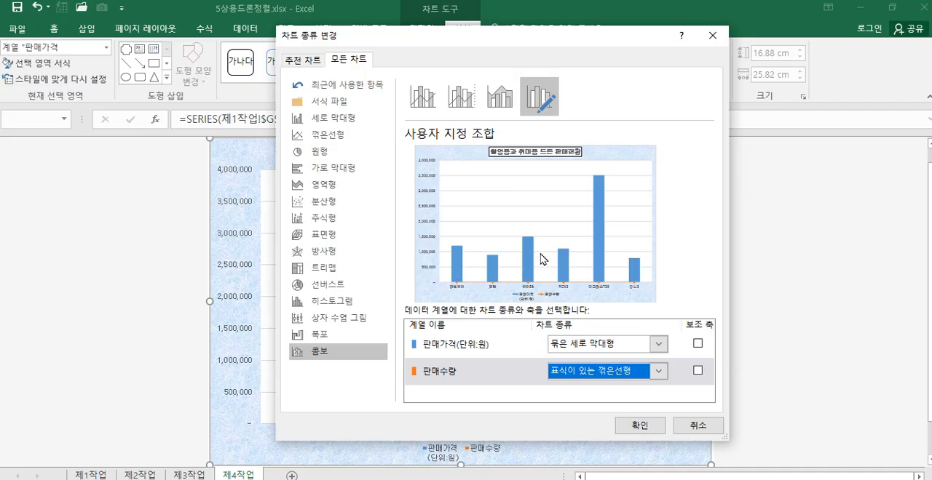
pyautogui.click(698, 370)
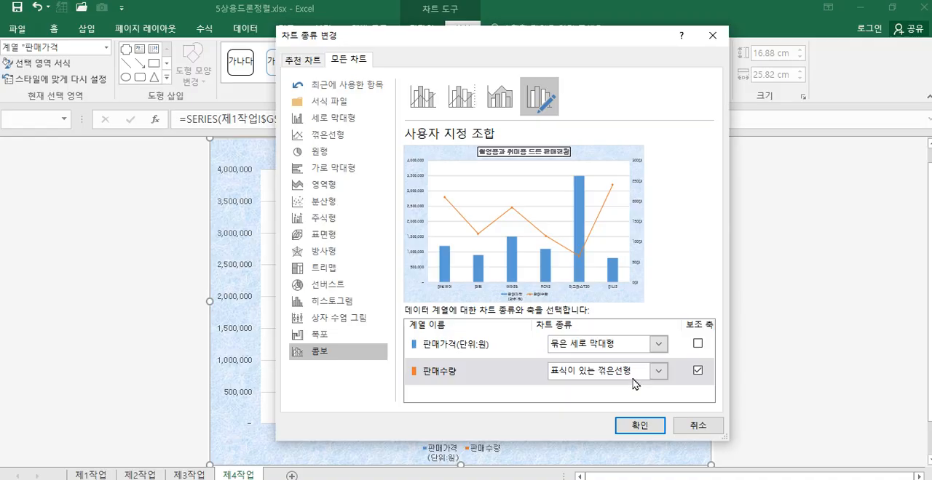
pyautogui.click(639, 426)
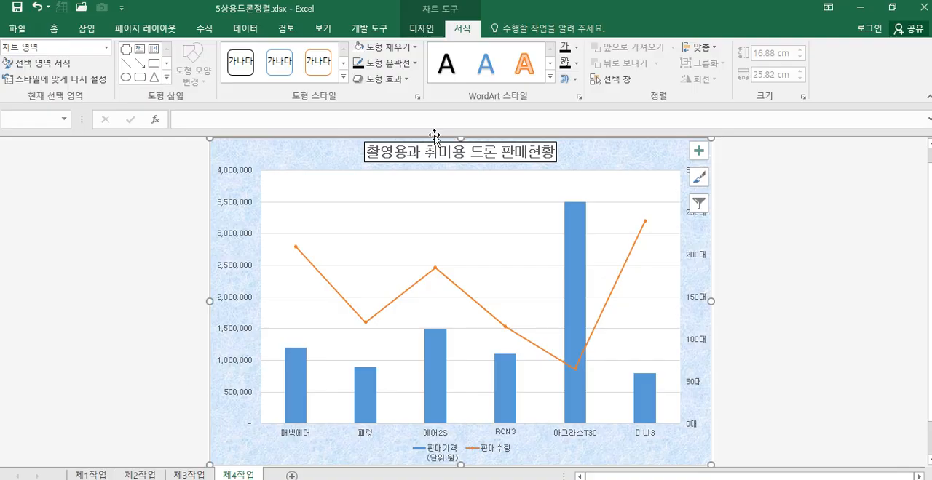
# Step: Give the 판매수량 line built-in diamond markers at size 10
pyautogui.click(645, 226)
pyautogui.rightClick(645, 224)
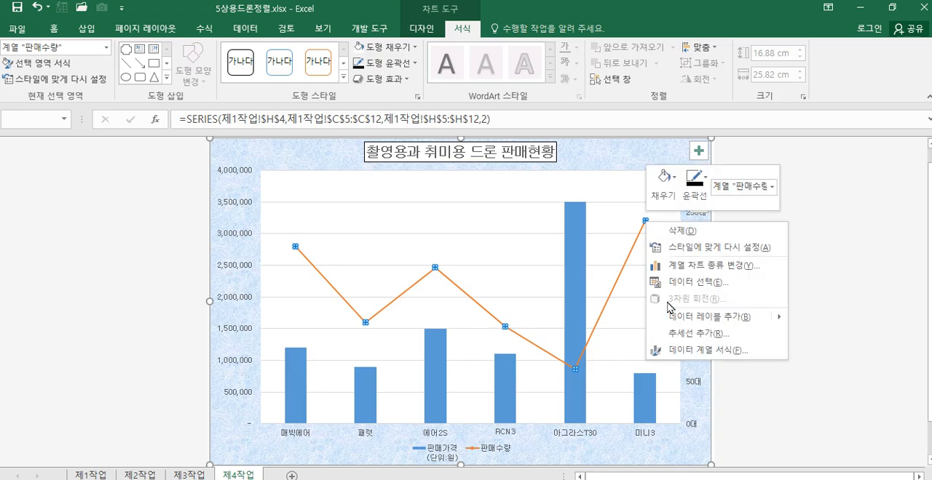
pyautogui.click(713, 351)
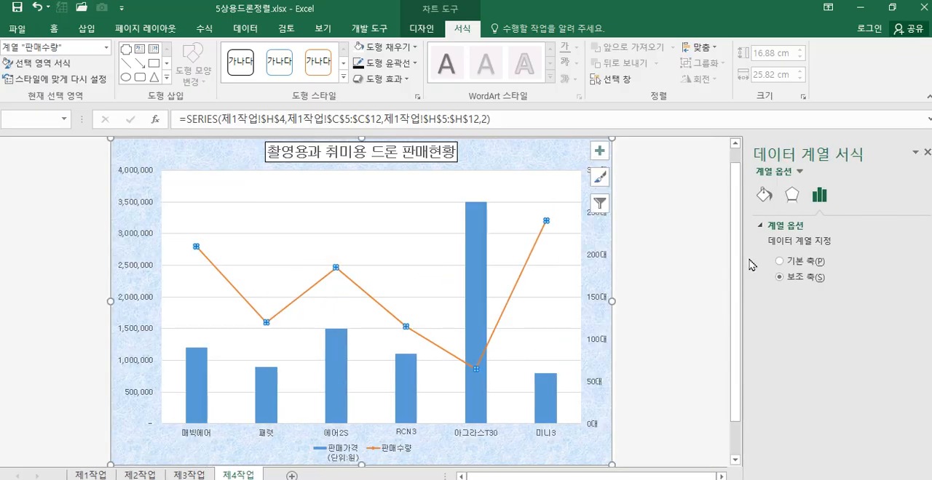
pyautogui.click(762, 196)
pyautogui.click(808, 227)
pyautogui.click(798, 247)
pyautogui.click(790, 298)
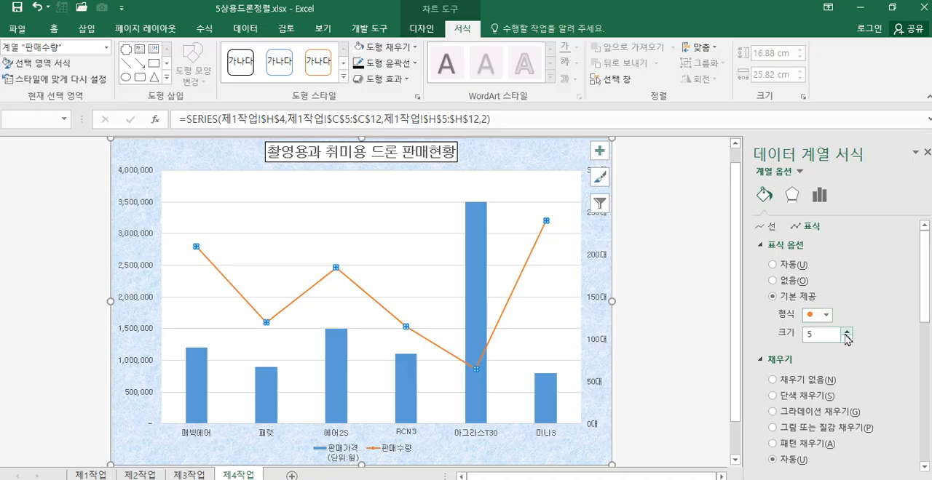
pyautogui.click(827, 317)
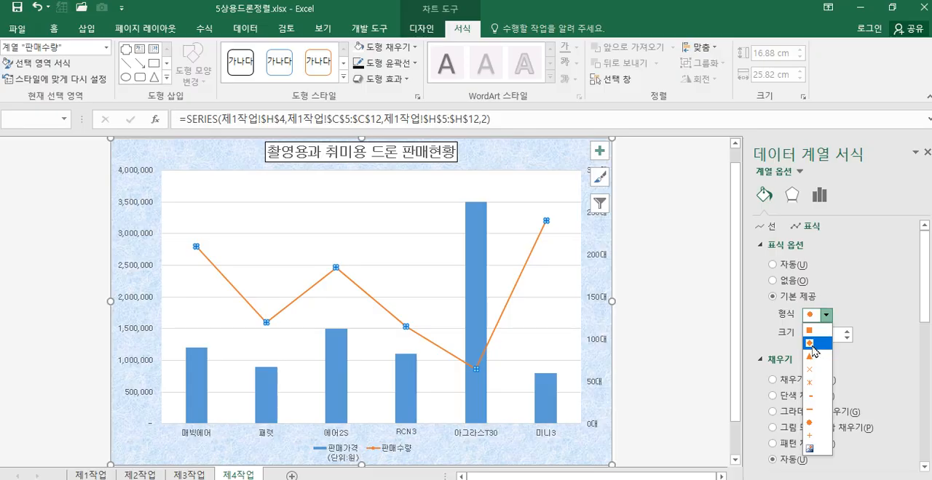
pyautogui.click(810, 343)
pyautogui.doubleClick(808, 335)
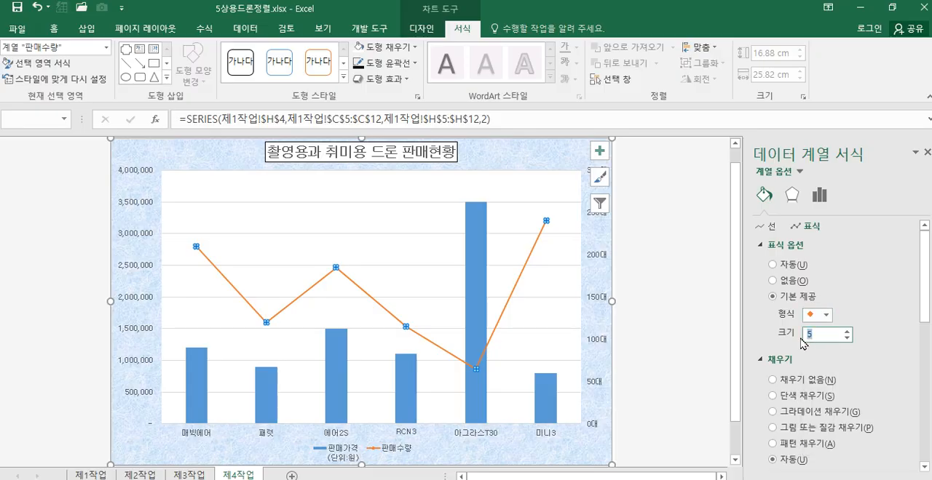
pyautogui.press('Return')
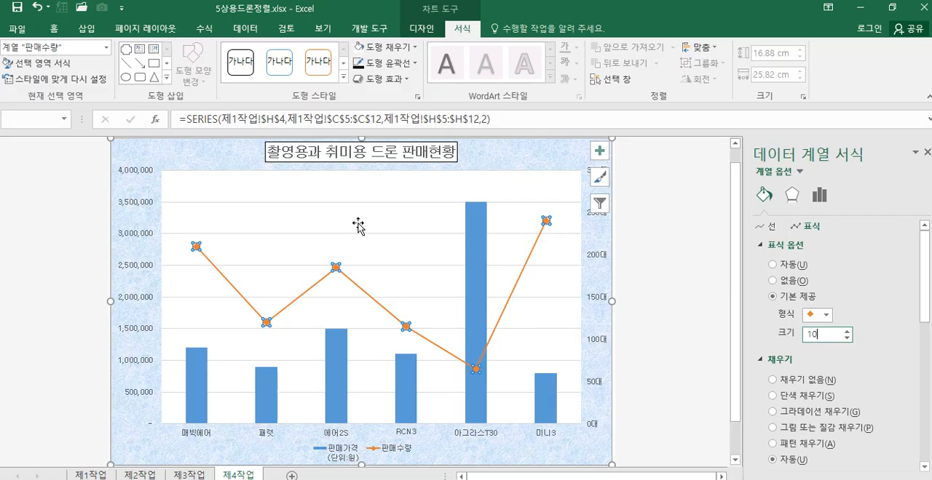
pyautogui.click(655, 268)
# Step: Add a data label to only the 미니3 point of the 판매수량 line
pyautogui.click(546, 222)
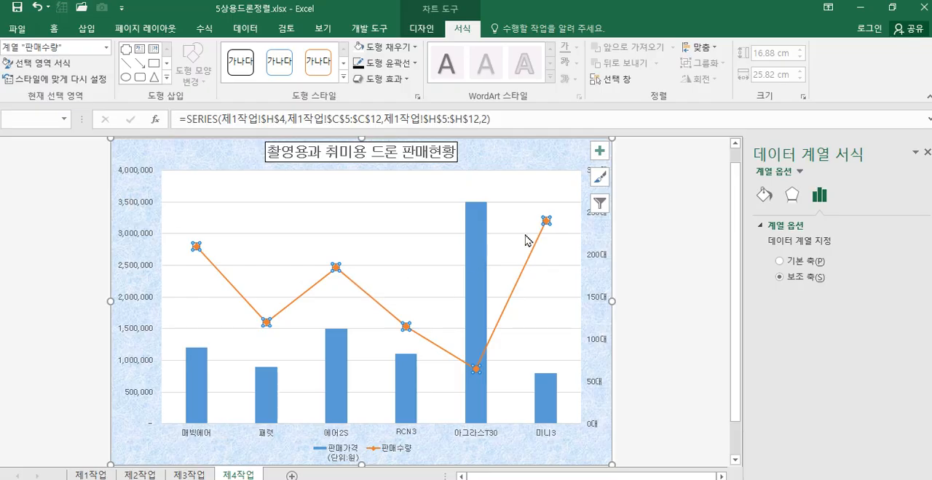
pyautogui.click(547, 222)
pyautogui.rightClick(547, 222)
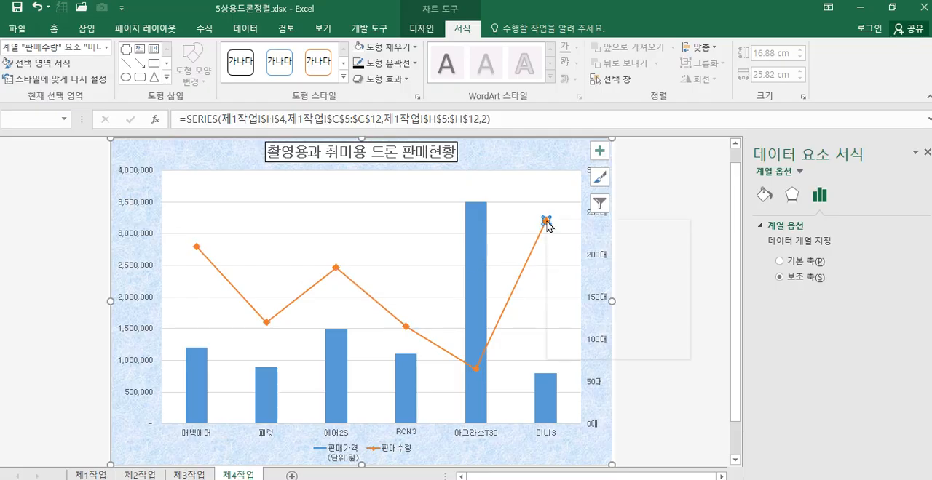
pyautogui.click(591, 315)
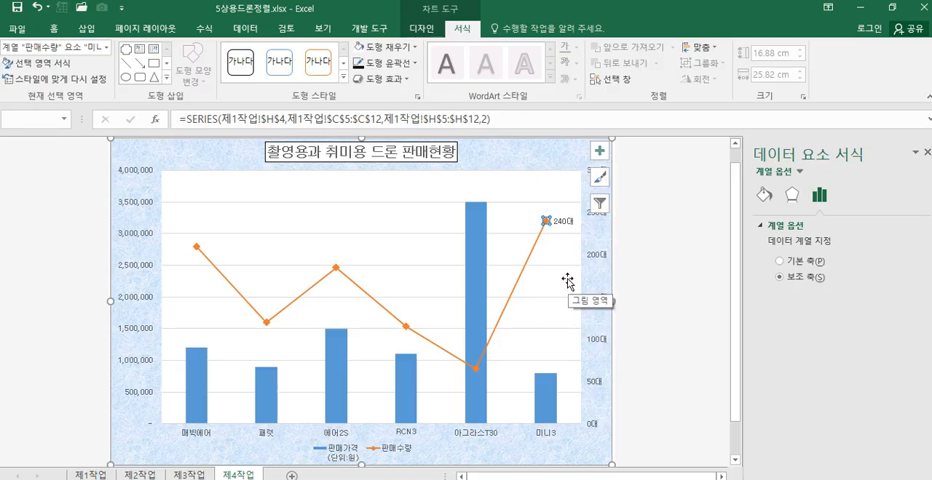
# Step: Position the 미니3 data label above its marker
pyautogui.click(563, 223)
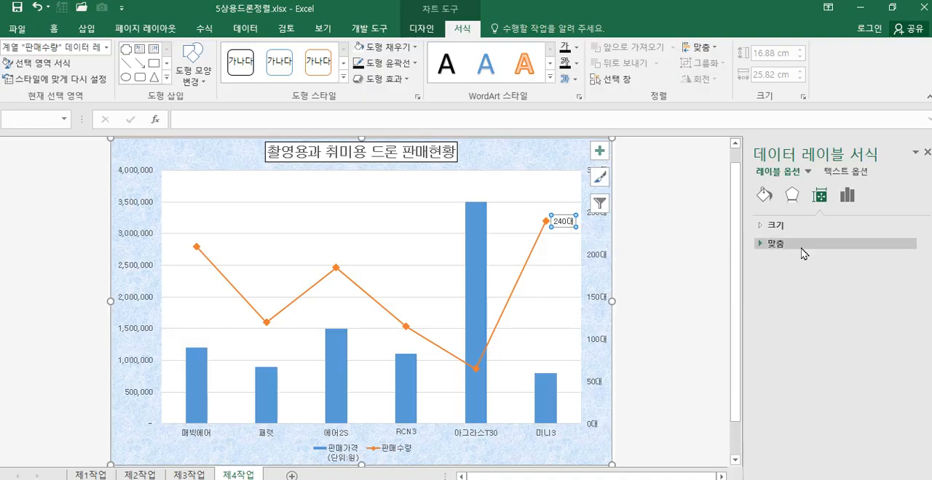
pyautogui.rightClick(562, 224)
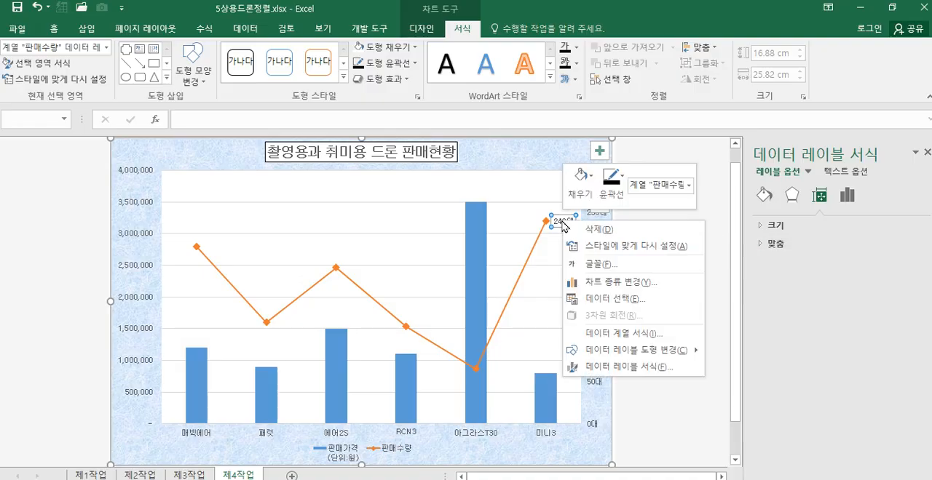
pyautogui.click(626, 368)
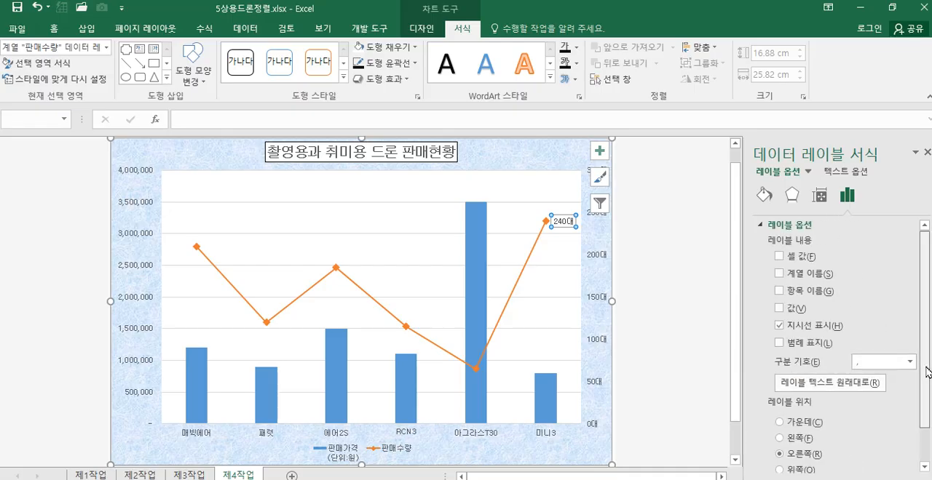
pyautogui.scroll(-2, 928, 372)
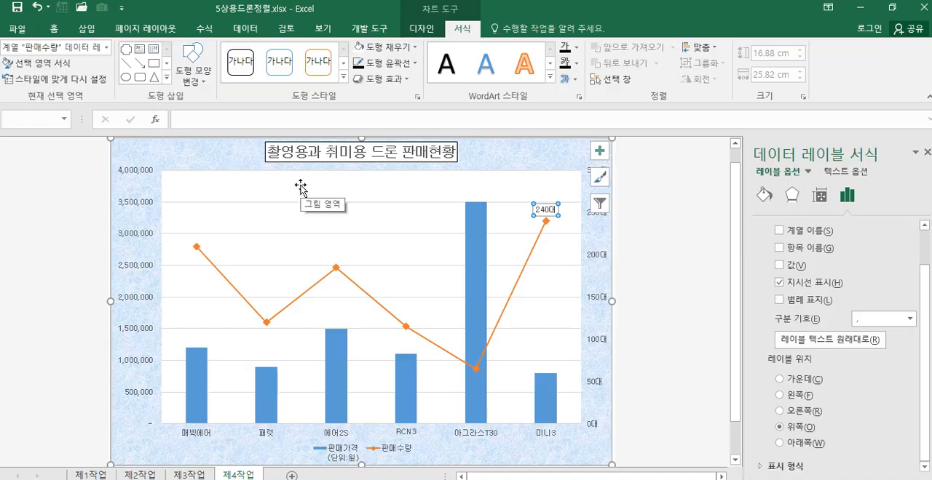
# Step: Format the chart's major horizontal gridlines as black dashed lines
pyautogui.click(380, 202)
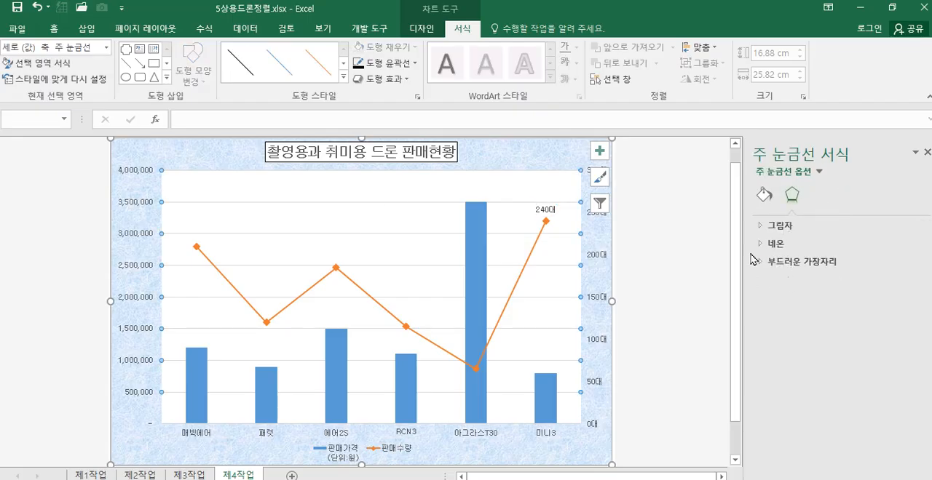
pyautogui.click(765, 198)
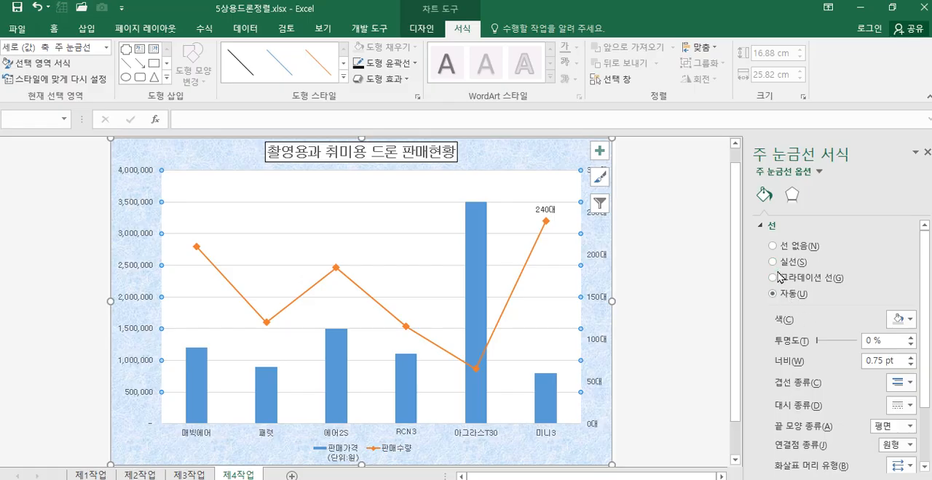
pyautogui.click(904, 383)
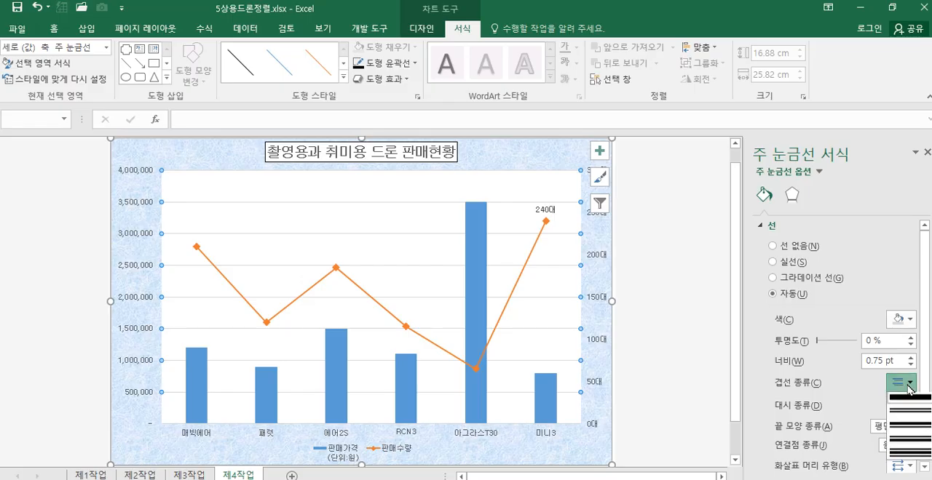
pyautogui.click(908, 402)
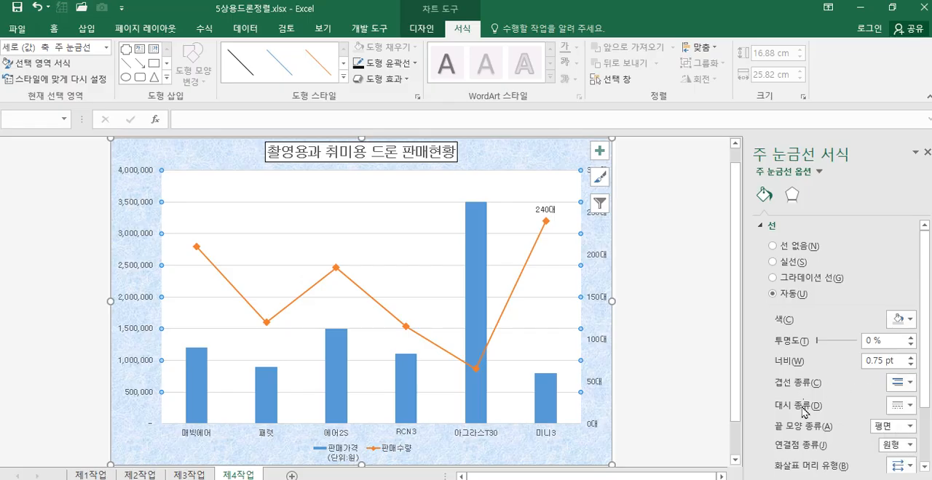
pyautogui.click(910, 409)
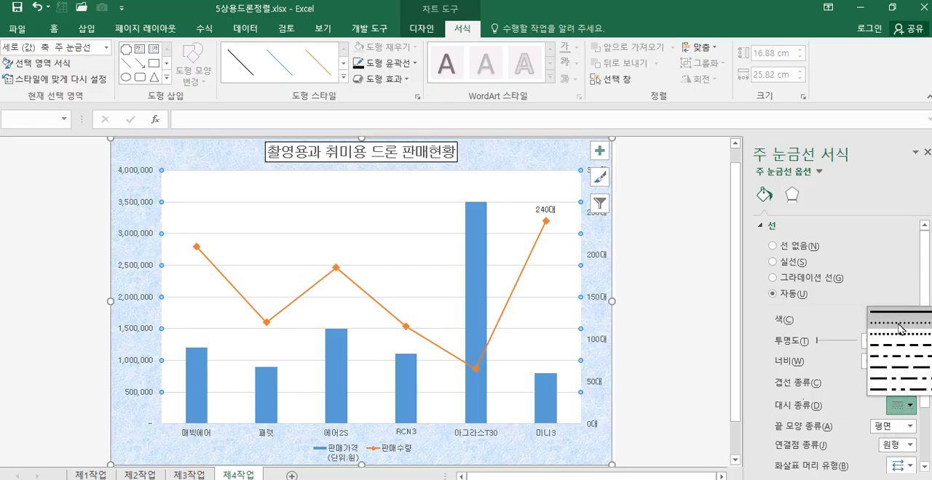
pyautogui.click(895, 348)
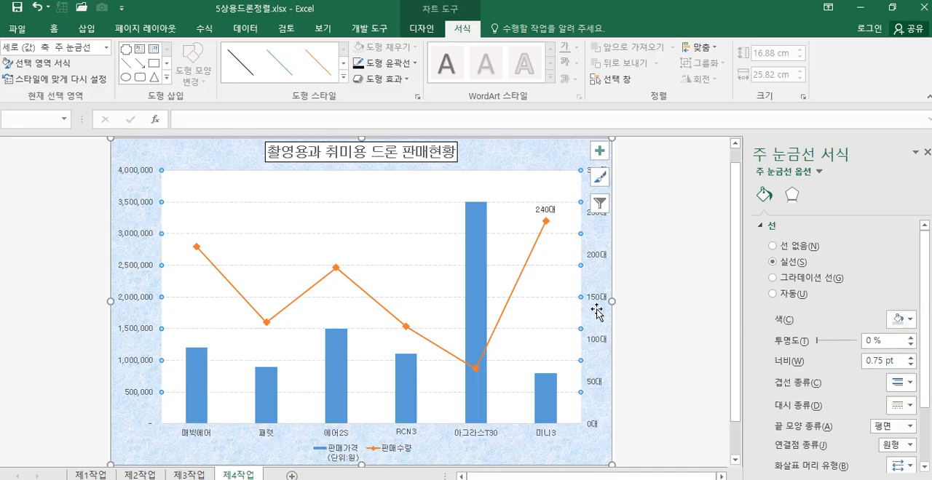
pyautogui.click(910, 324)
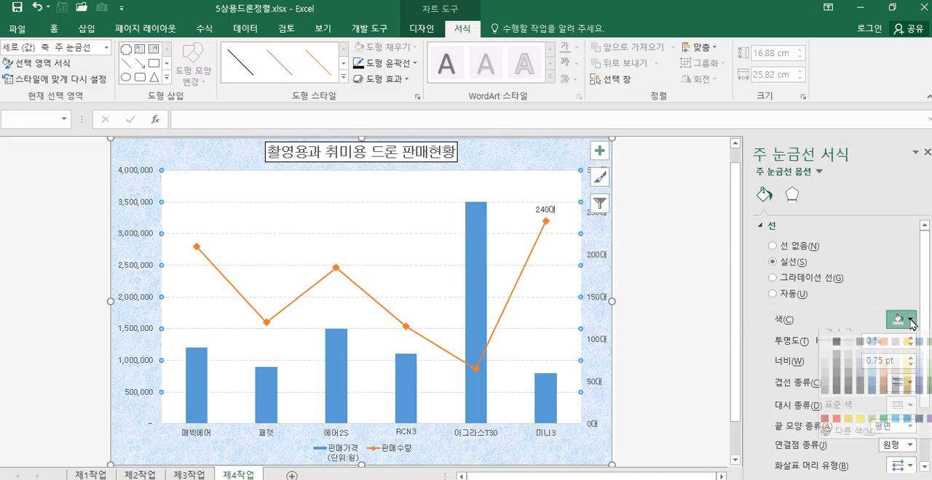
pyautogui.click(837, 354)
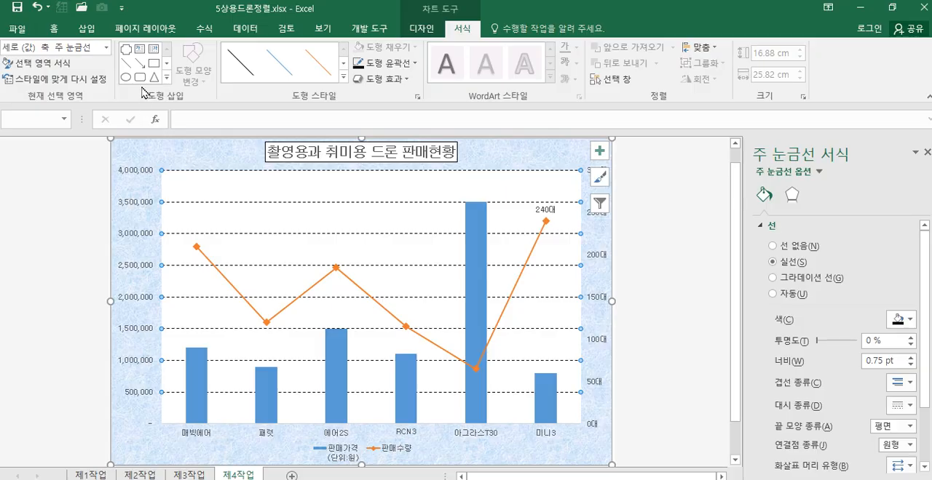
# Step: Set the major unit of the chart's secondary vertical axis to 100
pyautogui.moveTo(193, 373)
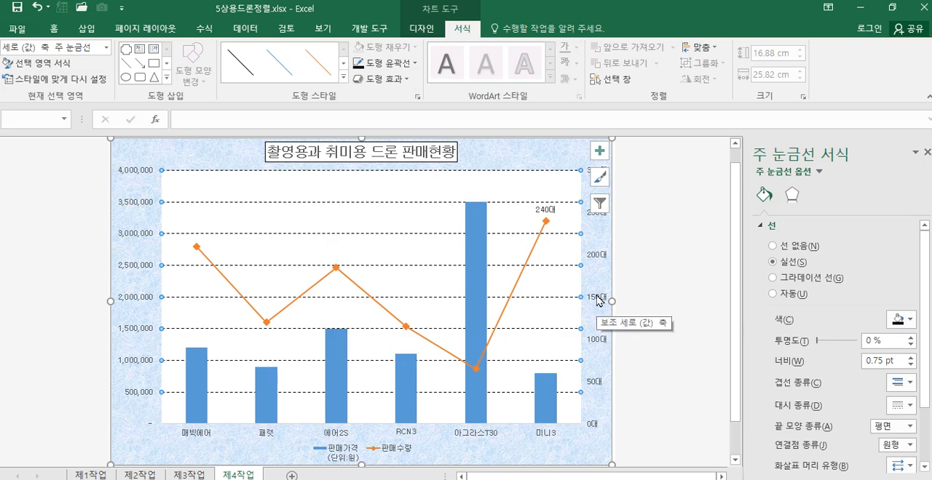
pyautogui.click(597, 343)
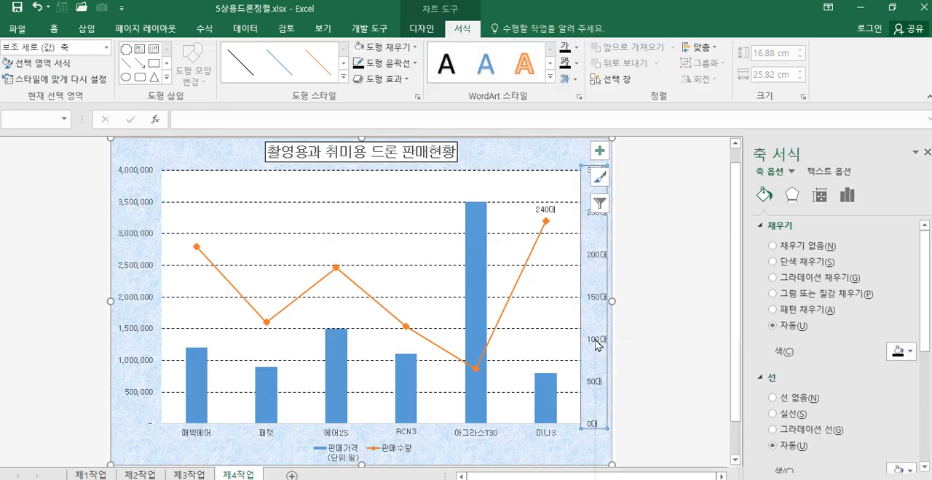
pyautogui.rightClick(597, 345)
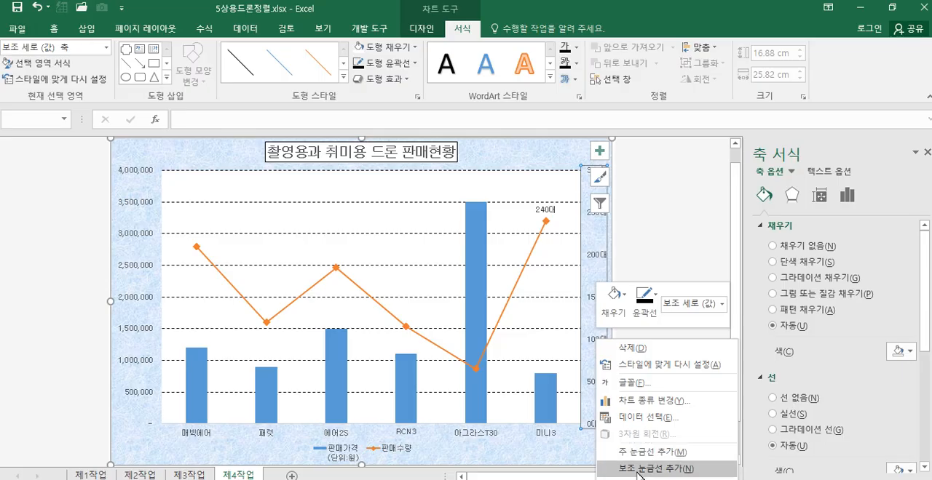
pyautogui.click(660, 204)
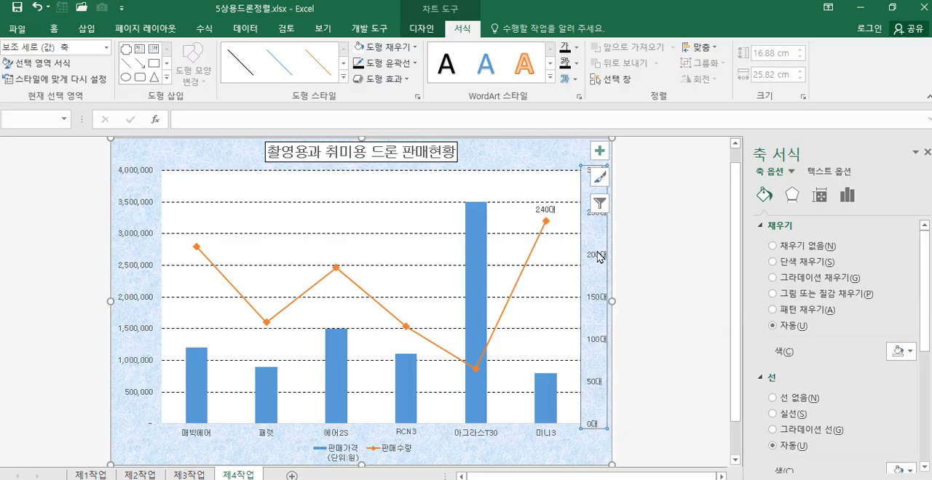
pyautogui.rightClick(597, 255)
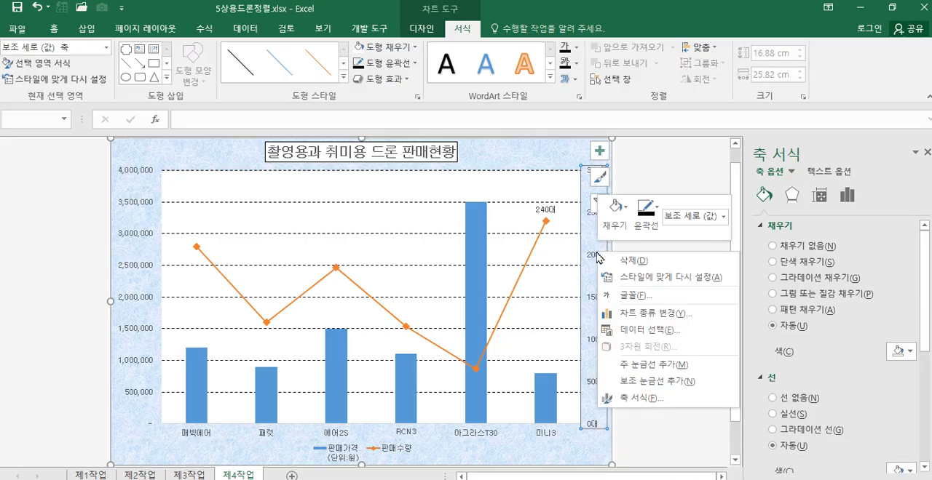
pyautogui.click(633, 399)
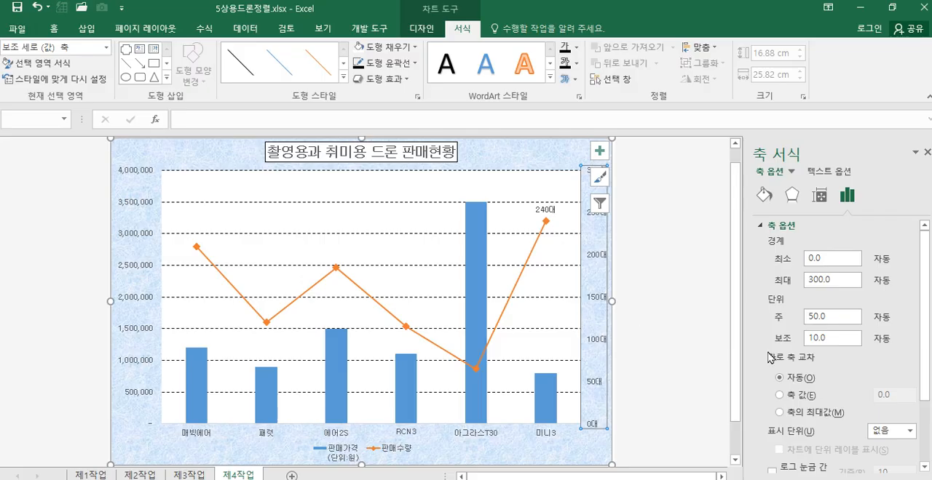
pyautogui.moveTo(837, 316); pyautogui.dragTo(808, 321)
pyautogui.write('100')
pyautogui.press('Return')
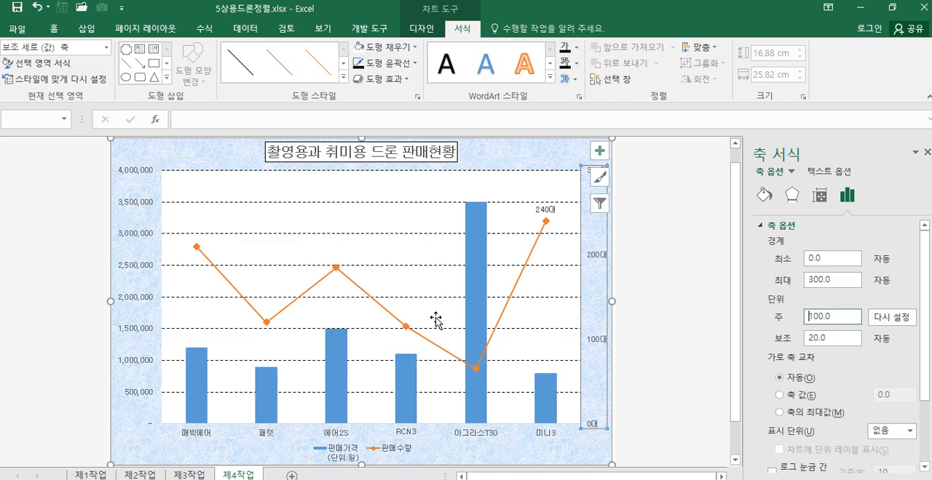
# Step: Rename the price series as 판매가격(단위:원) in the chart's data source so its legend entry has no line break
pyautogui.click(345, 460)
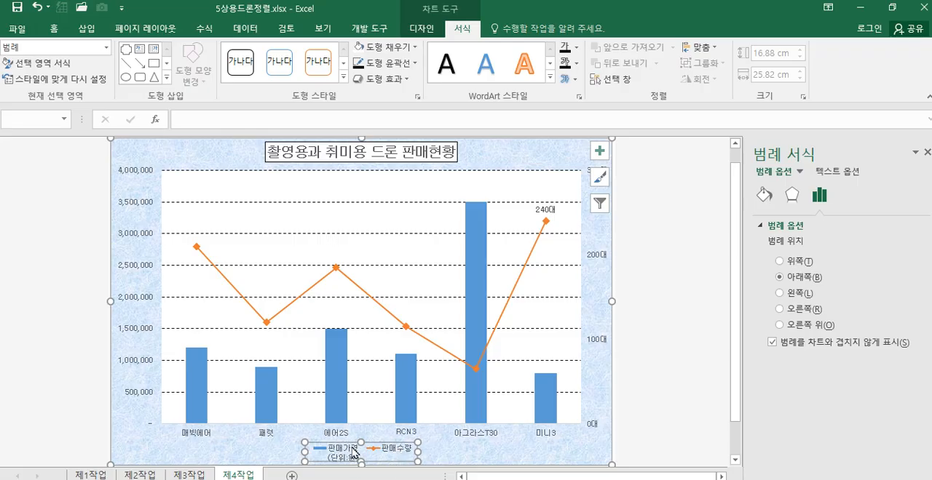
pyautogui.click(601, 209)
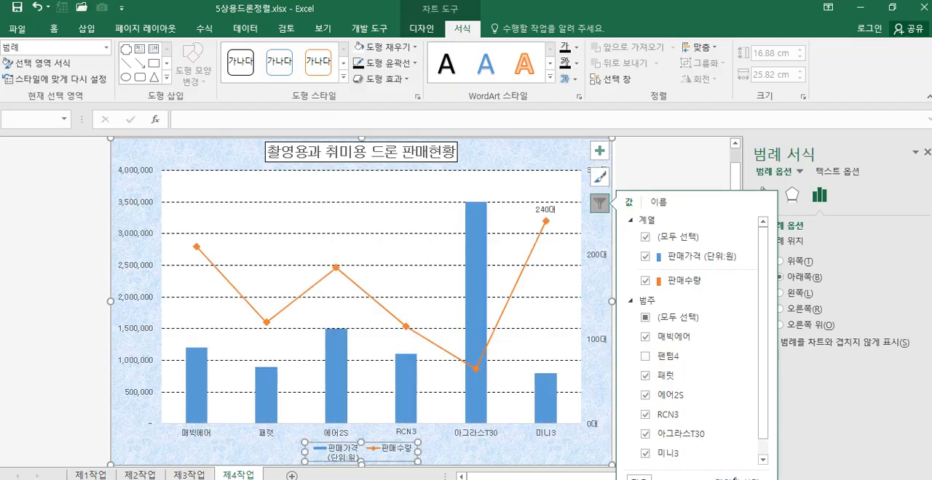
pyautogui.click(736, 478)
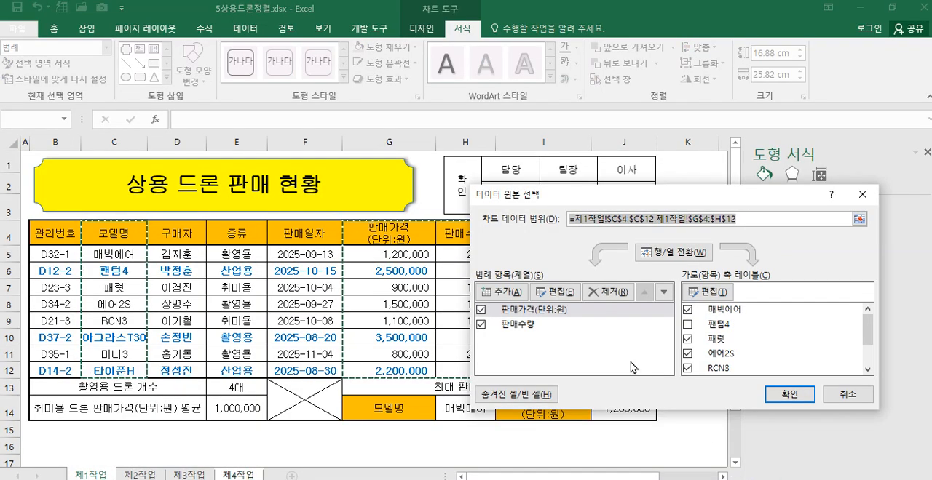
pyautogui.click(523, 311)
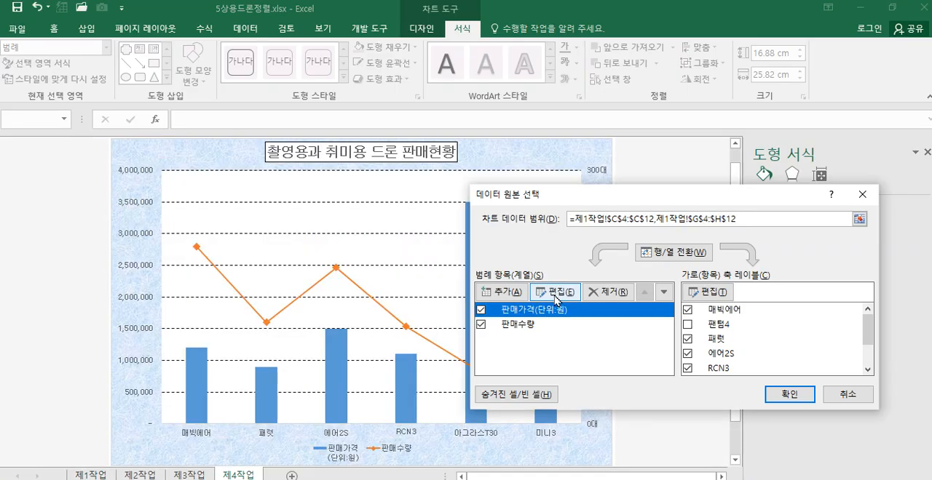
pyautogui.click(557, 292)
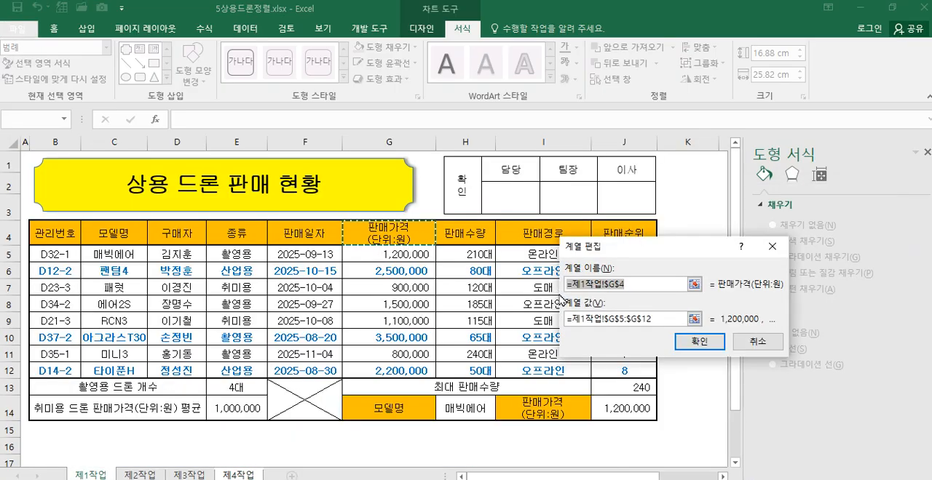
pyautogui.click(631, 284)
pyautogui.write('판매')
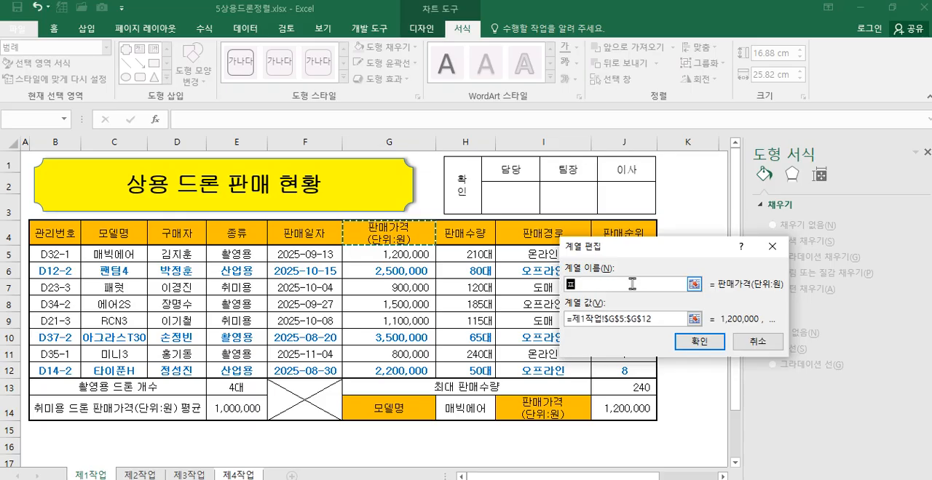
pyautogui.write('가격(단위:원')
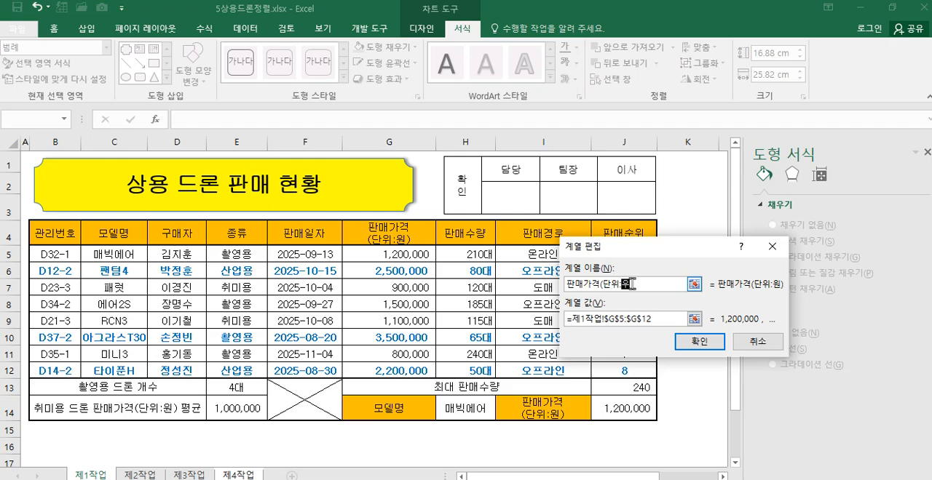
pyautogui.write(')')
pyautogui.click(701, 342)
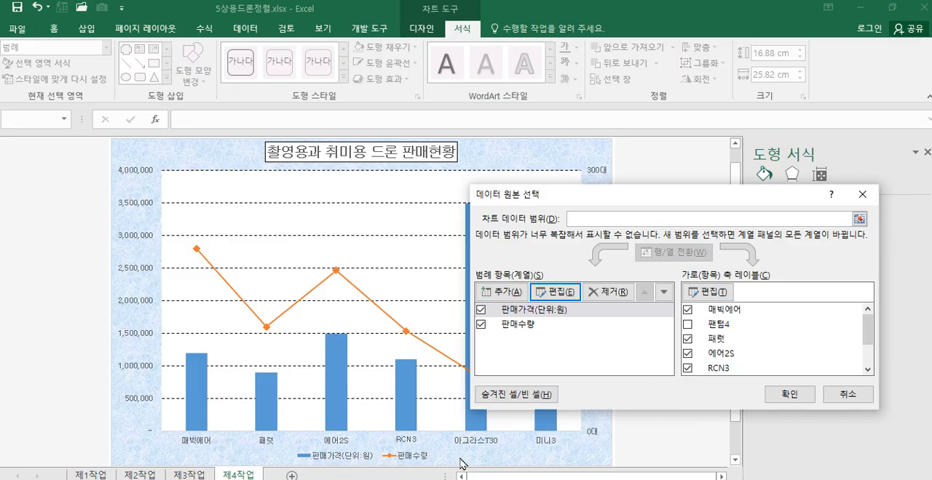
pyautogui.click(787, 393)
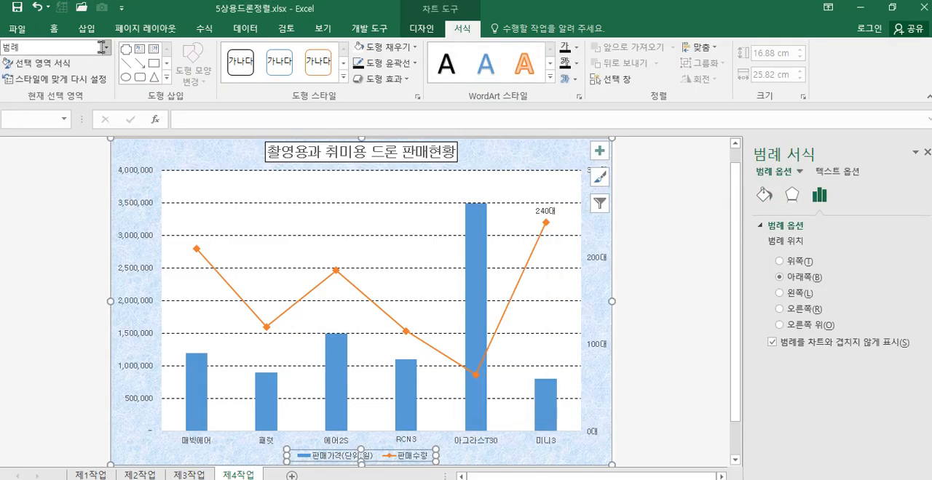
# Step: Draw a rounded rectangular callout about 1.22 cm high and 5.72 cm wide above the 아그라스T30 column, containing the text 인기상품
pyautogui.click(85, 29)
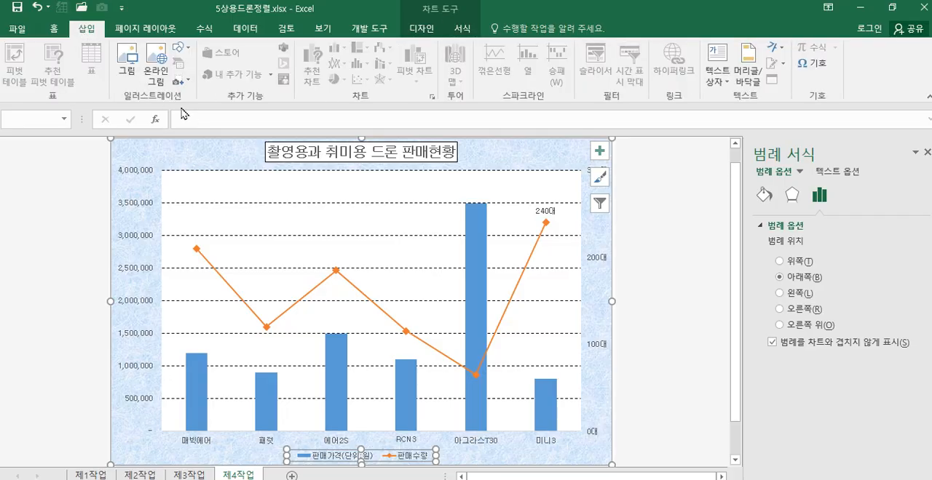
pyautogui.click(179, 48)
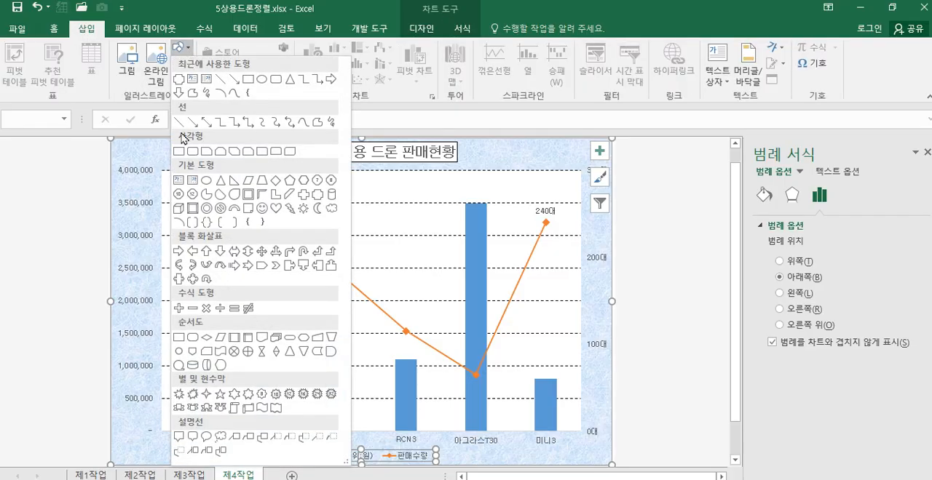
pyautogui.click(193, 438)
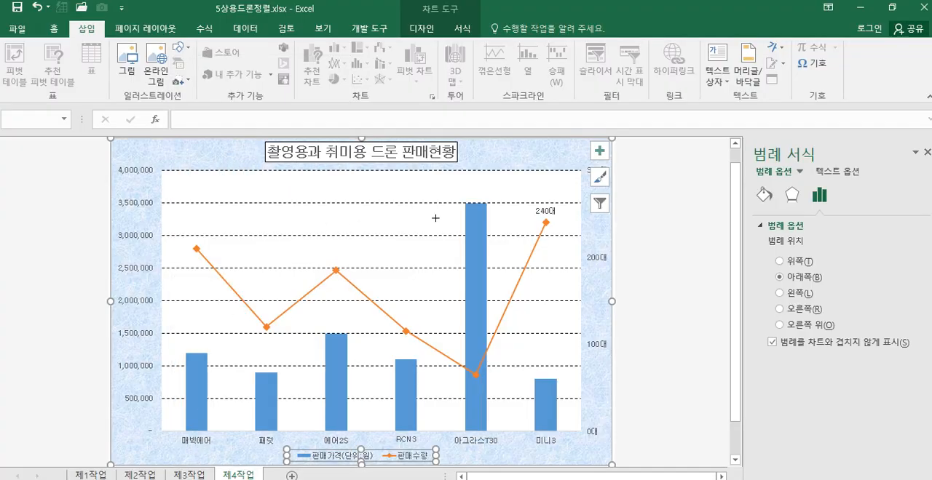
pyautogui.moveTo(434, 173)
pyautogui.mouseDown()
pyautogui.moveTo(558, 207)
pyautogui.moveTo(546, 196)
pyautogui.moveTo(548, 206)
pyautogui.mouseUp()
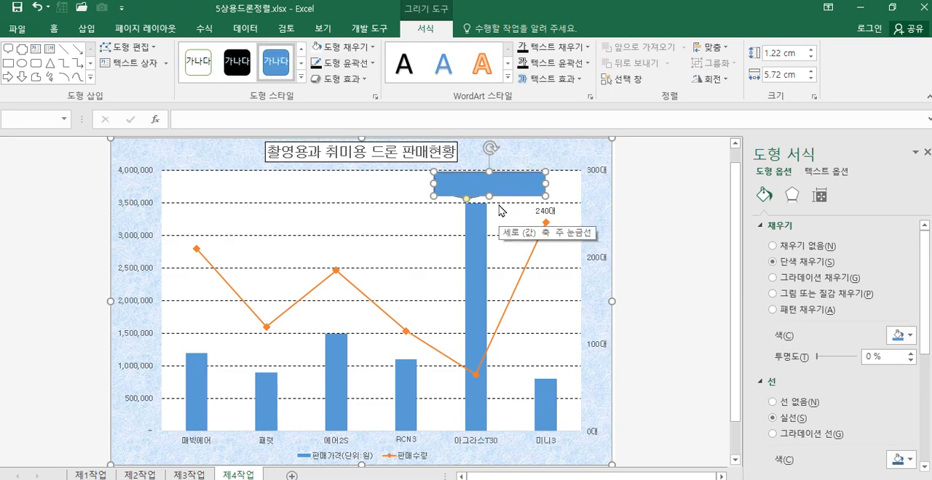
pyautogui.write('인기상품')
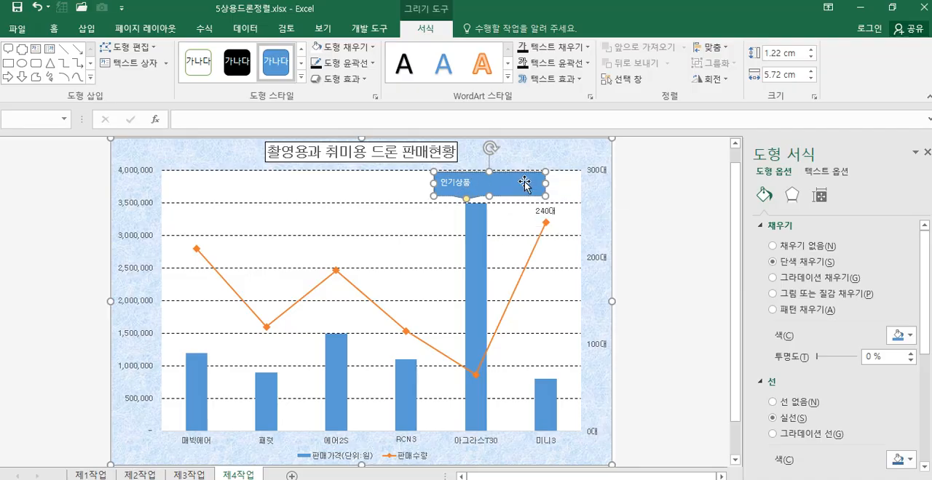
# Step: Set the callout text to the 굴림 font and centre it horizontally and vertically
pyautogui.click(55, 29)
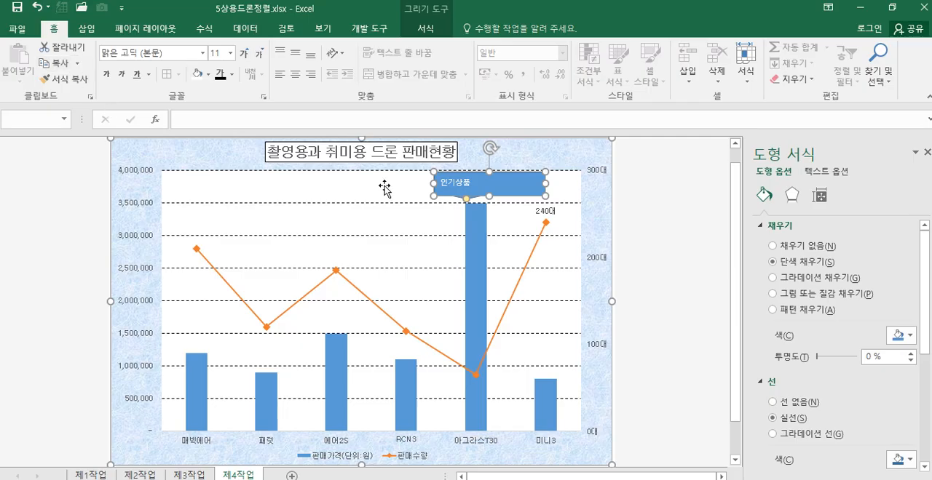
pyautogui.click(202, 57)
pyautogui.click(167, 169)
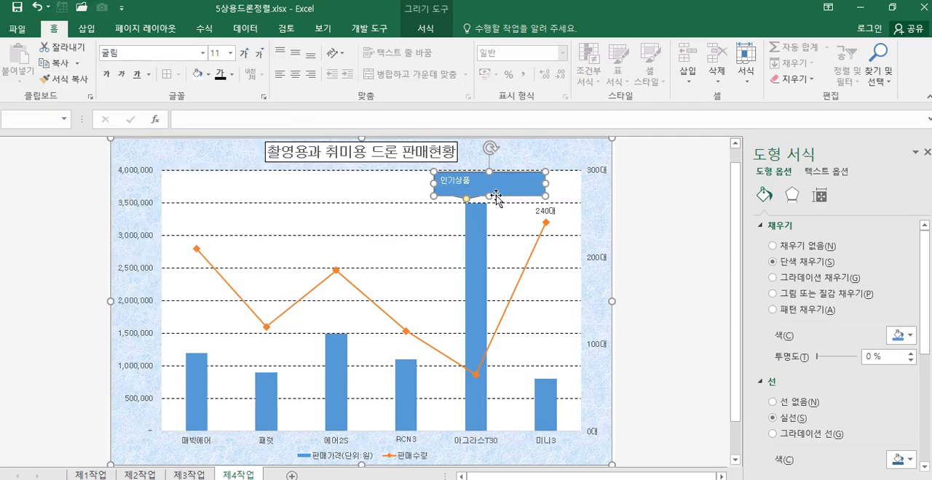
pyautogui.click(296, 57)
pyautogui.click(295, 74)
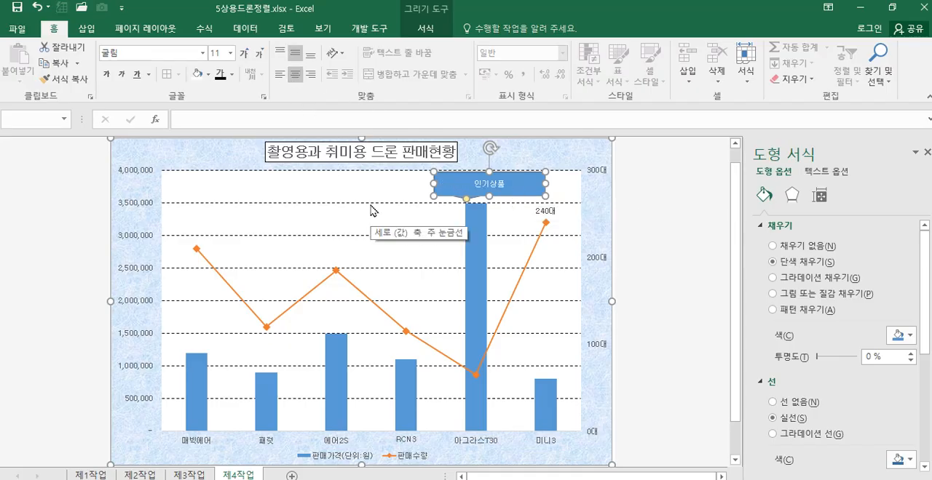
# Step: Fill the callout with white and set its text to the automatic black colour
pyautogui.click(197, 75)
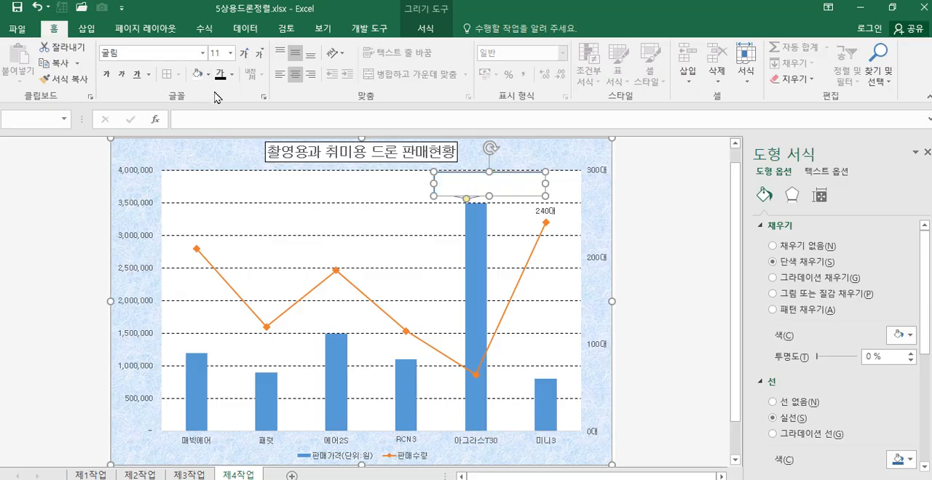
pyautogui.click(232, 74)
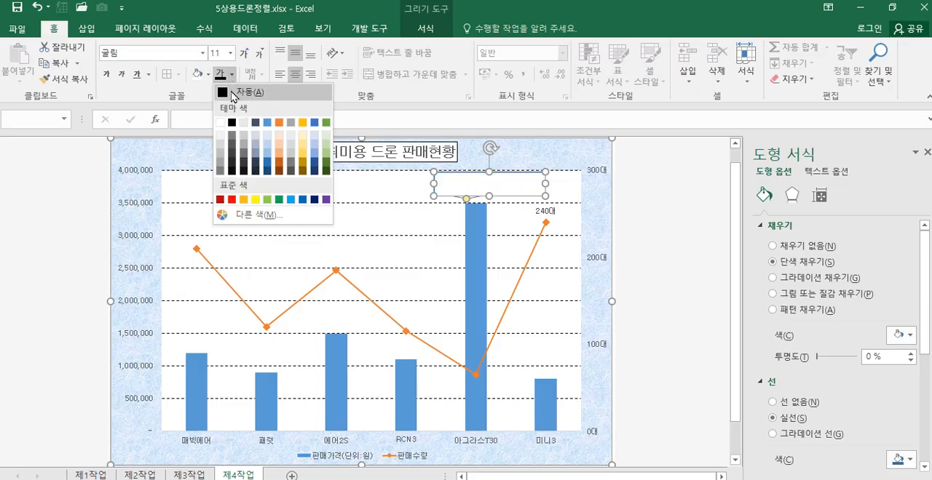
pyautogui.click(233, 93)
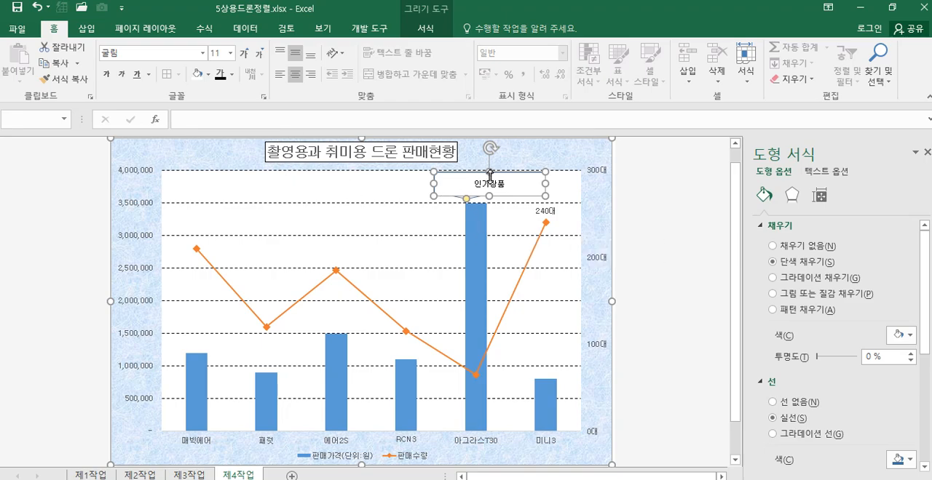
# Step: Shrink the 인기상품 callout around its text, place it above the 아그라스T30 column and point its tail at the 미니3 data label
pyautogui.moveTo(434, 173); pyautogui.dragTo(523, 201)
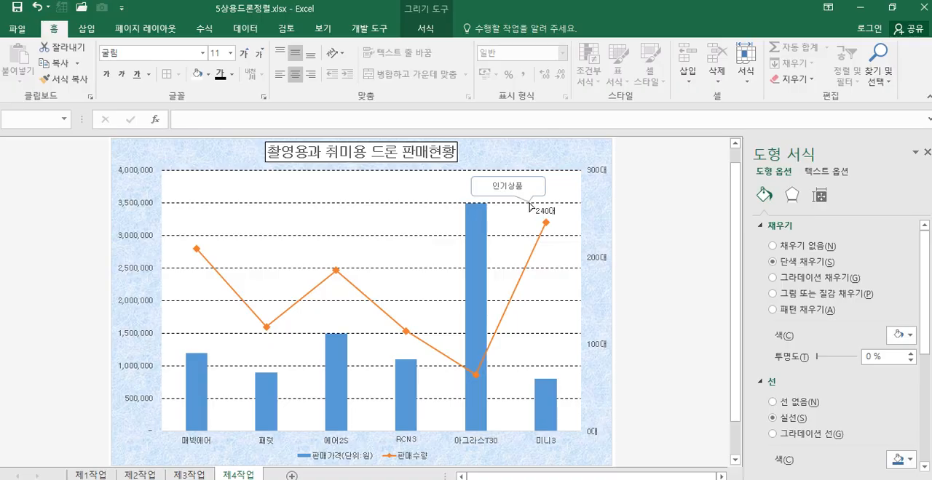
pyautogui.moveTo(543, 210); pyautogui.dragTo(516, 194)
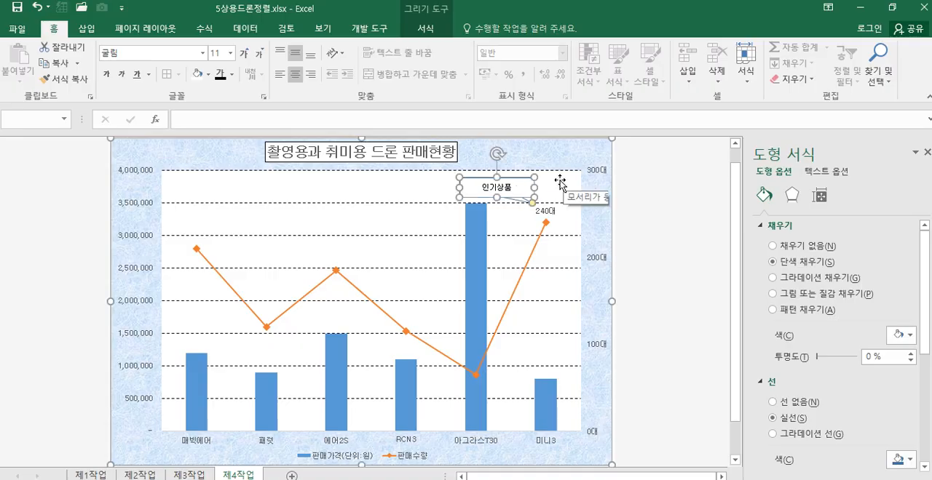
pyautogui.moveTo(534, 187); pyautogui.dragTo(531, 211)
pyautogui.click(671, 252)
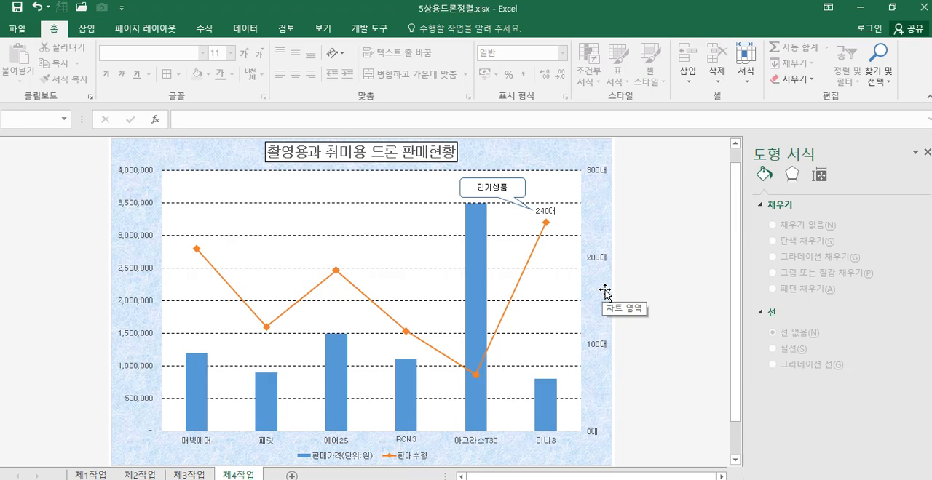
pyautogui.click(464, 188)
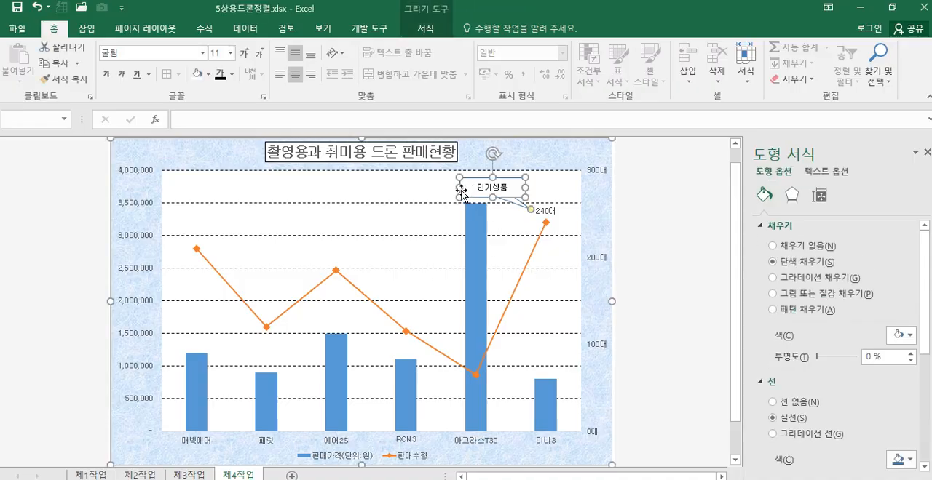
pyautogui.moveTo(461, 189); pyautogui.dragTo(470, 188)
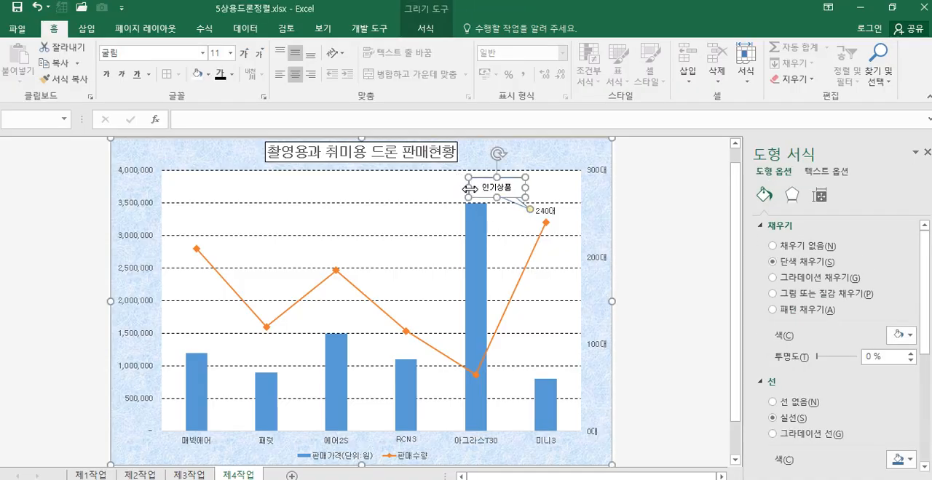
pyautogui.click(650, 225)
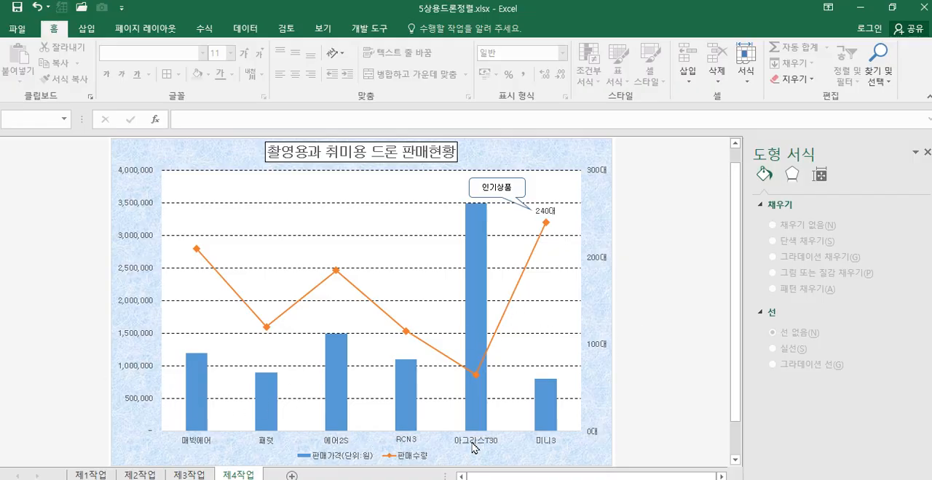
# Step: Give the chart's horizontal category axis a solid line in 검정, 텍스트 1
pyautogui.click(411, 446)
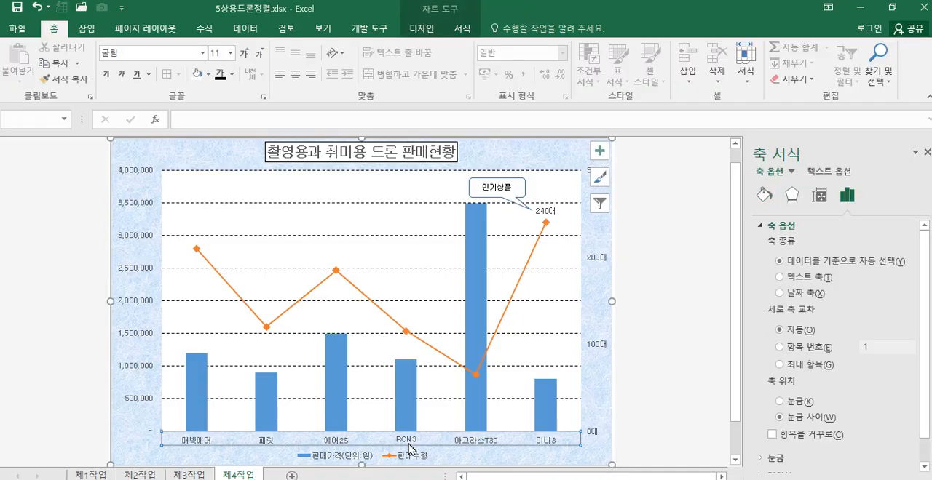
pyautogui.click(763, 195)
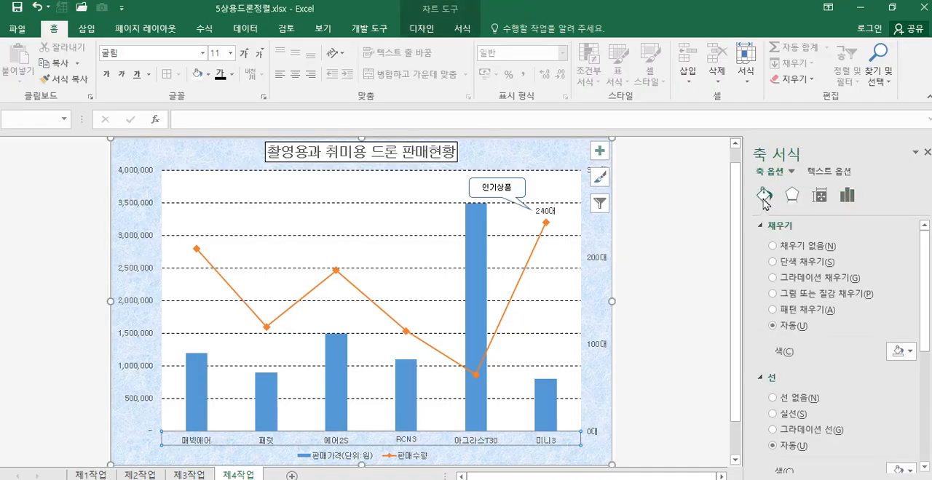
pyautogui.scroll(-2, 846, 419)
pyautogui.scroll(-1, 847, 425)
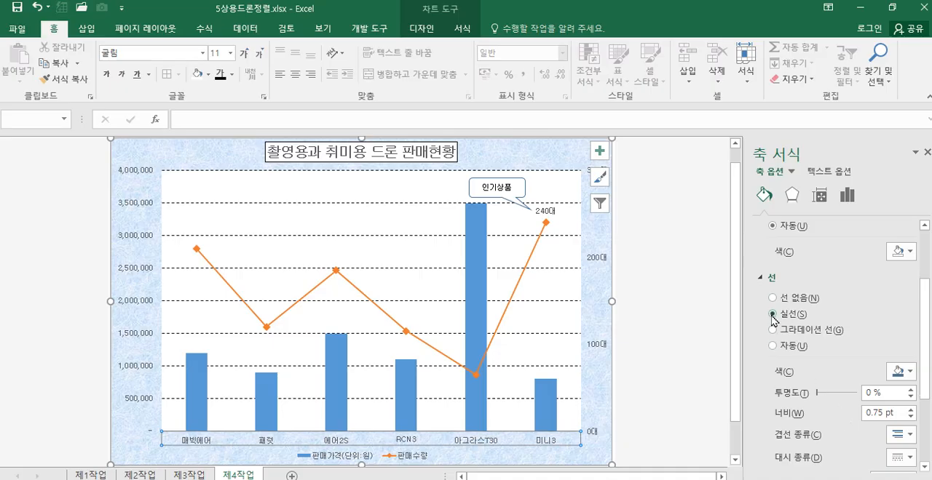
pyautogui.click(903, 372)
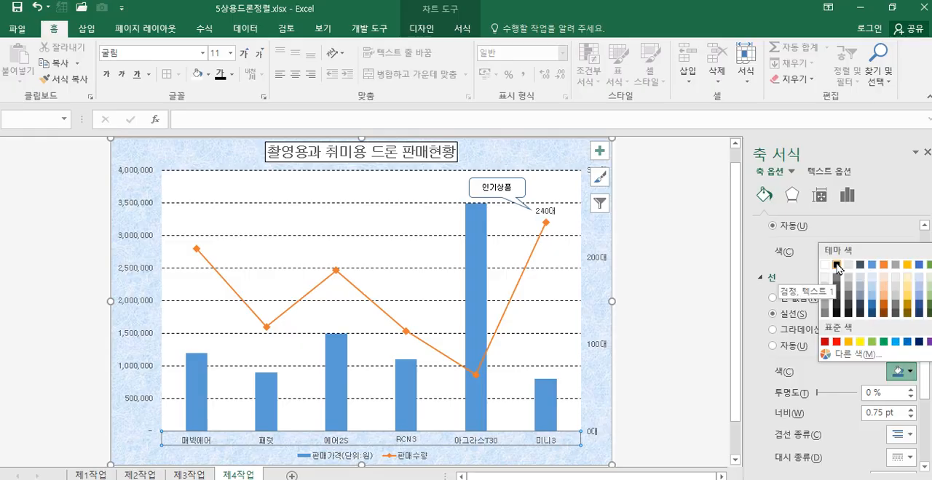
pyautogui.click(836, 266)
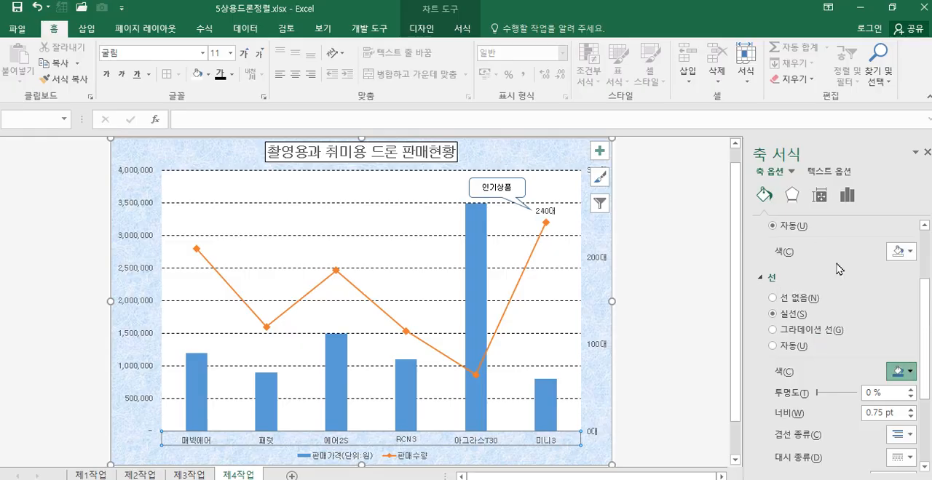
# Step: Give the chart's primary and secondary vertical axes solid black lines and close the formatting pane
pyautogui.click(141, 312)
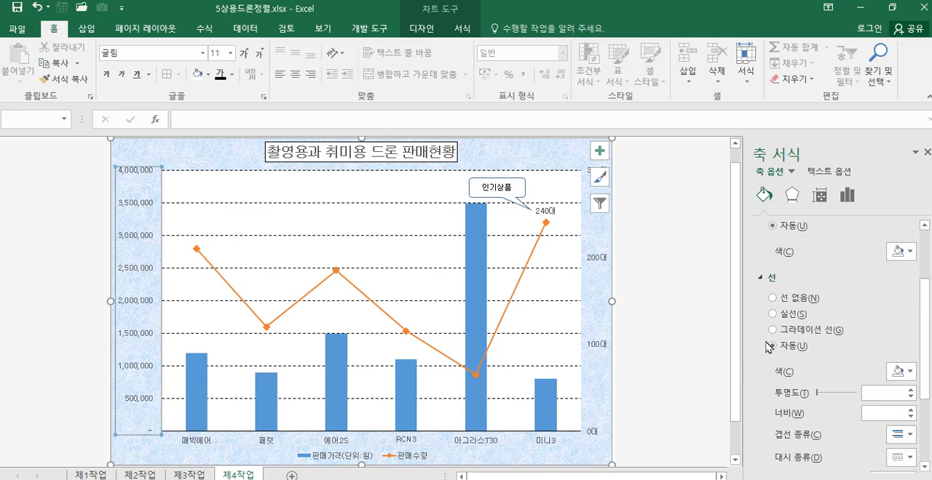
pyautogui.click(784, 321)
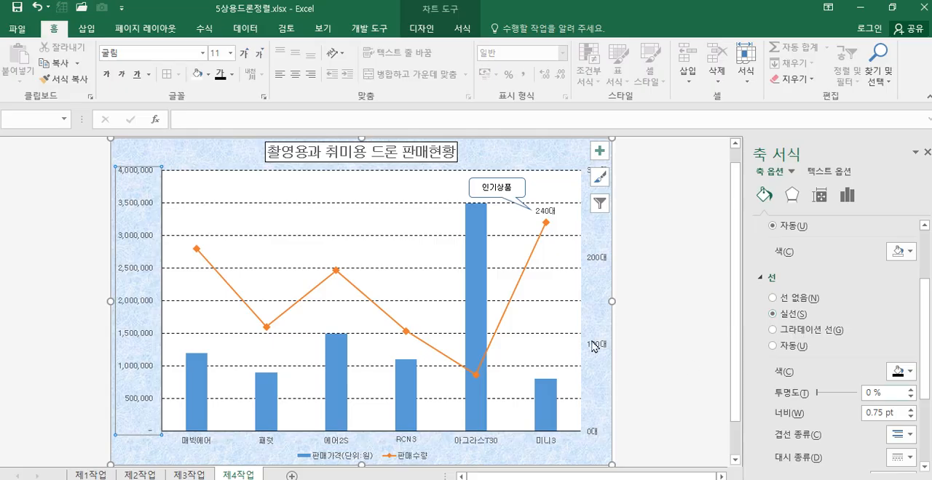
pyautogui.click(598, 270)
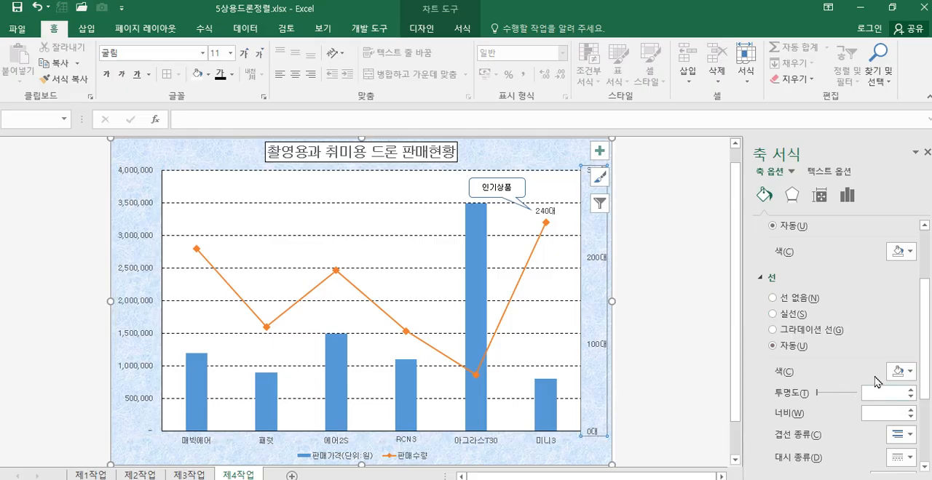
pyautogui.click(773, 315)
pyautogui.click(686, 417)
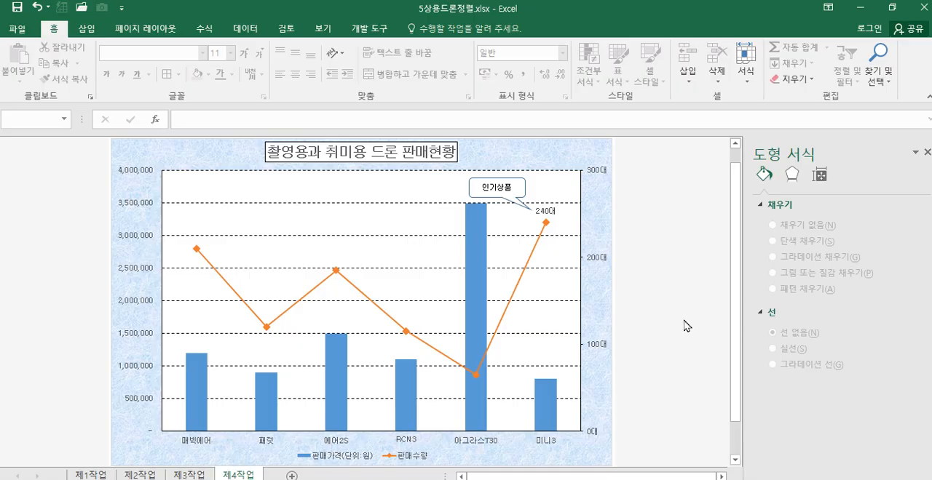
pyautogui.click(927, 152)
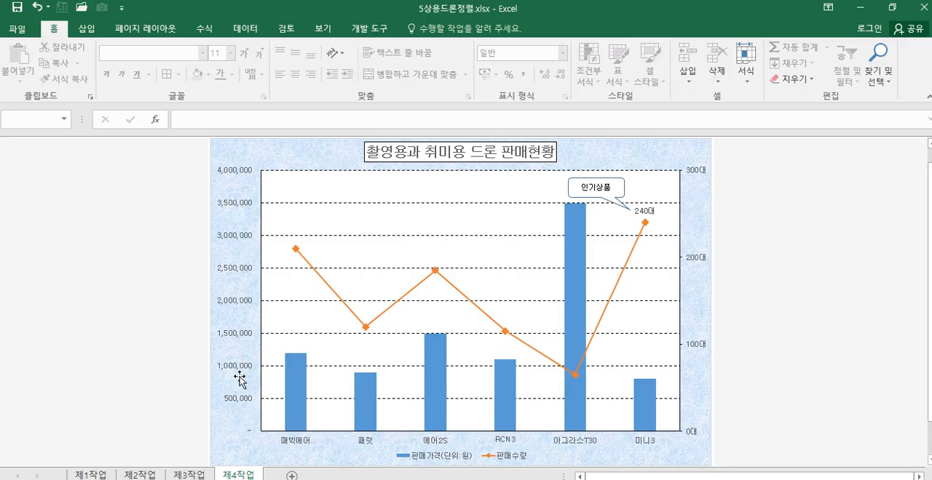
# Step: Review the formulas on sheet 제1작업 in the 판매경로 and 판매순위 columns and in cells E13, E14, J13 and J14
pyautogui.click(92, 476)
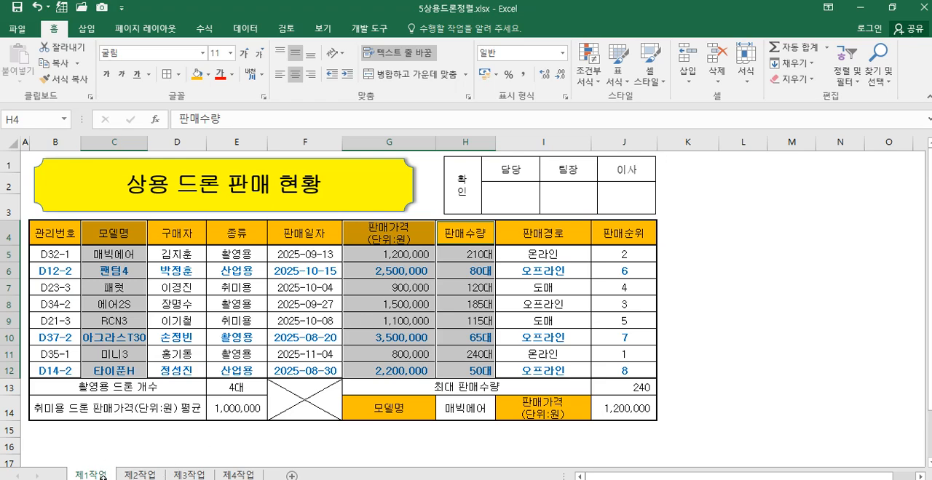
pyautogui.click(564, 254)
pyautogui.click(625, 255)
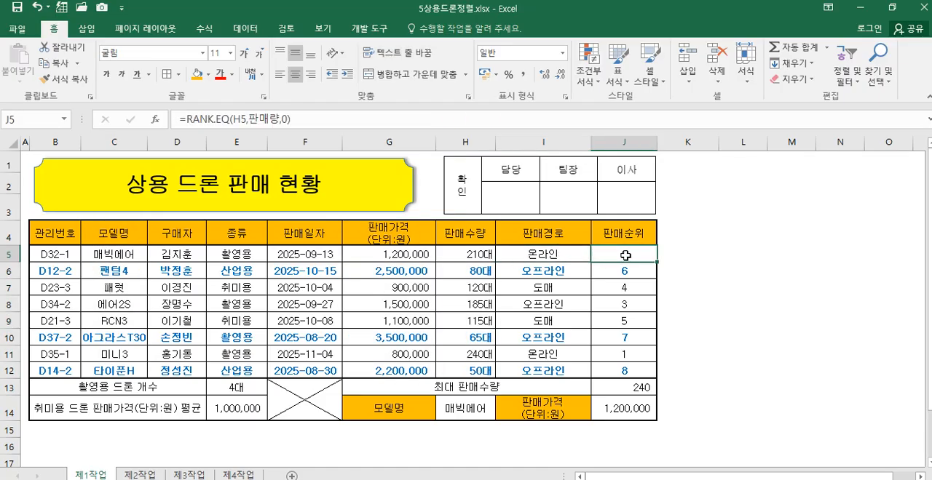
pyautogui.click(232, 391)
pyautogui.click(233, 412)
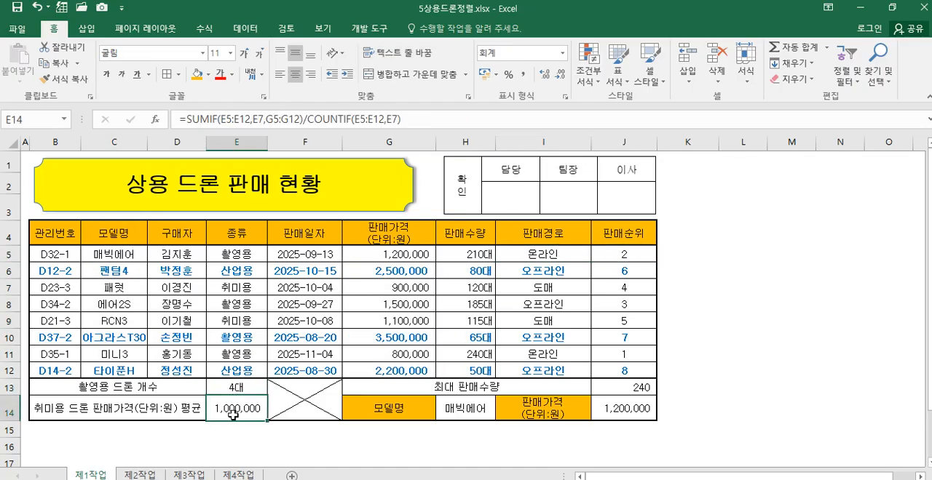
pyautogui.click(615, 391)
pyautogui.click(616, 405)
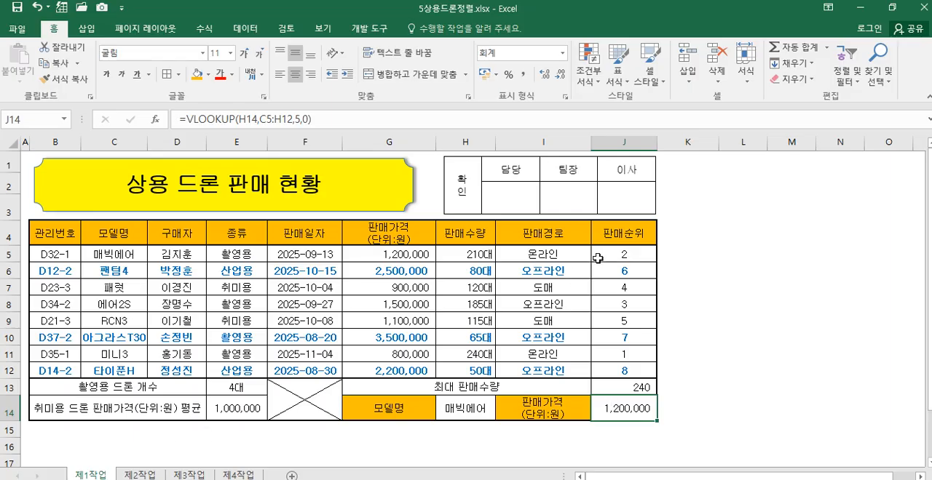
pyautogui.click(549, 255)
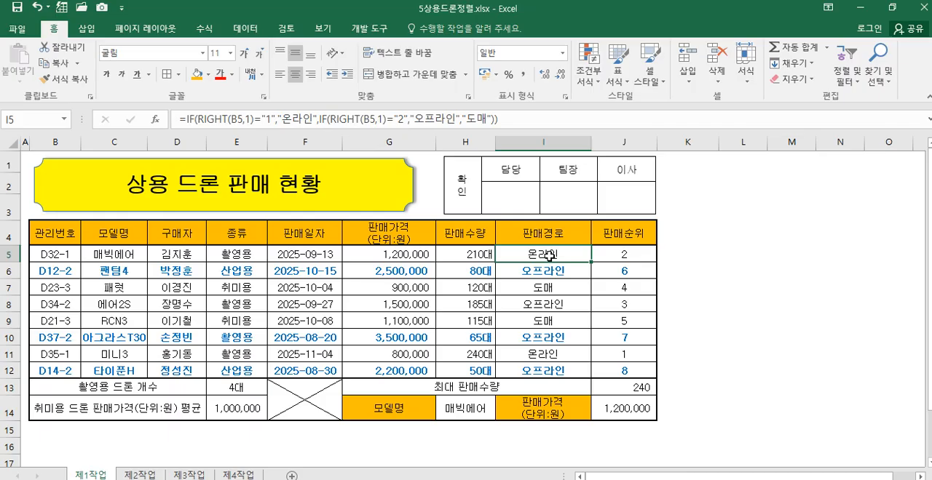
pyautogui.click(619, 256)
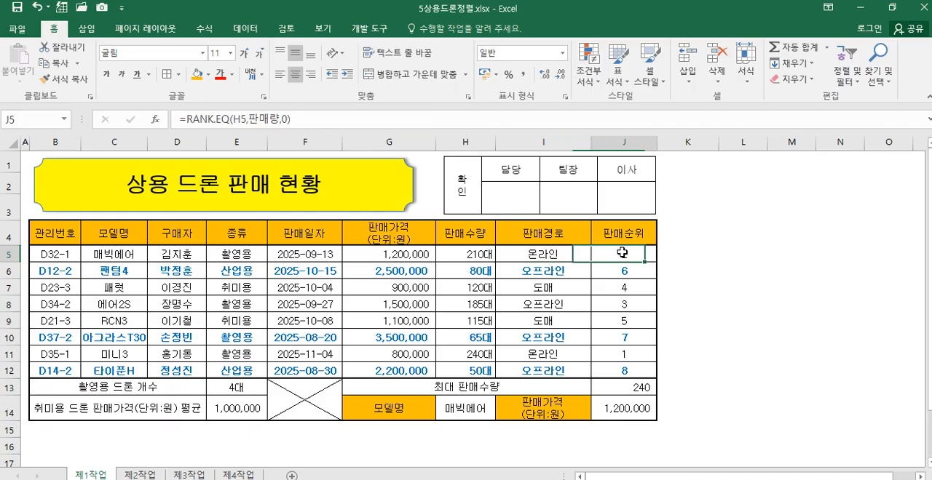
pyautogui.click(246, 386)
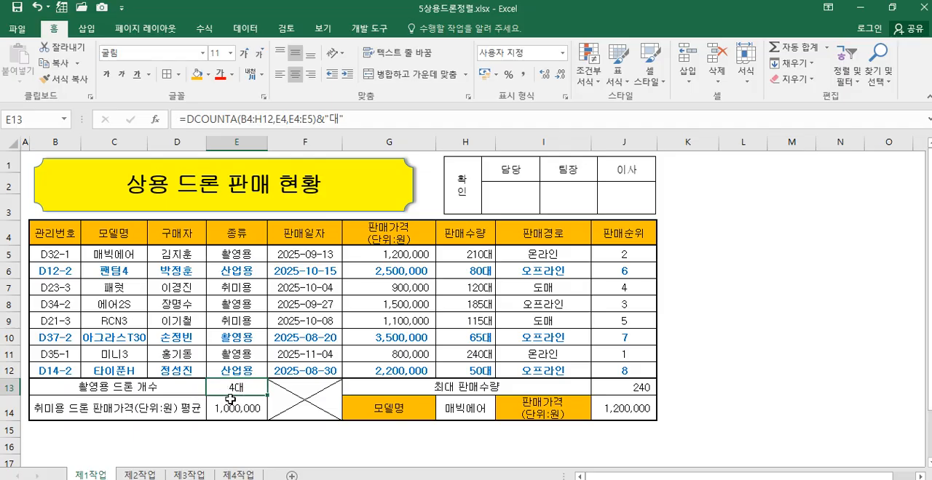
pyautogui.click(239, 409)
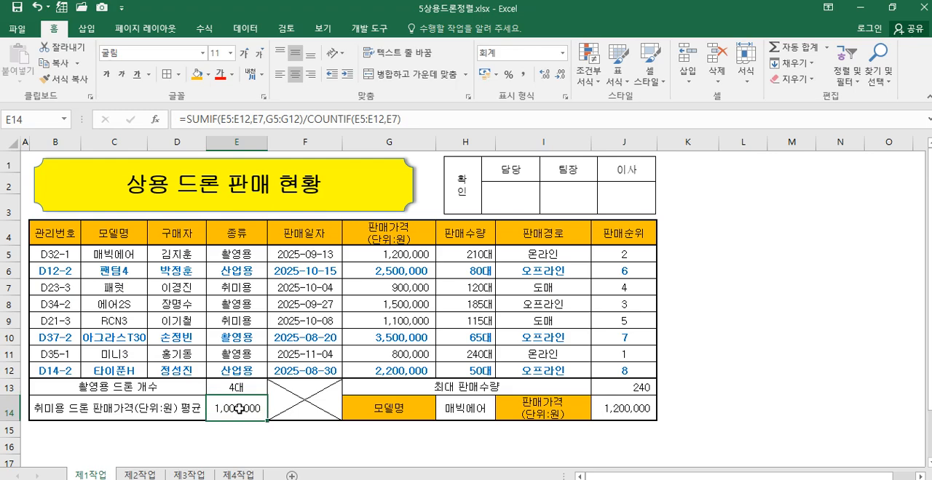
pyautogui.click(638, 390)
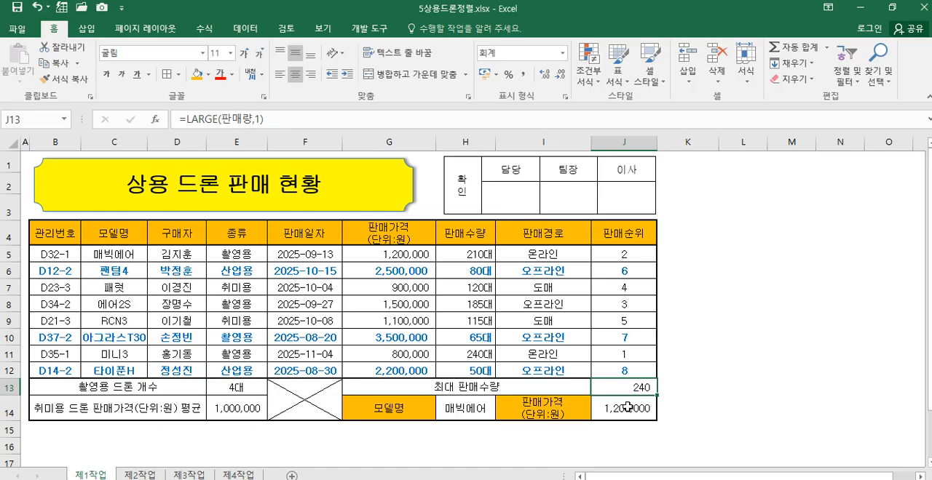
pyautogui.click(625, 411)
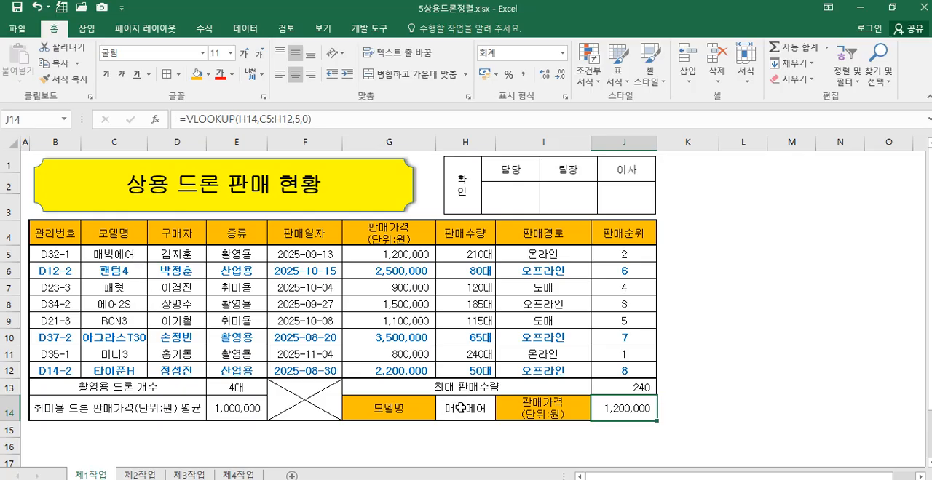
# Step: Check the conditional formatting rule applied to B5:J12 on sheet 제1작업 in the rules manager, leaving it unedited
pyautogui.moveTo(78, 259); pyautogui.dragTo(626, 367)
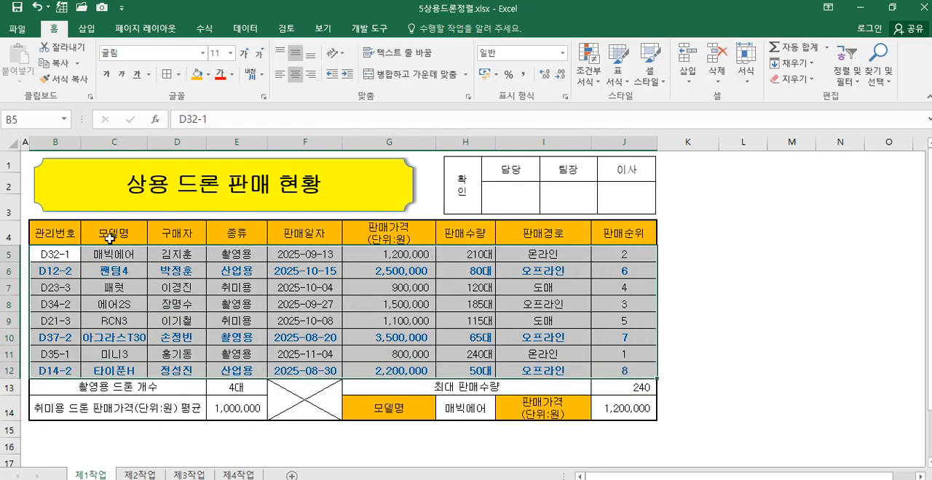
pyautogui.click(586, 76)
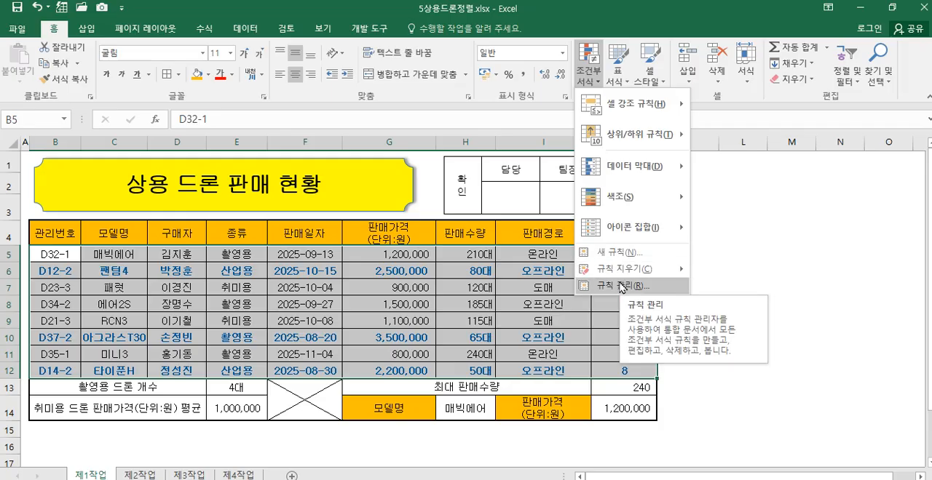
pyautogui.click(622, 286)
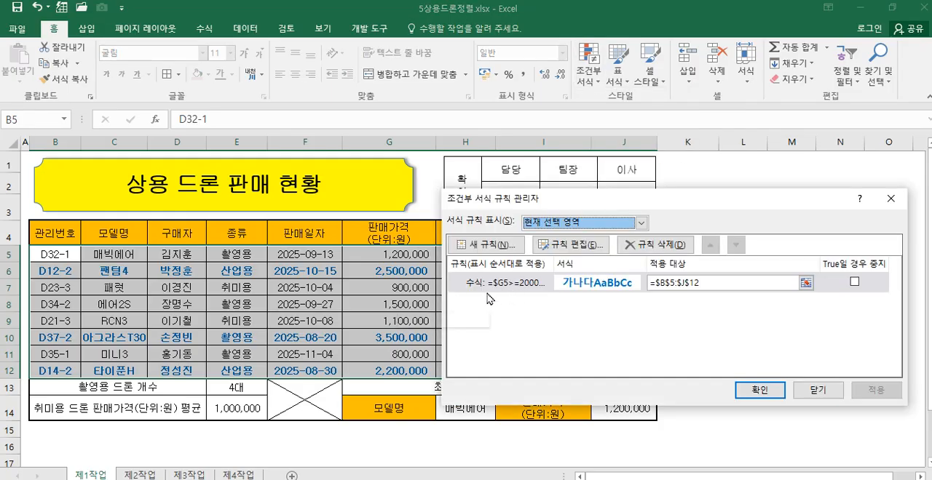
pyautogui.click(816, 393)
# Step: Look over sheets 제2작업, 제3작업 with its subtotal labels, and 제4작업, and return to 제1작업
pyautogui.click(150, 476)
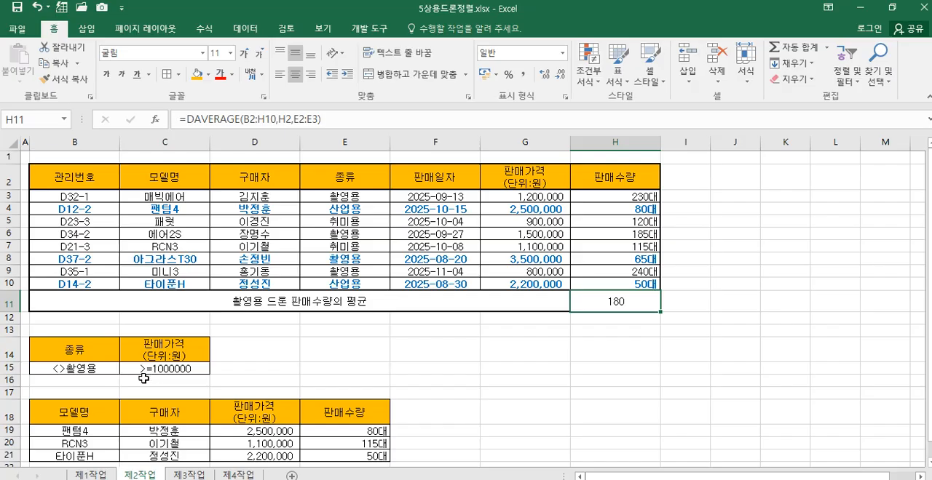
pyautogui.click(177, 475)
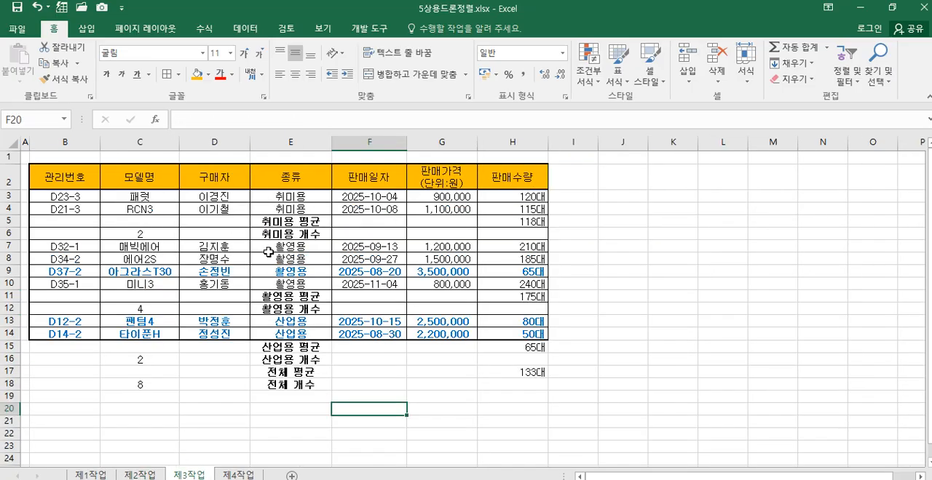
pyautogui.click(299, 235)
pyautogui.click(305, 221)
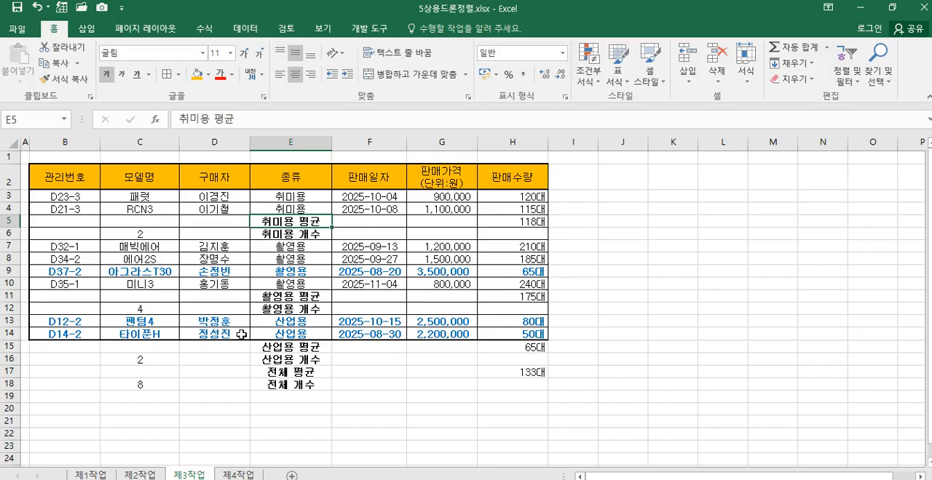
pyautogui.click(238, 474)
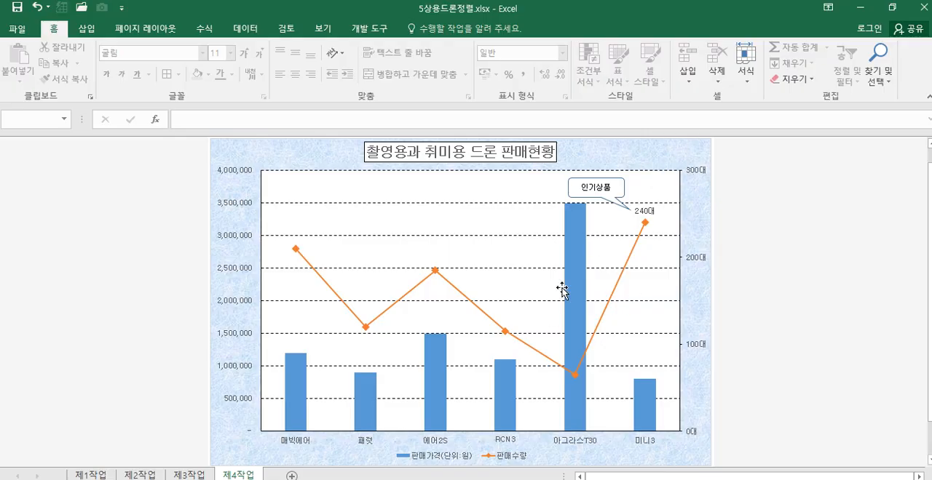
pyautogui.click(91, 475)
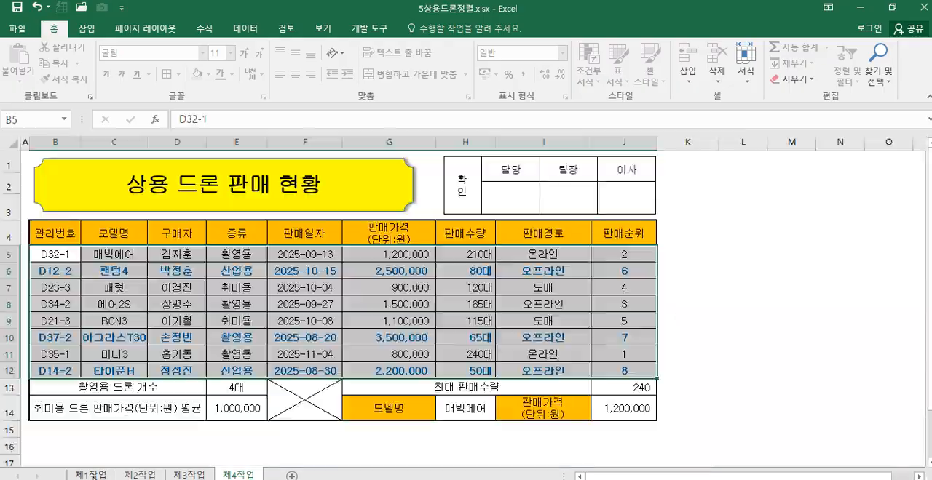